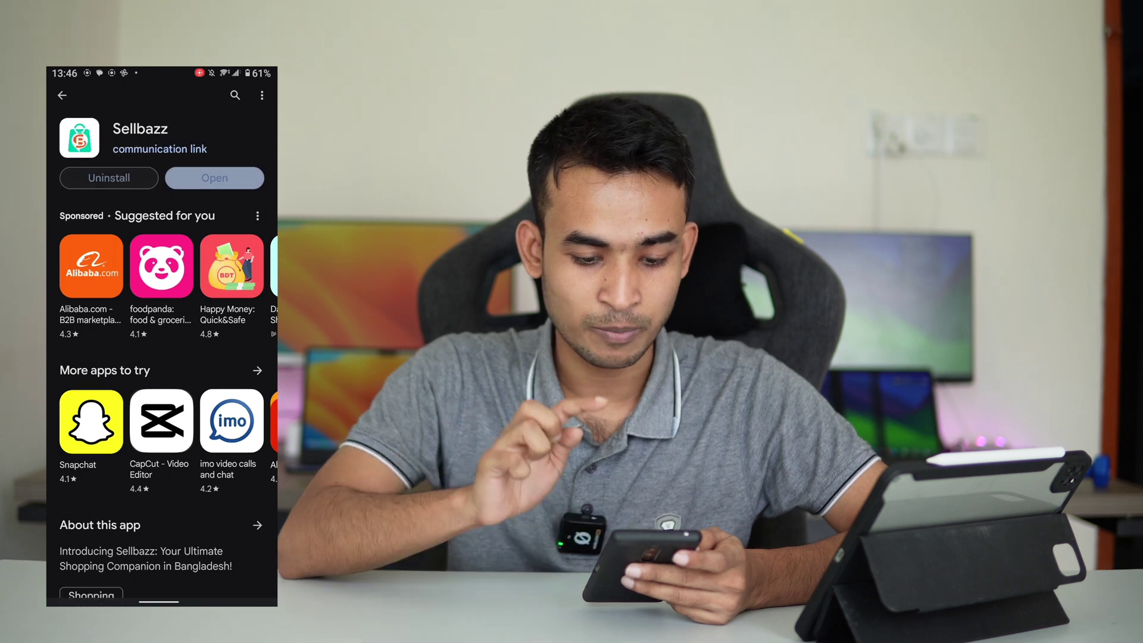
# Step: Launch the newly installed Sellbazz app and browse its home product list
pyautogui.click(215, 190)
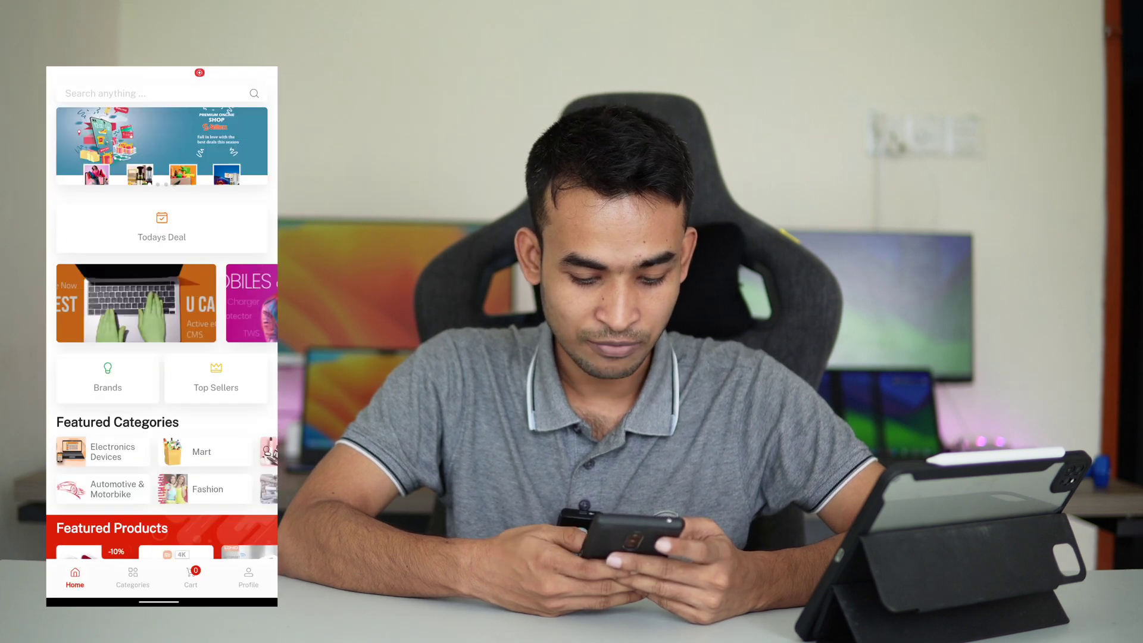
pyautogui.scroll(-10, 162, 333)
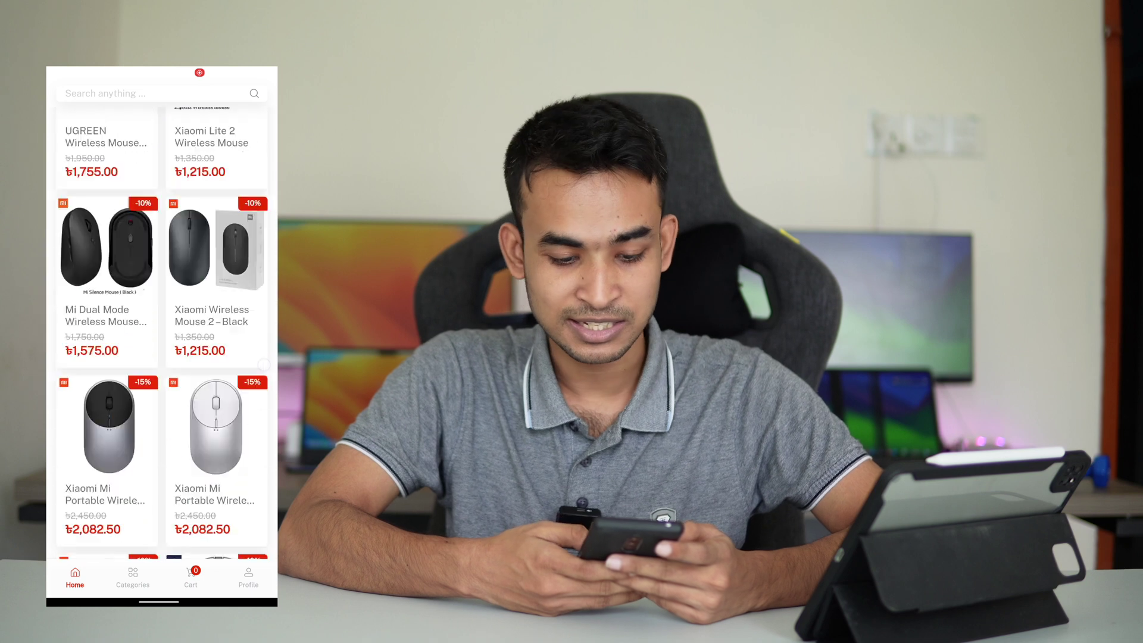
pyautogui.scroll(10, 162, 334)
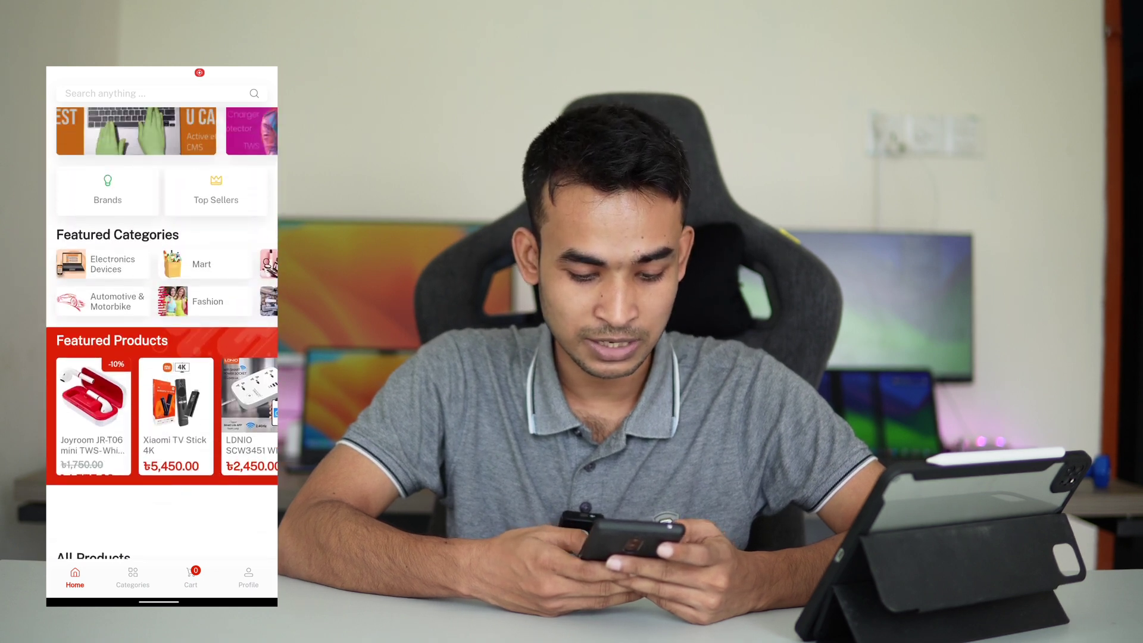
pyautogui.scroll(-5, 162, 333)
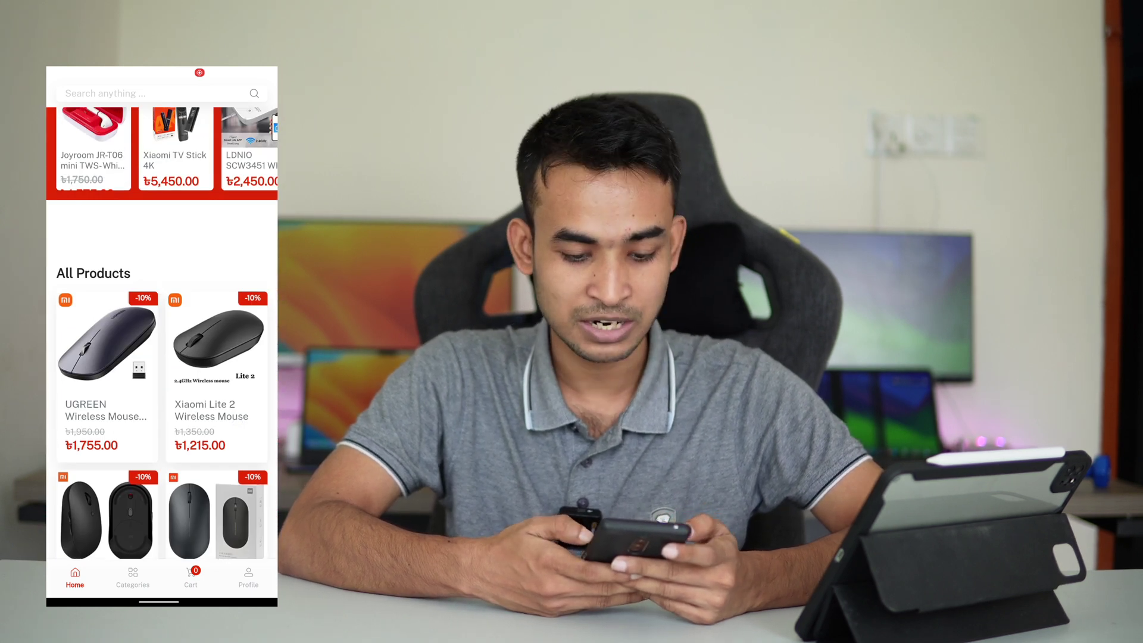
# Step: View the UGREEN Wireless Mouse product page, then return to the product list
pyautogui.click(88, 354)
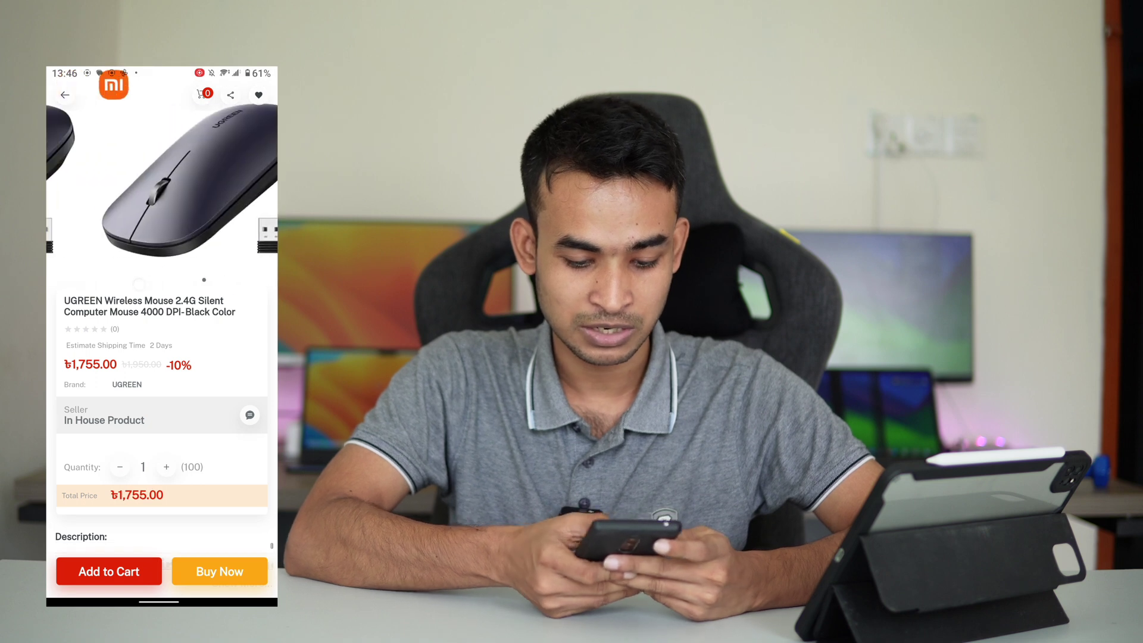
pyautogui.scroll(-10, 162, 333)
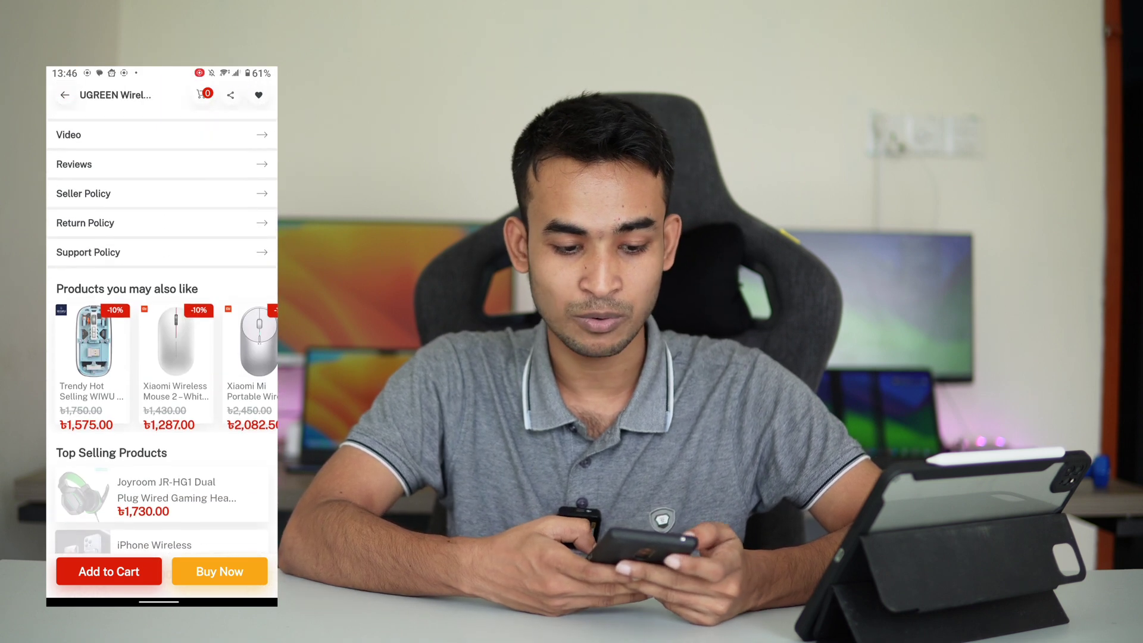
pyautogui.scroll(-5, 162, 333)
pyautogui.click(65, 95)
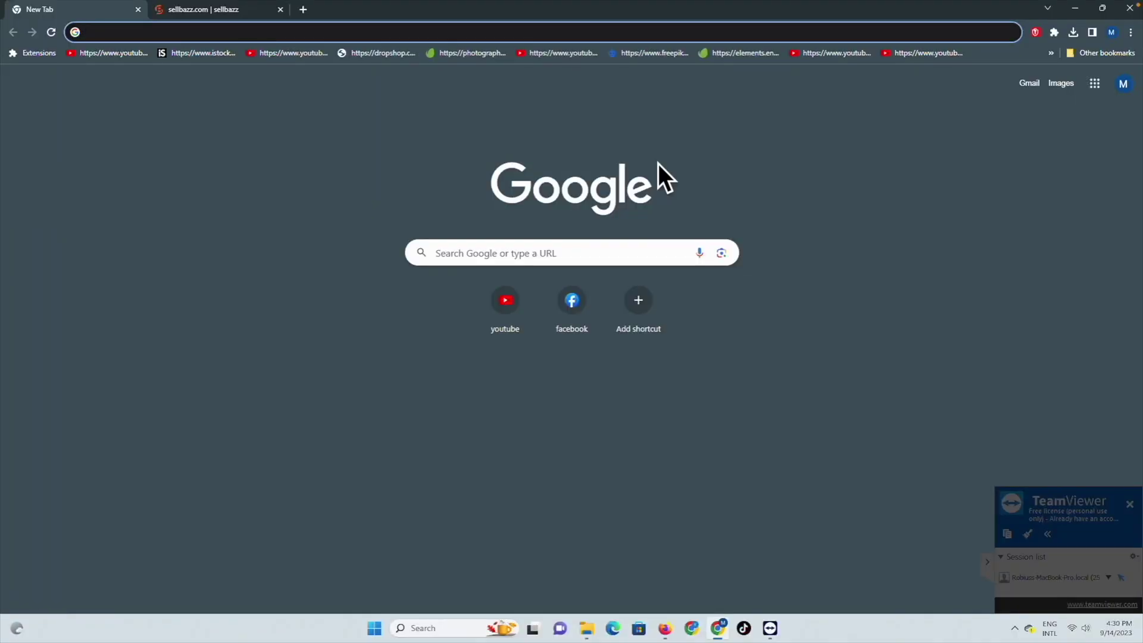
# Step: Browse the Sellbazz apps file folder, select its first JPEG, and bring Chrome back forward
pyautogui.click(584, 625)
pyautogui.click(446, 190)
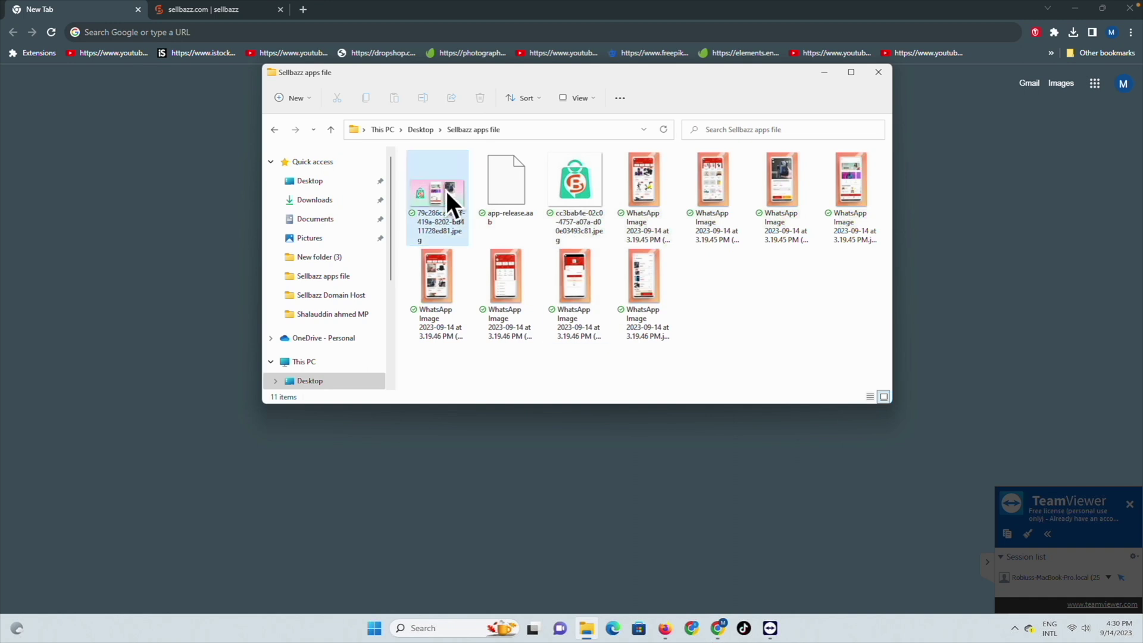
pyautogui.click(434, 219)
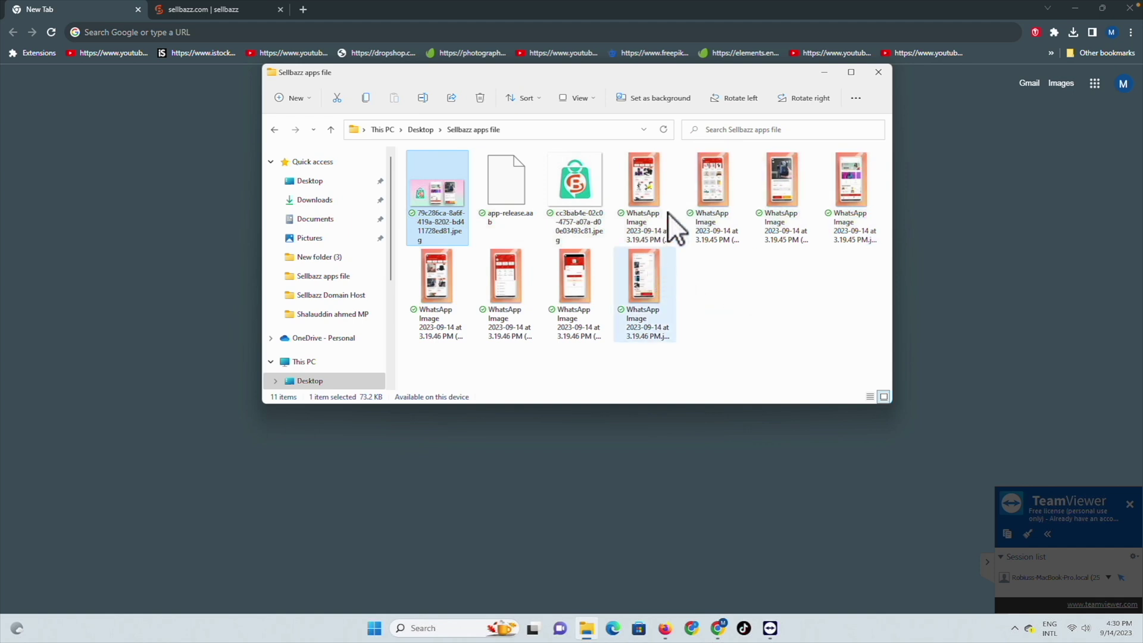
pyautogui.click(146, 22)
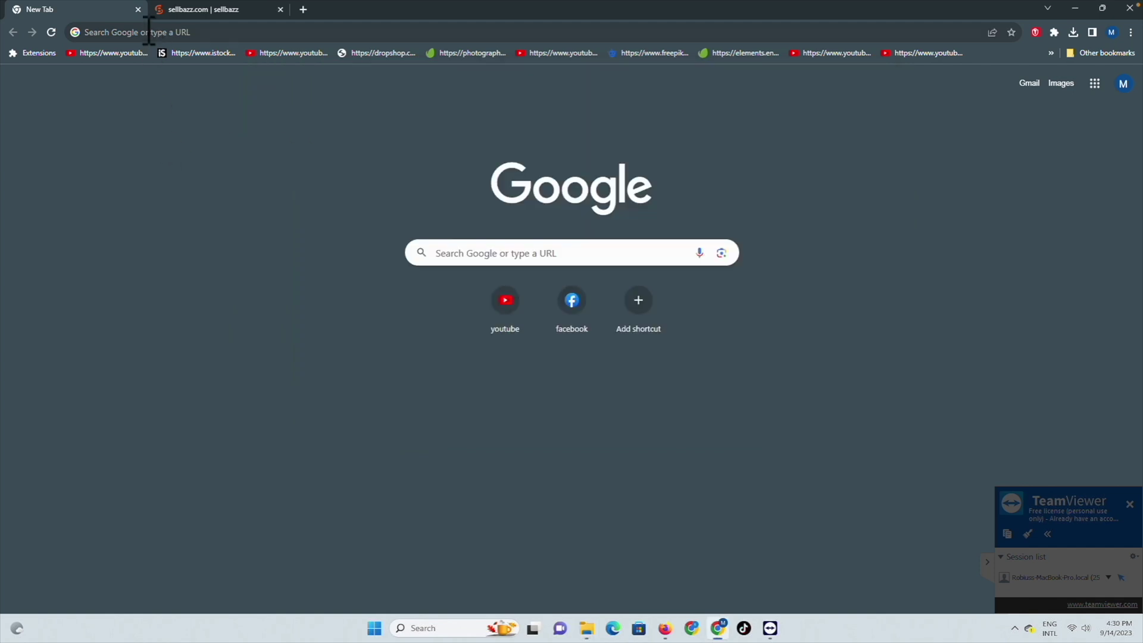
# Step: Search 'googgle play console' and enter Play Console under the developer account
pyautogui.click(149, 32)
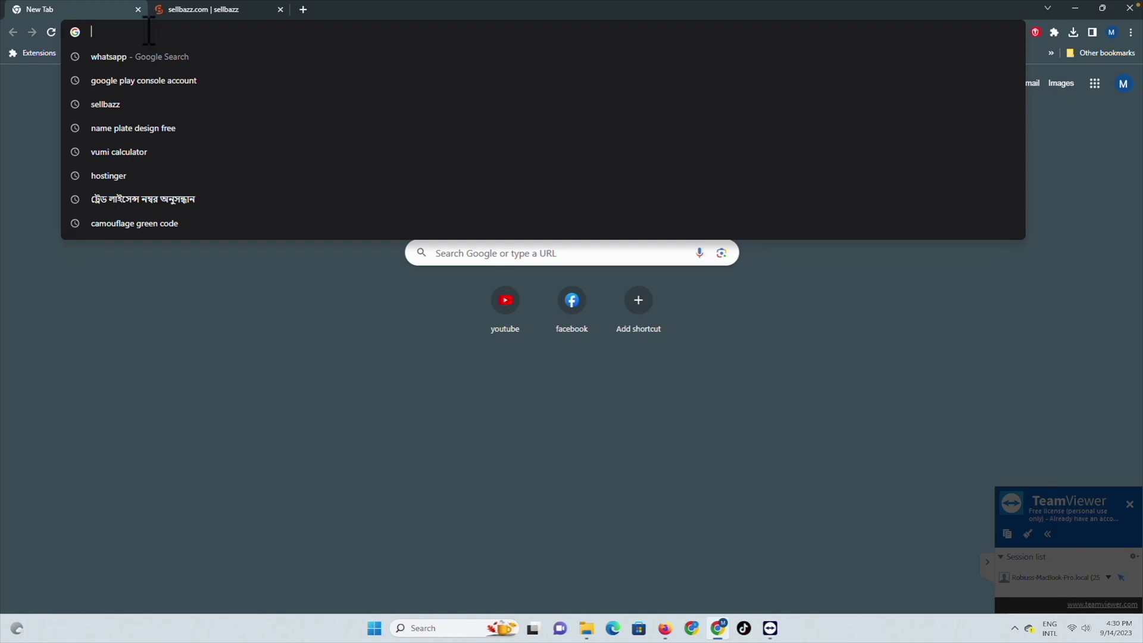
pyautogui.write('googgle ')
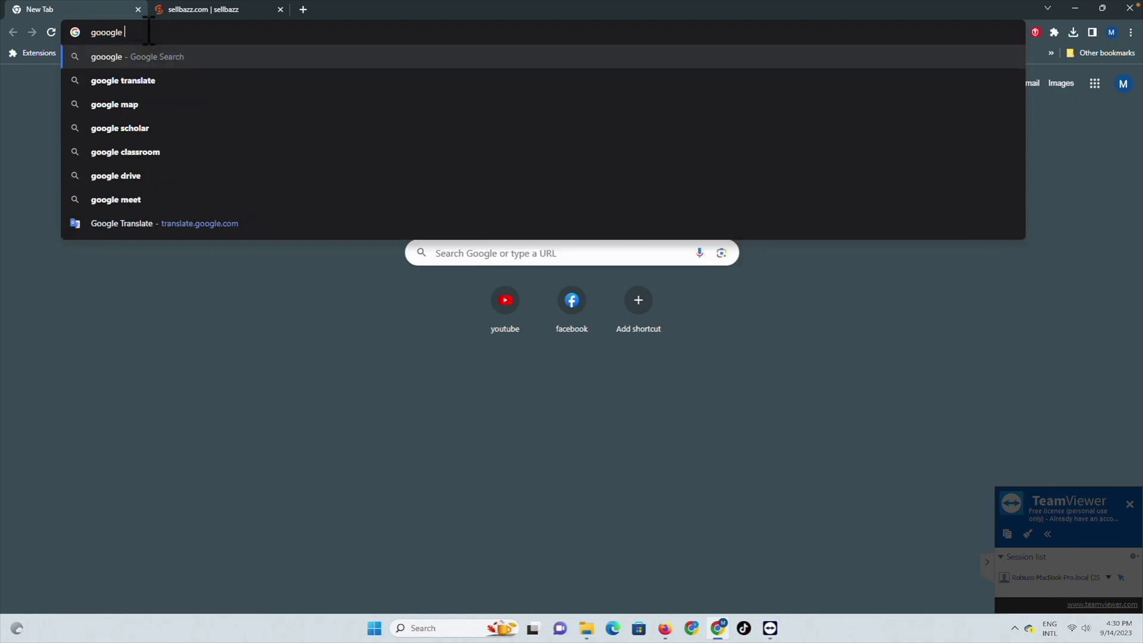
pyautogui.write('play console')
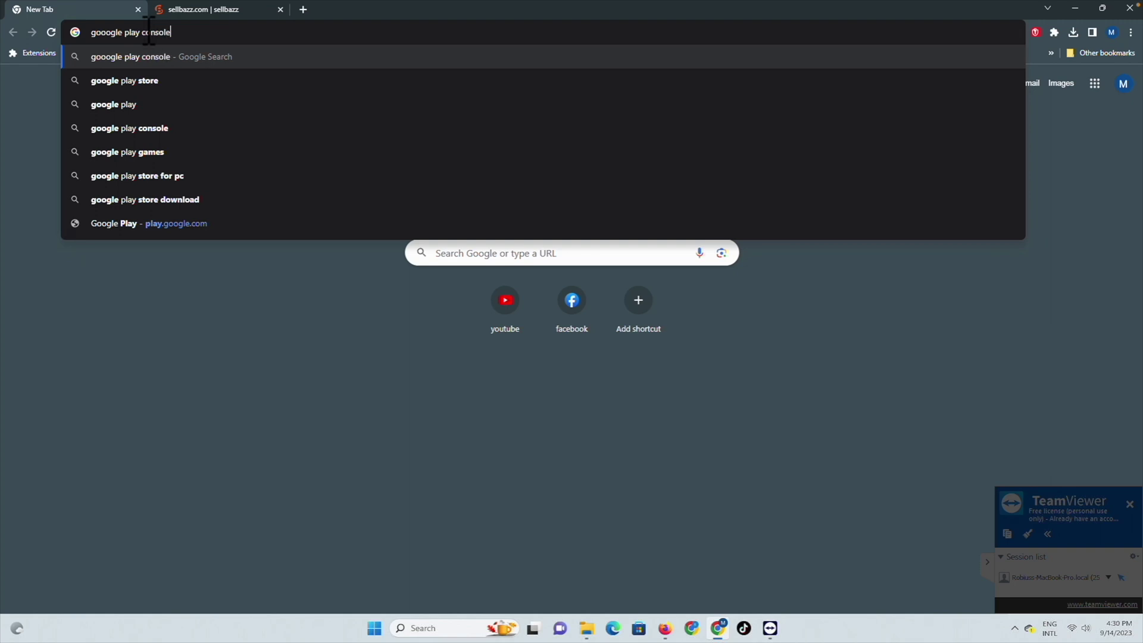
pyautogui.press('Return')
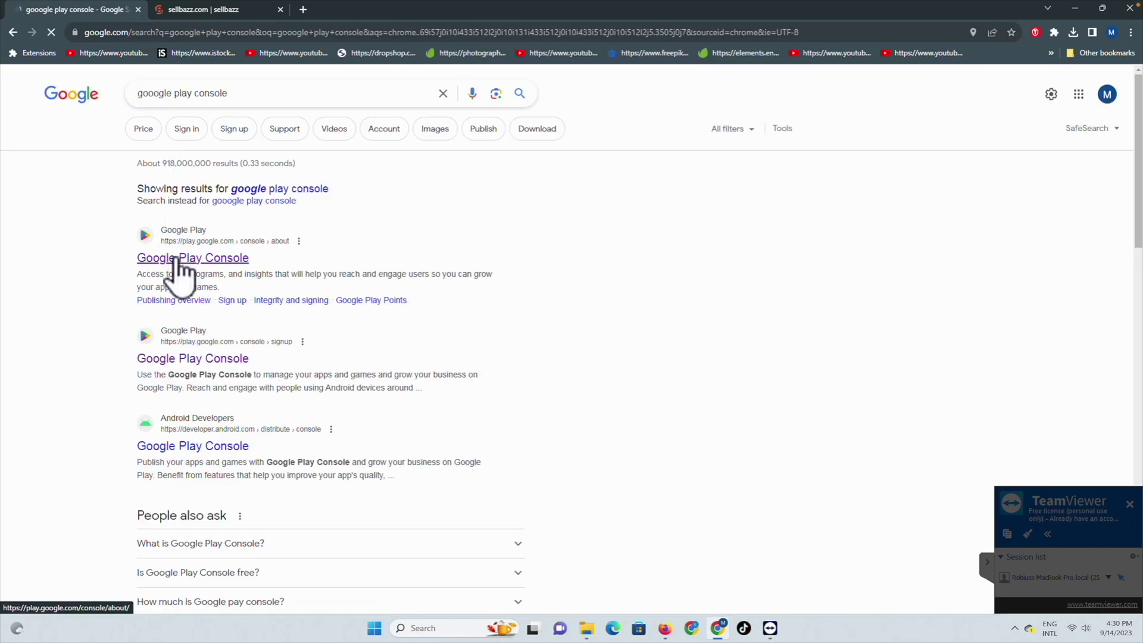
pyautogui.click(175, 258)
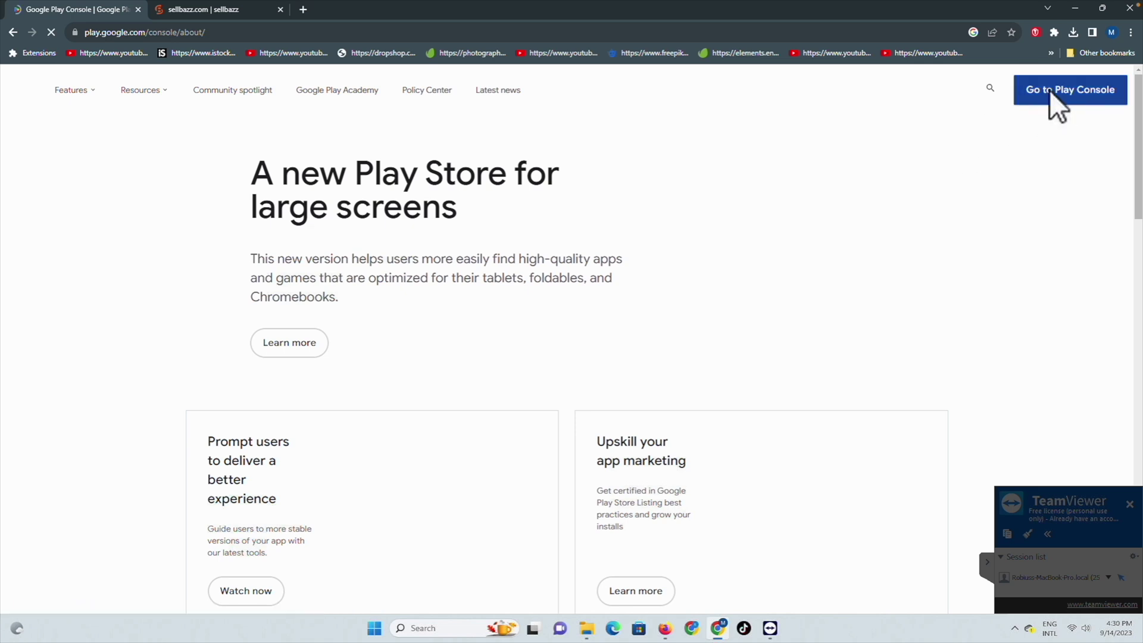
pyautogui.click(1050, 91)
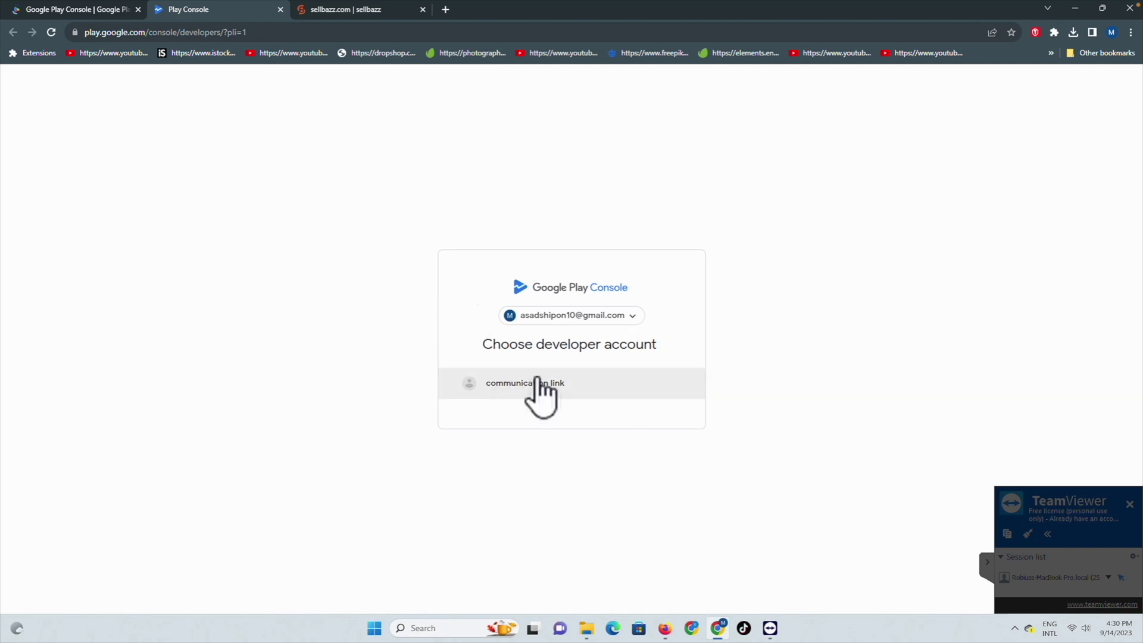
pyautogui.click(499, 386)
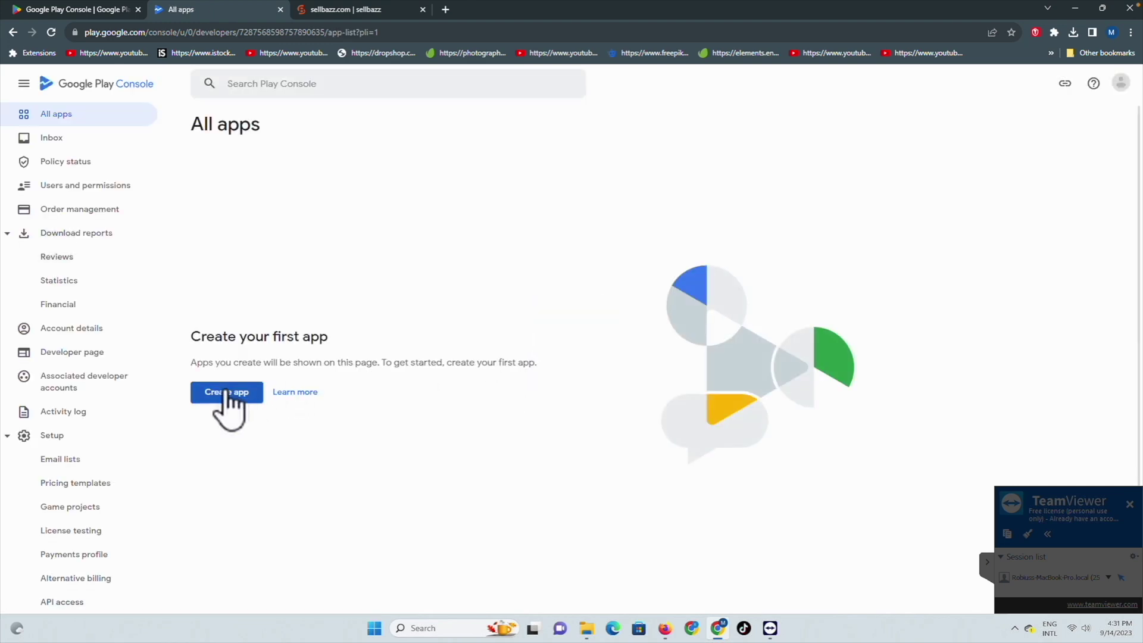
# Step: Create a free app named Sellbazz, accepting the Developer Program Policies and US export laws declarations
pyautogui.click(225, 394)
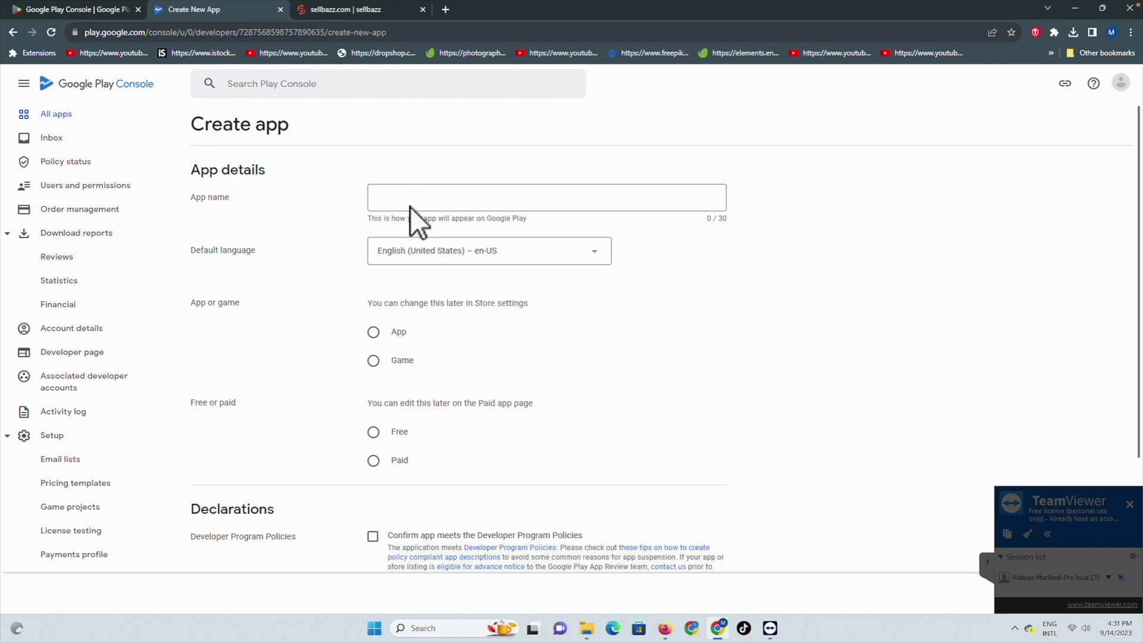
pyautogui.click(407, 198)
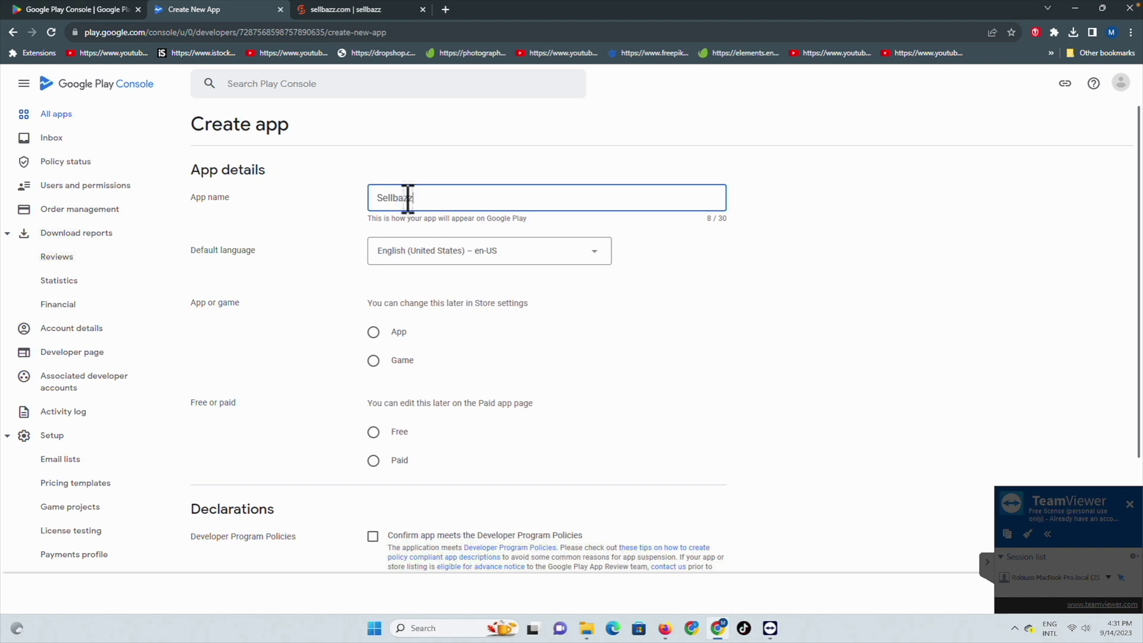
pyautogui.scroll(-1, 323, 249)
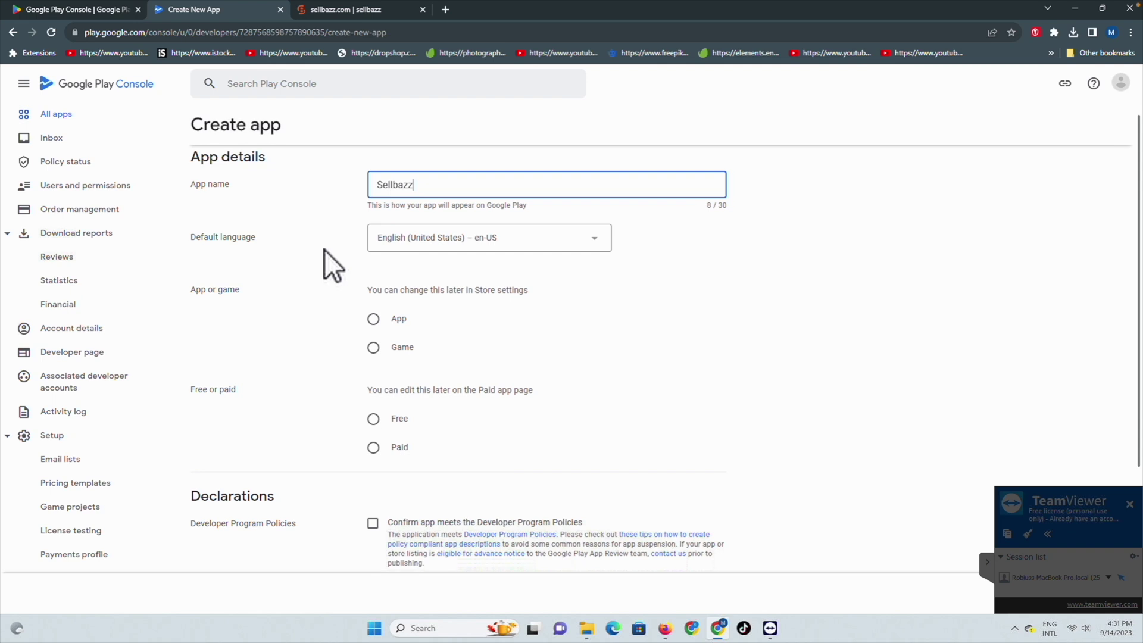
pyautogui.click(374, 319)
pyautogui.click(375, 420)
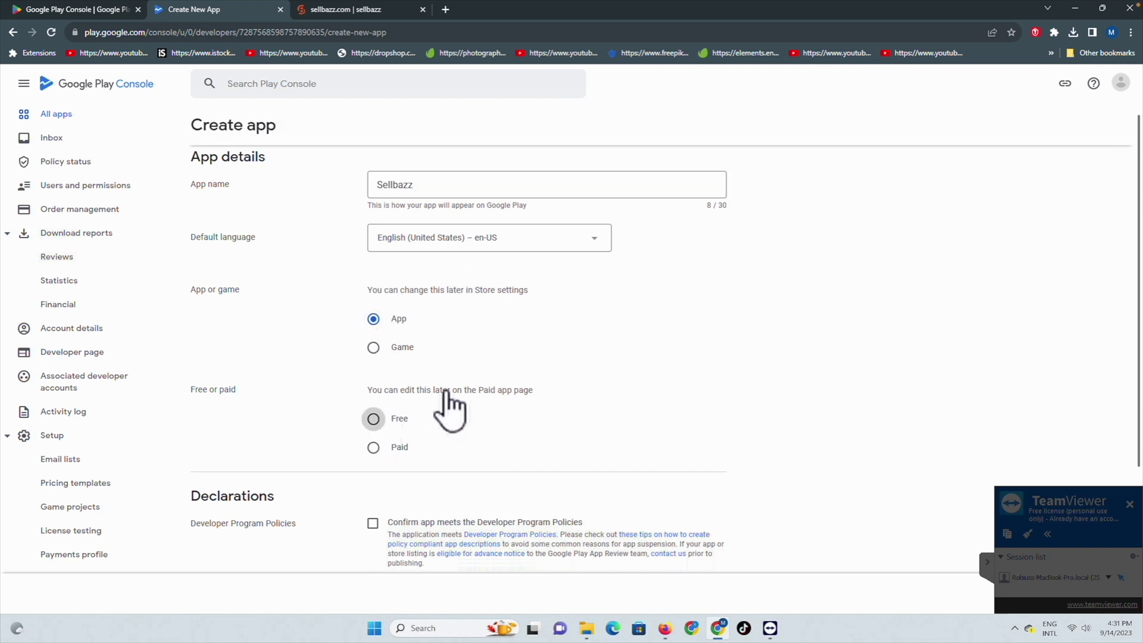
pyautogui.scroll(-4, 523, 358)
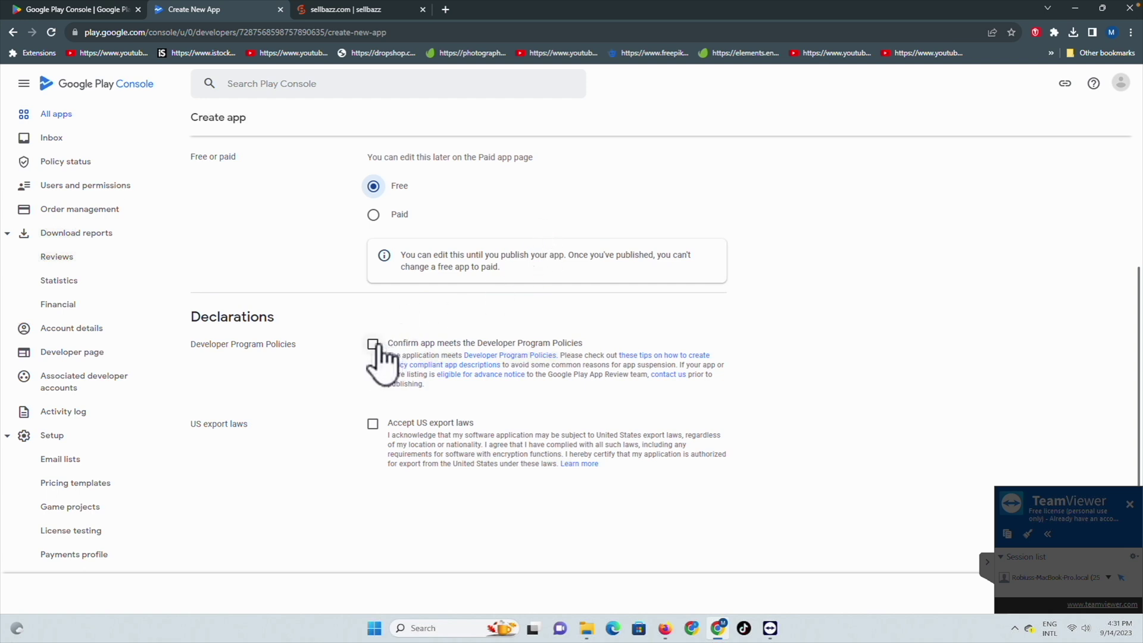
pyautogui.click(373, 344)
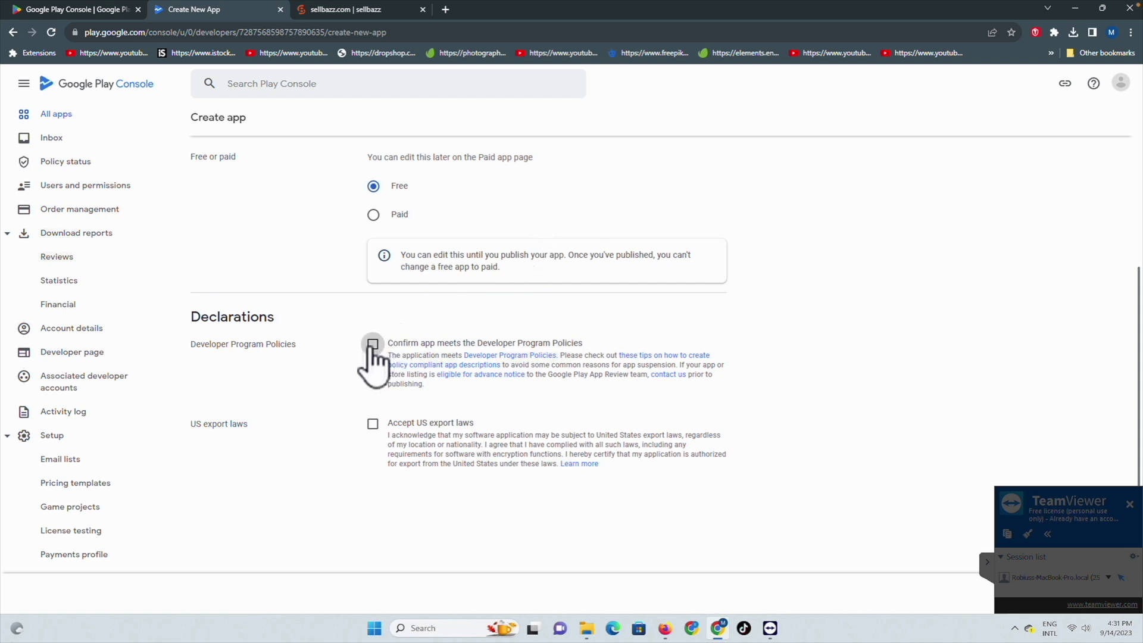
pyautogui.click(373, 415)
pyautogui.scroll(-1, 702, 253)
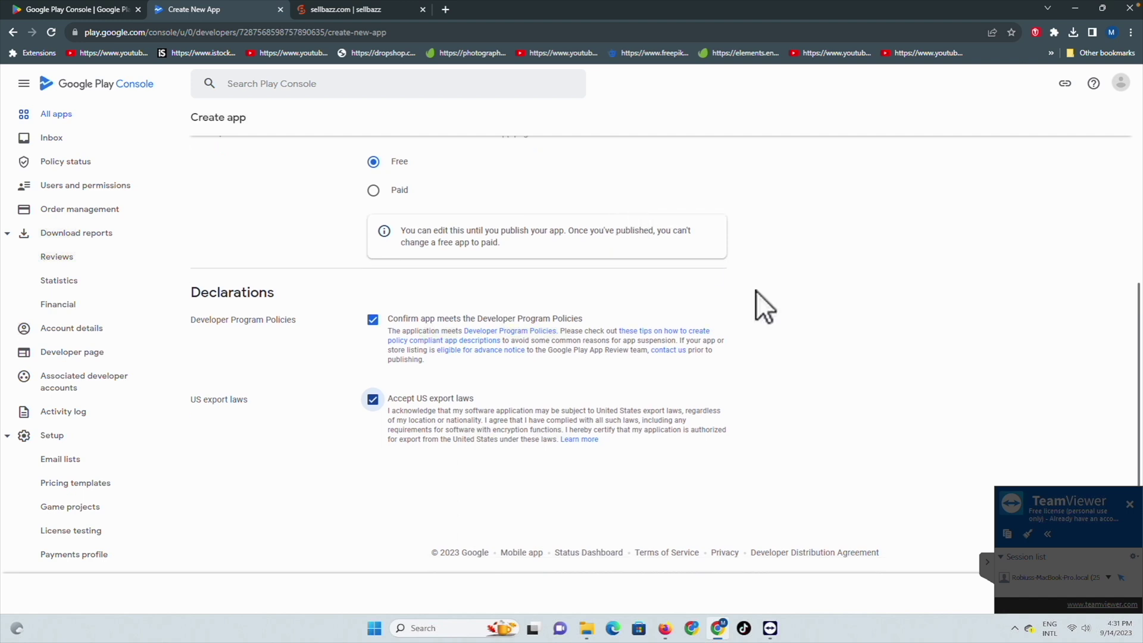
pyautogui.click(985, 563)
pyautogui.click(1093, 592)
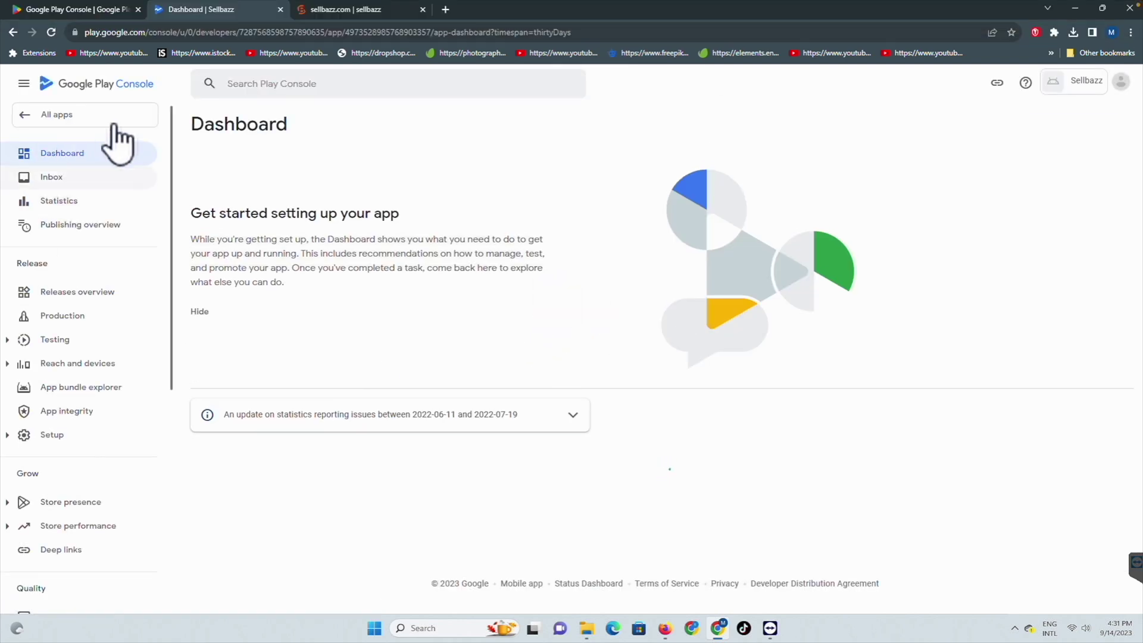
# Step: Go to App content and start the Privacy policy declaration
pyautogui.scroll(-6, 51, 345)
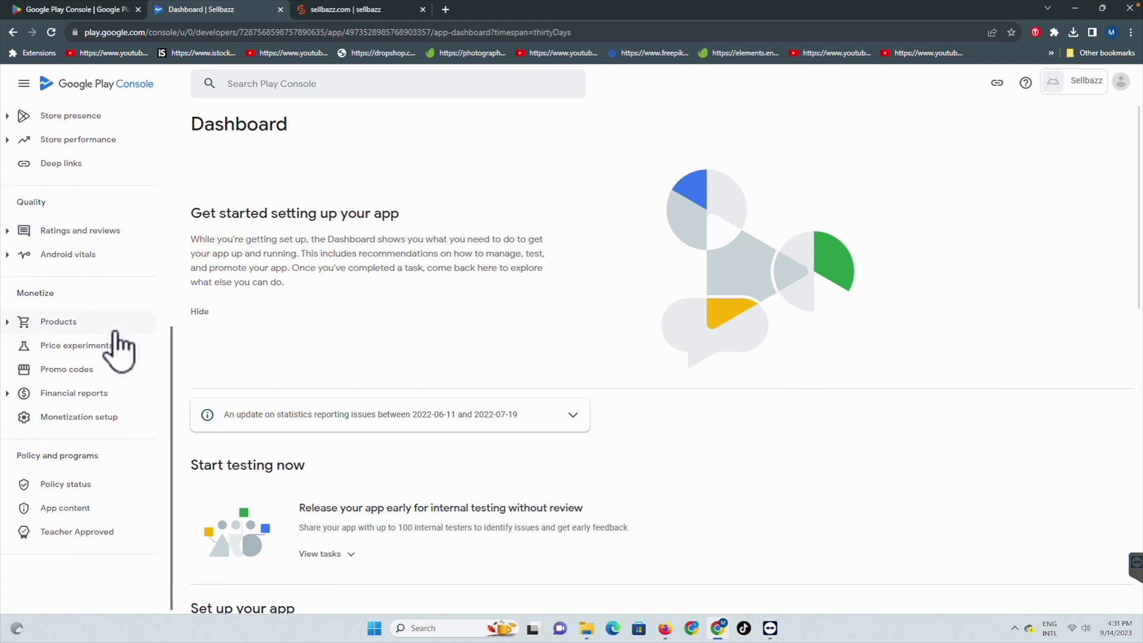
pyautogui.click(76, 508)
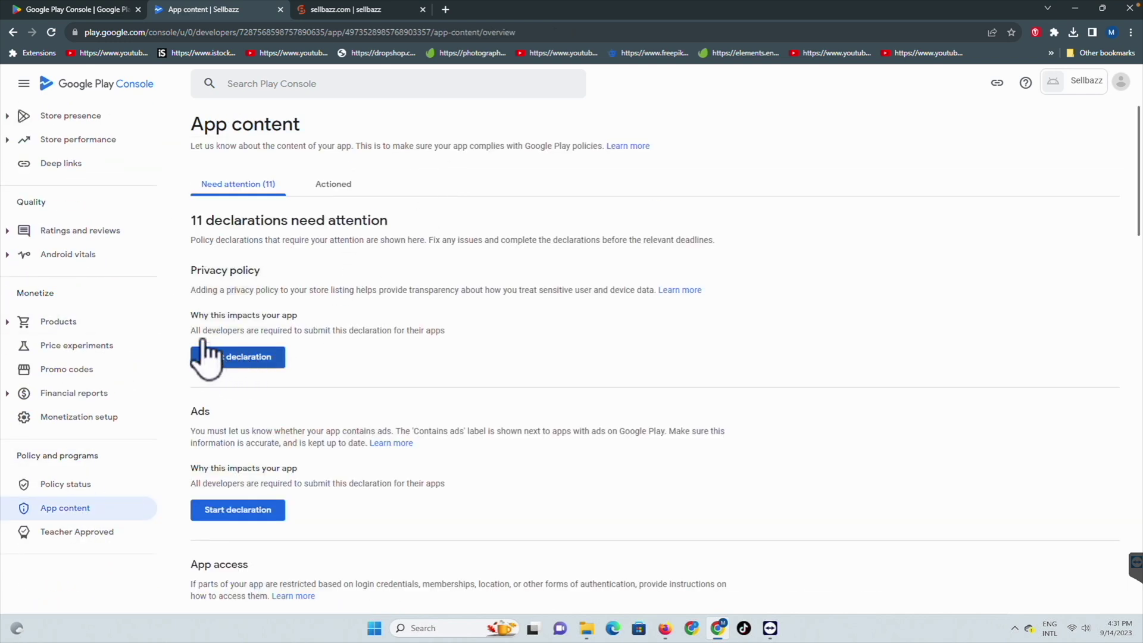
pyautogui.tripleClick(259, 271)
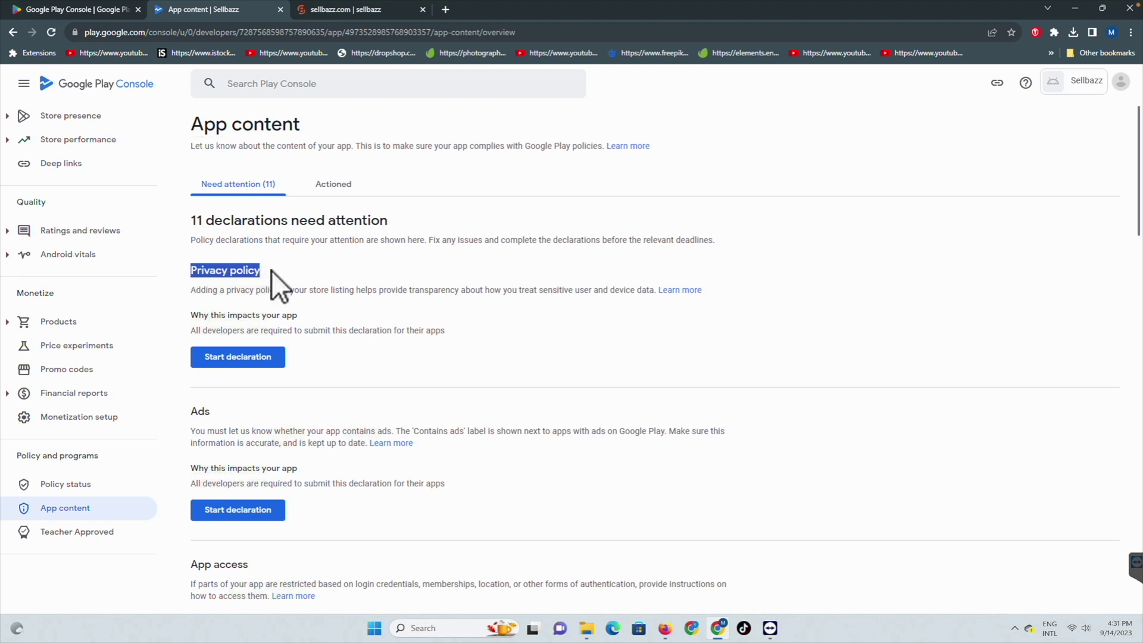
pyautogui.click(235, 360)
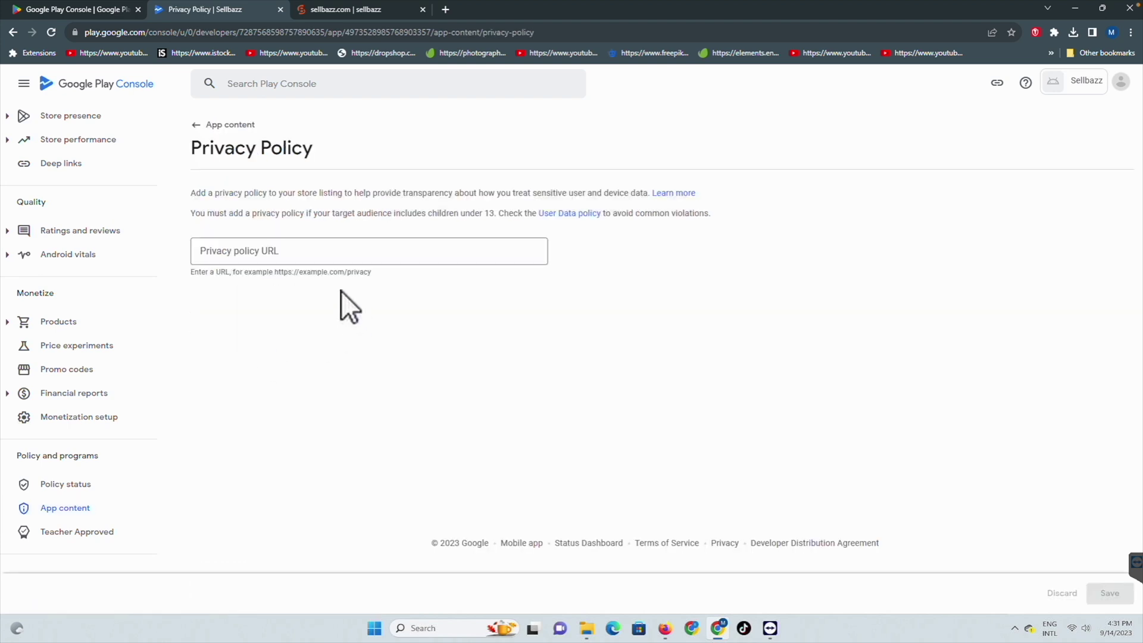
pyautogui.click(348, 11)
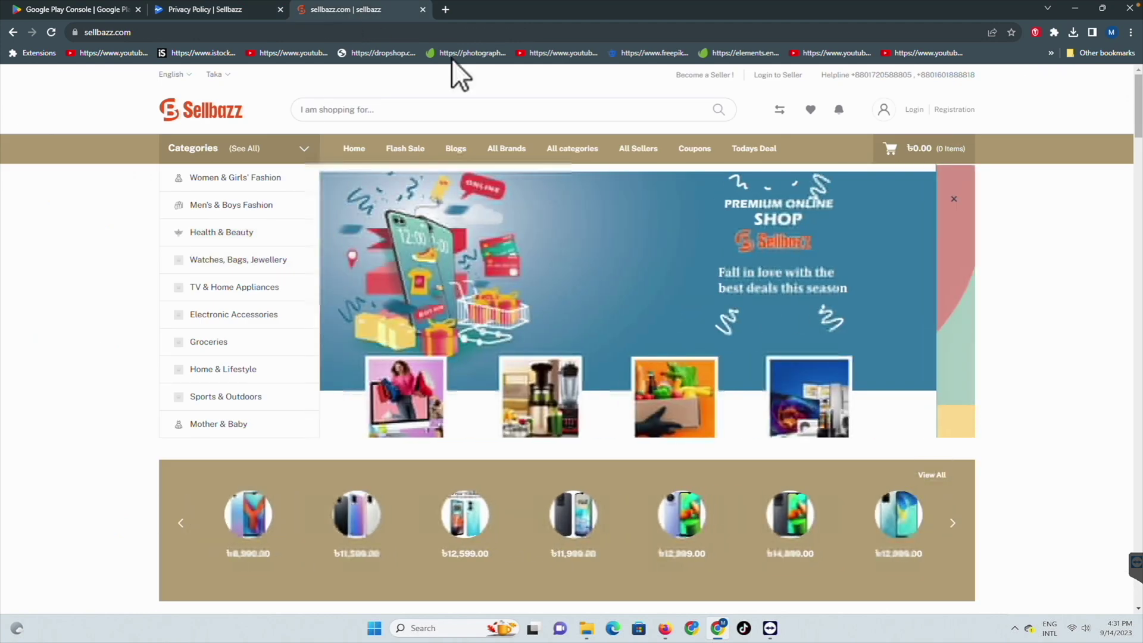
# Step: Copy the sellbazz.com/privacy-policy address from the store's Privacy Policy page for Play Console
pyautogui.scroll(-5, 605, 387)
pyautogui.scroll(-15, 603, 379)
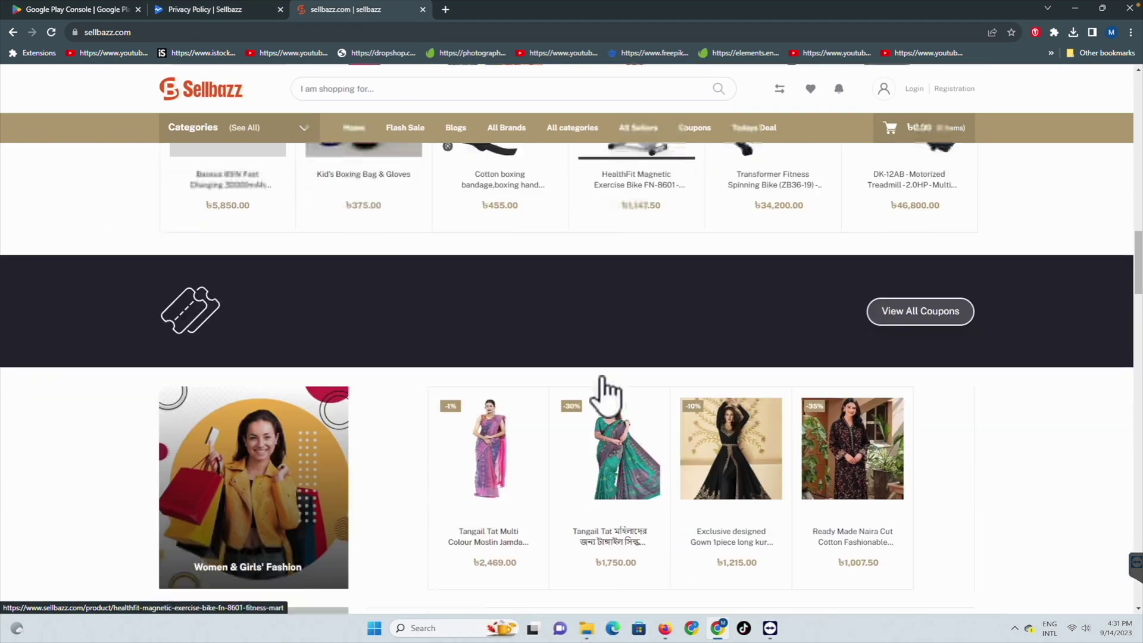
pyautogui.scroll(-15, 602, 377)
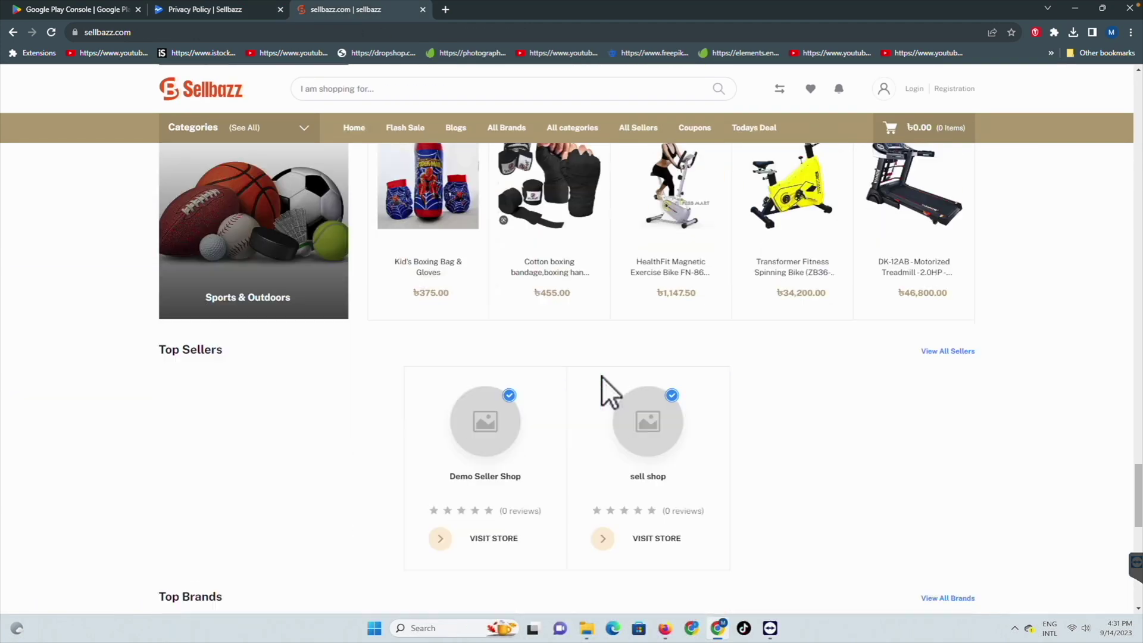
pyautogui.scroll(2, 445, 338)
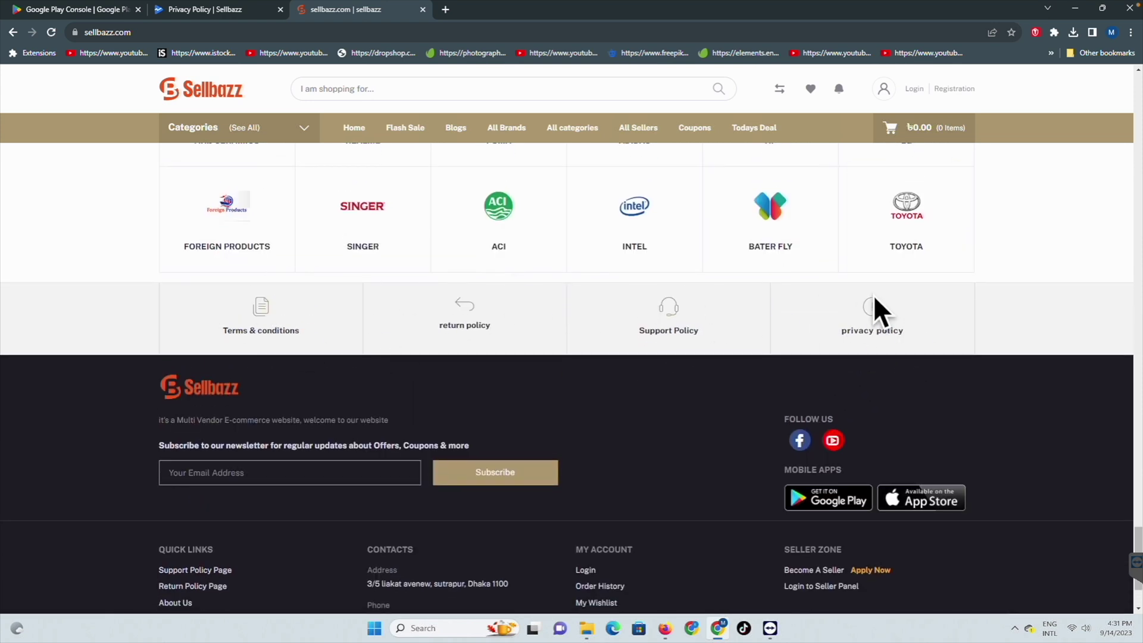
pyautogui.click(863, 325)
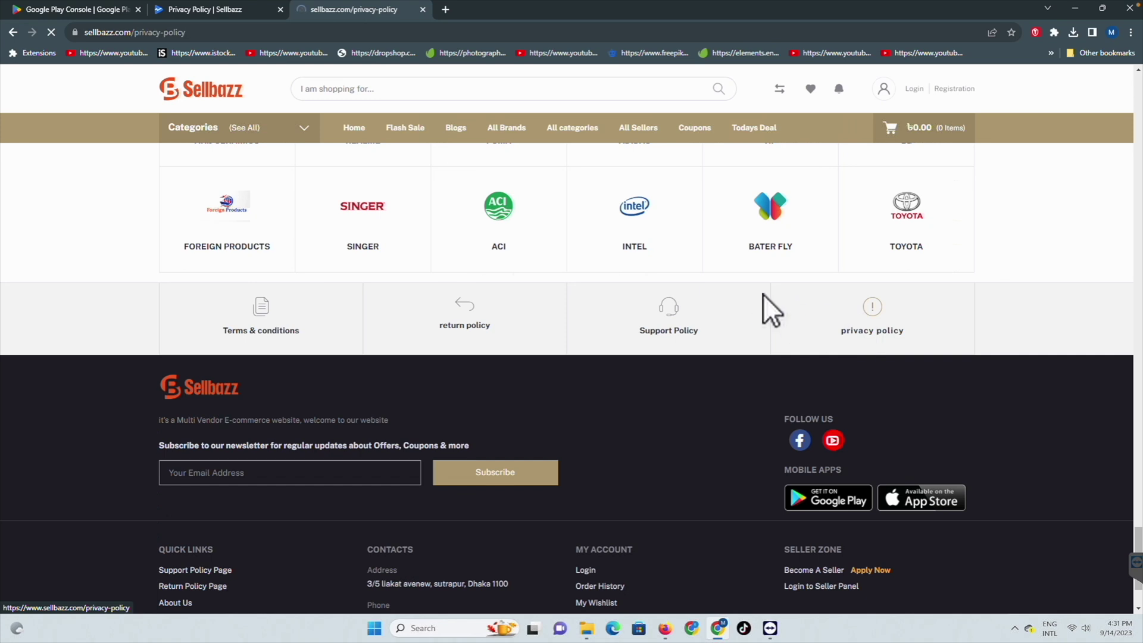
pyautogui.click(229, 32)
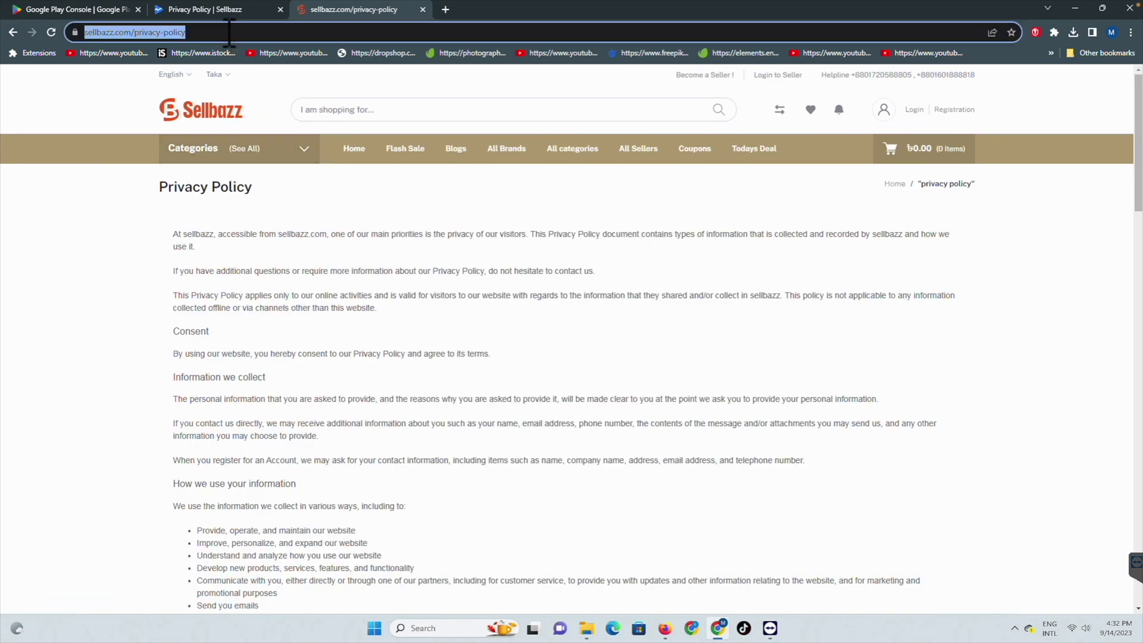
pyautogui.rightClick(156, 30)
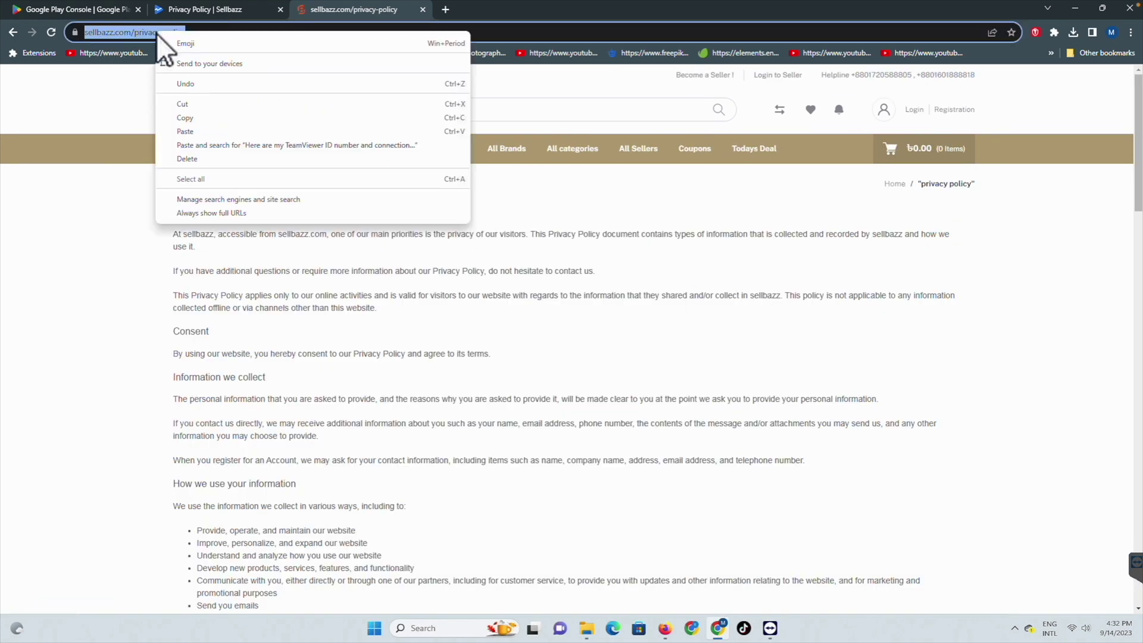
pyautogui.click(180, 118)
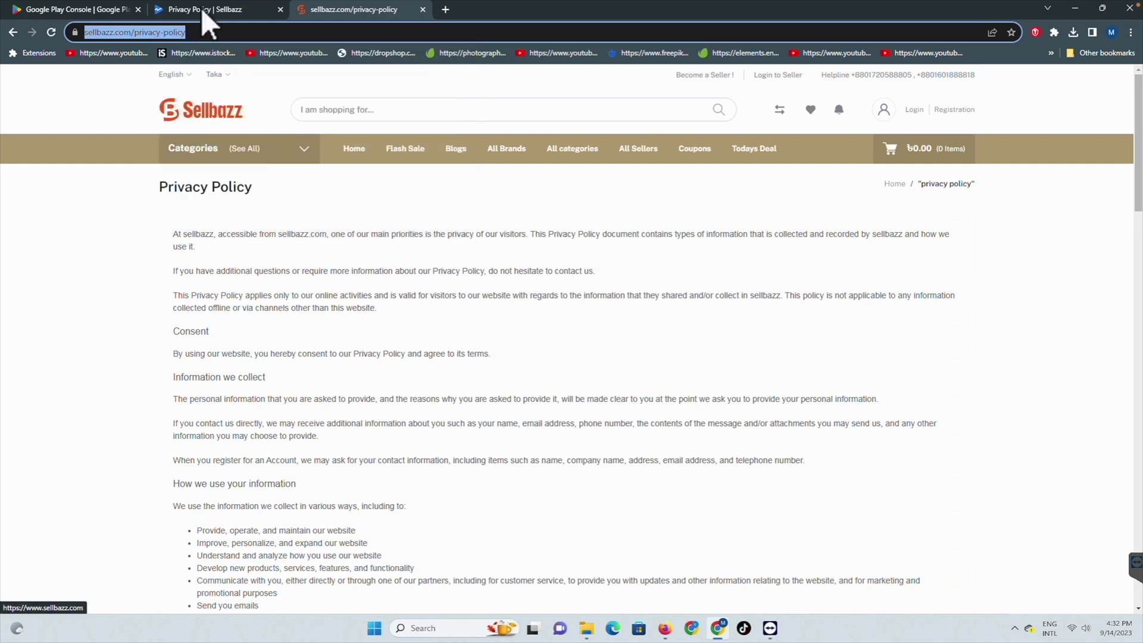
pyautogui.click(201, 8)
pyautogui.click(234, 246)
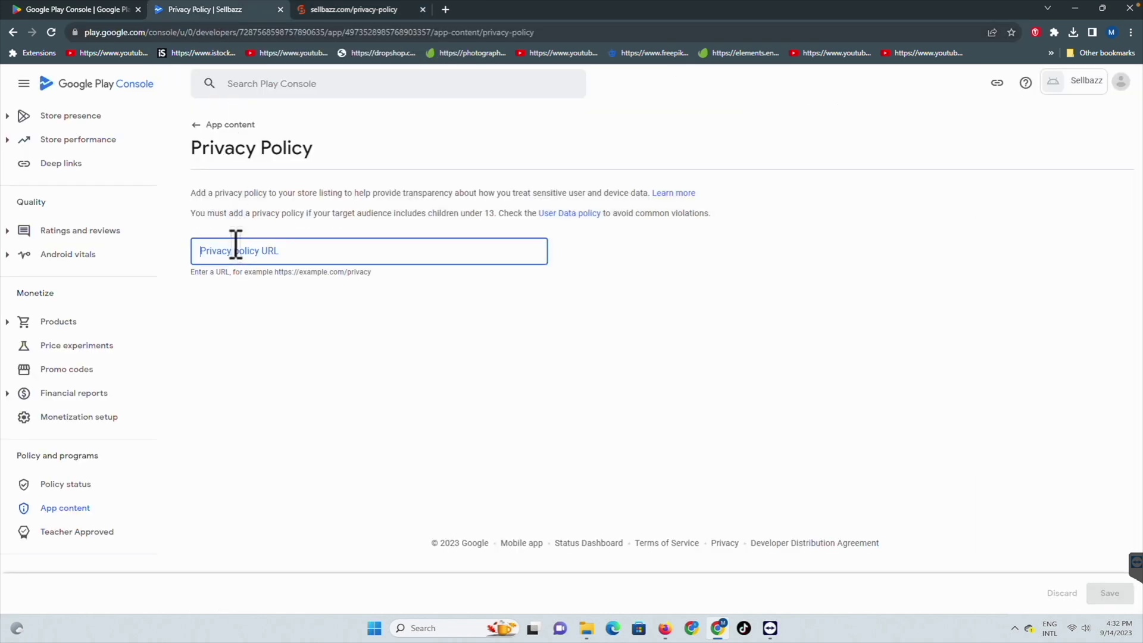
pyautogui.rightClick(233, 244)
pyautogui.click(259, 335)
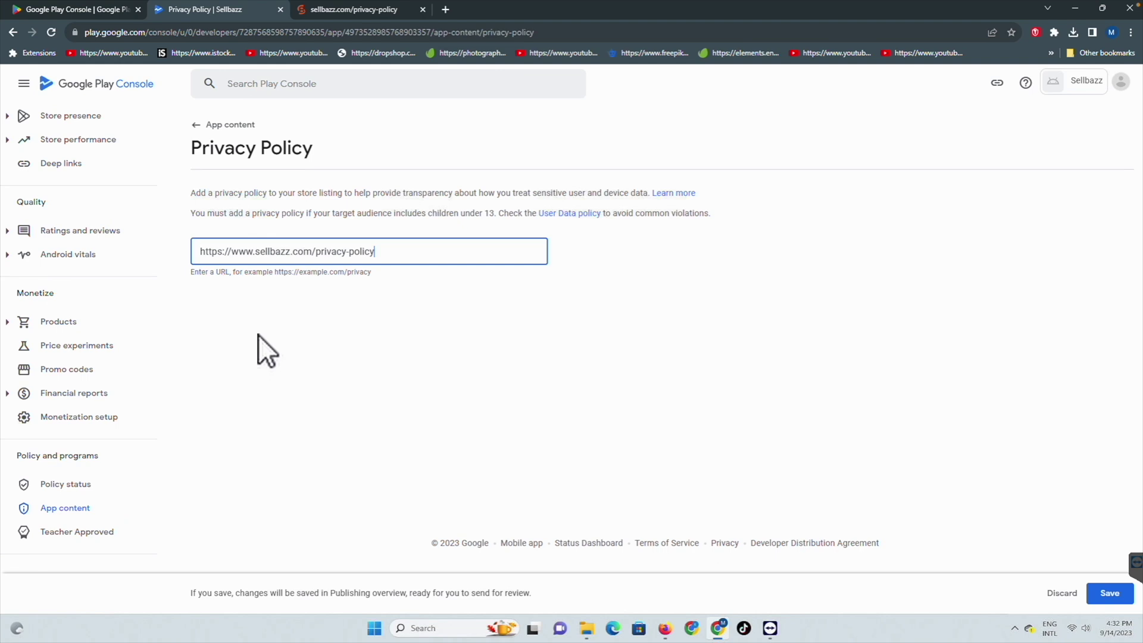
pyautogui.click(1110, 593)
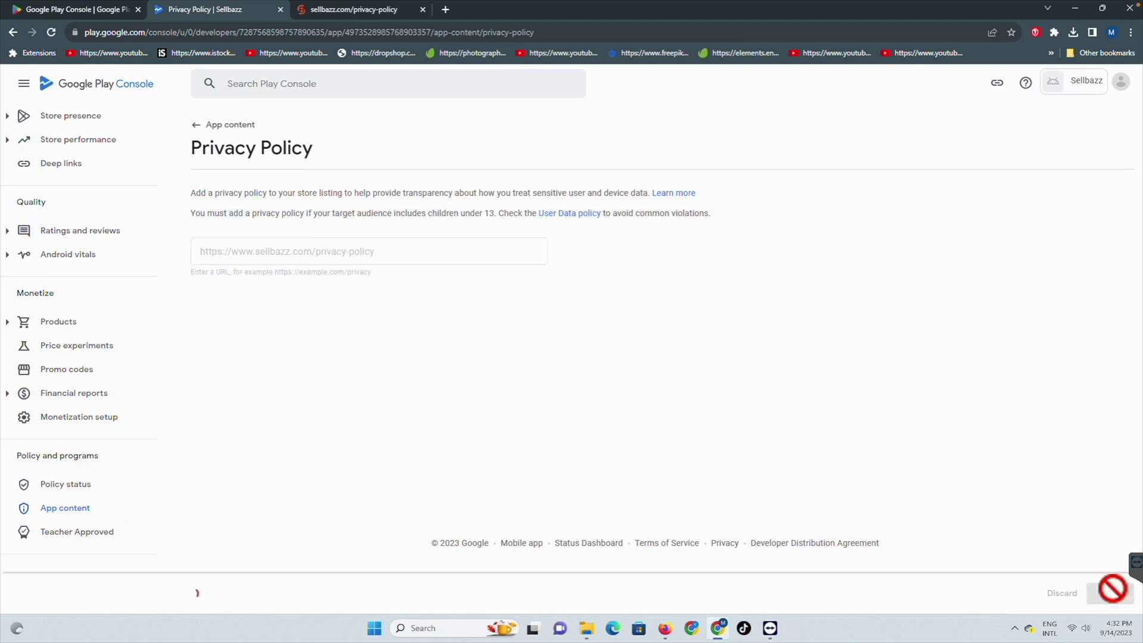
pyautogui.click(226, 125)
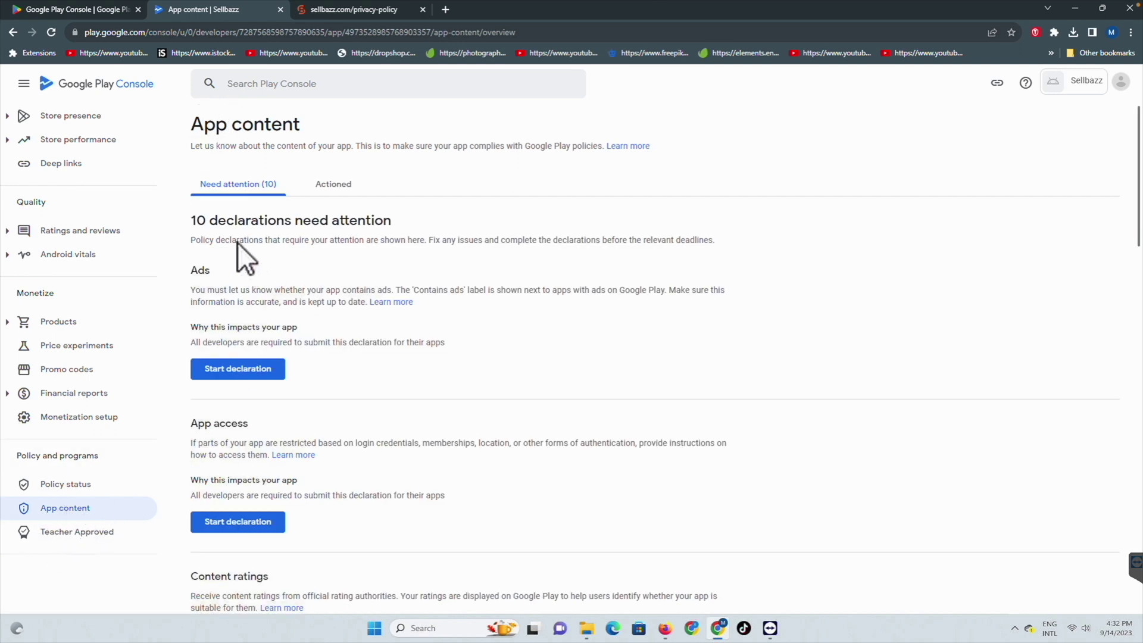
pyautogui.click(215, 370)
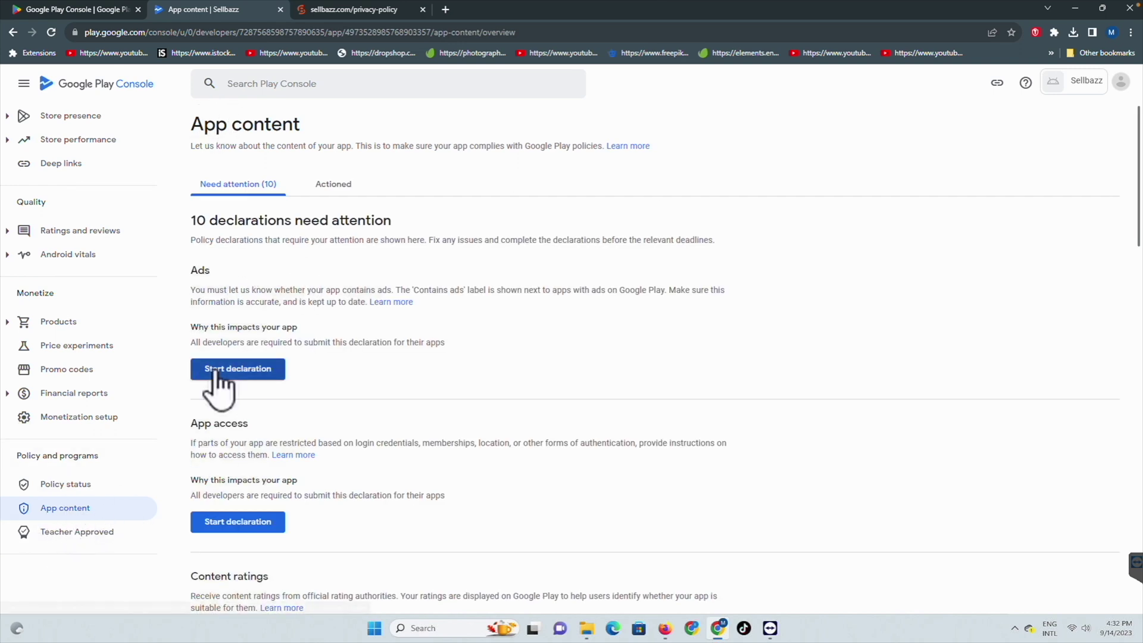
# Step: Save the Ads declaration as 'No, my app does not contain ads'
pyautogui.click(373, 300)
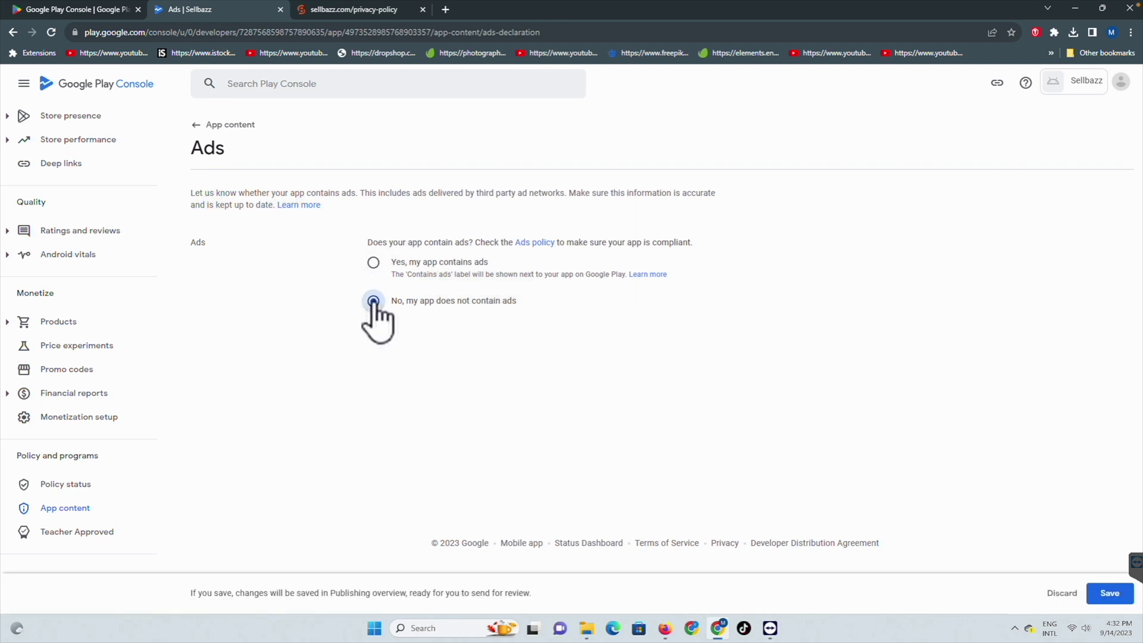
pyautogui.click(1111, 593)
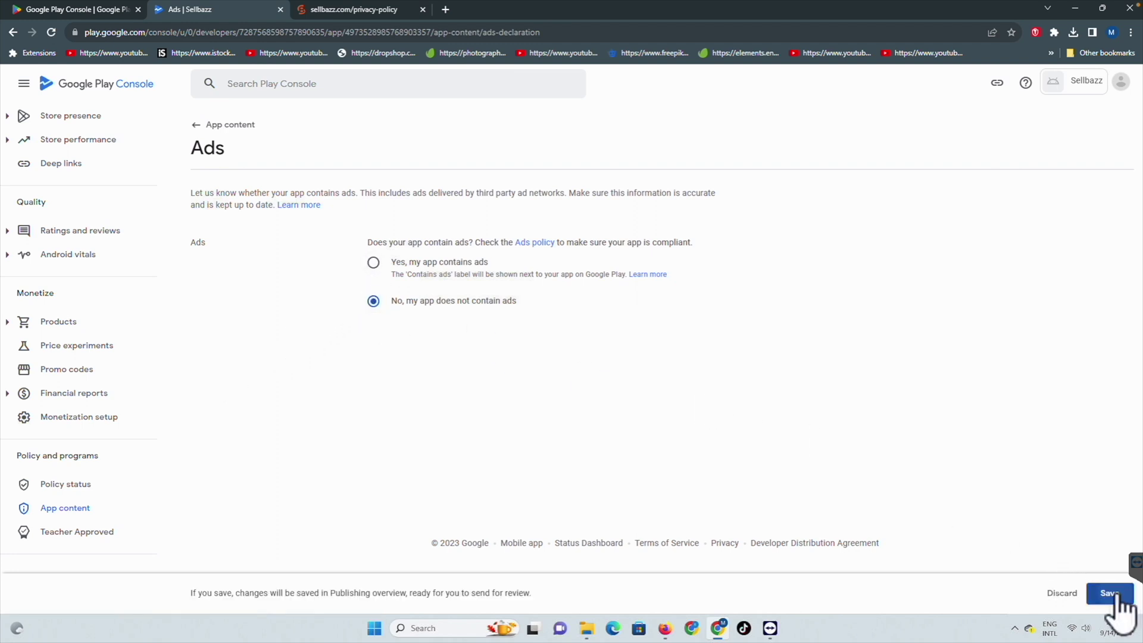
pyautogui.click(208, 126)
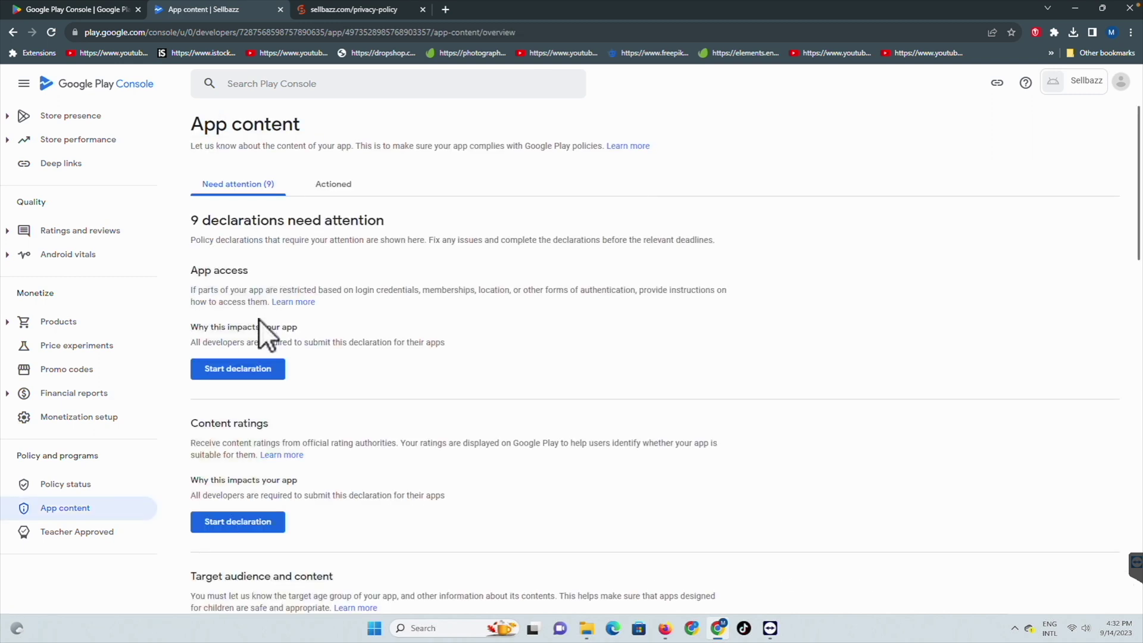
# Step: Declare in App access that all or some functionality is restricted, and begin adding instructions
pyautogui.click(234, 370)
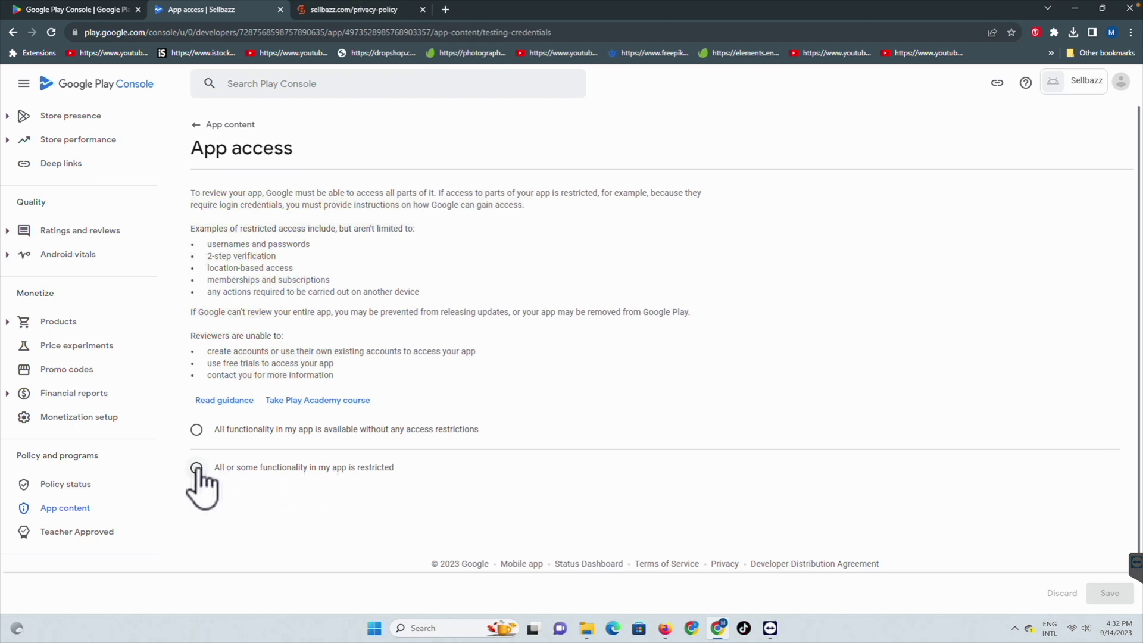
pyautogui.click(197, 468)
pyautogui.scroll(-2, 357, 458)
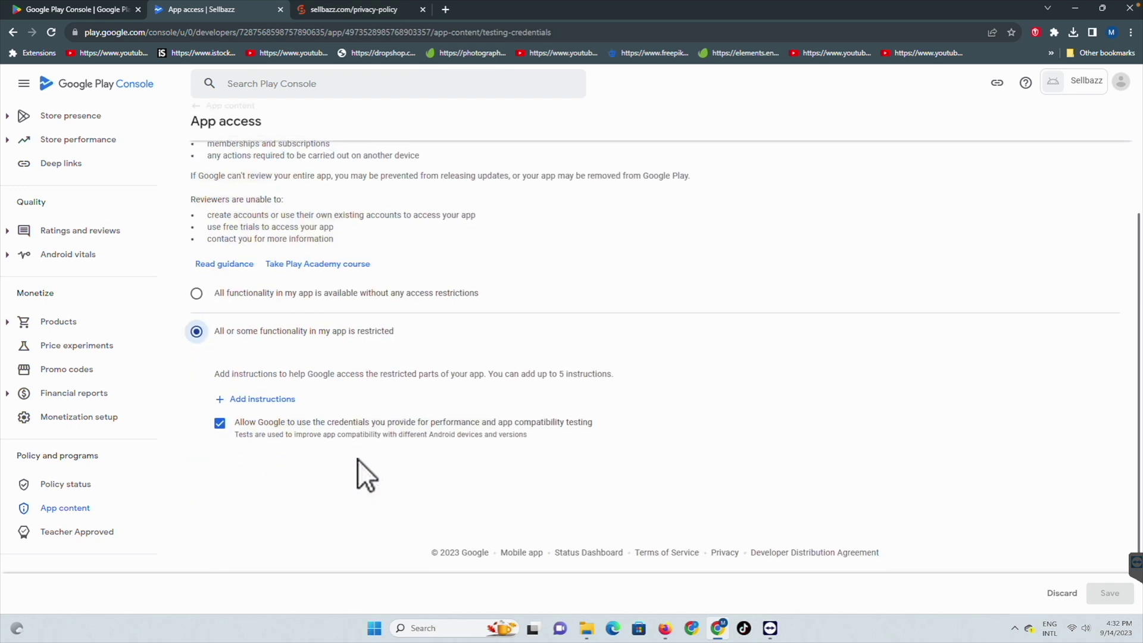
pyautogui.click(258, 399)
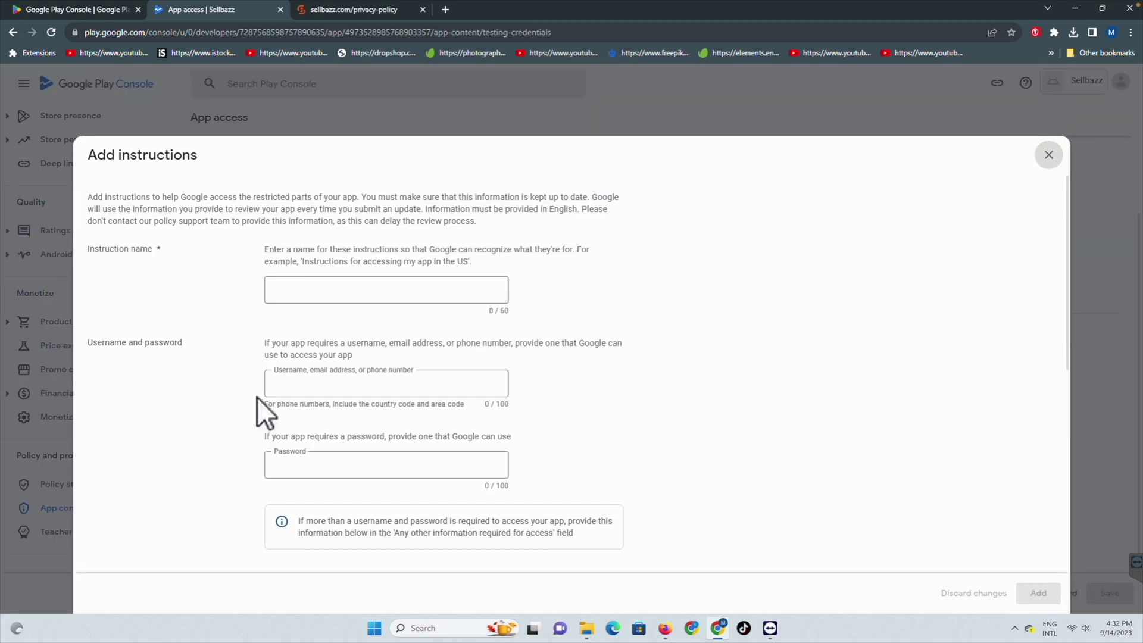
# Step: Name the access instructions 'log in', enter the reviewer's login e-mail and password, and try adding them
pyautogui.click(349, 288)
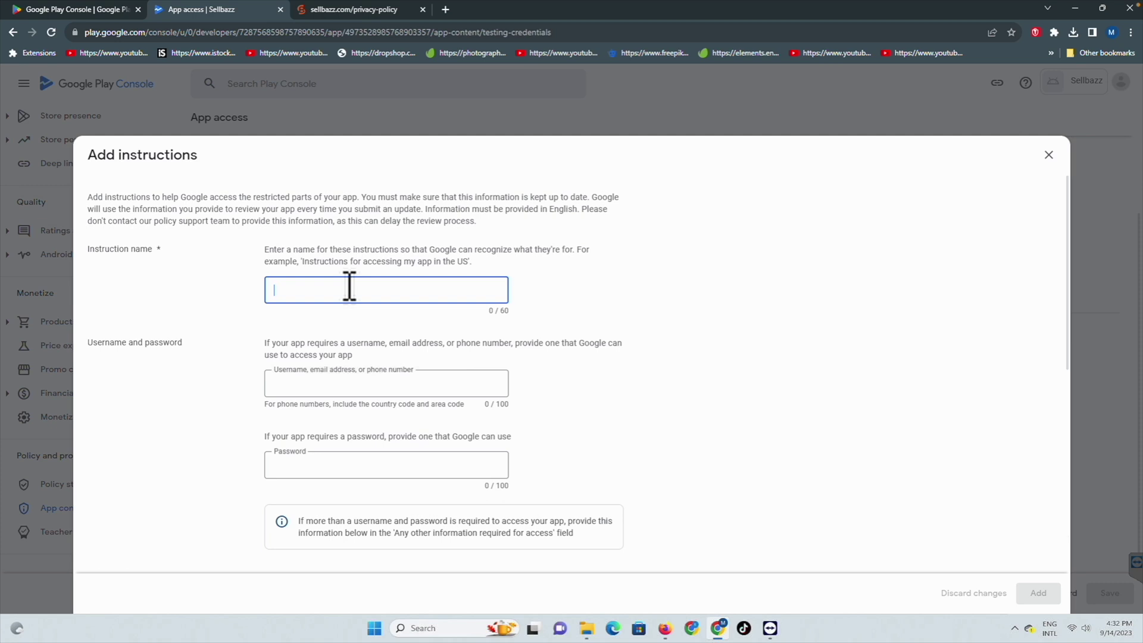
pyautogui.write('log in')
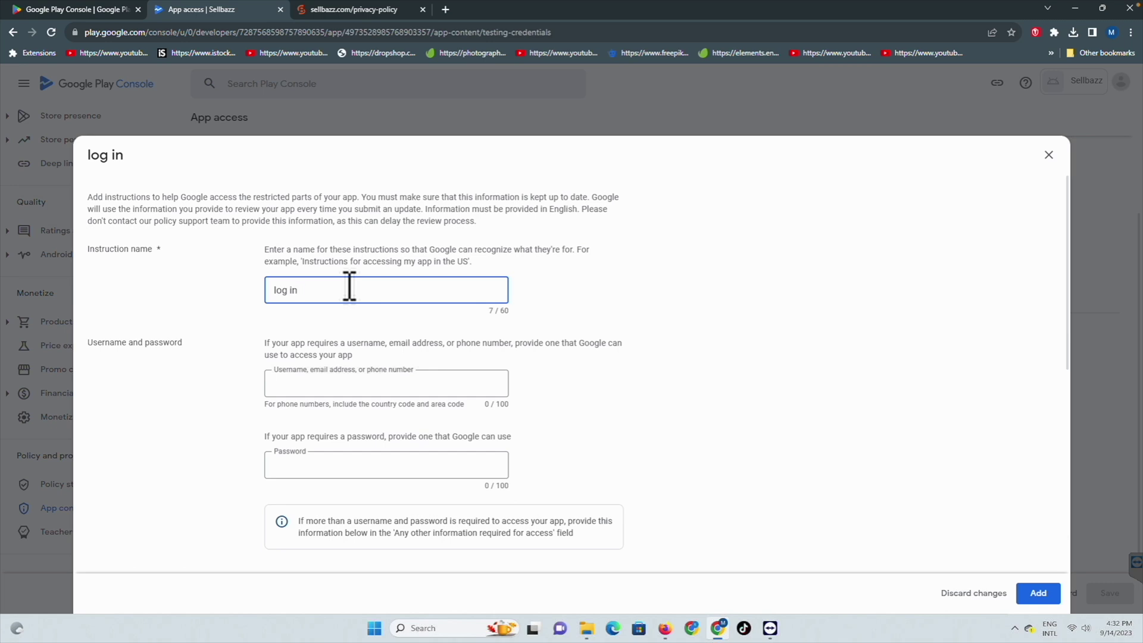
pyautogui.click(309, 387)
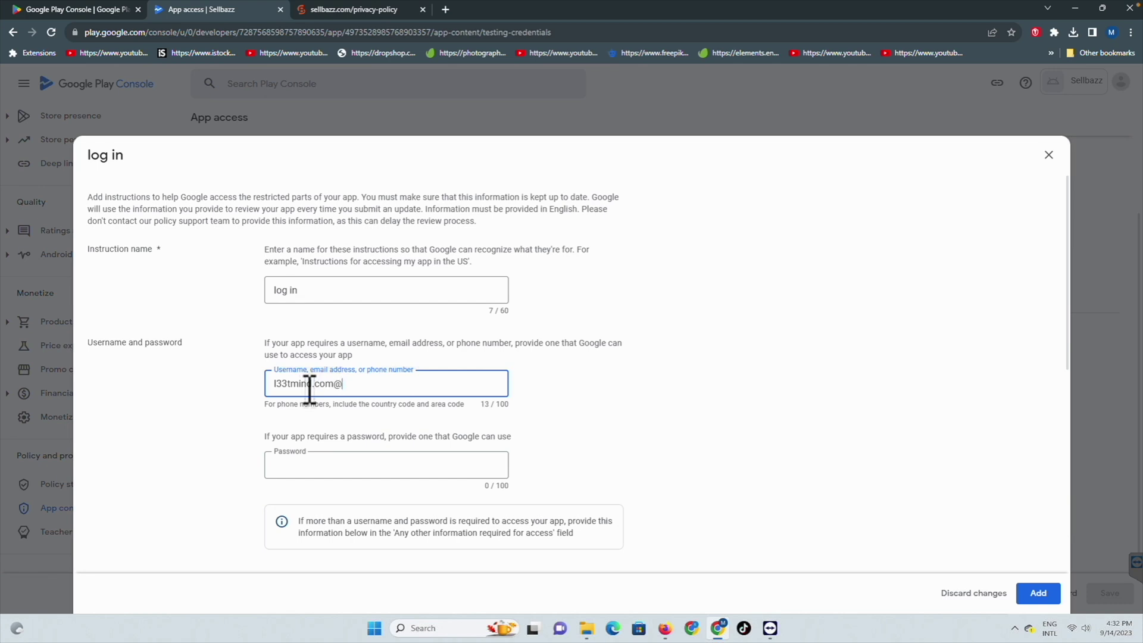
pyautogui.press('Tab')
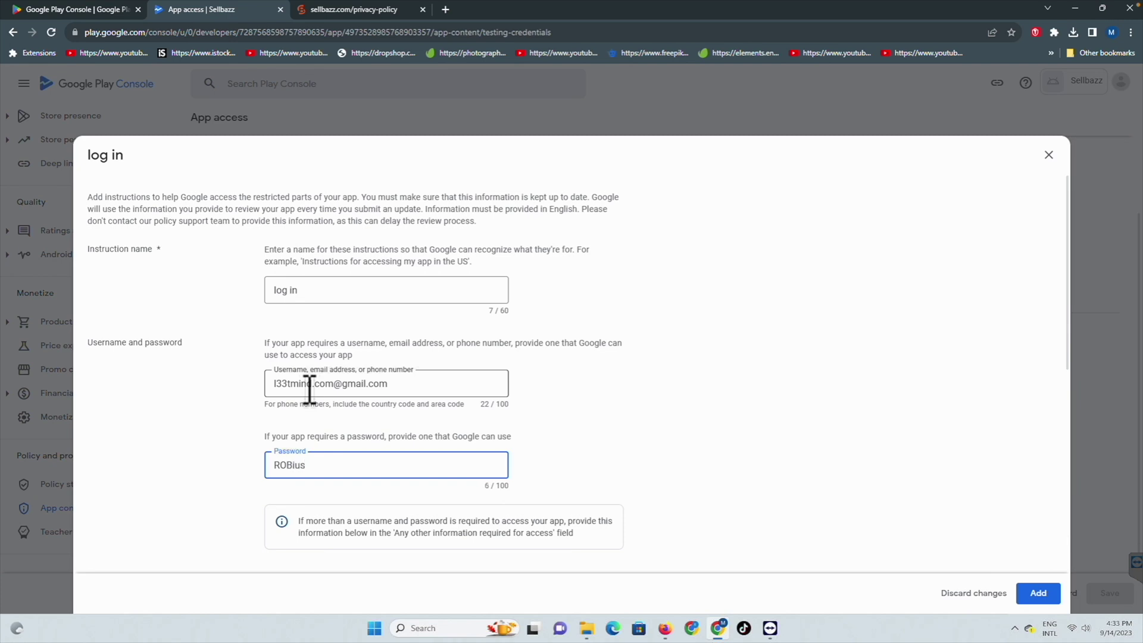
pyautogui.write('@')
pyautogui.scroll(-3, 769, 482)
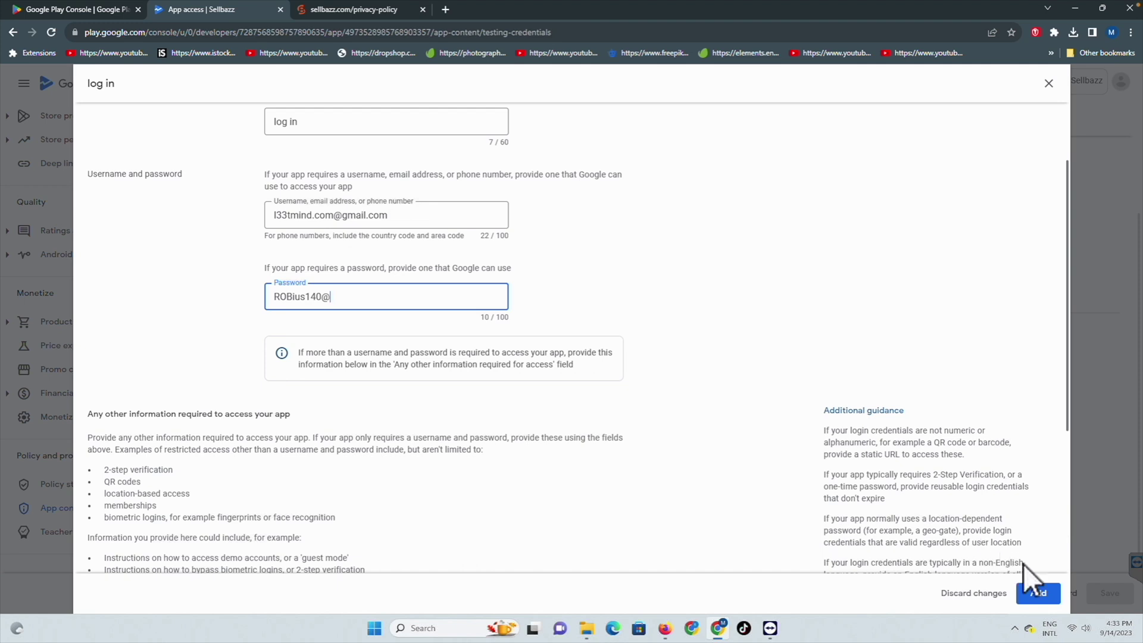
pyautogui.click(1037, 597)
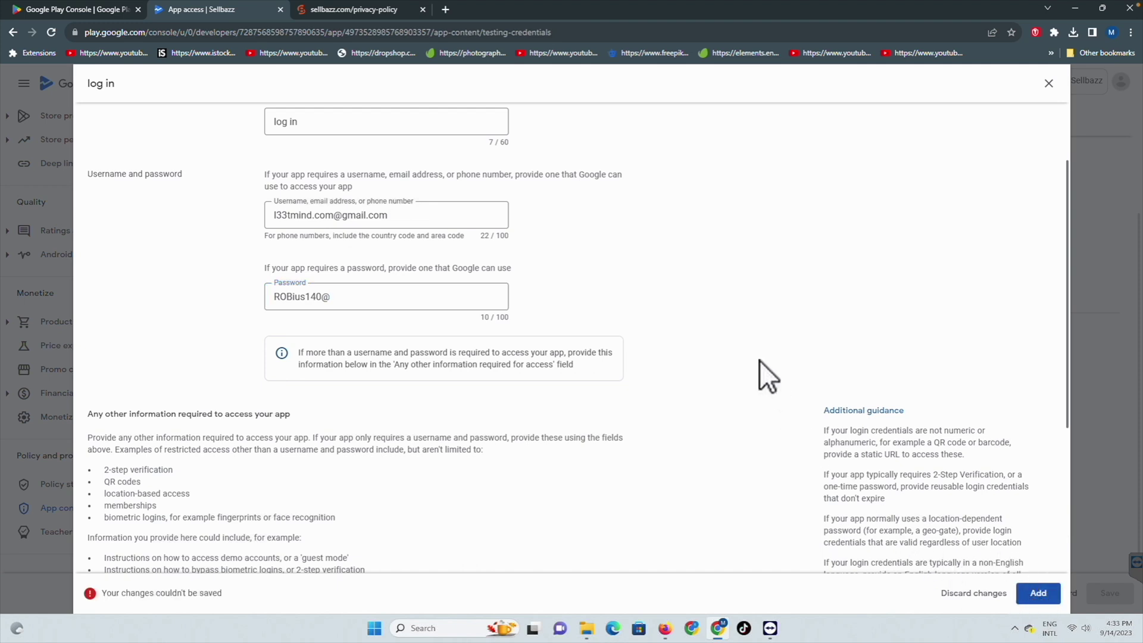
pyautogui.scroll(3, 646, 363)
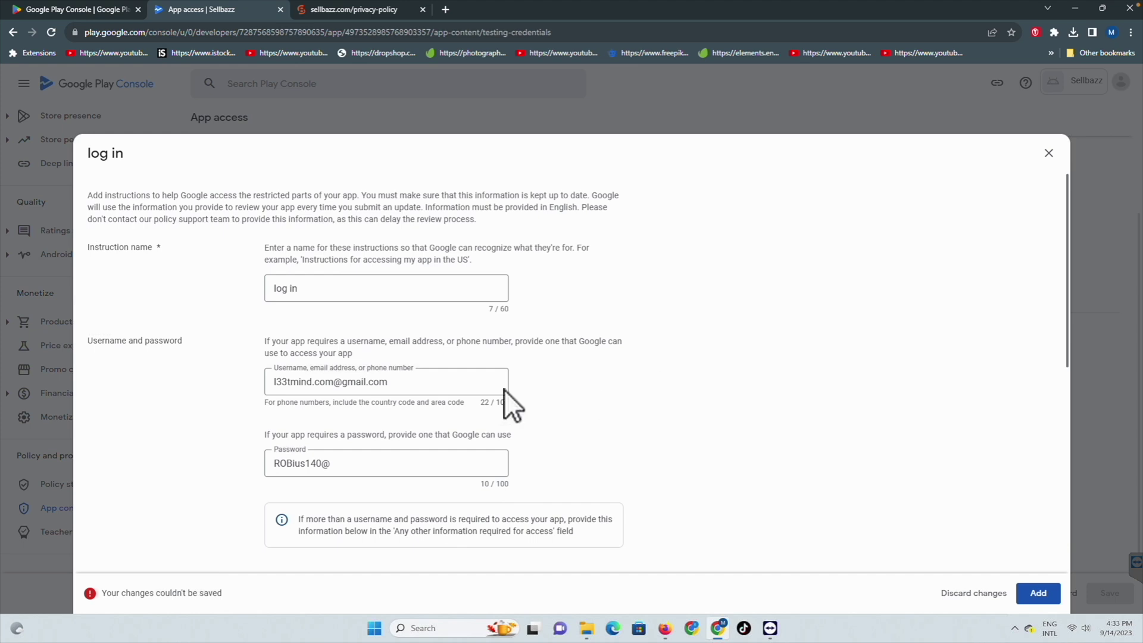
# Step: Write a note in 'Any other information' telling reviewers to log in with this user name and password
pyautogui.scroll(-4, 444, 402)
pyautogui.scroll(-3, 444, 401)
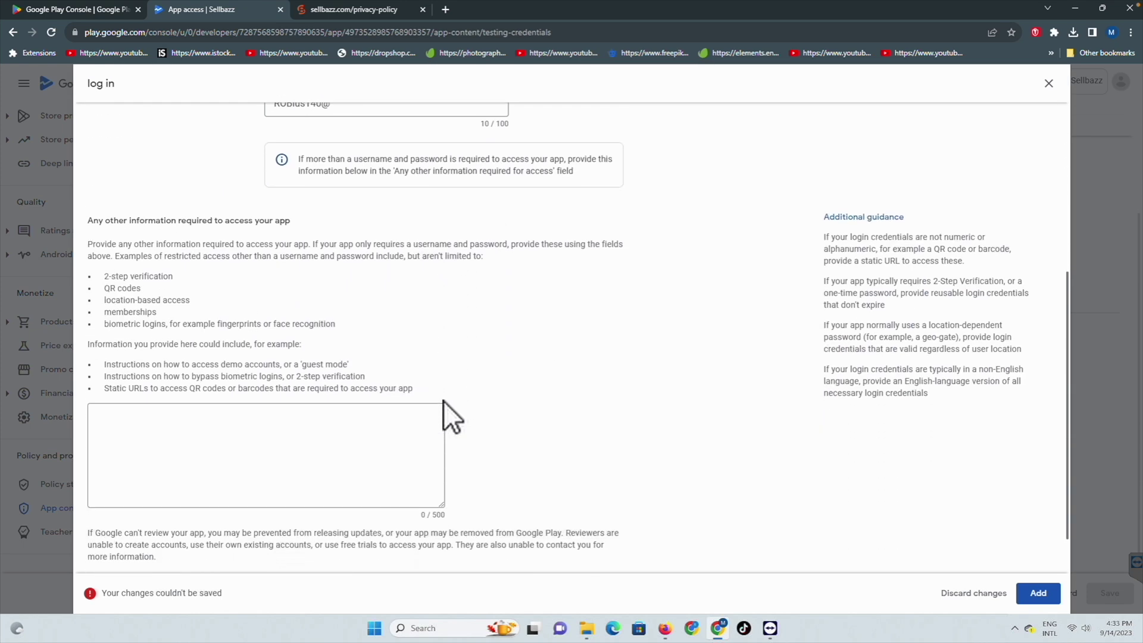
pyautogui.click(218, 405)
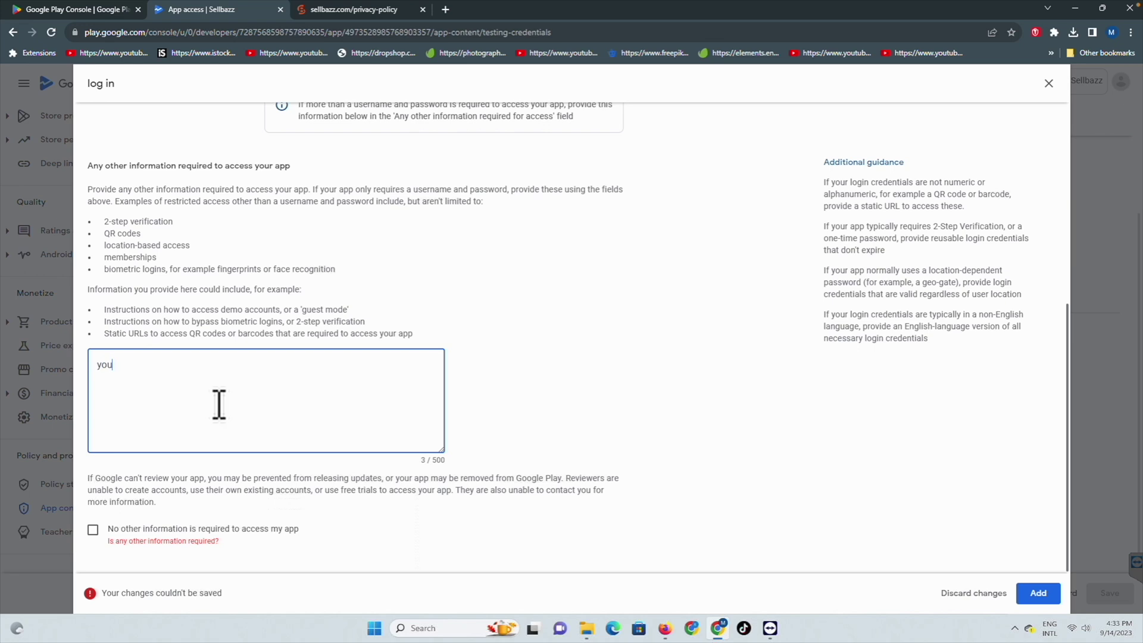
pyautogui.write('you can log in with this m')
pyautogui.press('BackSpace')
pyautogui.write('user name and password')
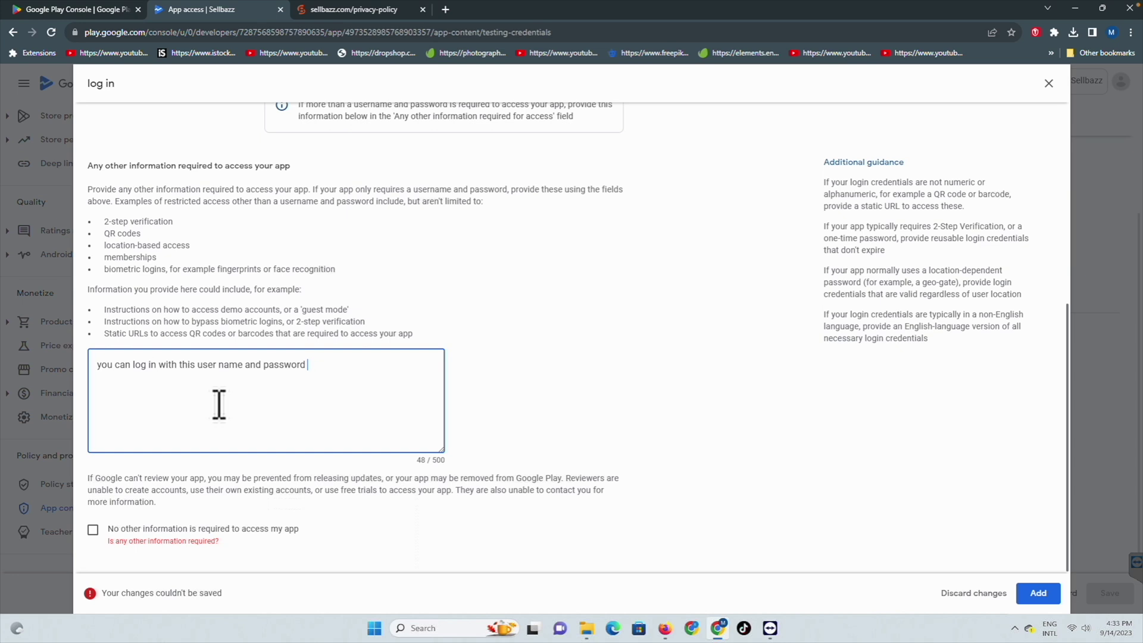
pyautogui.write(' to test ap')
pyautogui.write('som')
pyautogui.press('BackSpace')
pyautogui.press('BackSpace')
pyautogui.press('BackSpace')
pyautogui.press('BackSpace')
pyautogui.press('BackSpace')
pyautogui.press('BackSpace')
pyautogui.press('BackSpace')
pyautogui.press('BackSpace')
pyautogui.press('BackSpace')
pyautogui.press('BackSpace')
pyautogui.write('ll')
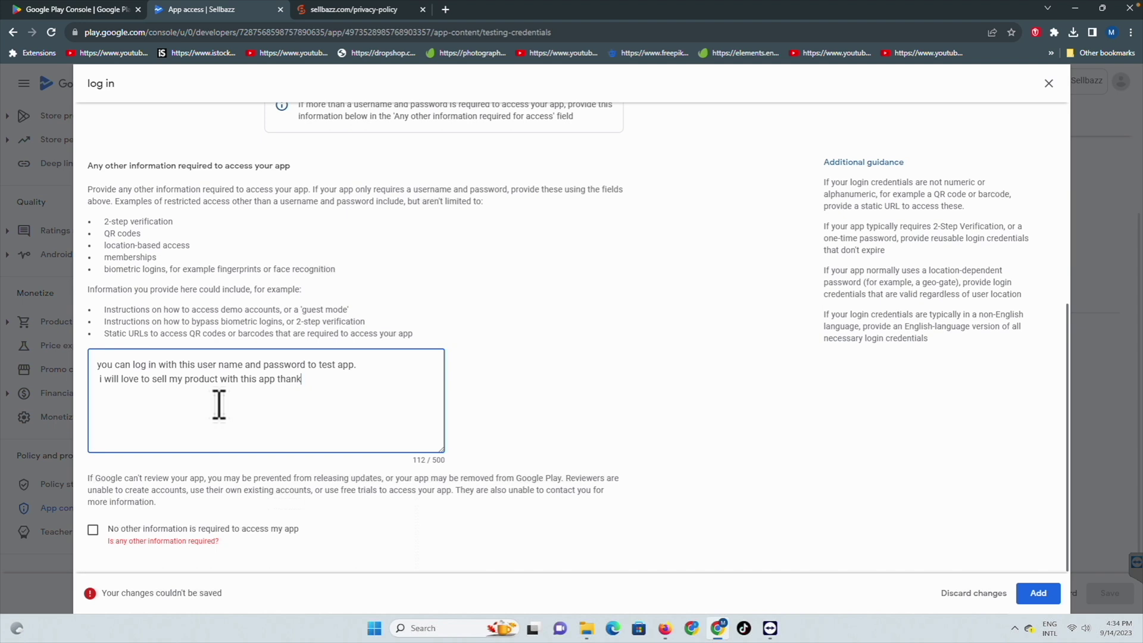
# Step: Tick 'No other information is required to access my app', then add and save the instructions
pyautogui.scroll(1, 115, 529)
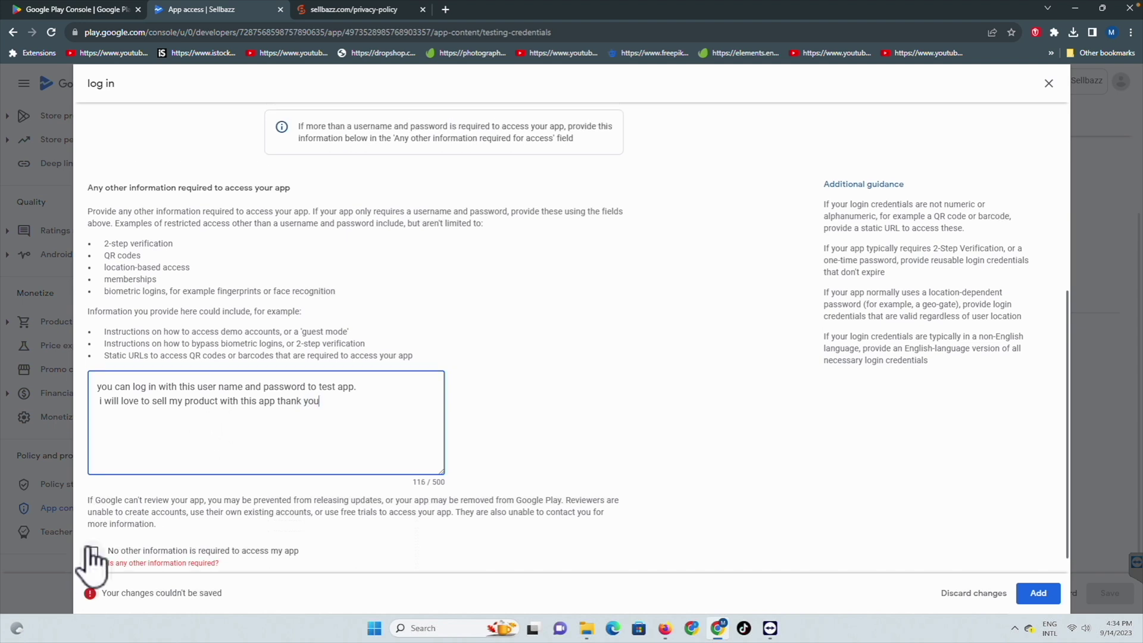
pyautogui.click(120, 539)
pyautogui.scroll(-1, 362, 387)
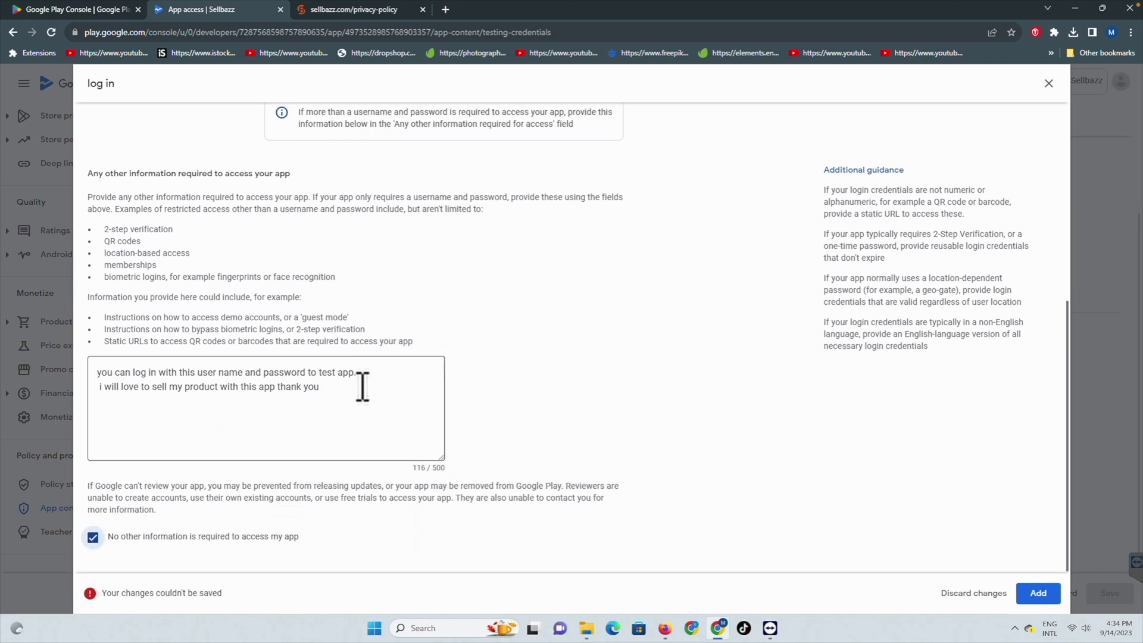
pyautogui.click(1030, 590)
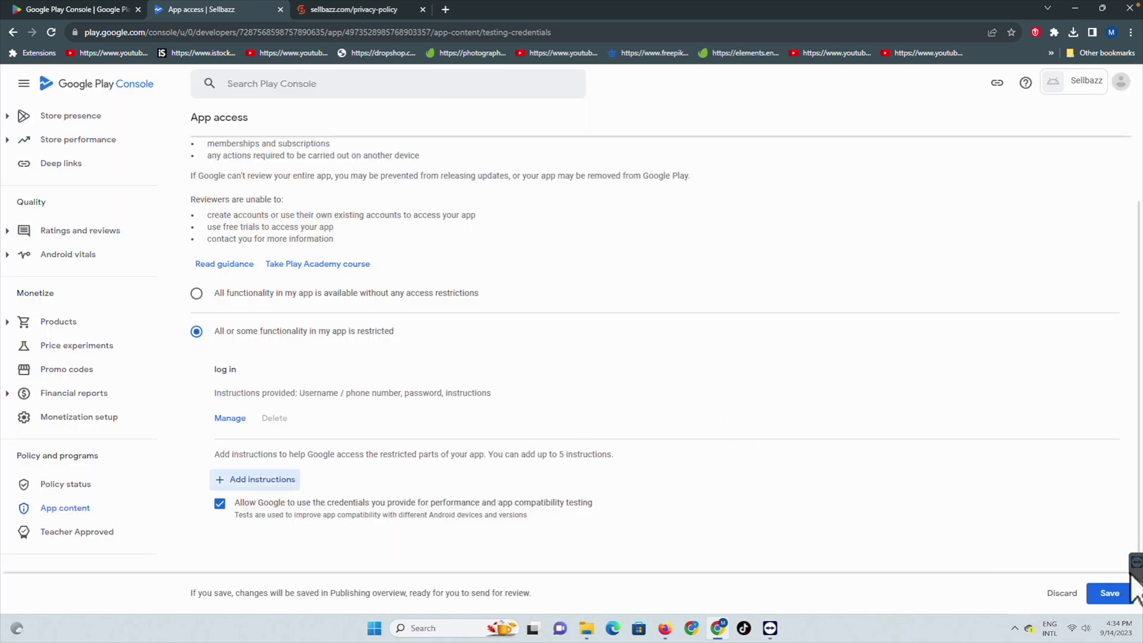
pyautogui.click(1109, 593)
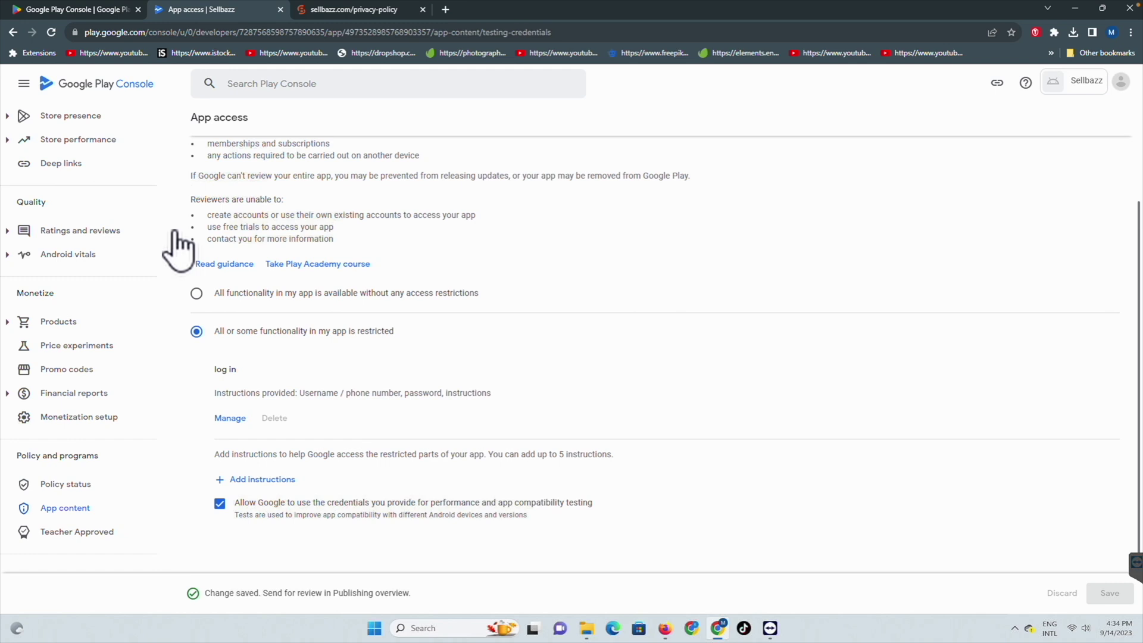
# Step: Return to App content and open the Content ratings declaration
pyautogui.scroll(3, 251, 191)
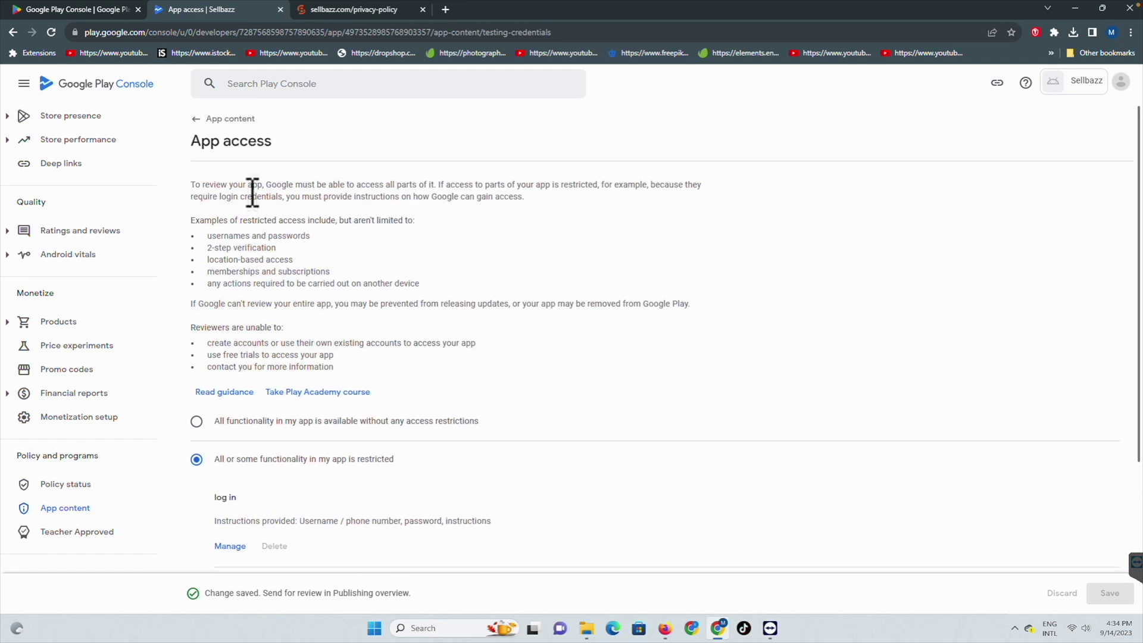
pyautogui.click(215, 123)
pyautogui.click(227, 367)
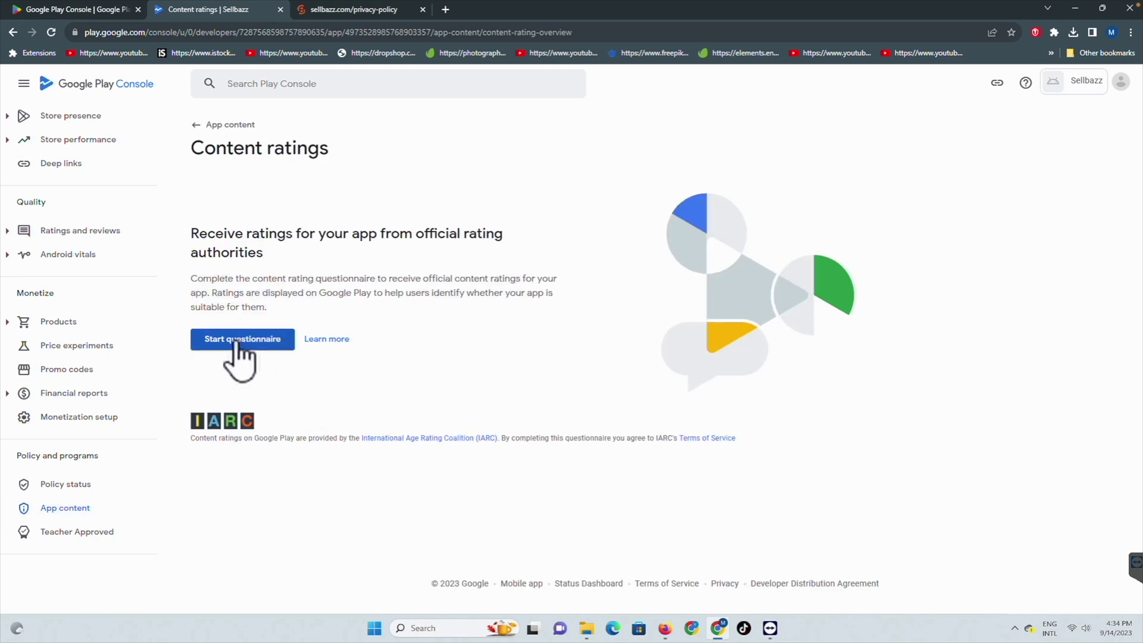
# Step: Start the questionnaire, enter the contact email, and choose the All Other App Types category
pyautogui.click(238, 340)
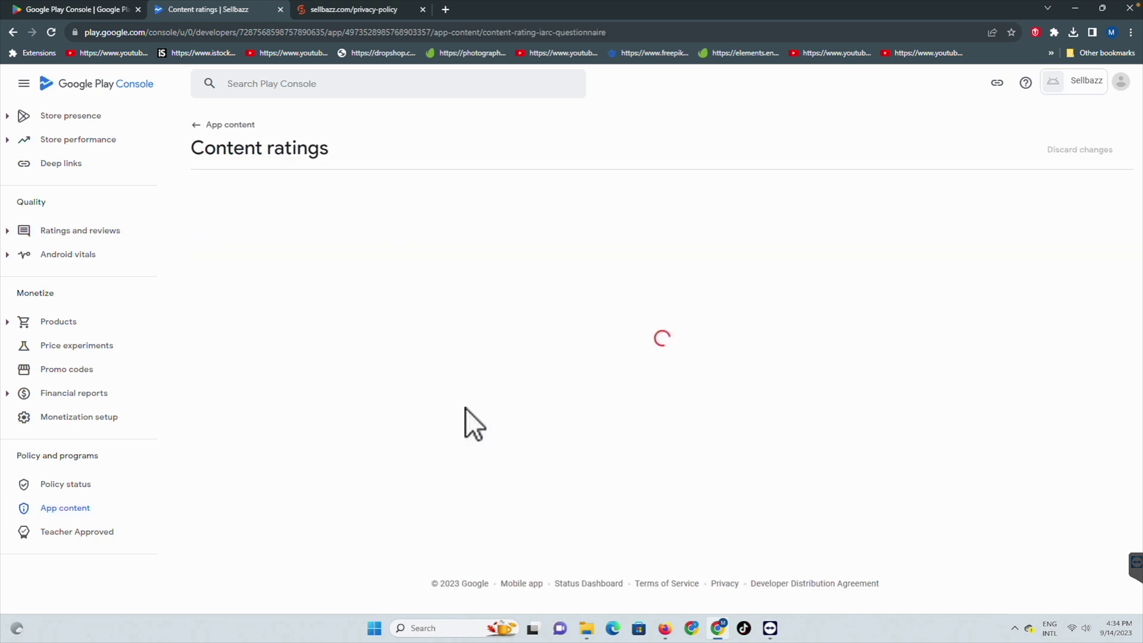
pyautogui.click(411, 257)
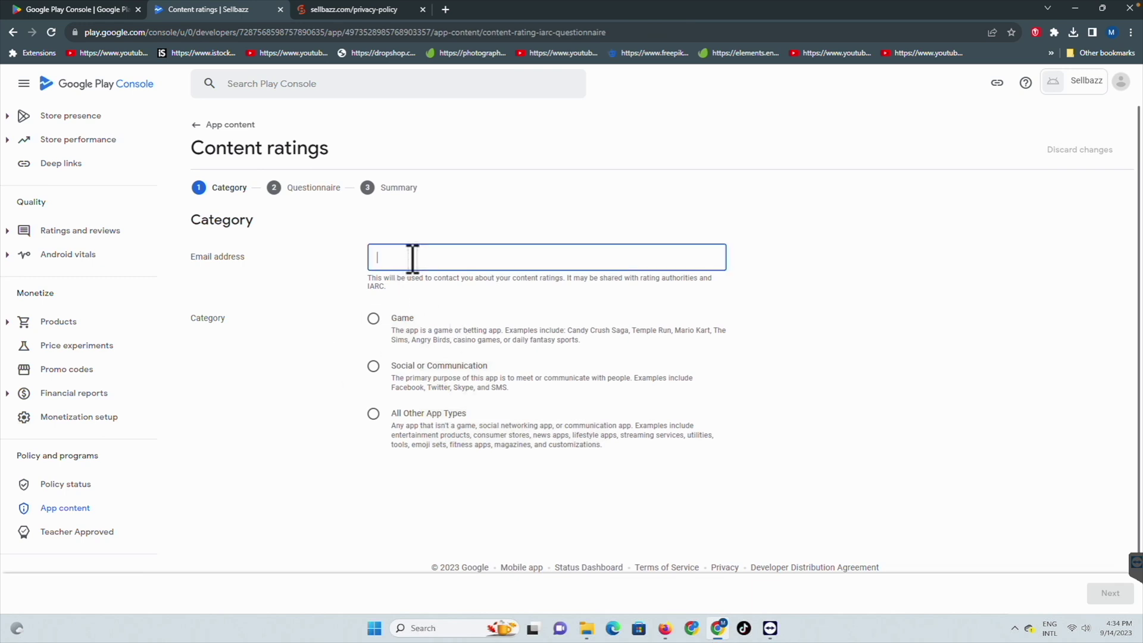
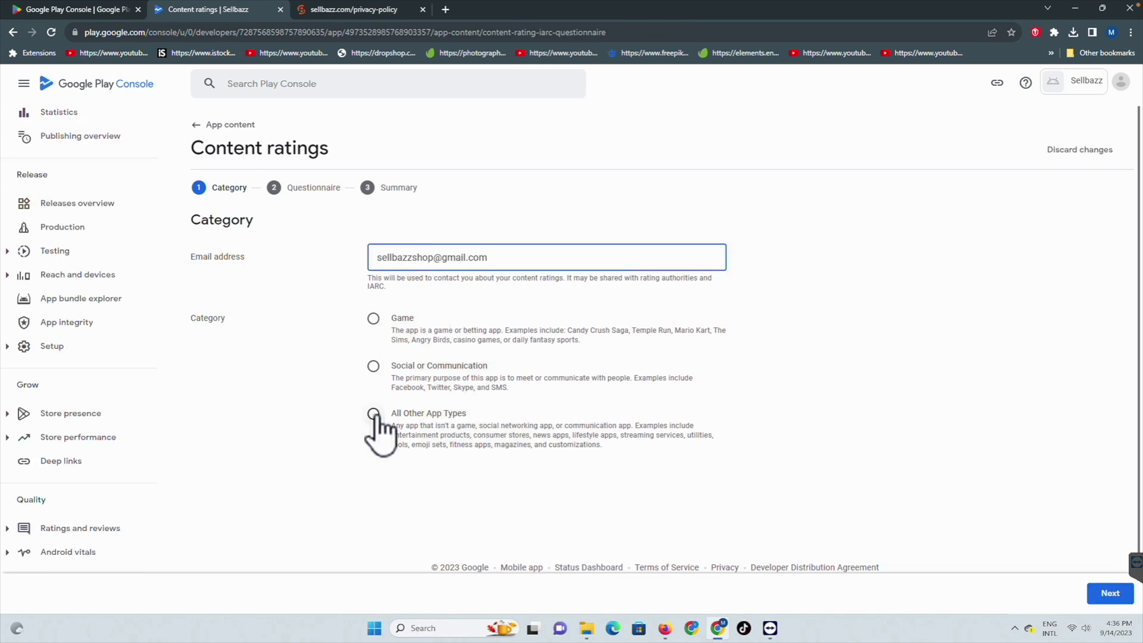
pyautogui.click(373, 414)
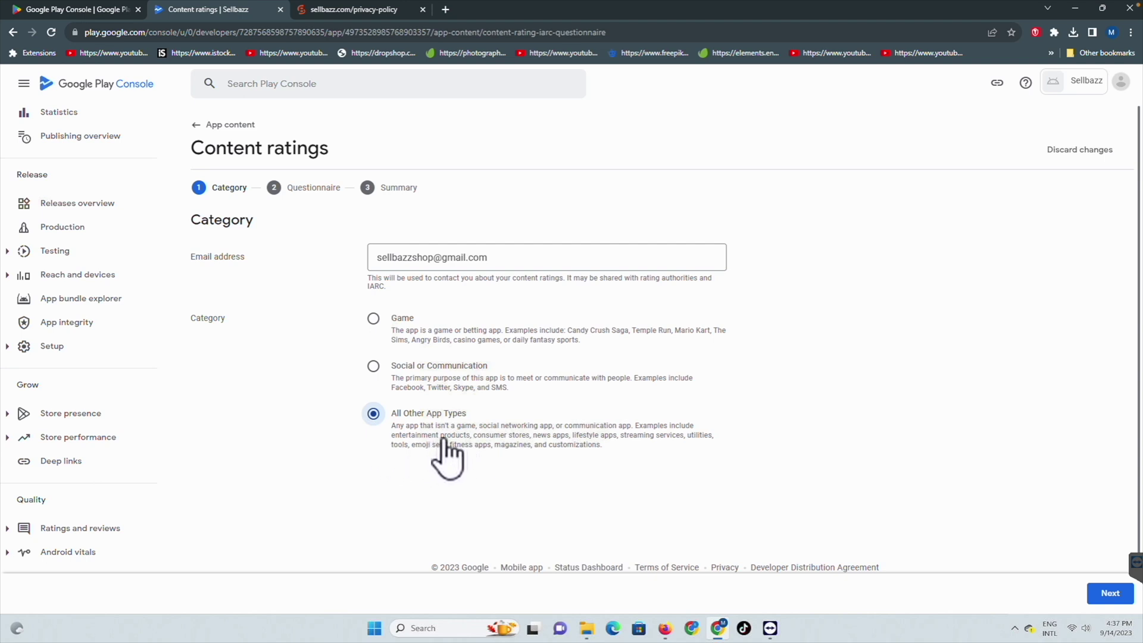
pyautogui.moveTo(440, 435); pyautogui.dragTo(532, 438)
# Step: Answer No on downloaded content, user content sharing, online content and age-restricted products
pyautogui.click(1123, 593)
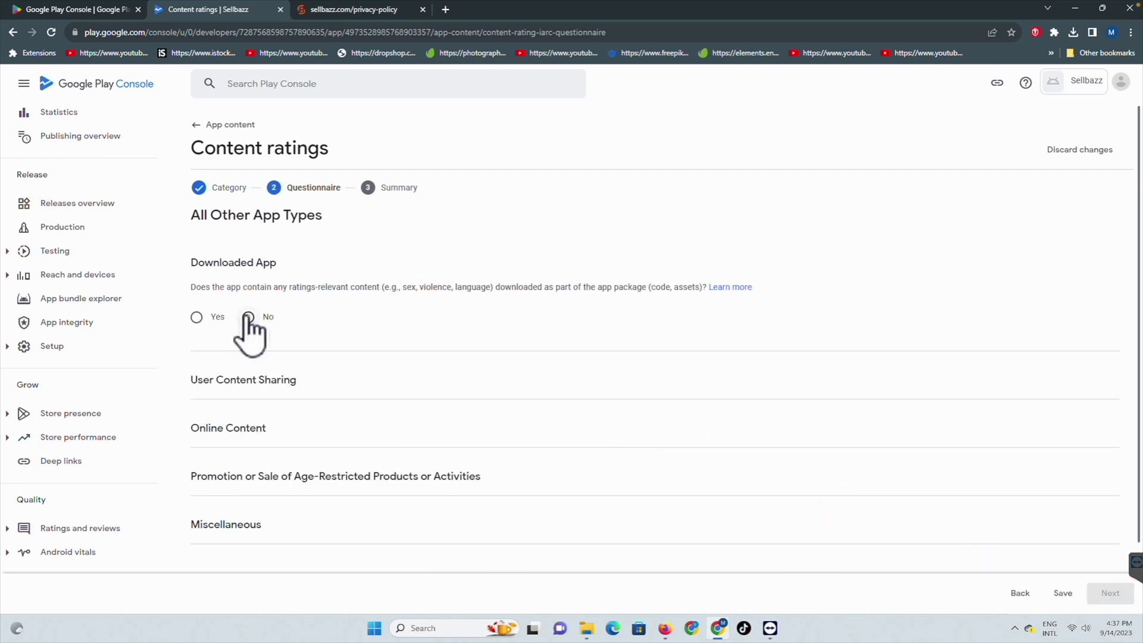
pyautogui.click(246, 317)
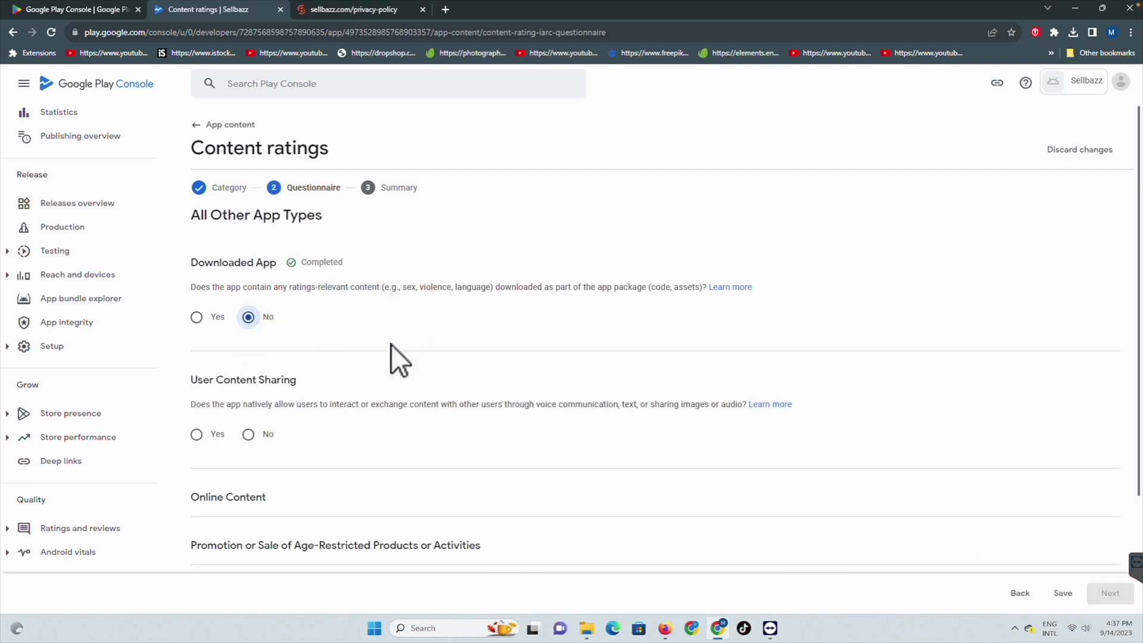
pyautogui.click(248, 434)
pyautogui.scroll(-3, 363, 357)
pyautogui.click(248, 420)
pyautogui.scroll(-2, 351, 411)
pyautogui.click(248, 383)
# Step: Answer No on location sharing, digital purchases, web browser and news/educational, then submit
pyautogui.scroll(-2, 350, 417)
pyautogui.scroll(-1, 344, 409)
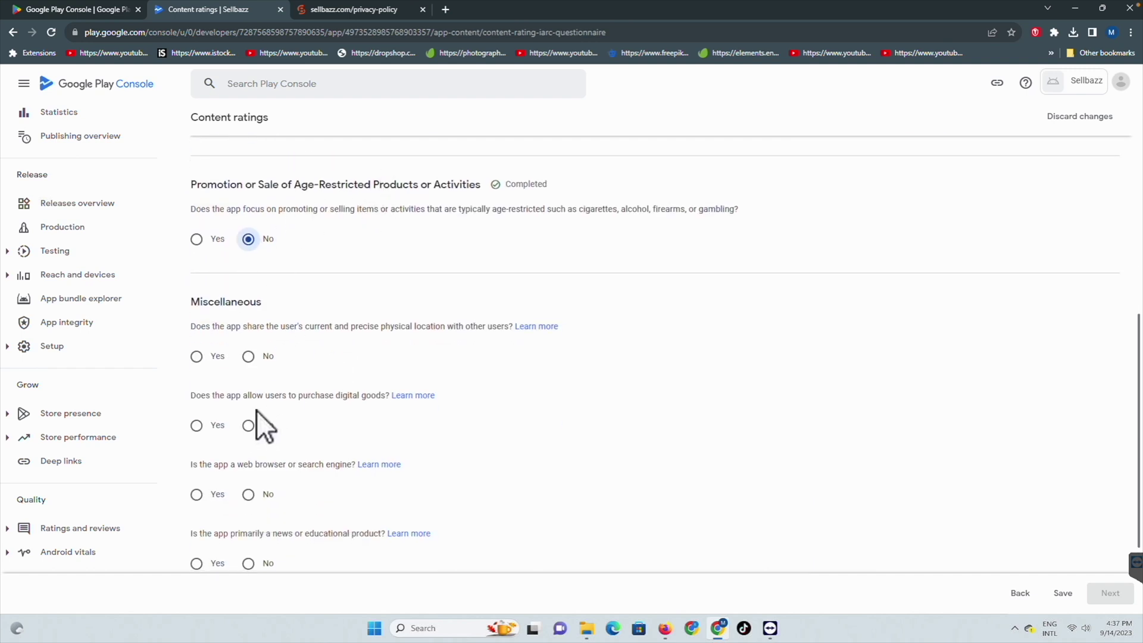
pyautogui.click(248, 356)
pyautogui.click(249, 425)
pyautogui.click(248, 494)
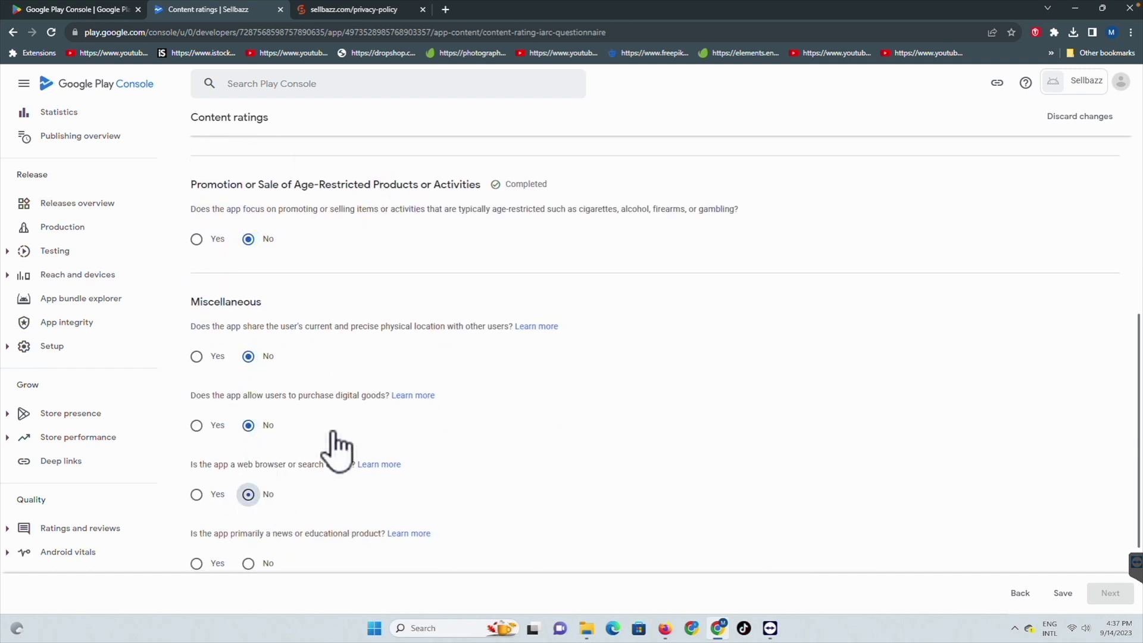
pyautogui.scroll(-2, 288, 474)
pyautogui.click(248, 436)
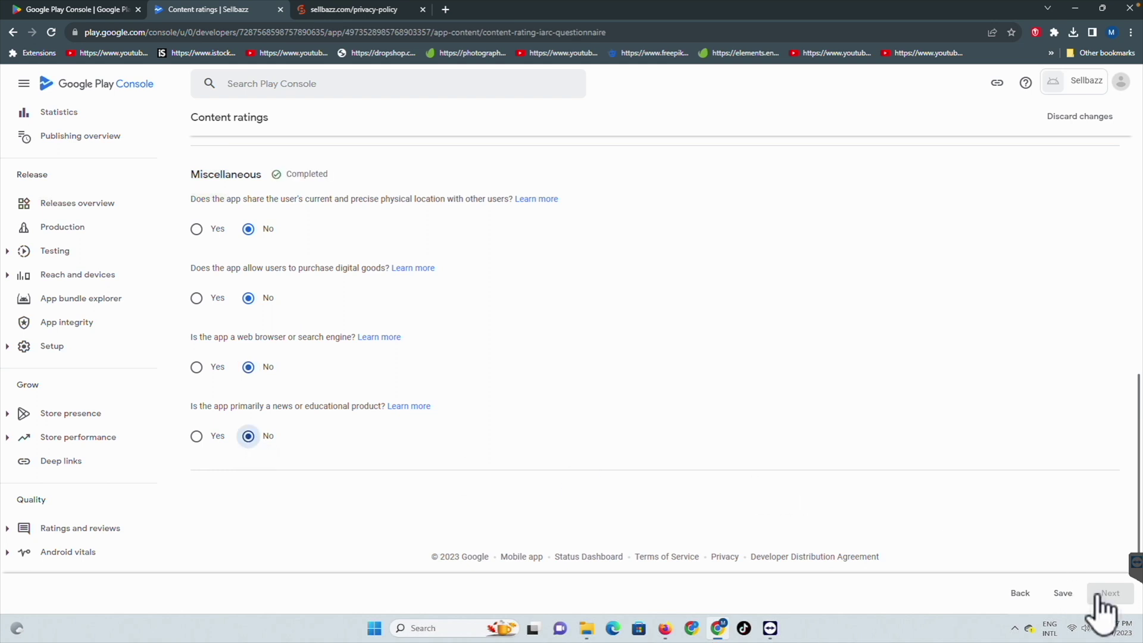
pyautogui.click(1063, 593)
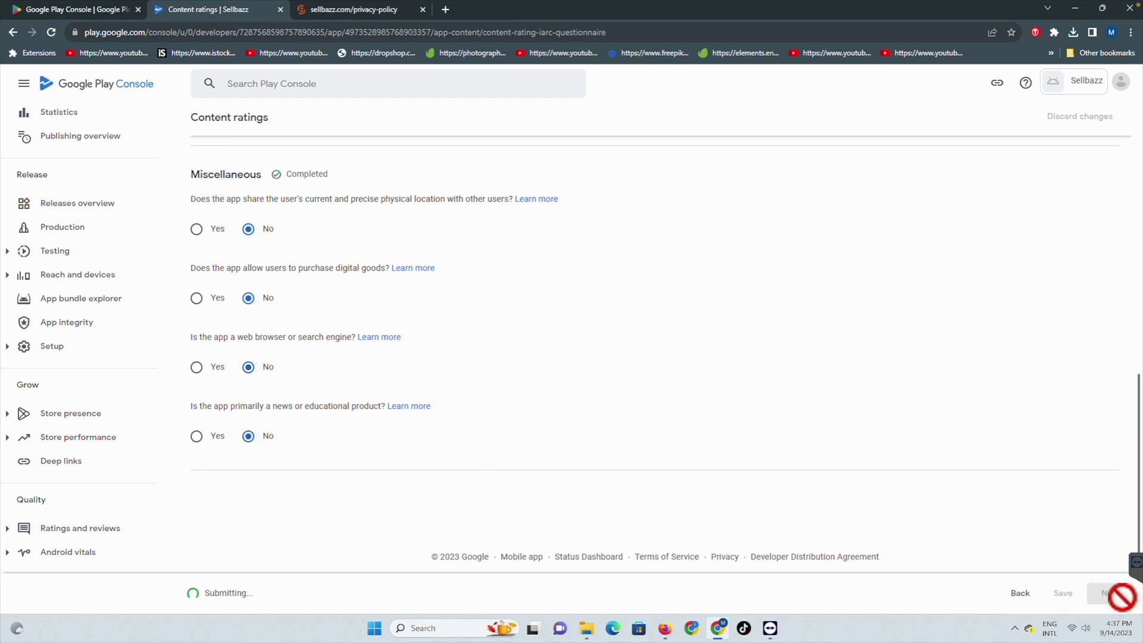
# Step: Save the content ratings summary, then go back to App content and start Target audience
pyautogui.click(1111, 593)
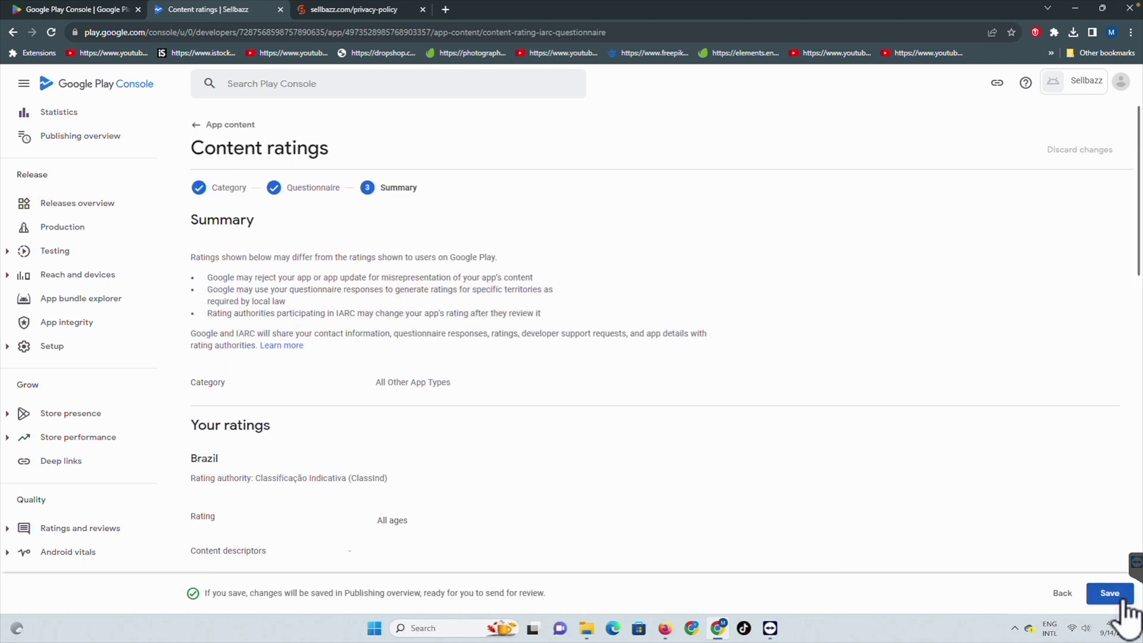
pyautogui.click(1123, 599)
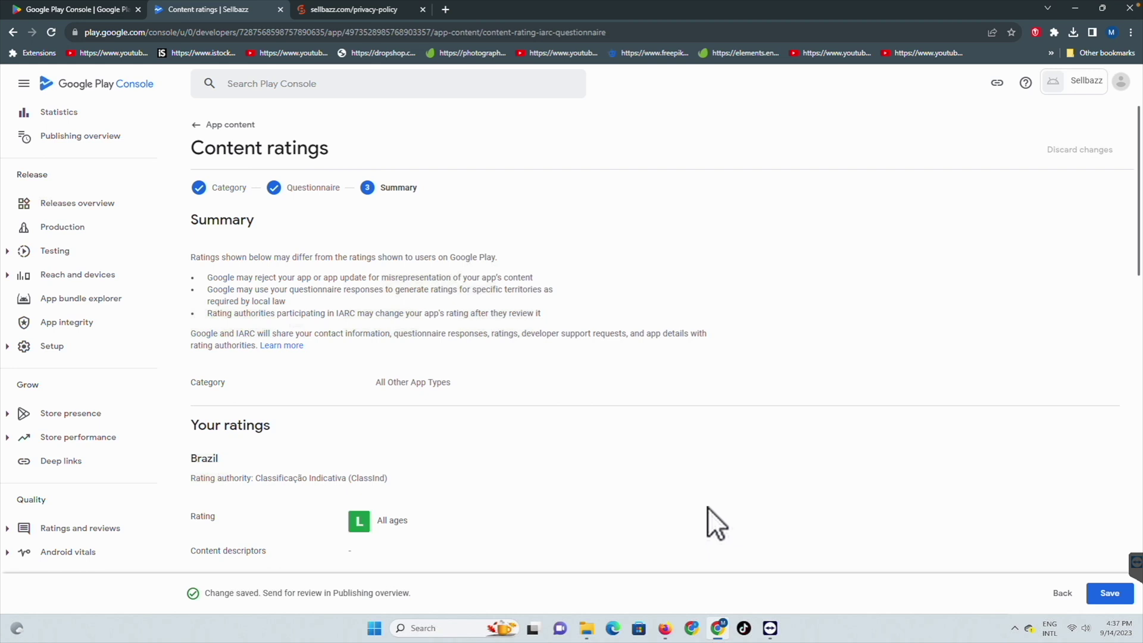
pyautogui.click(1108, 595)
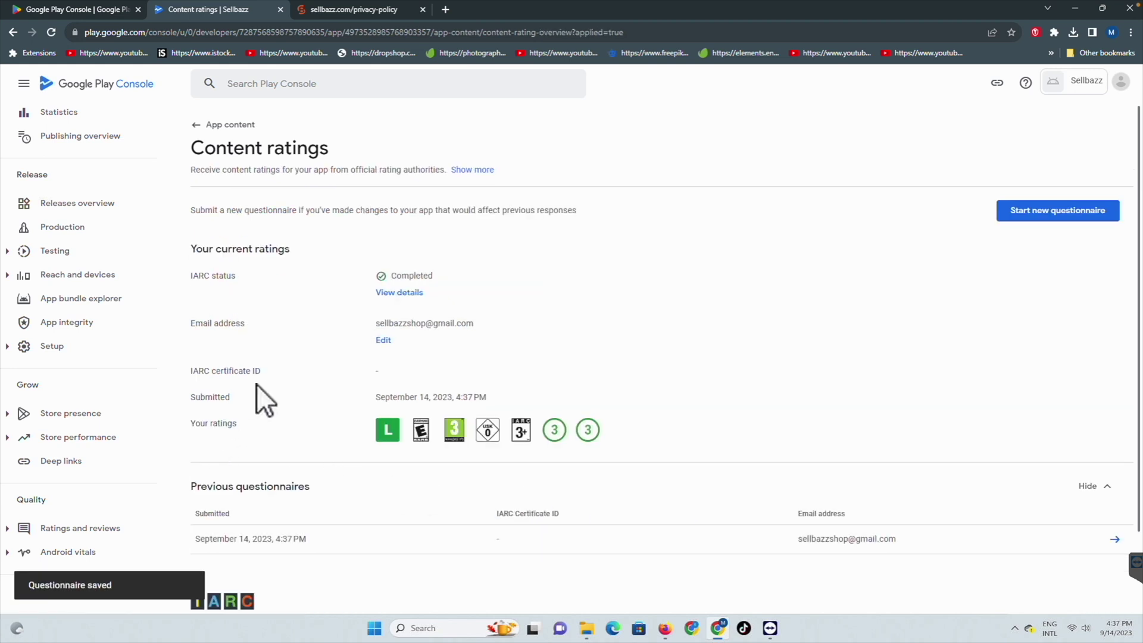
pyautogui.scroll(-5, 64, 485)
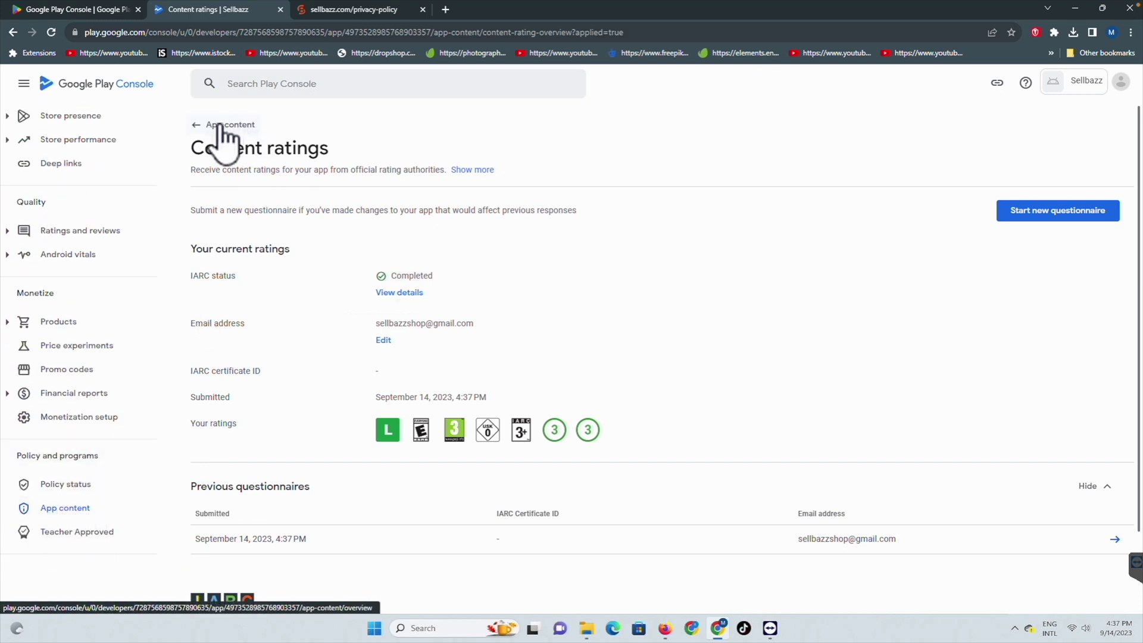
pyautogui.click(82, 508)
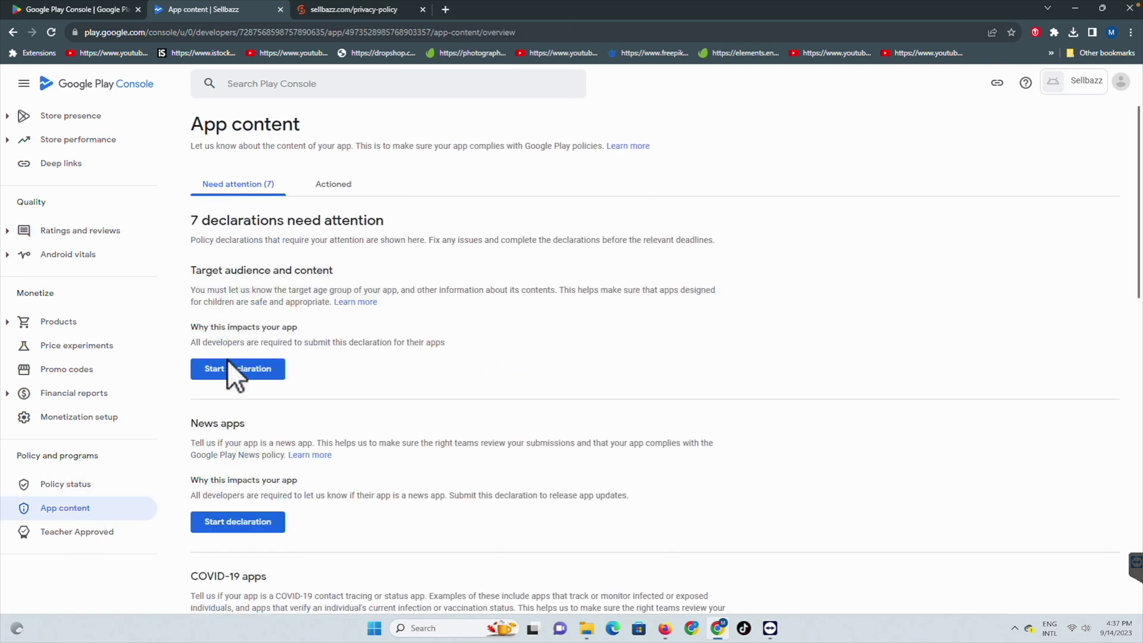
pyautogui.click(220, 370)
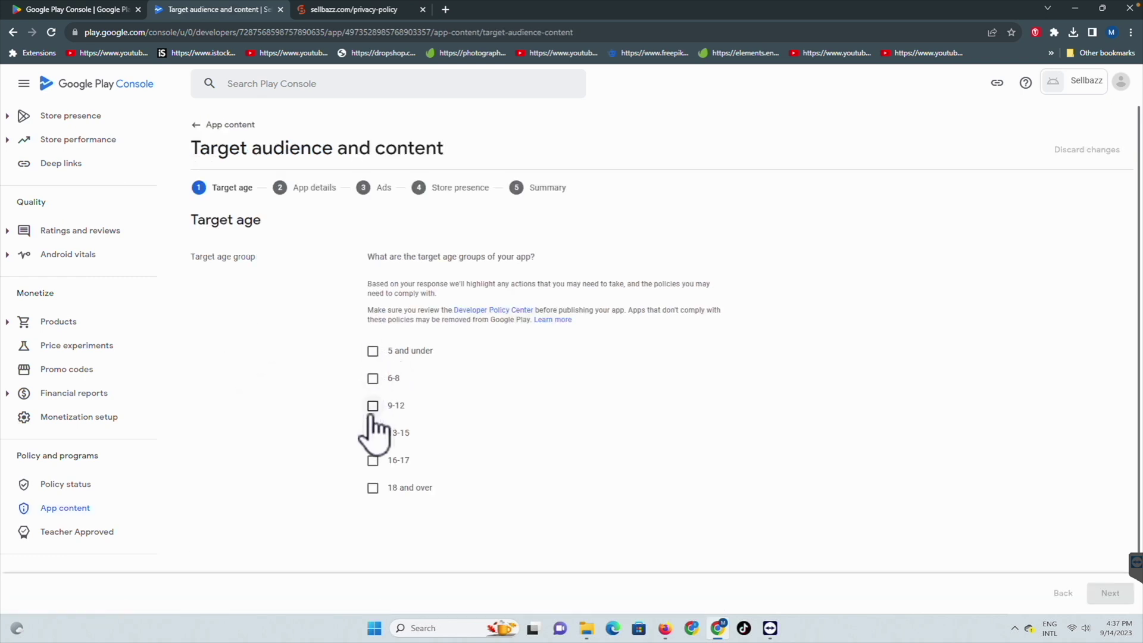
# Step: Select target ages 13-15, 16-17 and 18 and over, answer Yes to child appeal, and save
pyautogui.click(372, 433)
pyautogui.click(372, 461)
pyautogui.click(372, 488)
pyautogui.click(1109, 596)
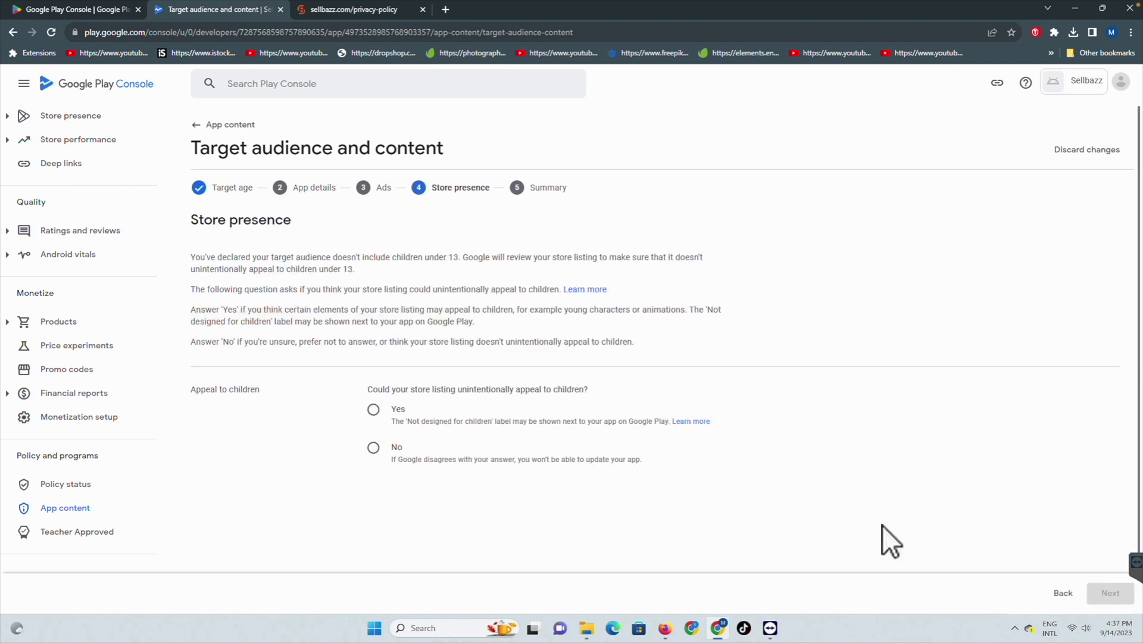
pyautogui.click(374, 410)
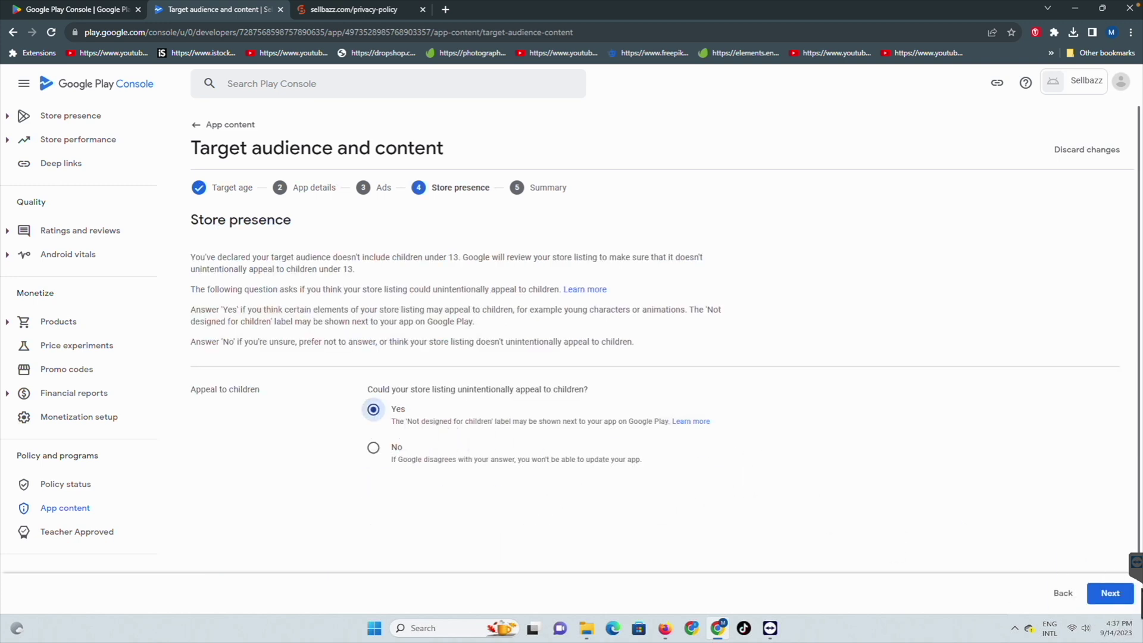
pyautogui.click(1109, 593)
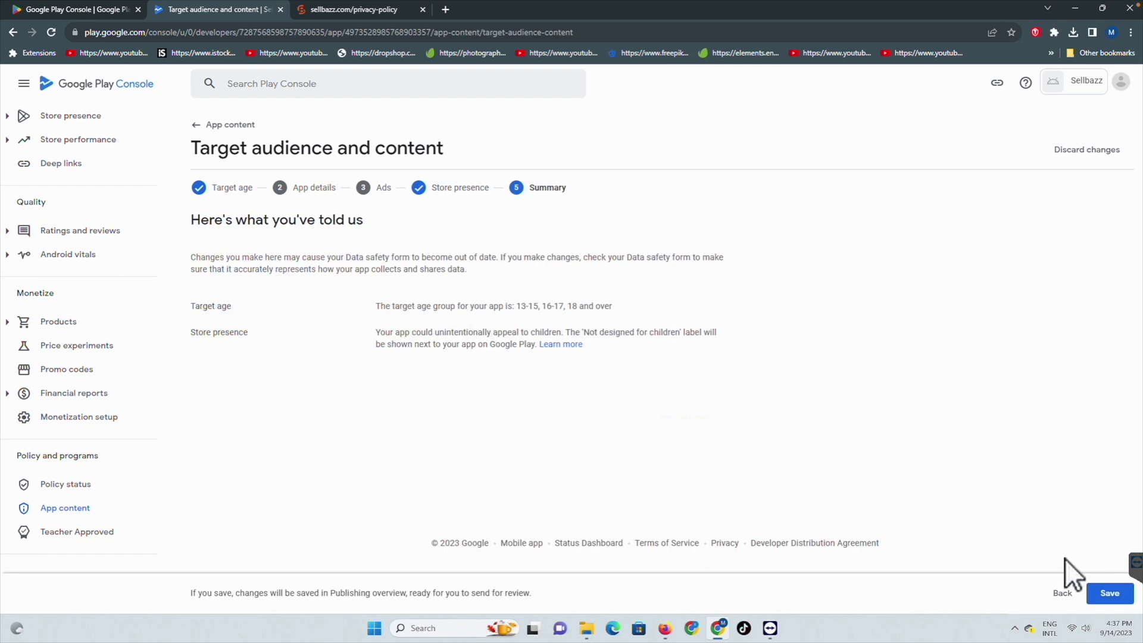
pyautogui.click(1107, 594)
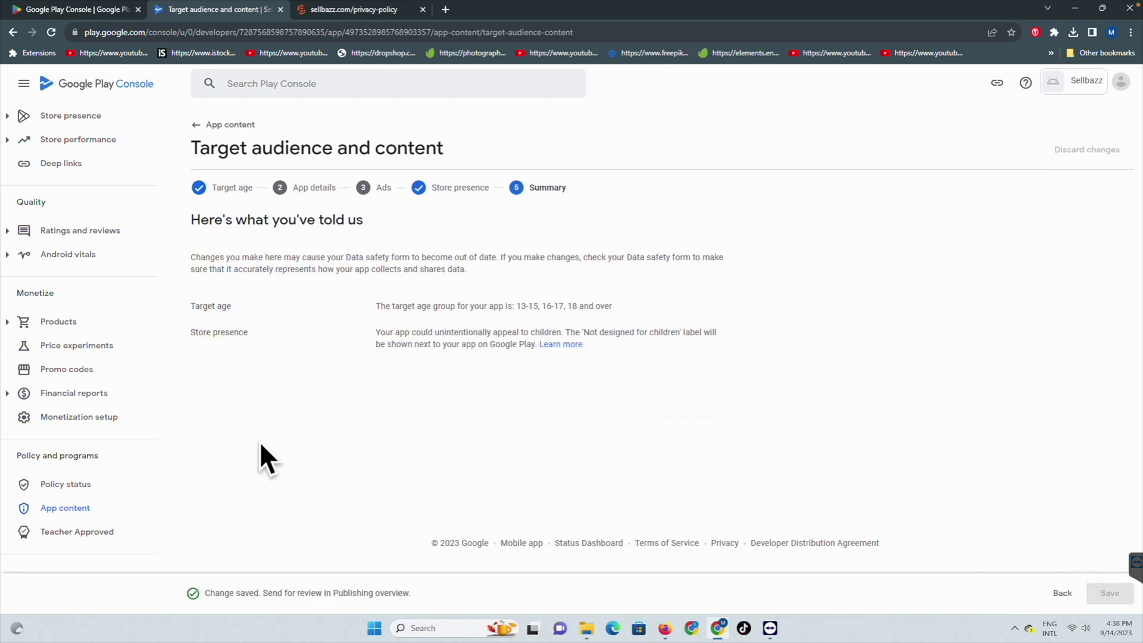
pyautogui.click(65, 510)
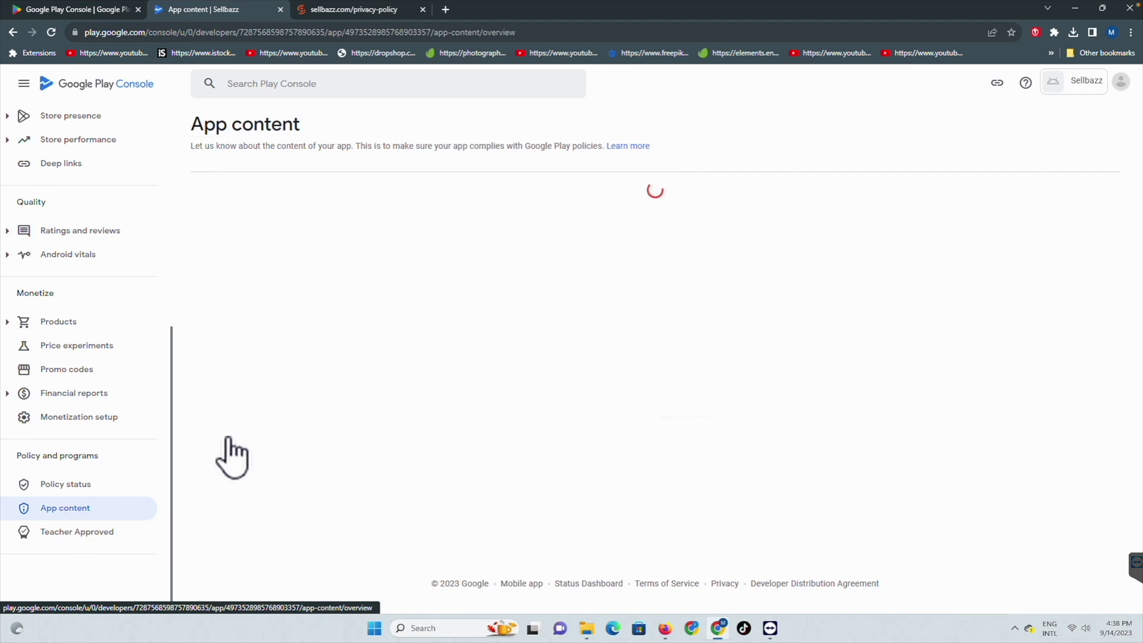
# Step: Declare in the News apps declaration that the app is not a news app, and save
pyautogui.click(237, 369)
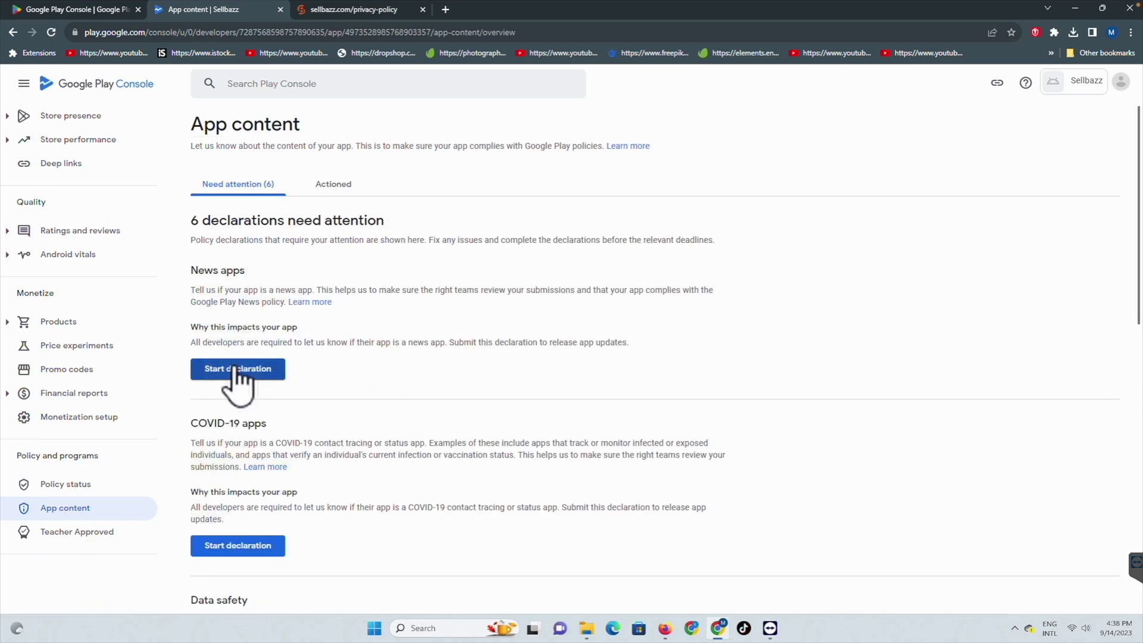
pyautogui.click(373, 238)
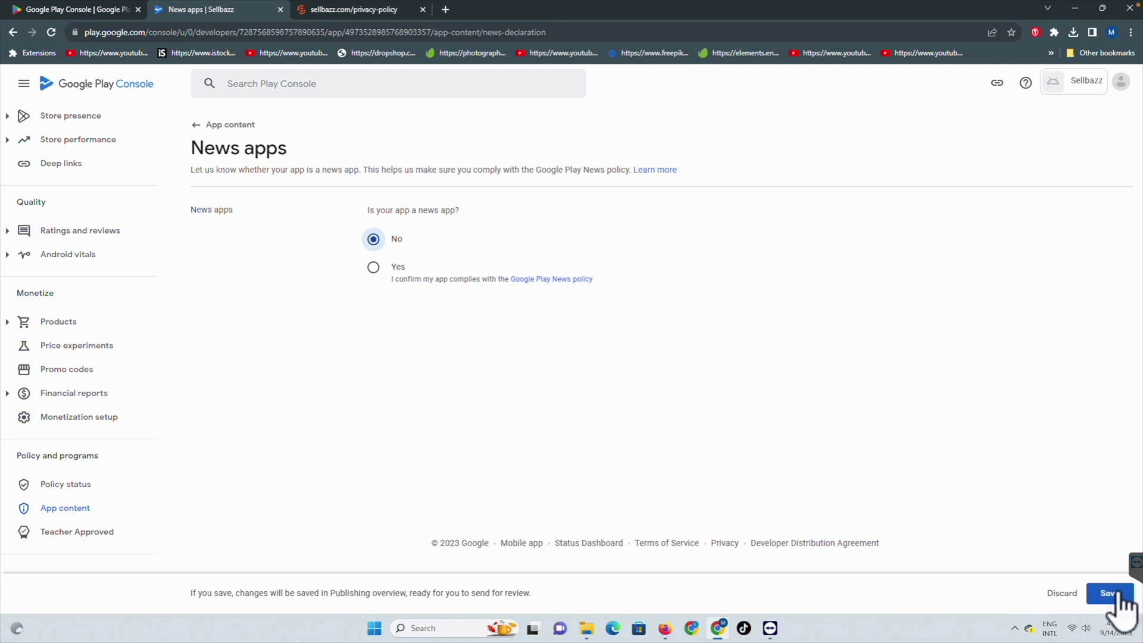
pyautogui.click(1114, 595)
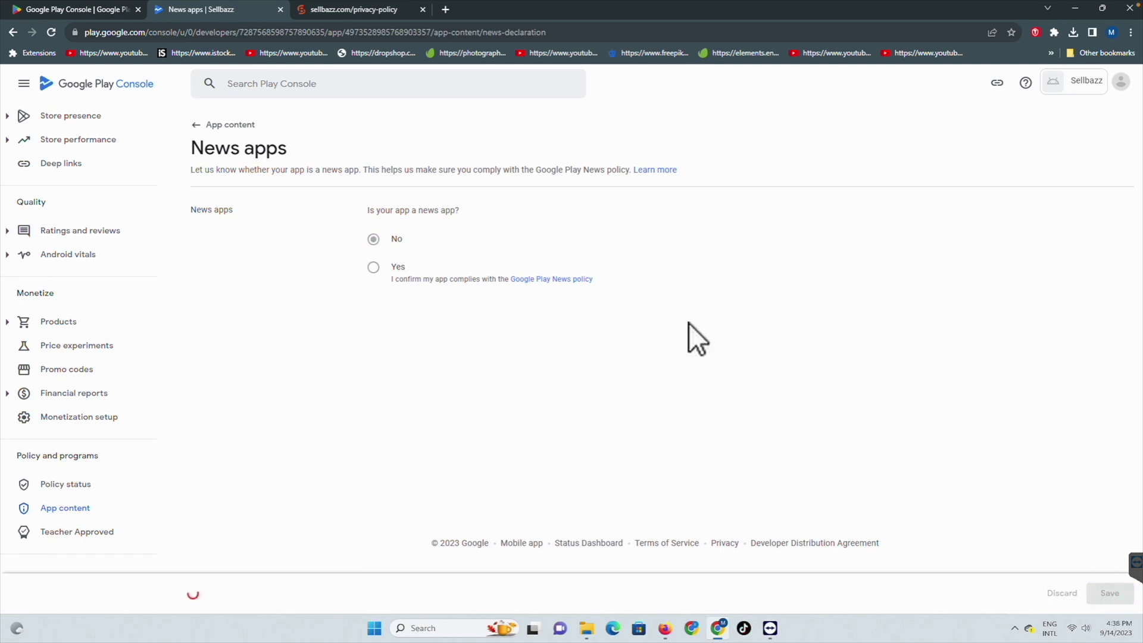
pyautogui.click(226, 125)
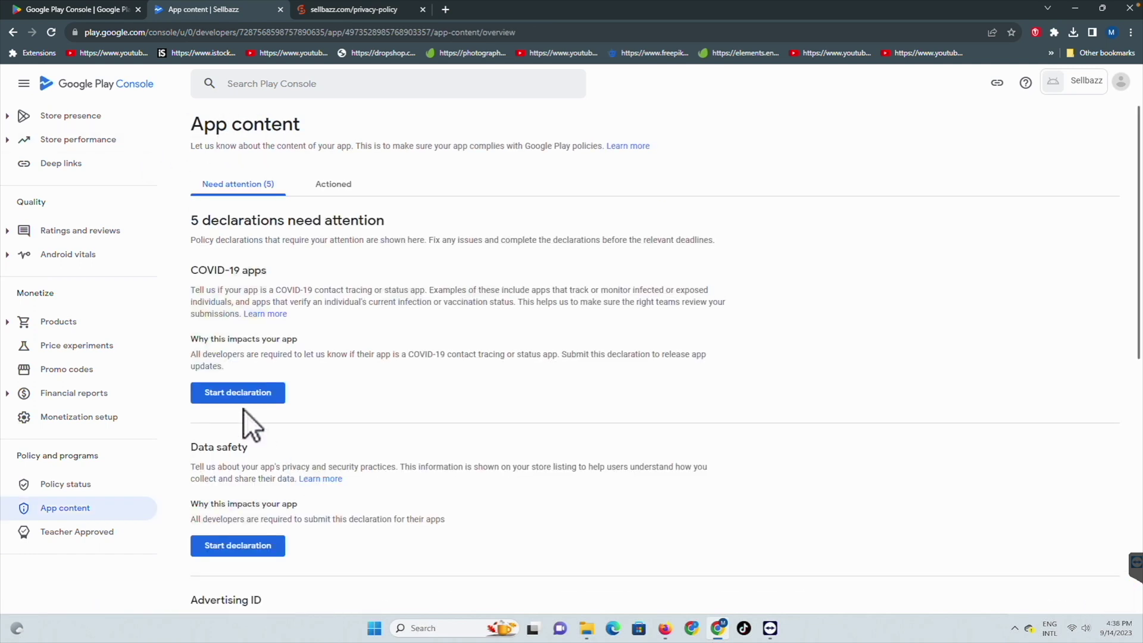
# Step: Declare the app is not a publicly available COVID-19 tracing or status app and save
pyautogui.click(243, 394)
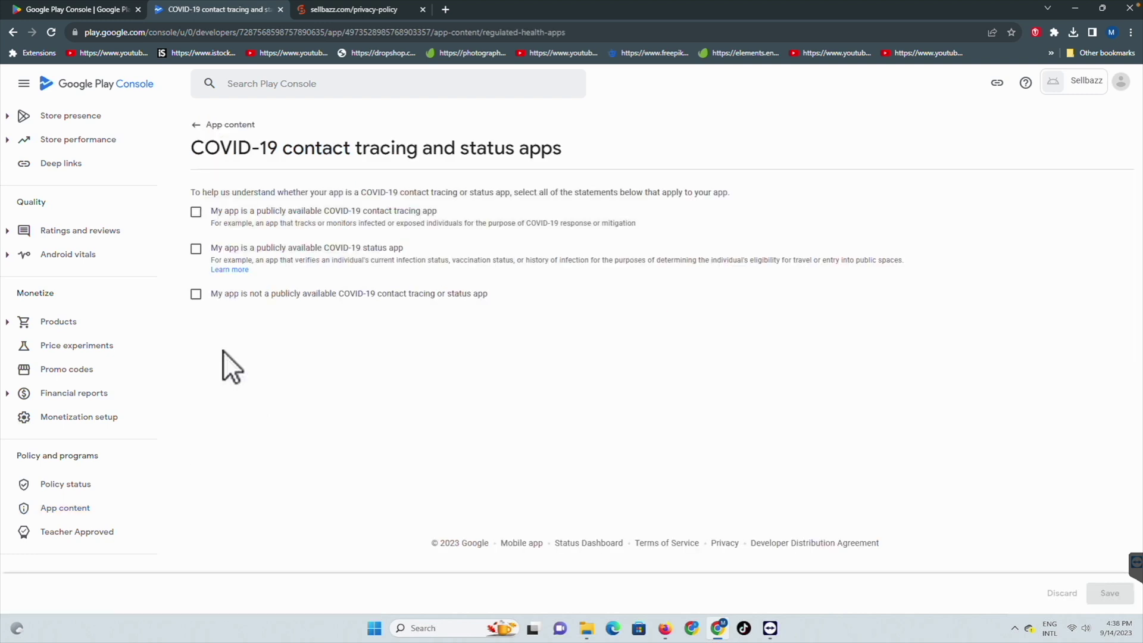
pyautogui.click(196, 294)
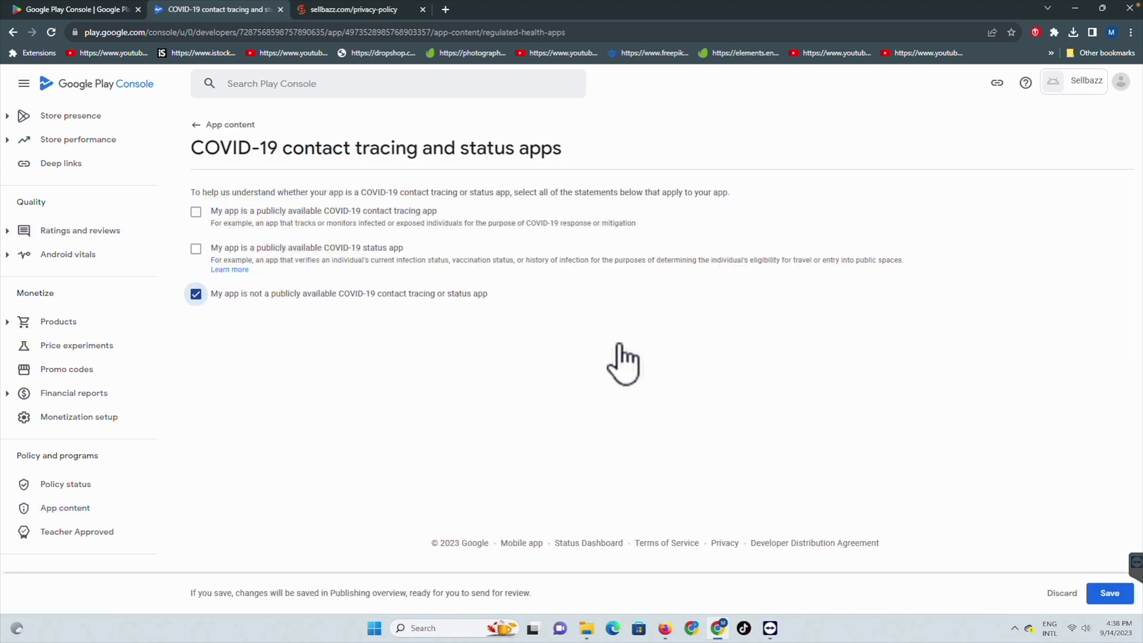
pyautogui.click(1105, 591)
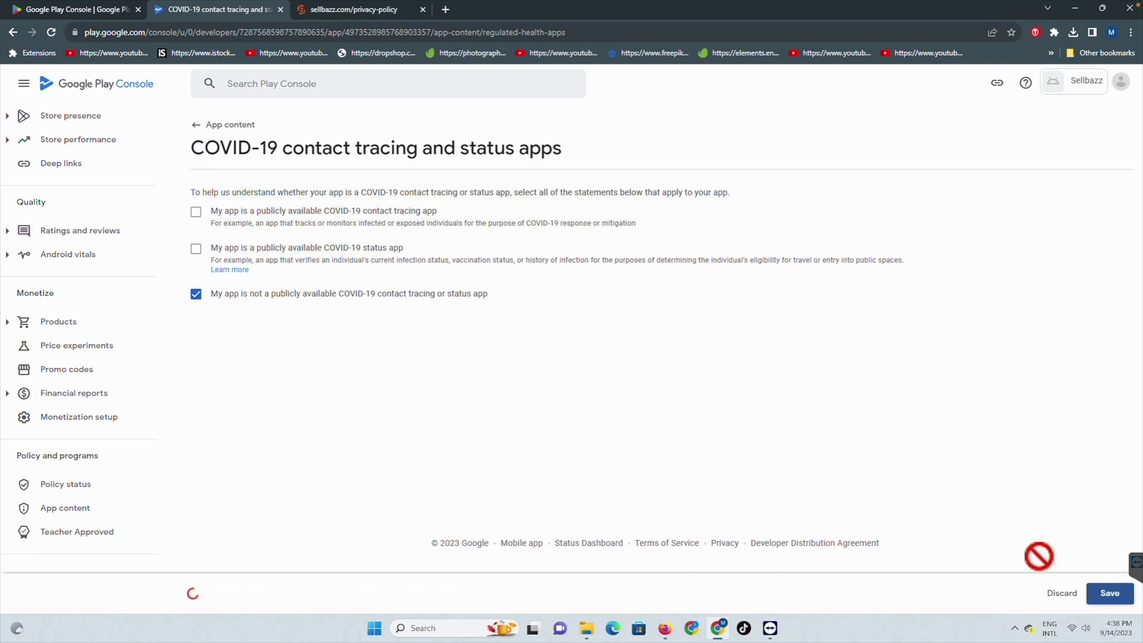
pyautogui.click(220, 128)
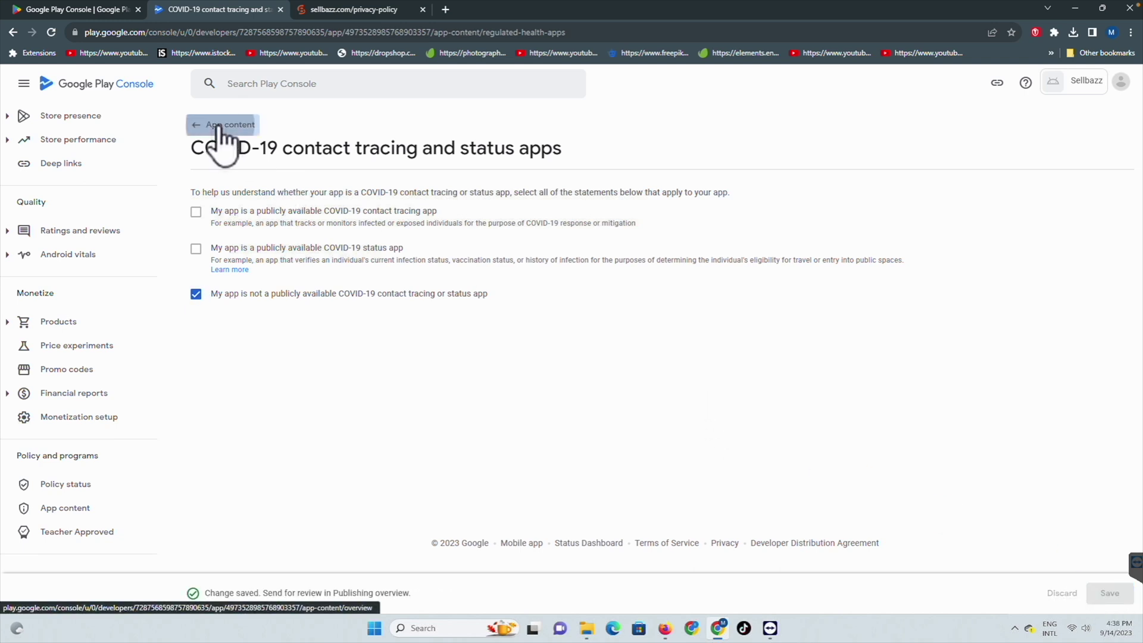
pyautogui.click(220, 376)
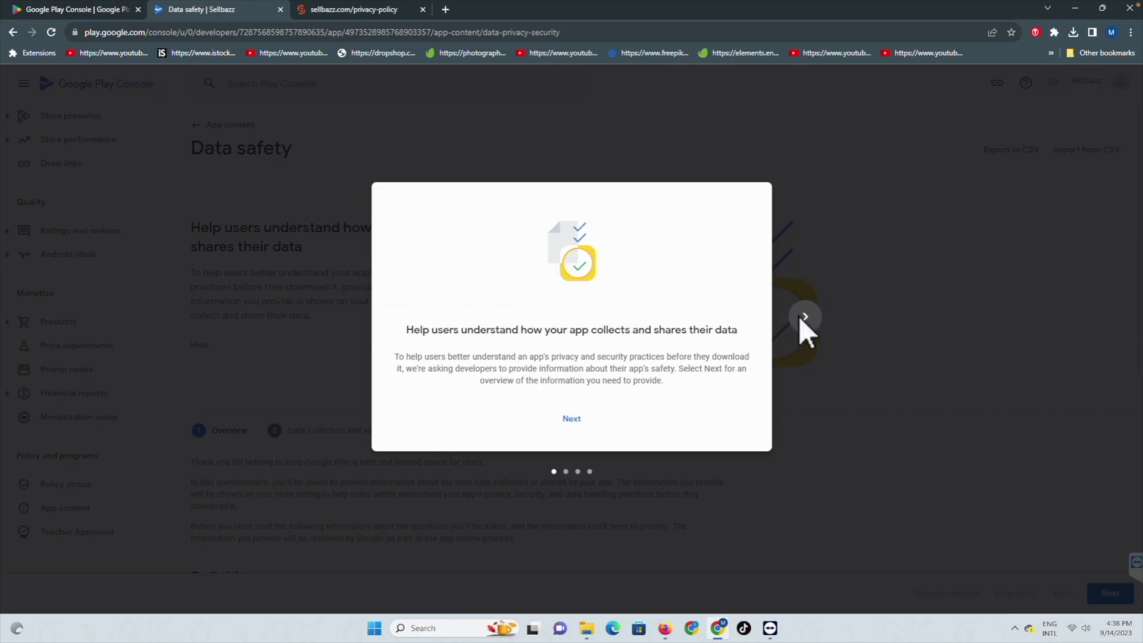
# Step: Get through the Data safety introduction to the data collection and security step
pyautogui.click(808, 313)
pyautogui.click(808, 314)
pyautogui.click(808, 314)
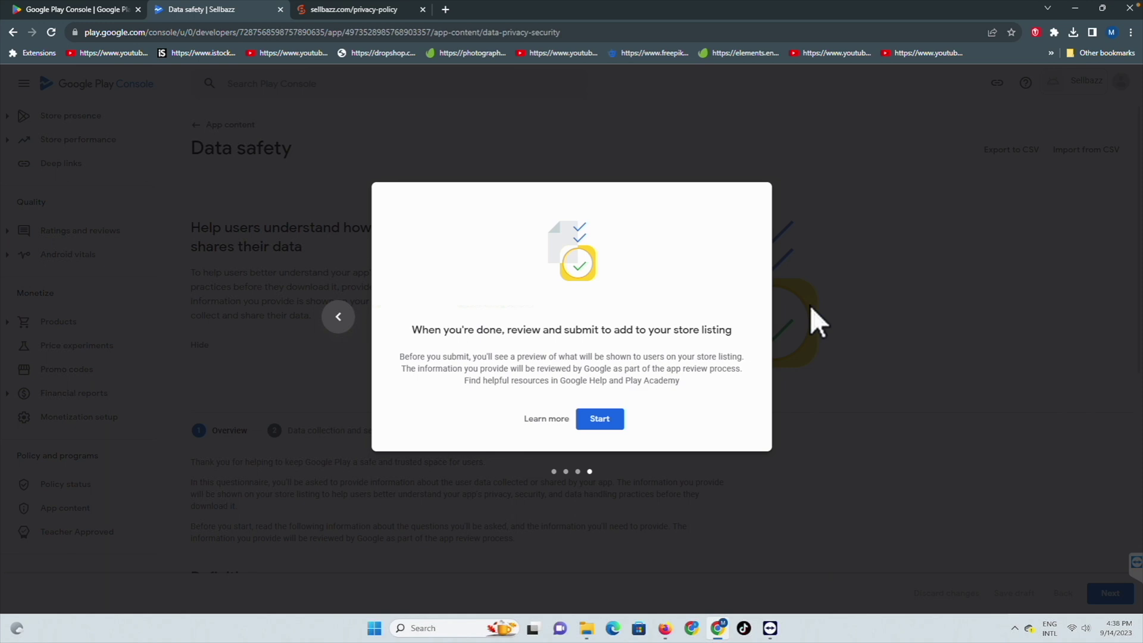
pyautogui.click(598, 420)
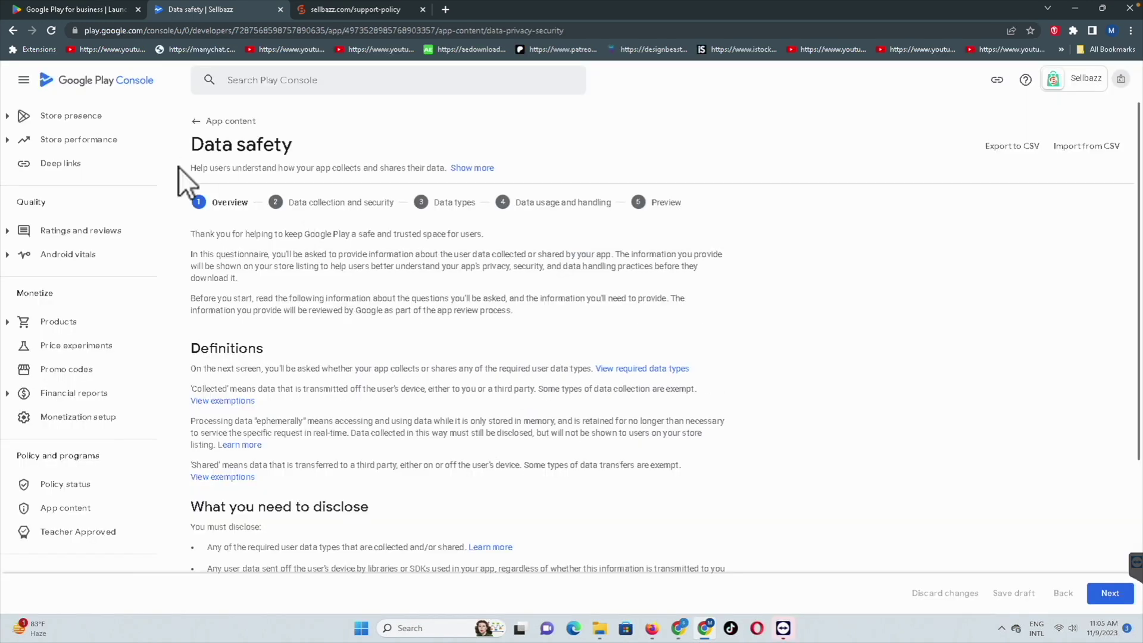
pyautogui.click(1110, 593)
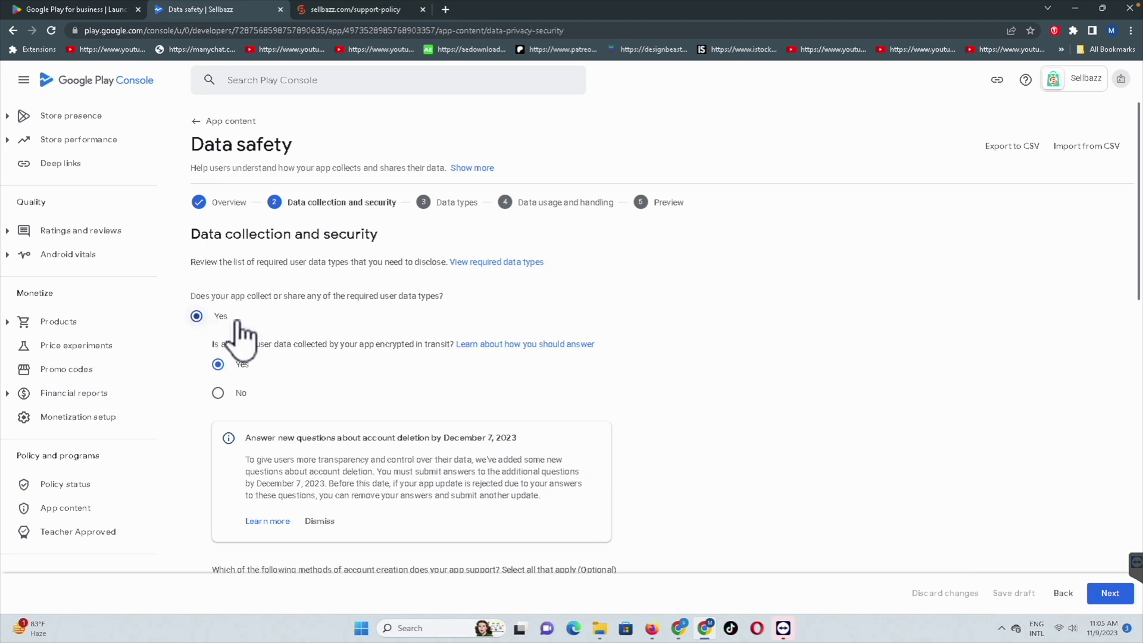
# Step: Answer Yes to encryption in transit and check the sellbazz.com/support-policy account-deletion link
pyautogui.click(218, 365)
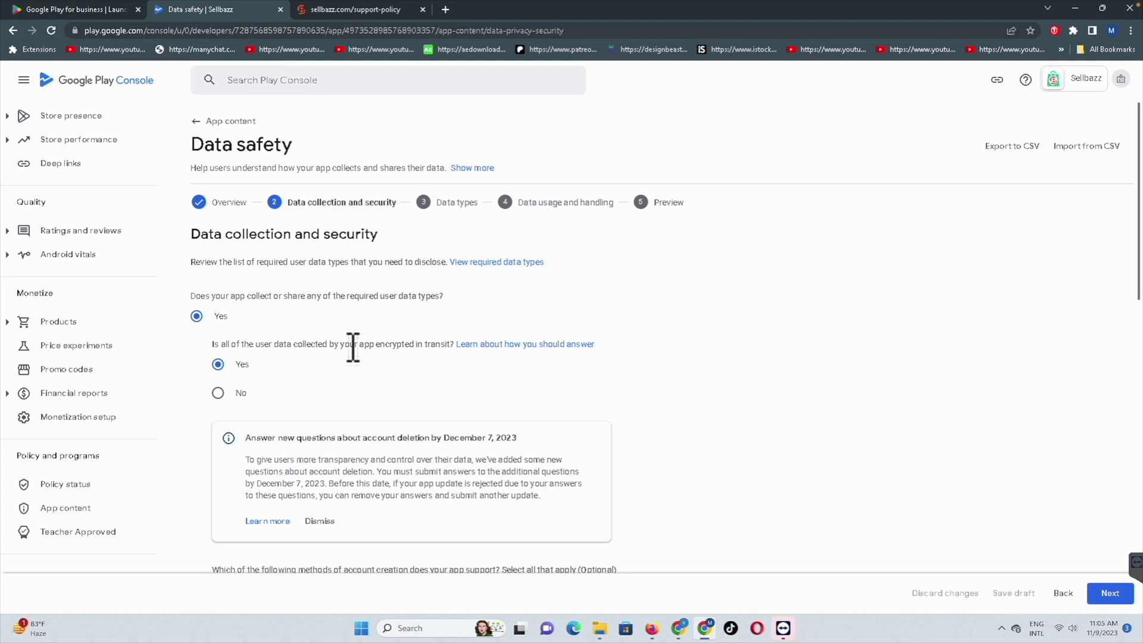
pyautogui.scroll(-3, 309, 340)
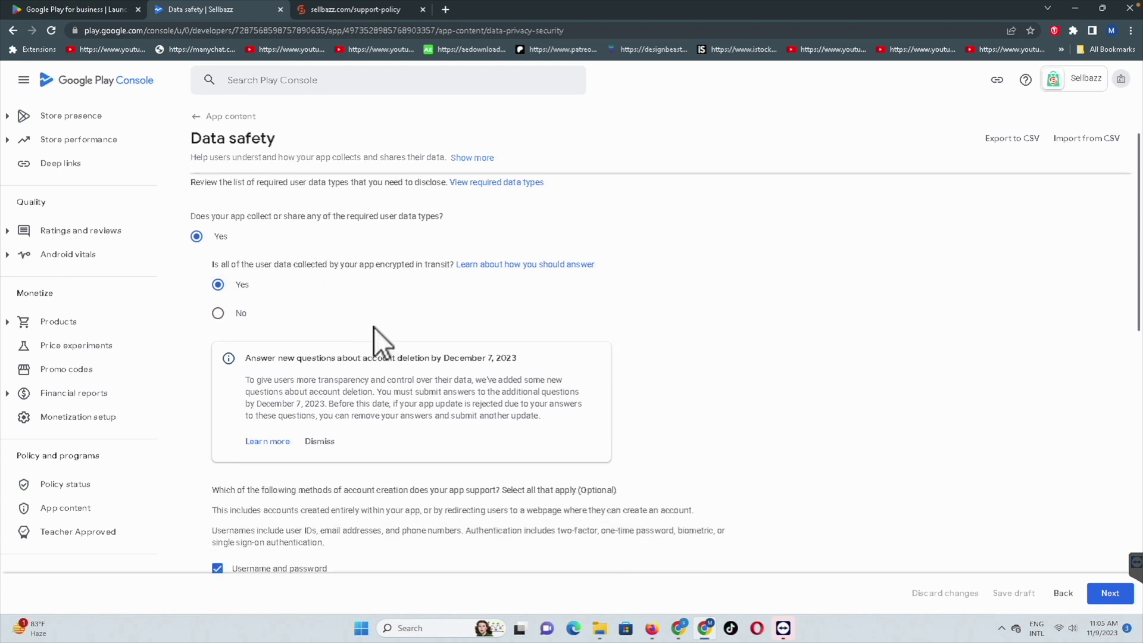
pyautogui.scroll(-1, 377, 326)
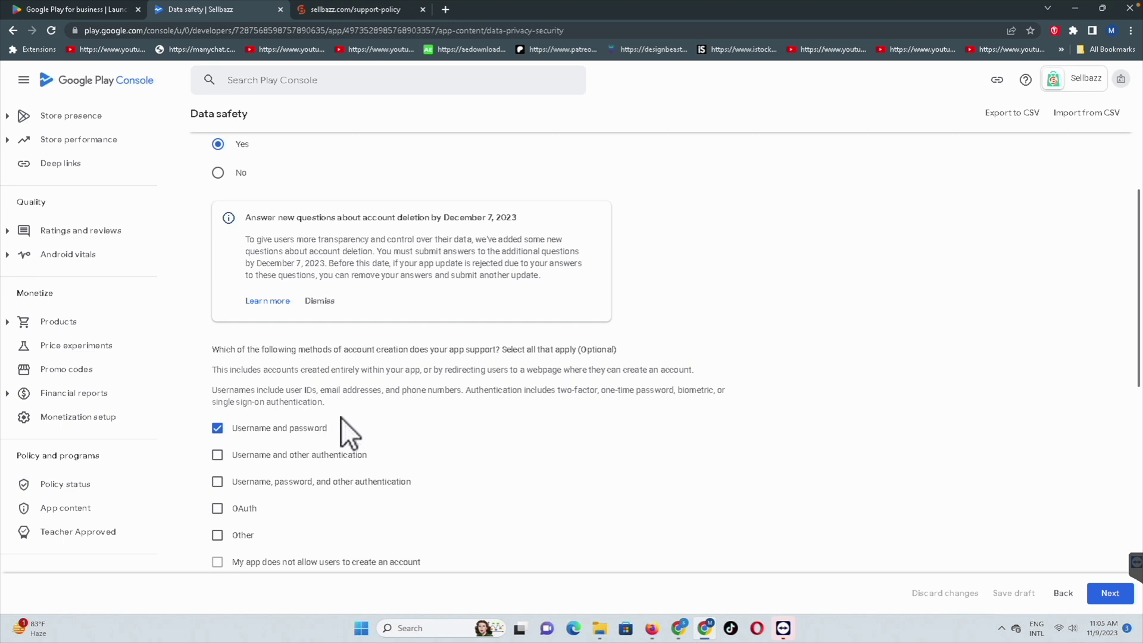
pyautogui.scroll(-4, 341, 417)
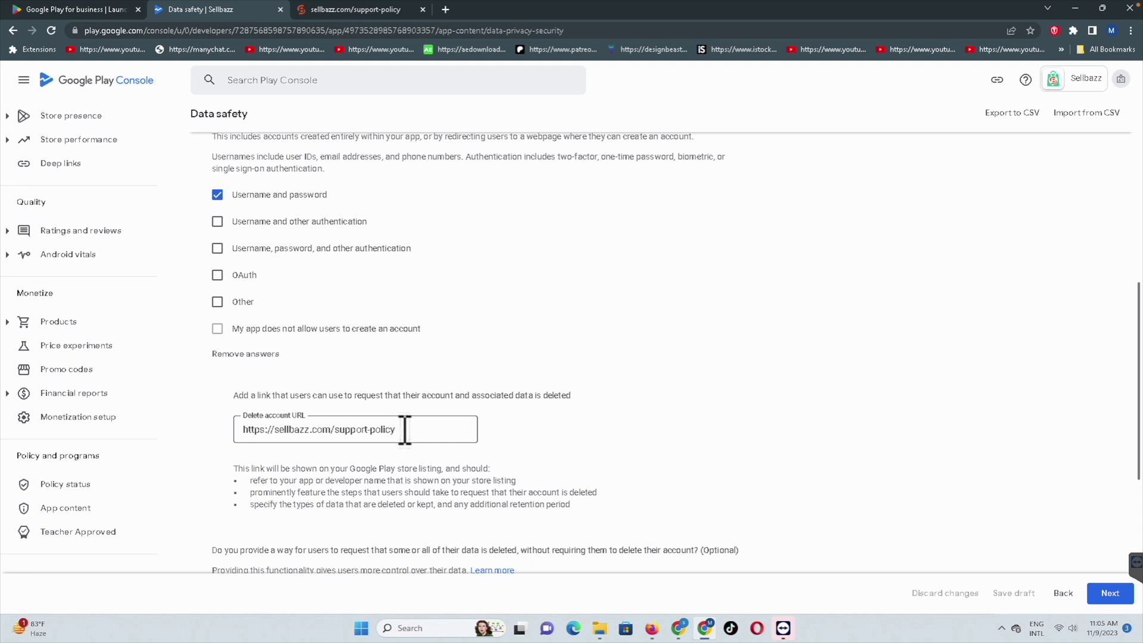
pyautogui.tripleClick(355, 431)
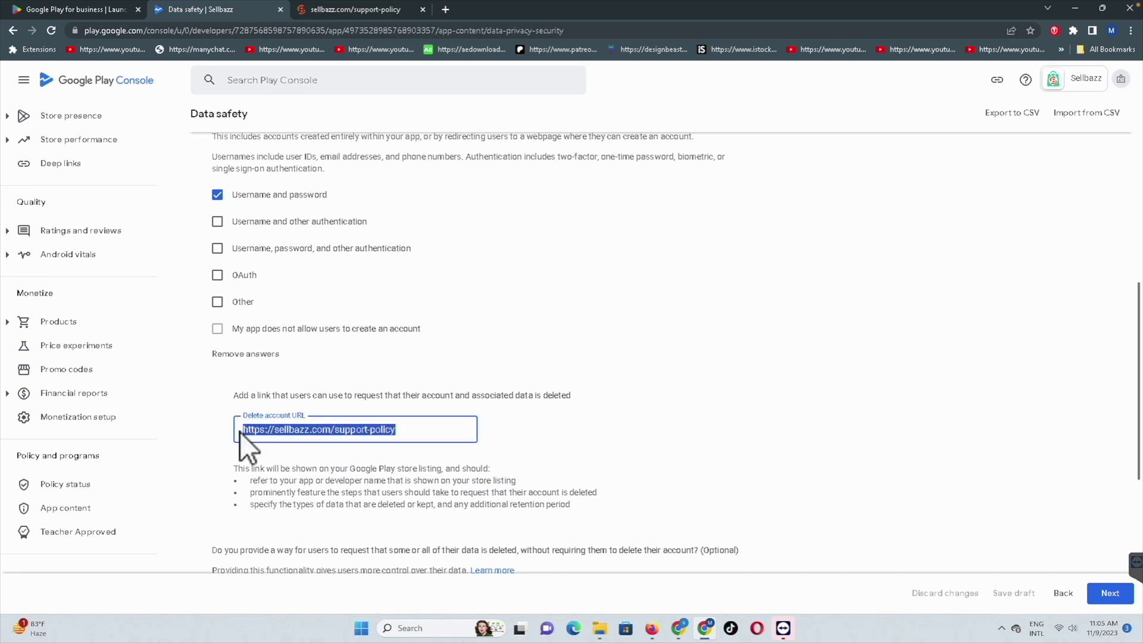
pyautogui.click(352, 9)
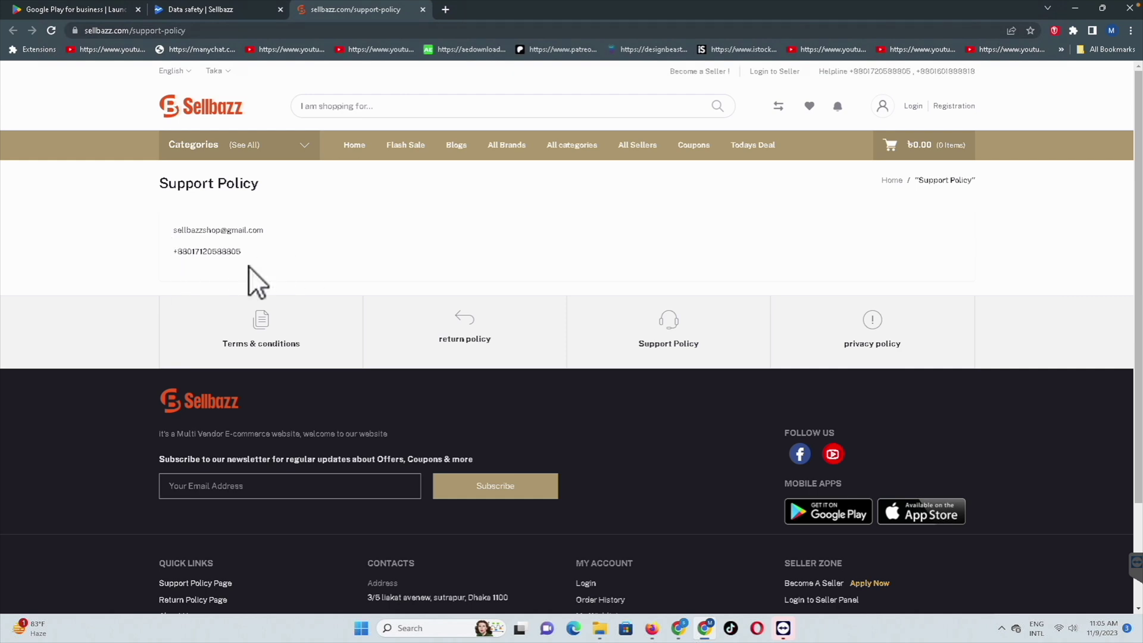
pyautogui.click(208, 10)
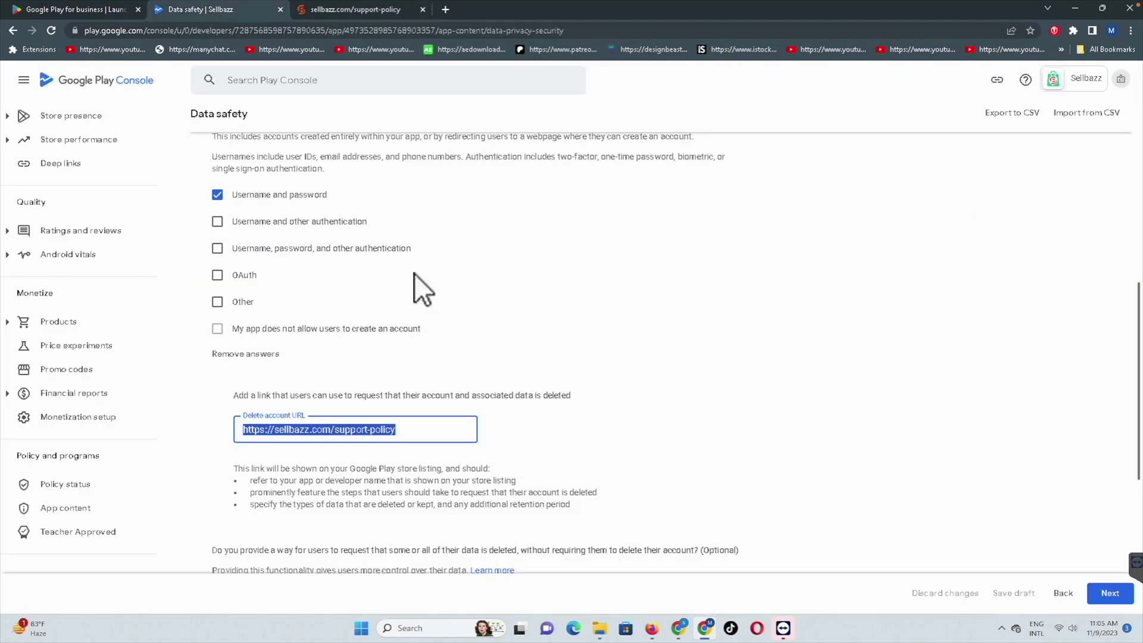
pyautogui.scroll(-3, 419, 286)
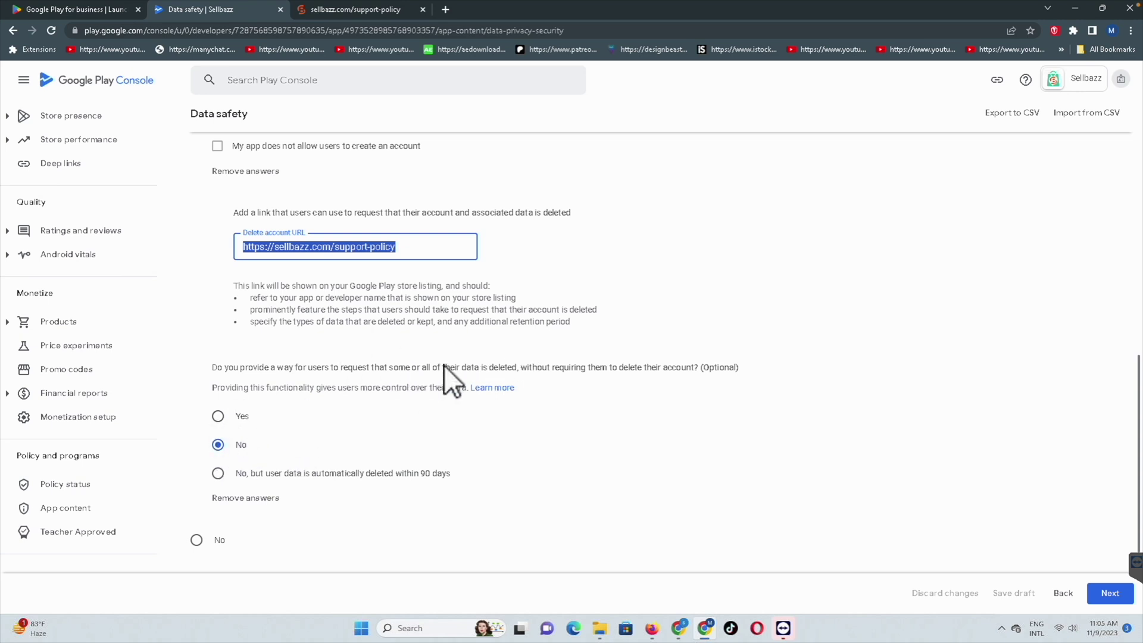
pyautogui.scroll(-1, 450, 365)
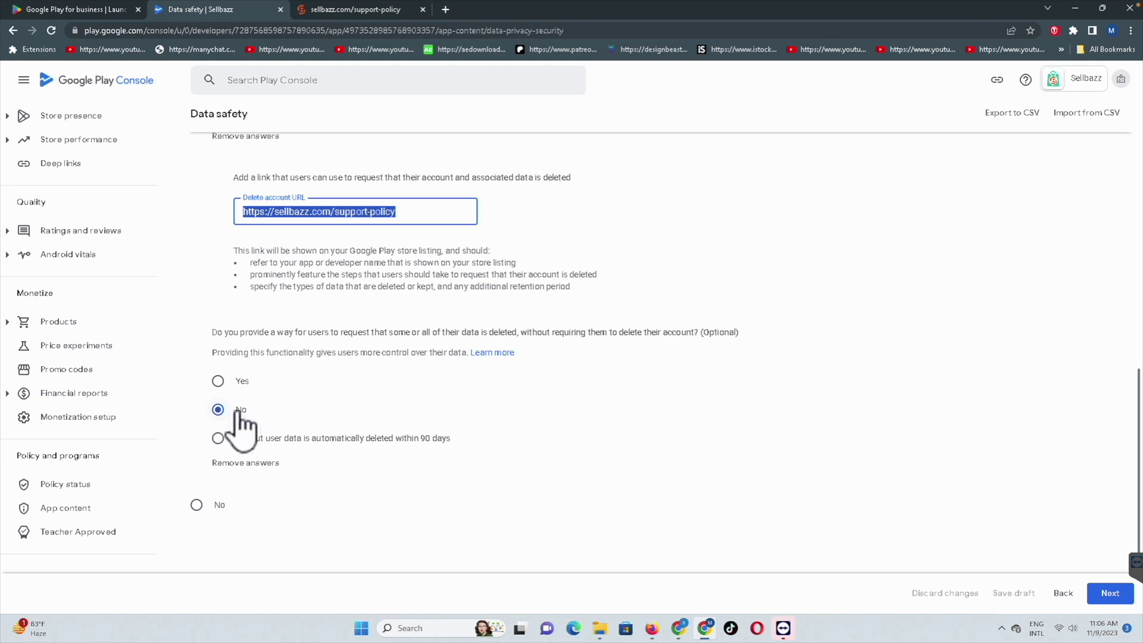
pyautogui.scroll(-3, 509, 396)
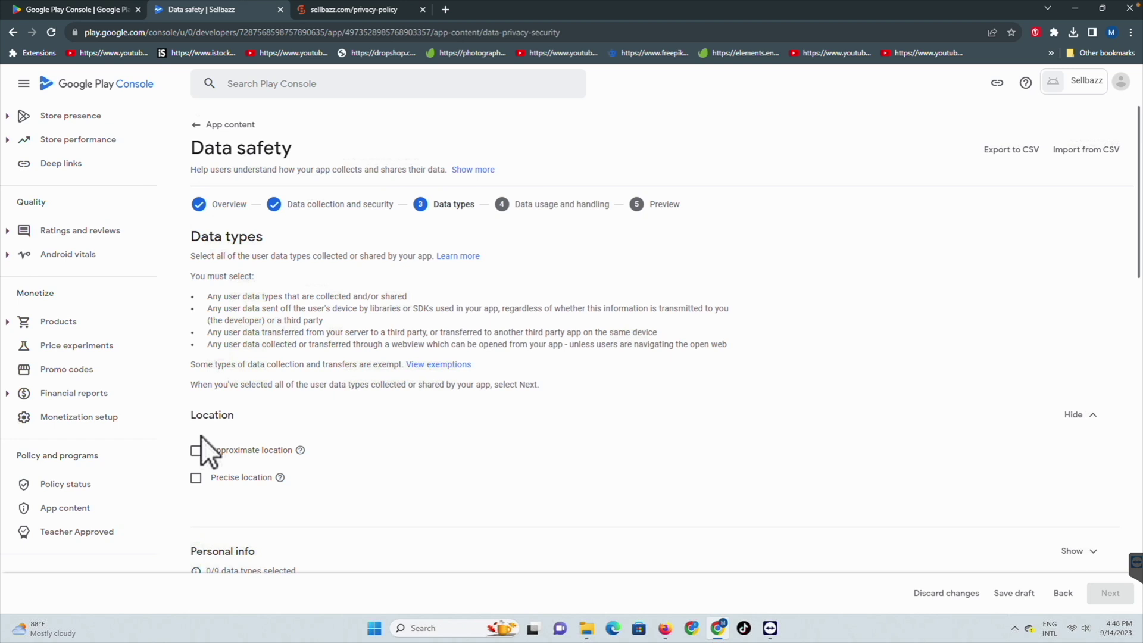
pyautogui.scroll(-2, 277, 433)
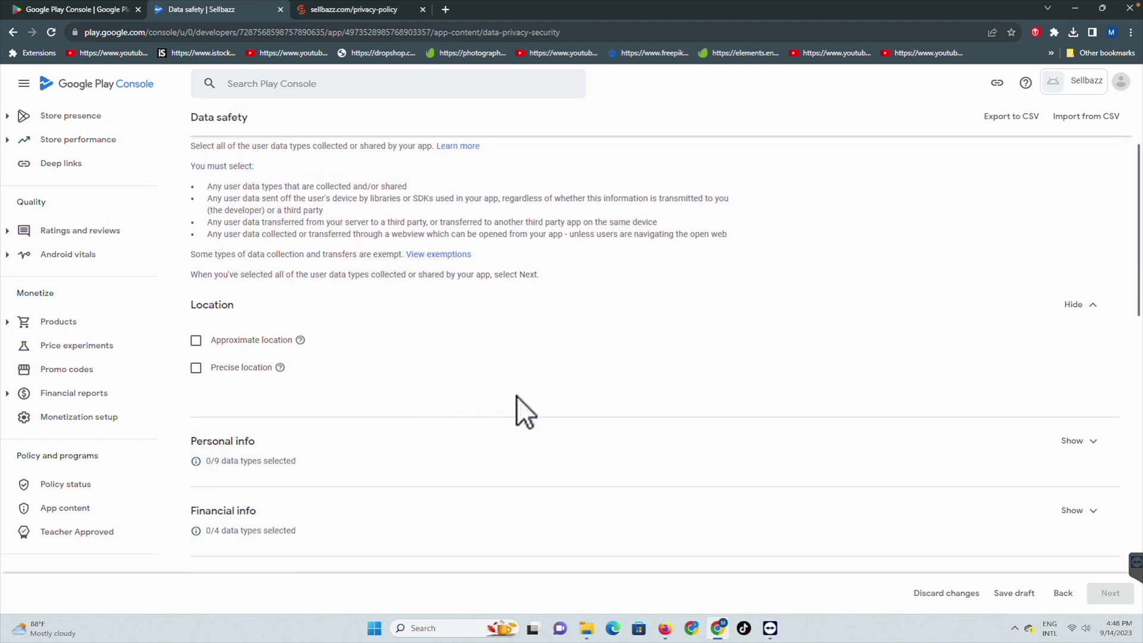
# Step: Mark Name, Email address, Address and Phone number as collected Personal info
pyautogui.click(1073, 441)
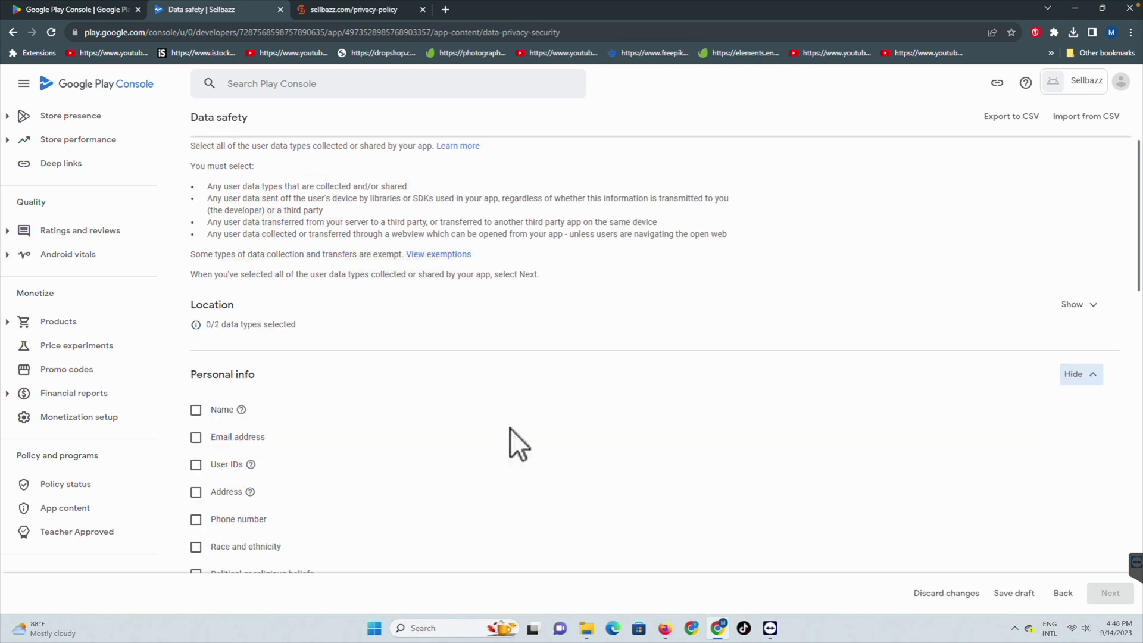
pyautogui.scroll(-1, 455, 413)
pyautogui.click(195, 331)
pyautogui.click(196, 358)
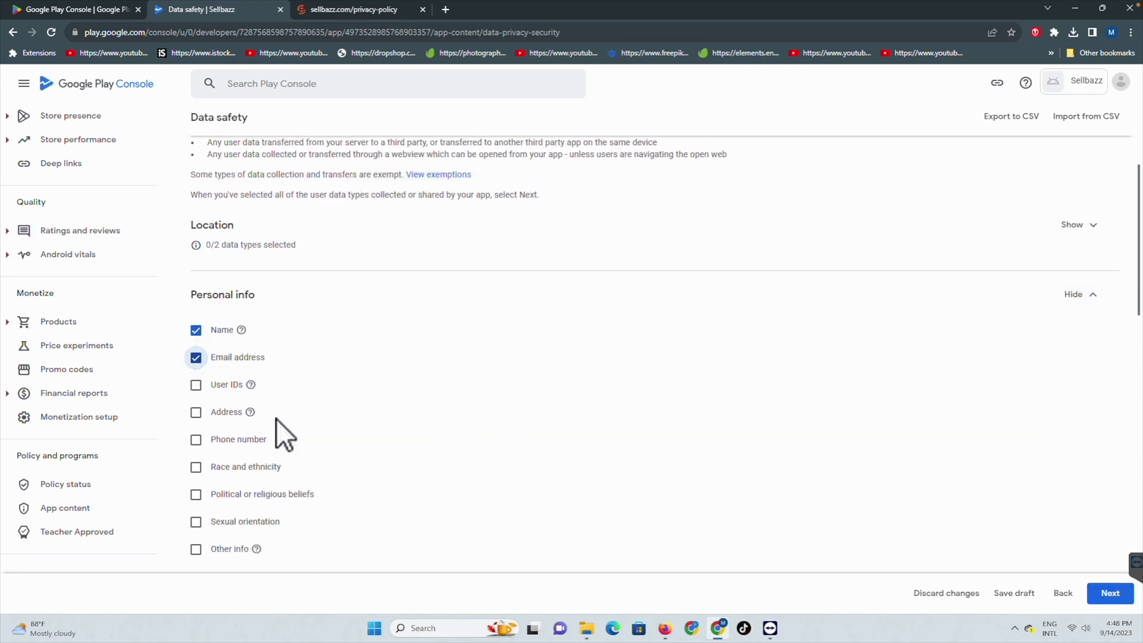
pyautogui.click(196, 412)
pyautogui.click(196, 439)
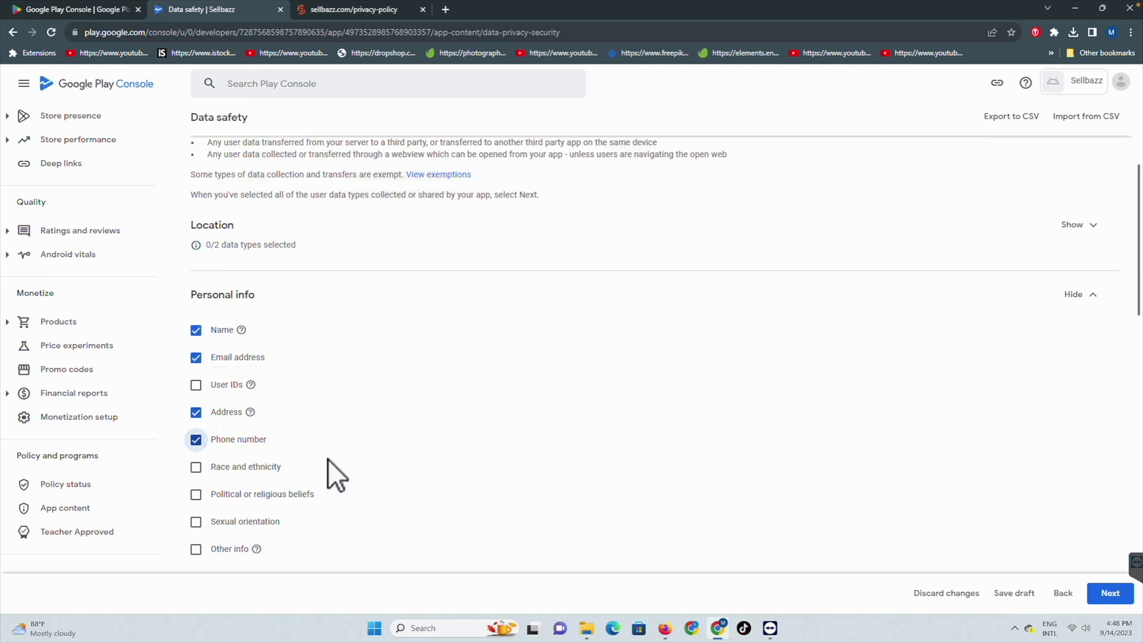
# Step: Mark Device or other IDs as collected and continue to data usage and handling
pyautogui.scroll(-1, 417, 524)
pyautogui.scroll(-6, 409, 509)
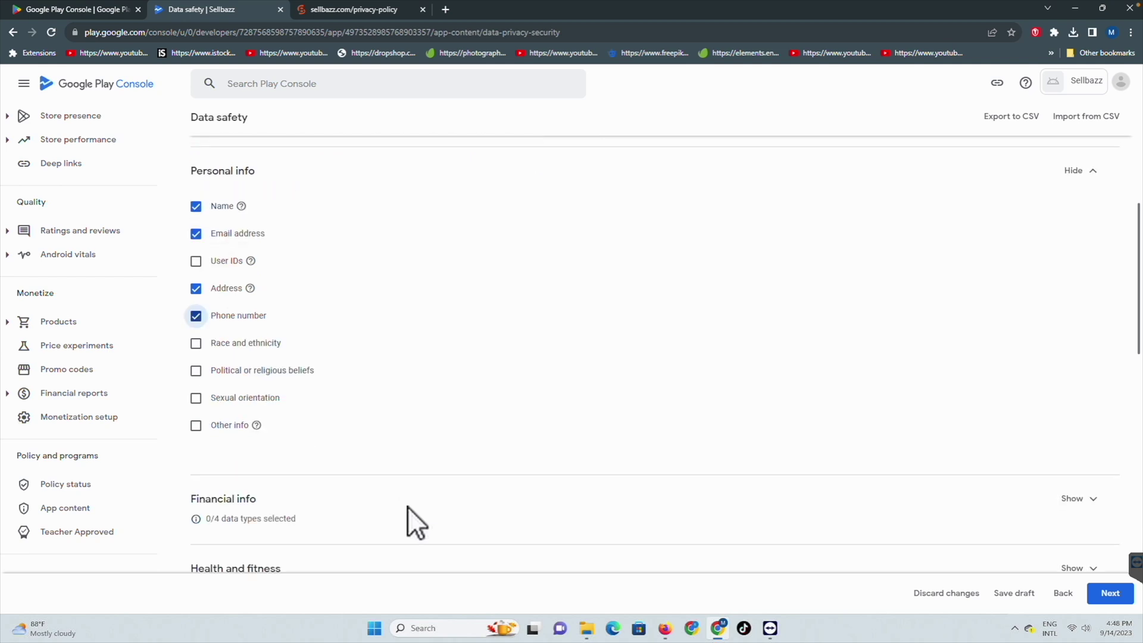
pyautogui.scroll(-6, 483, 479)
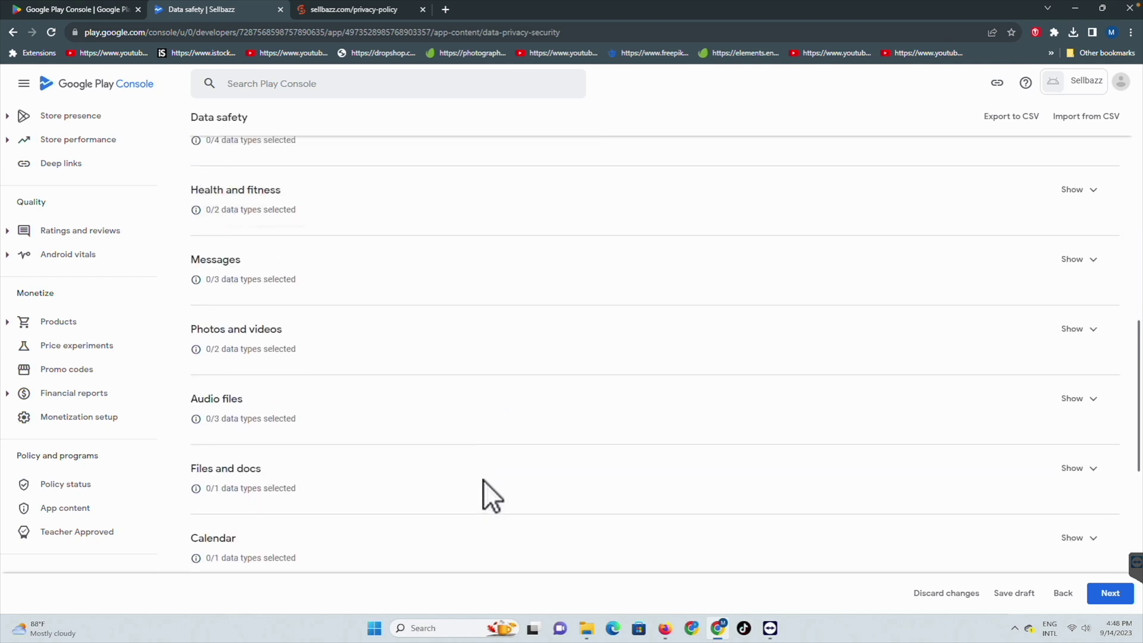
pyautogui.scroll(-3, 483, 480)
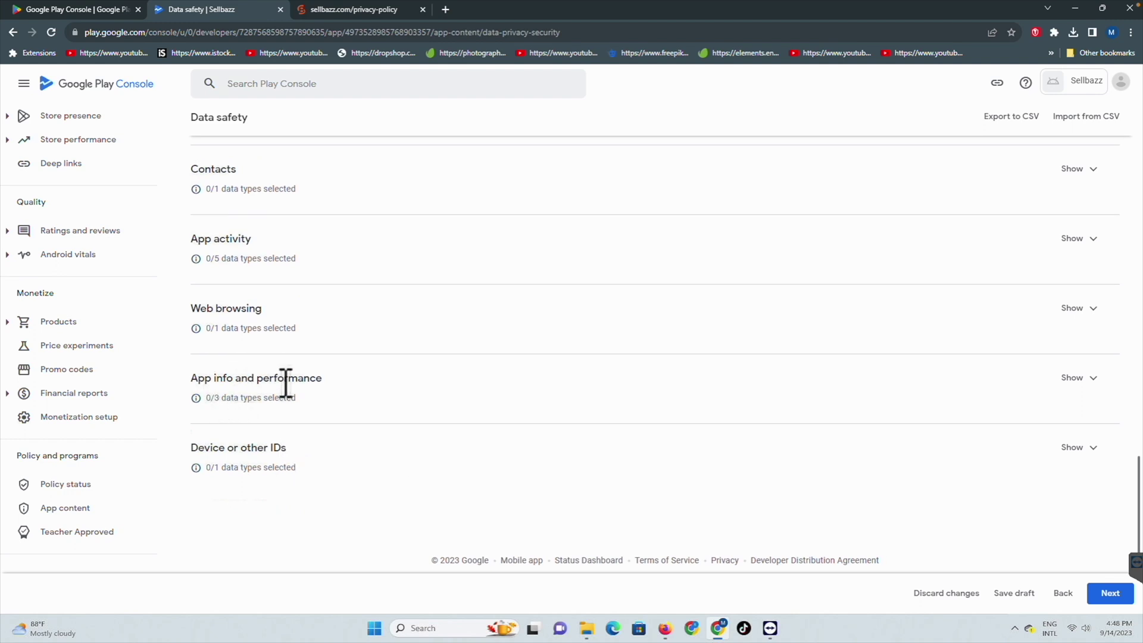
pyautogui.click(1075, 447)
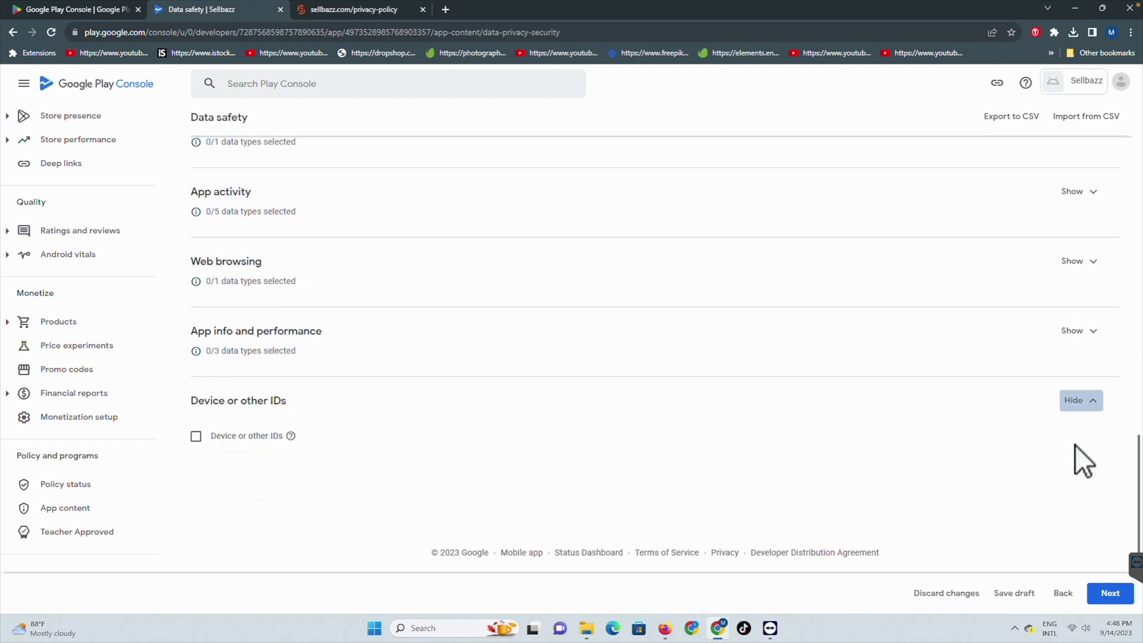
pyautogui.click(193, 438)
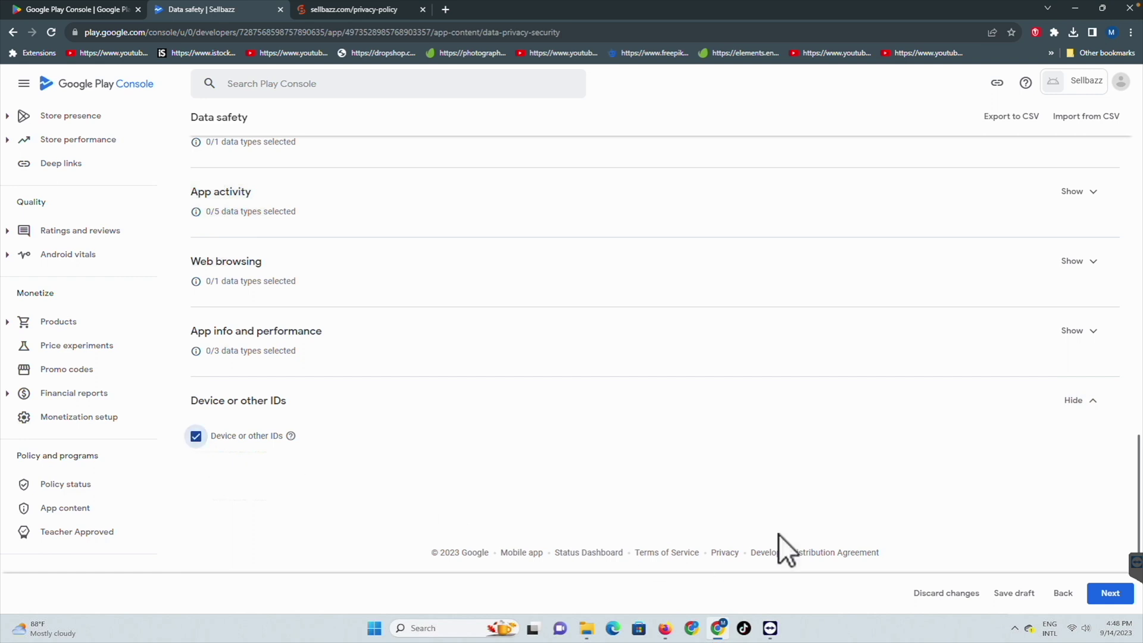
pyautogui.click(1101, 593)
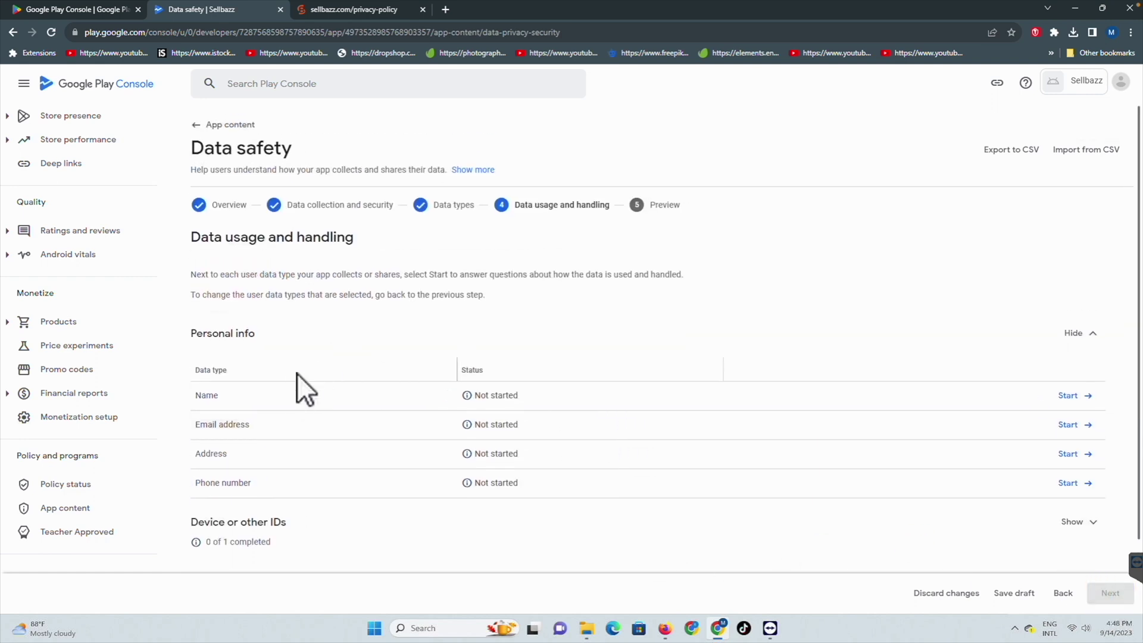
# Step: Declare Name data as collected, processed ephemerally, for Analytics and App functionality, and save
pyautogui.click(1071, 396)
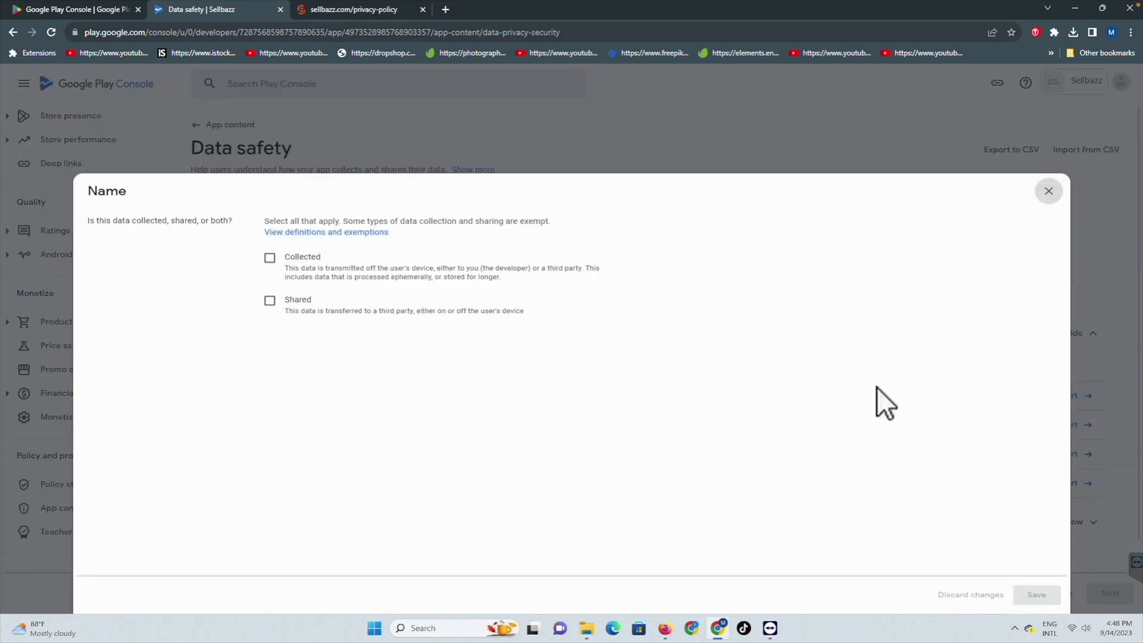
pyautogui.click(270, 228)
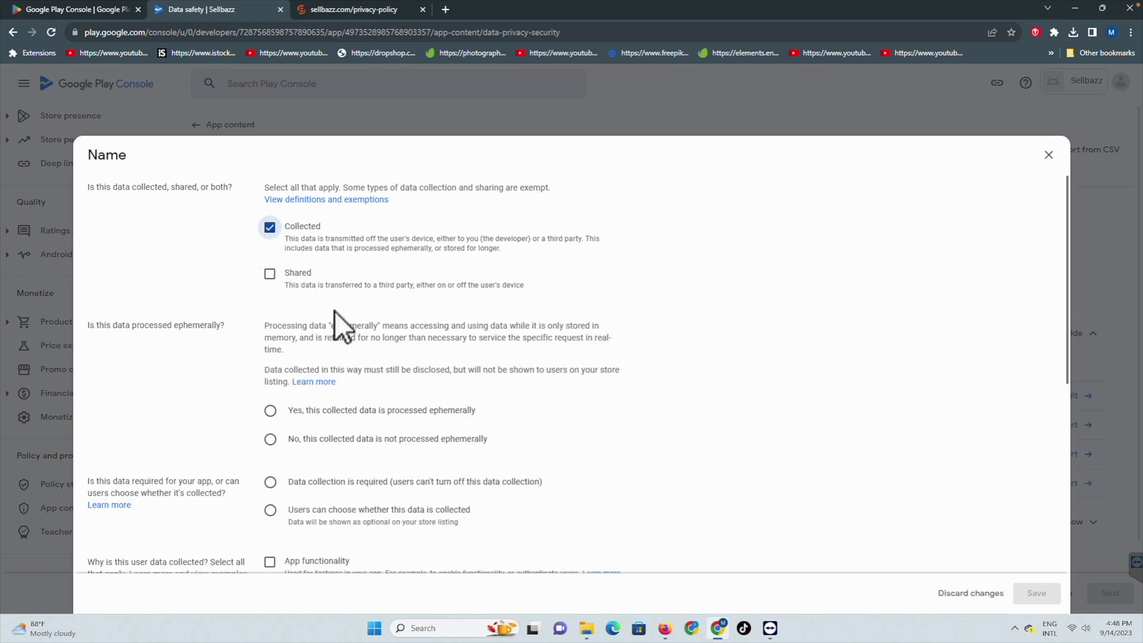
pyautogui.scroll(-3, 334, 308)
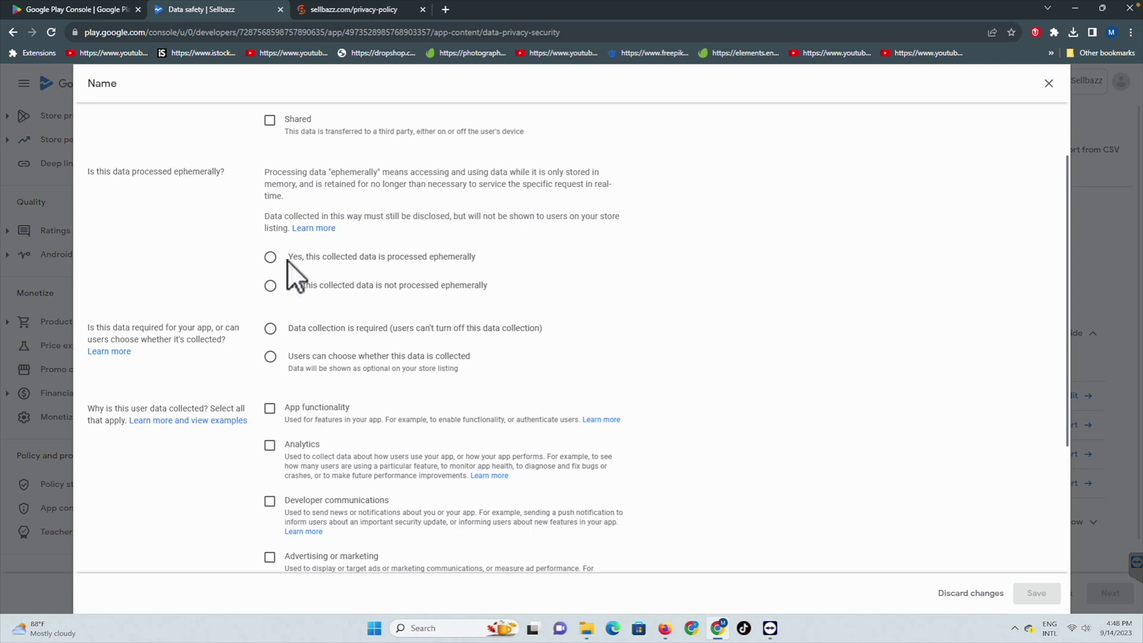
pyautogui.click(271, 257)
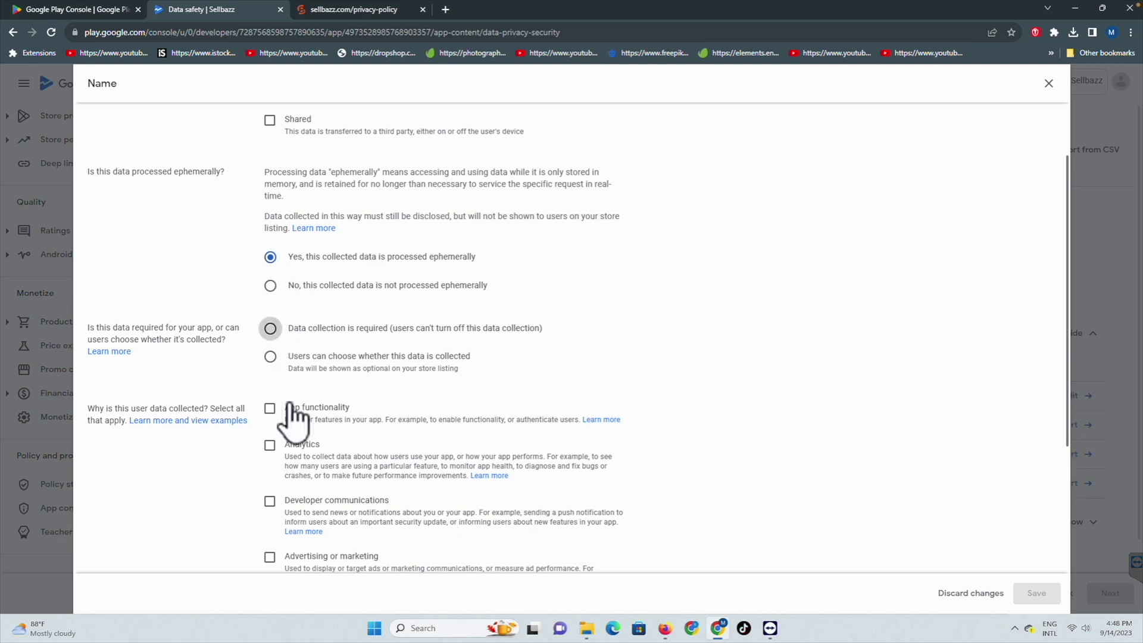
pyautogui.click(270, 446)
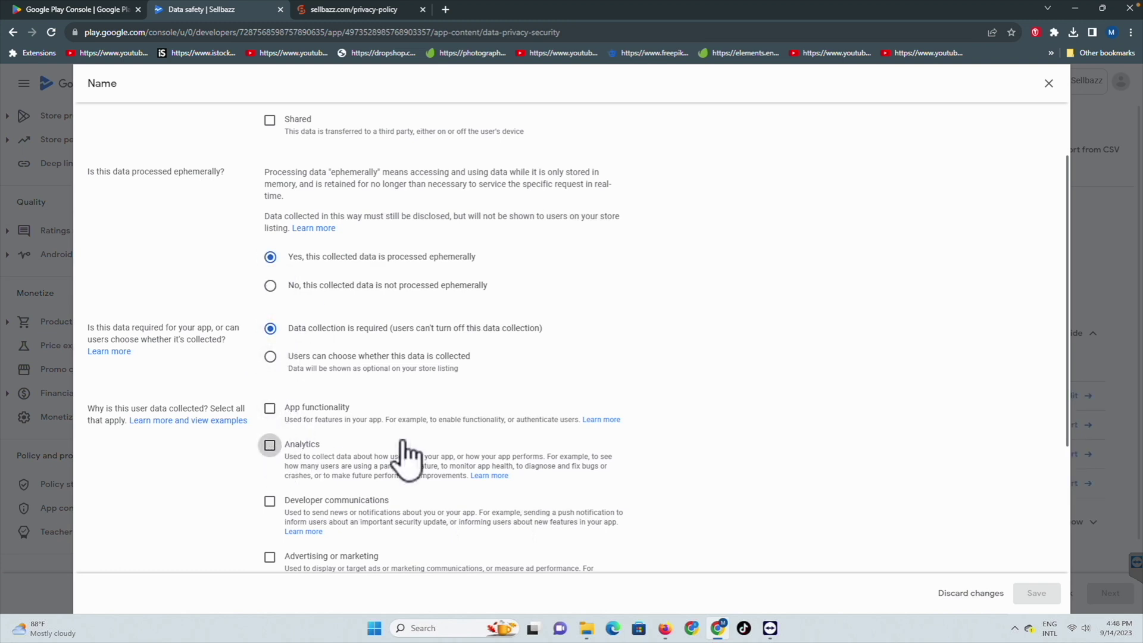
pyautogui.scroll(-3, 612, 431)
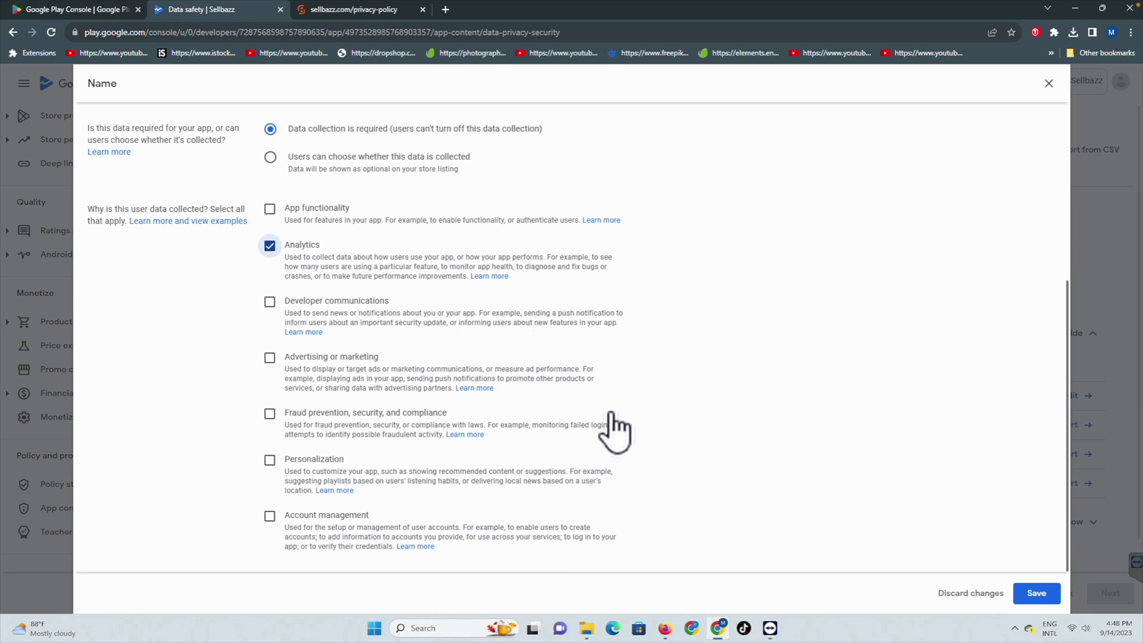
pyautogui.click(269, 209)
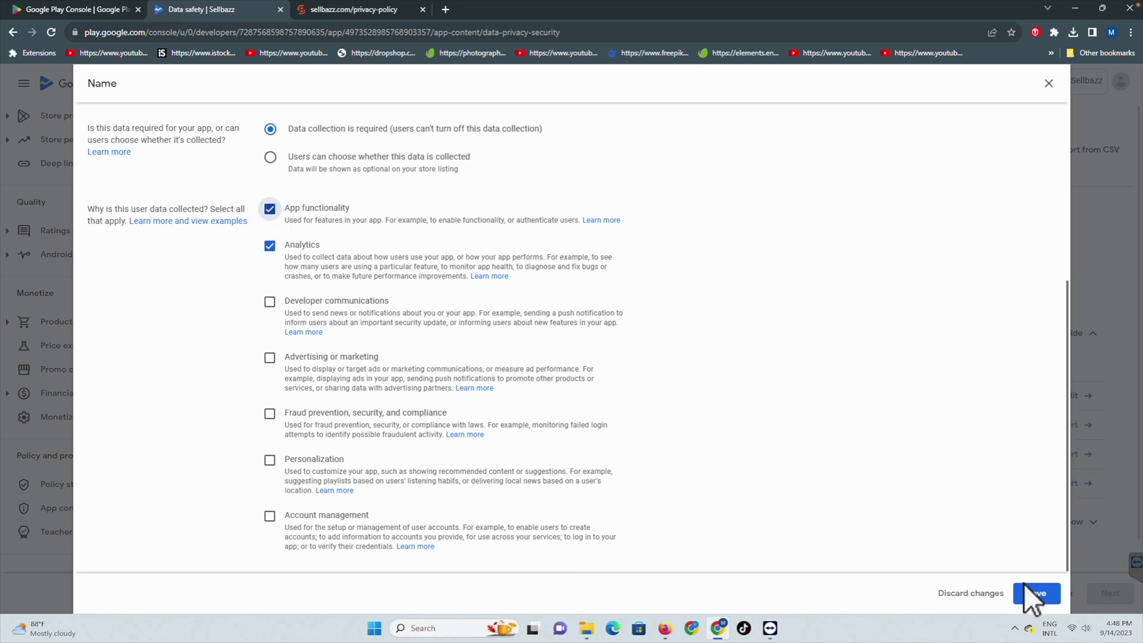
pyautogui.click(1039, 594)
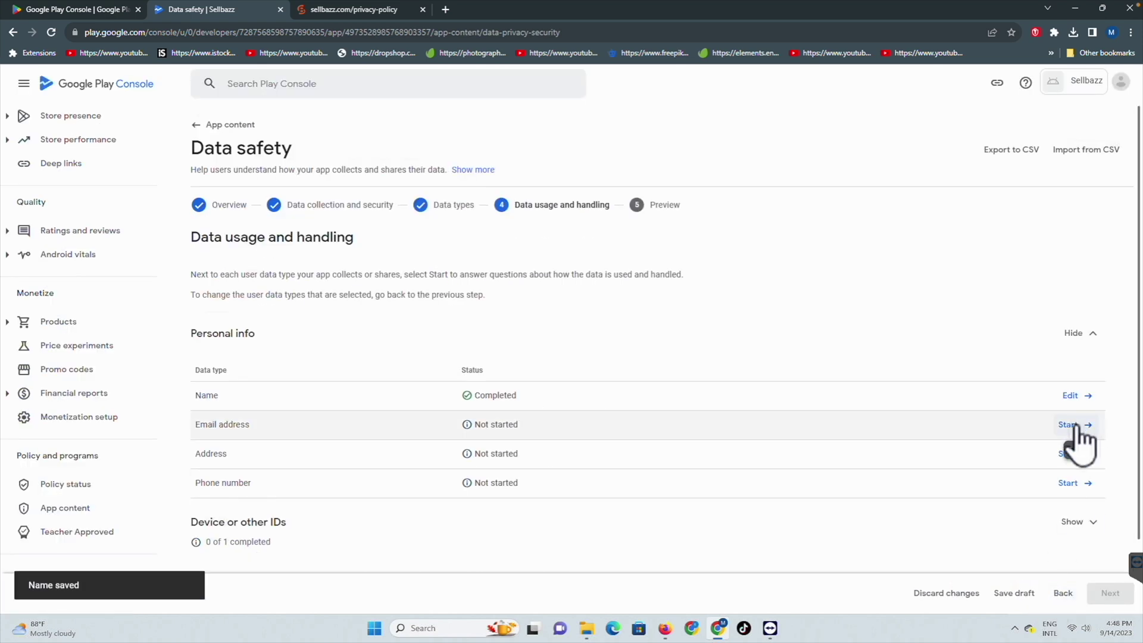
# Step: Declare Email address as collected, ephemeral, required, used for Analytics, and save
pyautogui.click(1078, 424)
pyautogui.click(270, 228)
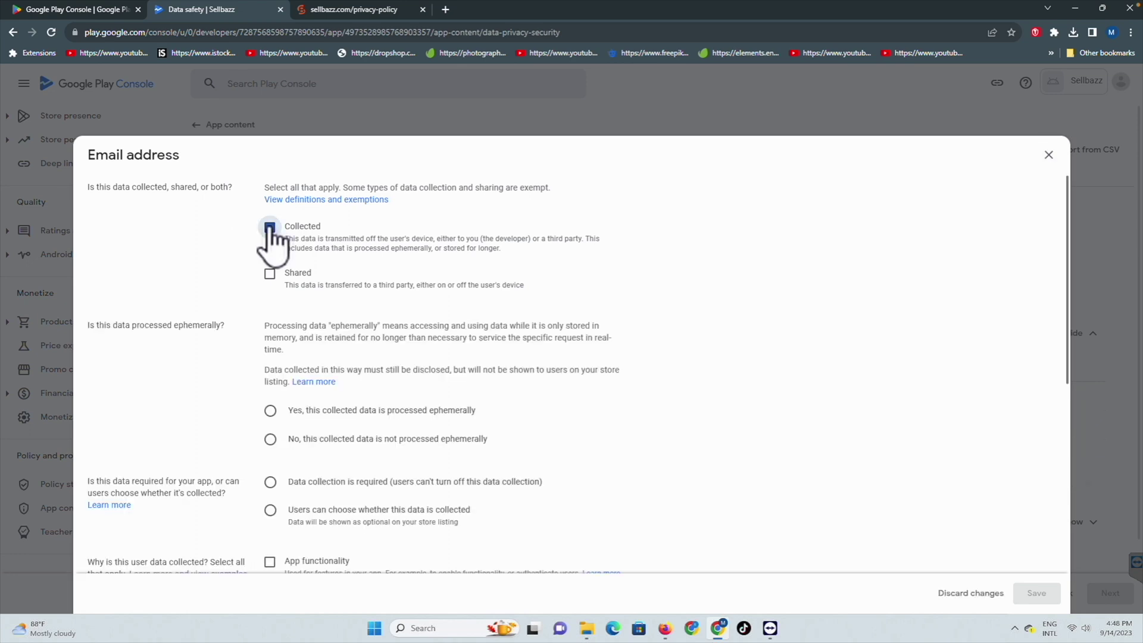
pyautogui.click(270, 410)
pyautogui.scroll(-1, 411, 414)
pyautogui.click(429, 405)
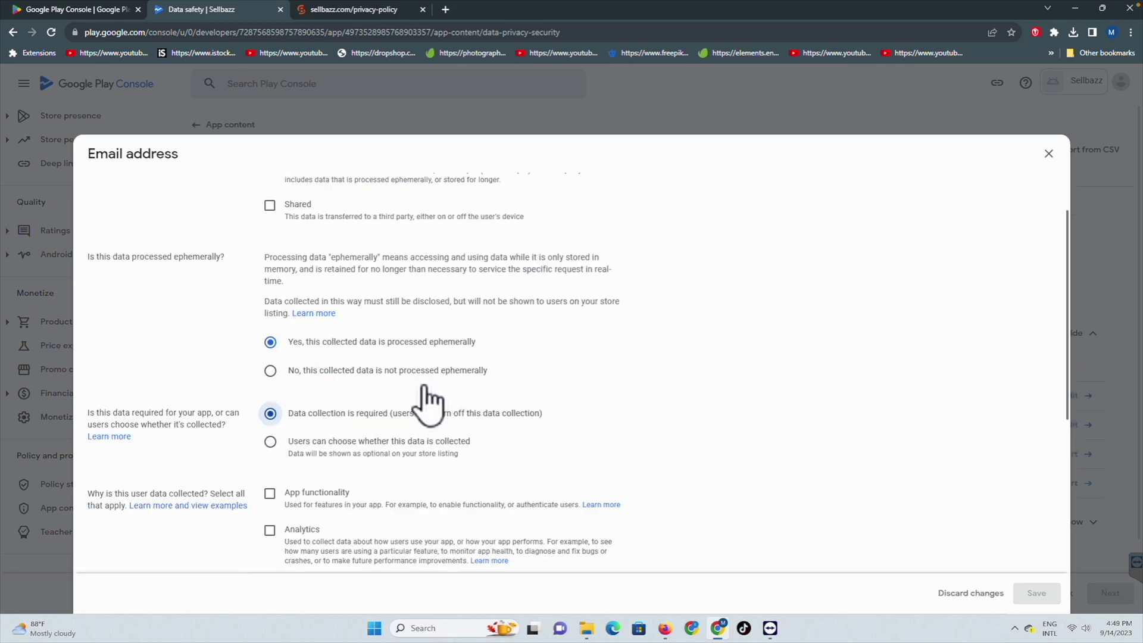
pyautogui.scroll(-2, 429, 403)
pyautogui.click(269, 347)
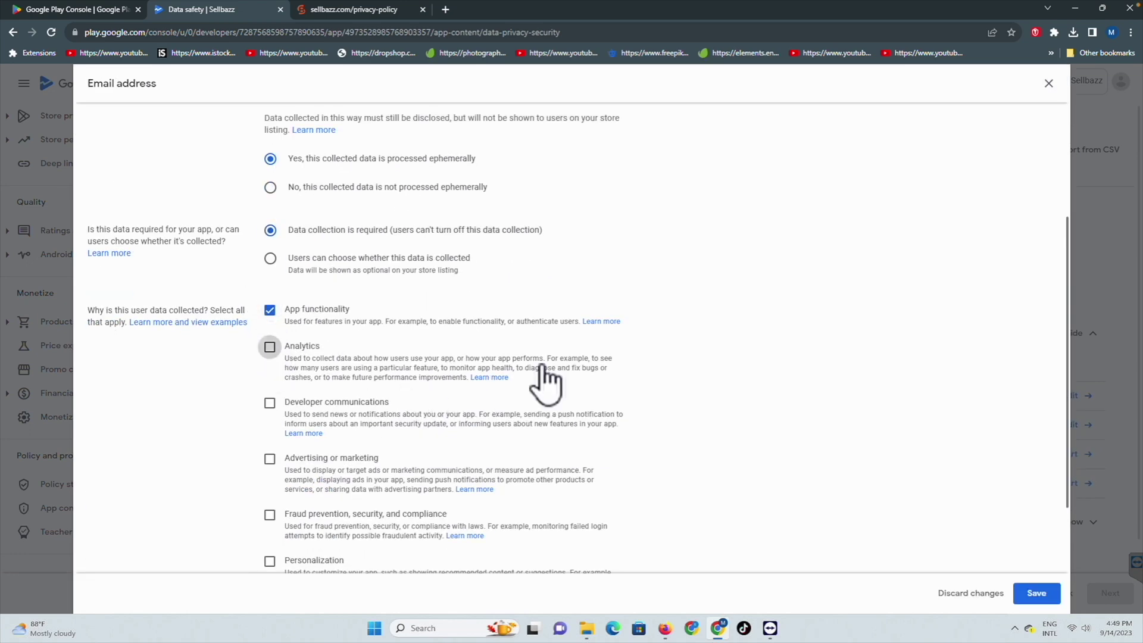
pyautogui.click(1035, 593)
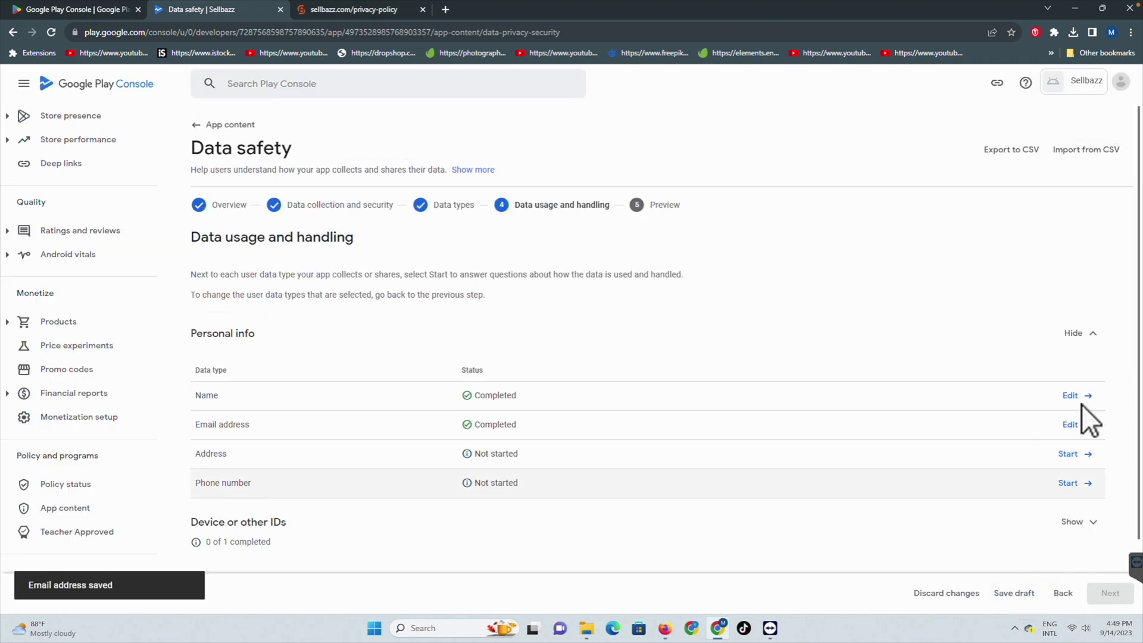
# Step: Declare Address as collected, not shared, ephemeral, required, for App functionality, and save
pyautogui.click(1075, 454)
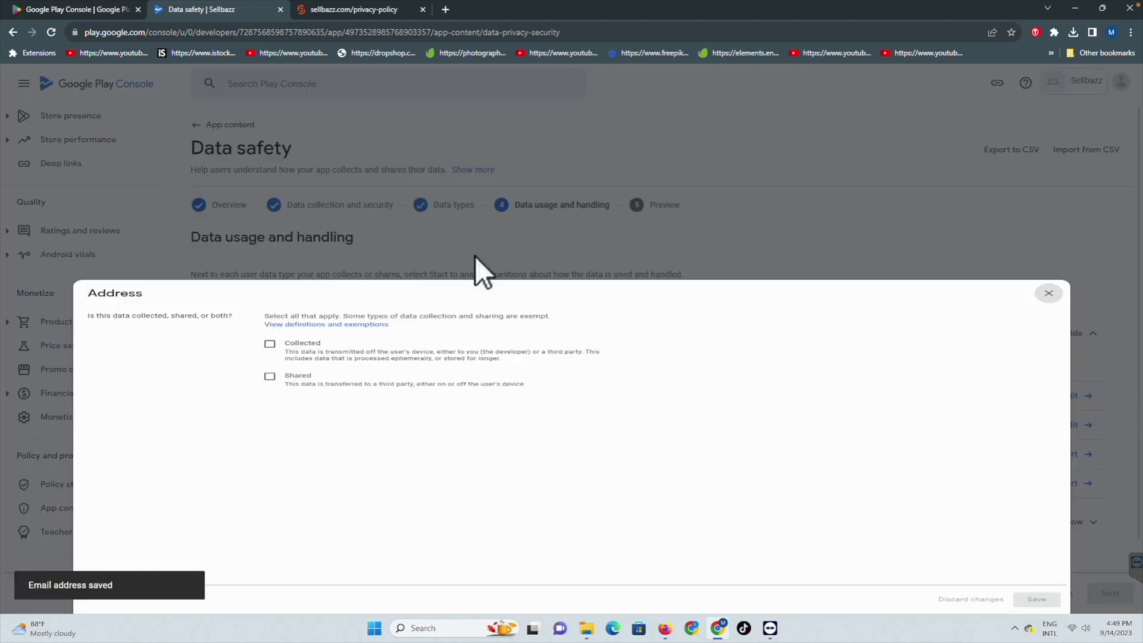
pyautogui.click(270, 227)
pyautogui.click(269, 274)
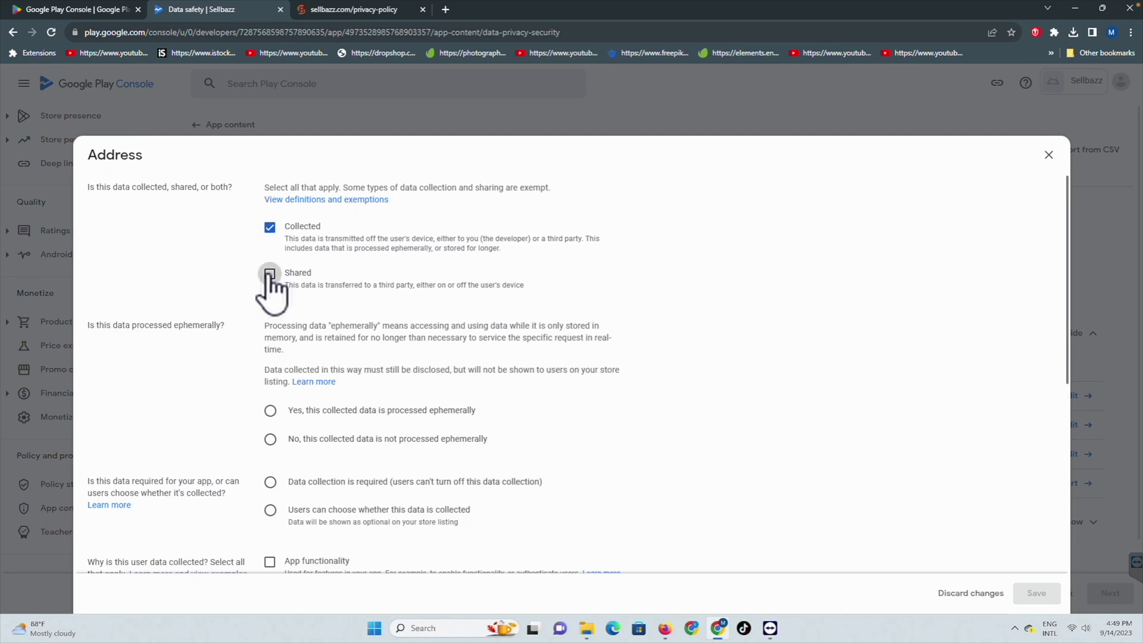
pyautogui.click(271, 410)
pyautogui.click(270, 482)
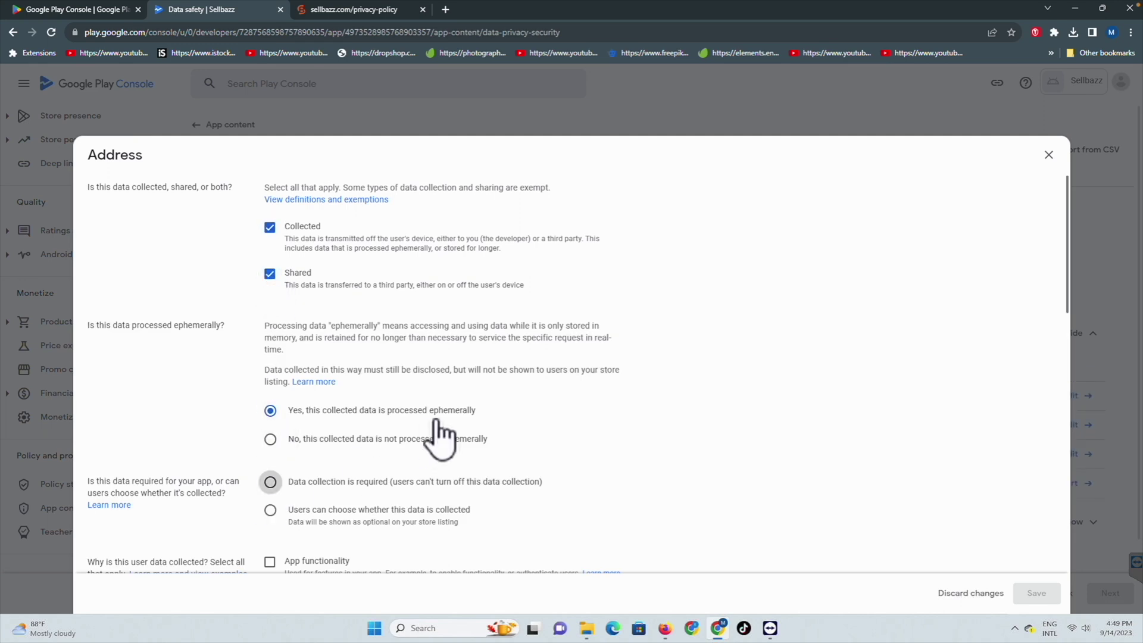
pyautogui.scroll(-4, 441, 439)
pyautogui.click(270, 306)
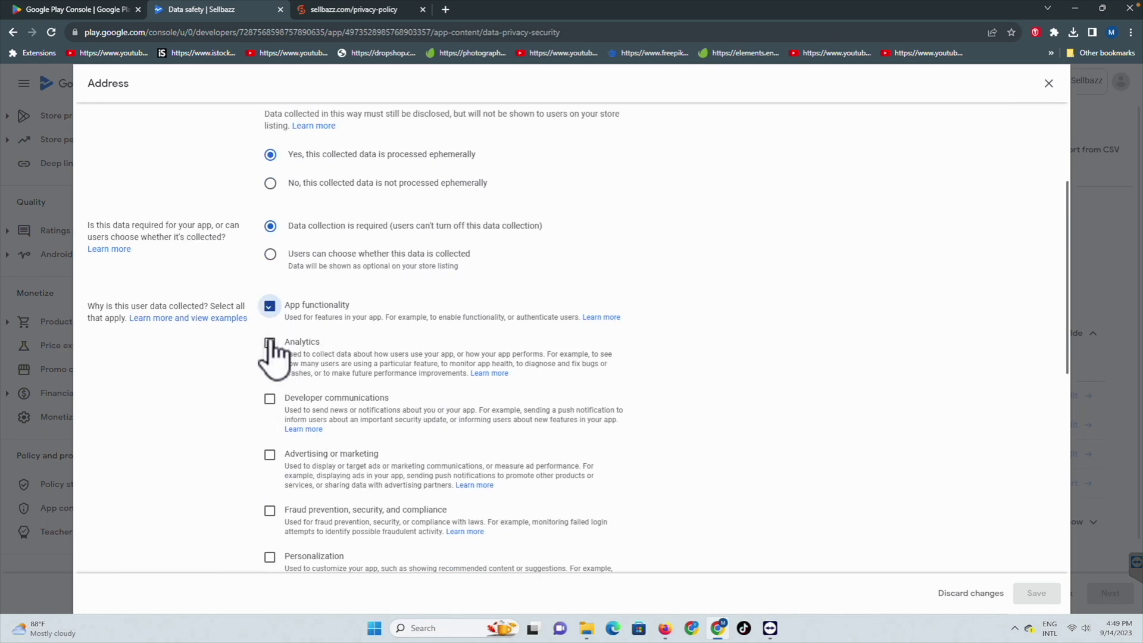
pyautogui.scroll(-8, 684, 402)
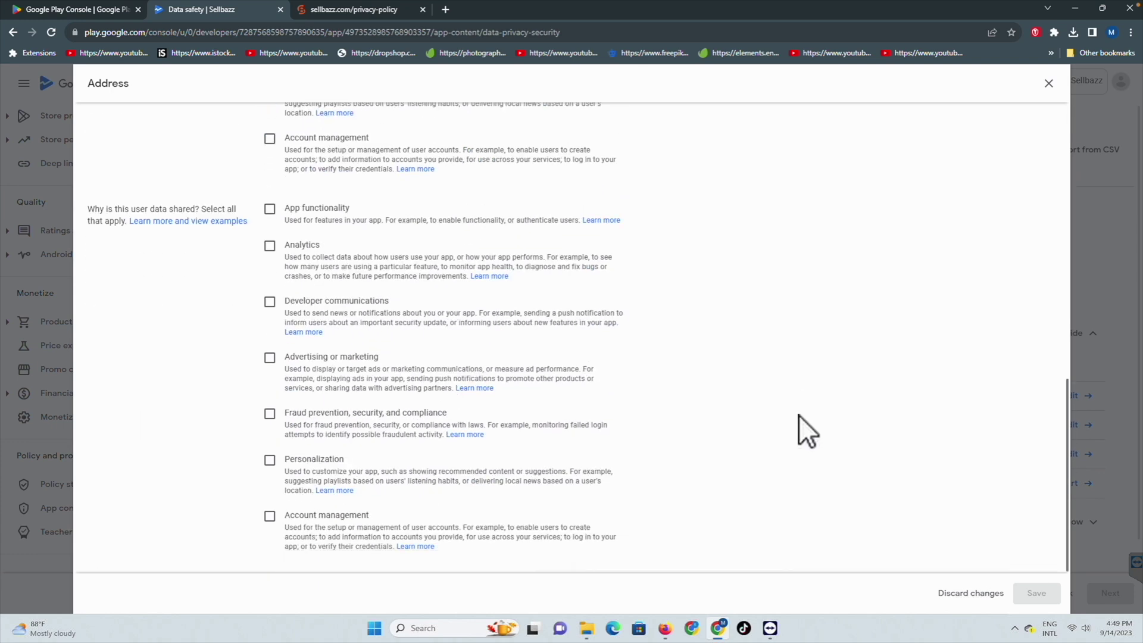
pyautogui.click(269, 209)
pyautogui.click(270, 246)
pyautogui.scroll(15, 402, 262)
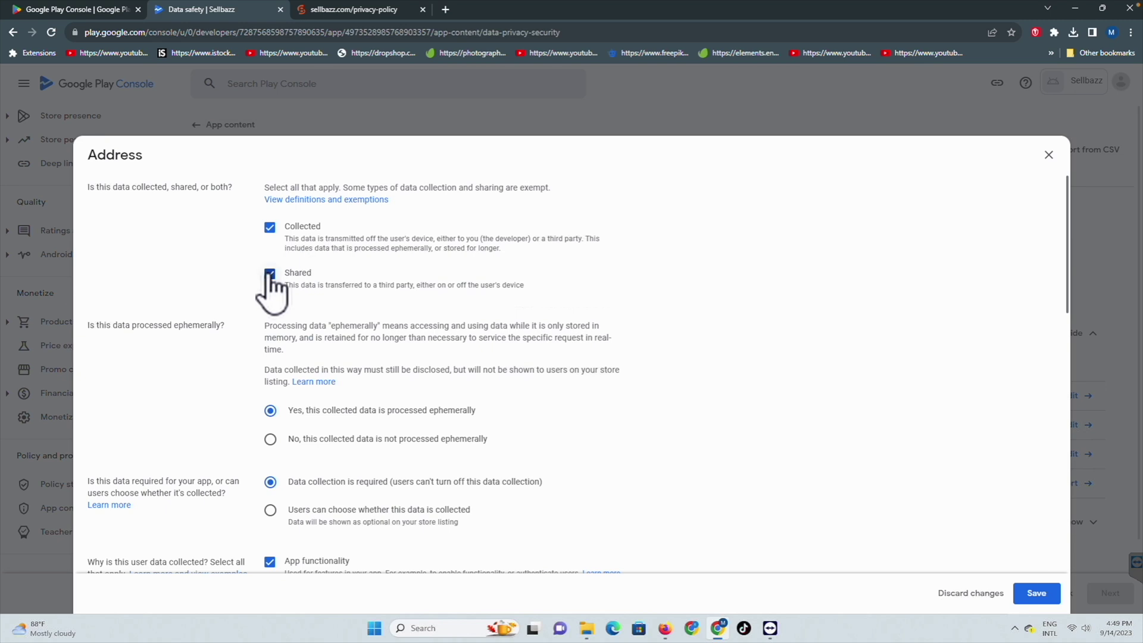
pyautogui.click(426, 260)
pyautogui.scroll(-6, 426, 262)
pyautogui.scroll(6, 427, 262)
pyautogui.click(1036, 594)
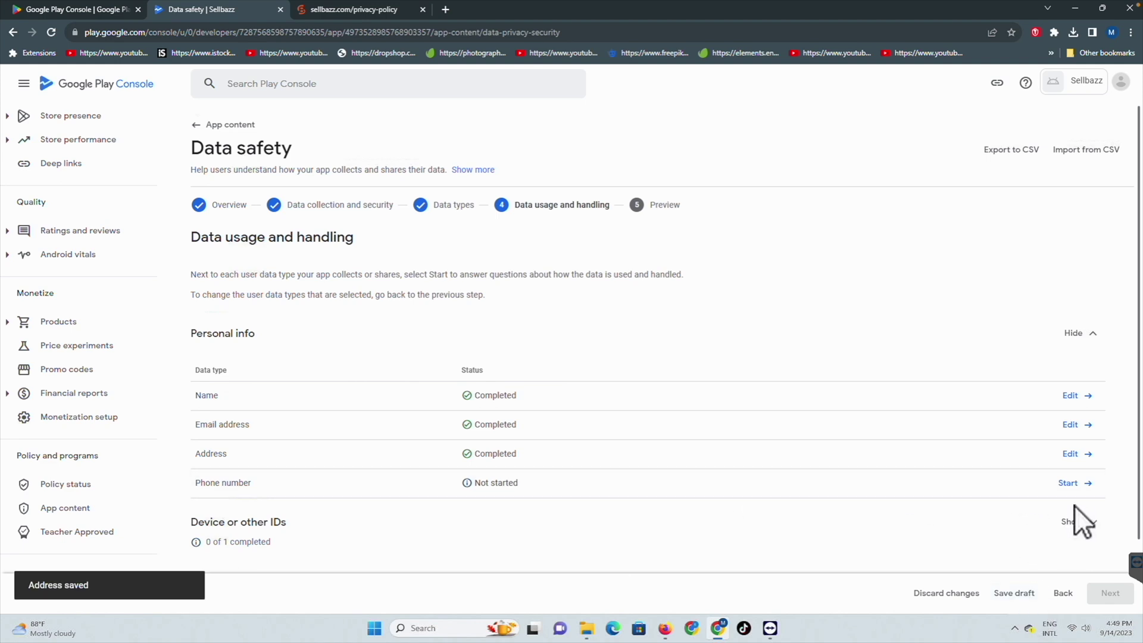
# Step: Declare Phone number as collected, ephemeral, for App functionality and Analytics, and save
pyautogui.click(1084, 482)
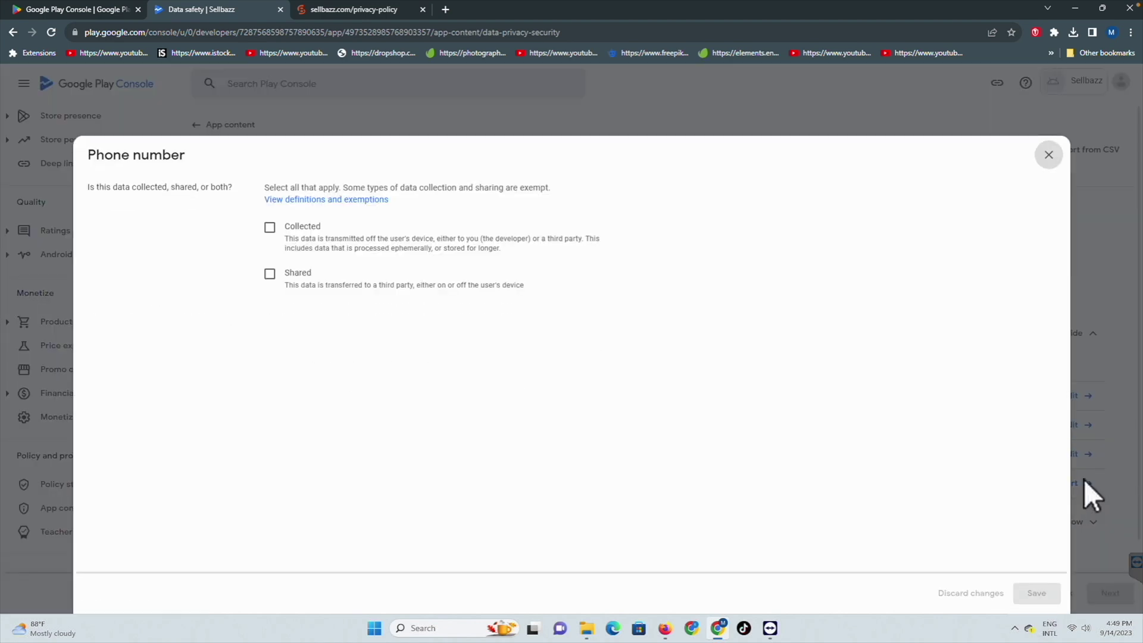
pyautogui.click(270, 228)
pyautogui.scroll(-3, 375, 351)
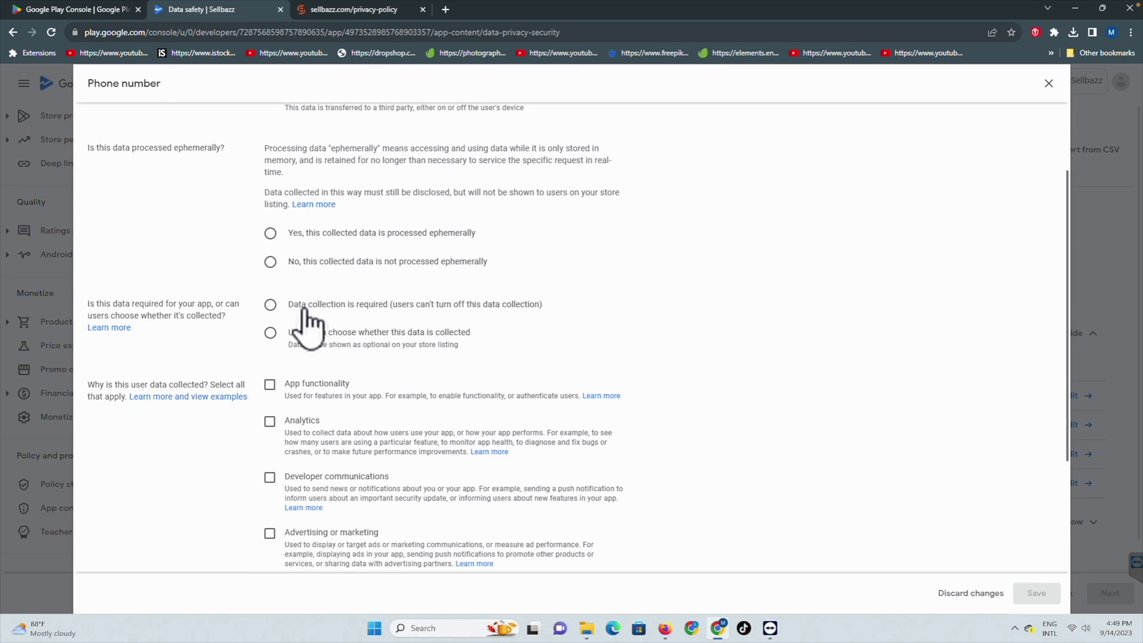
pyautogui.click(274, 234)
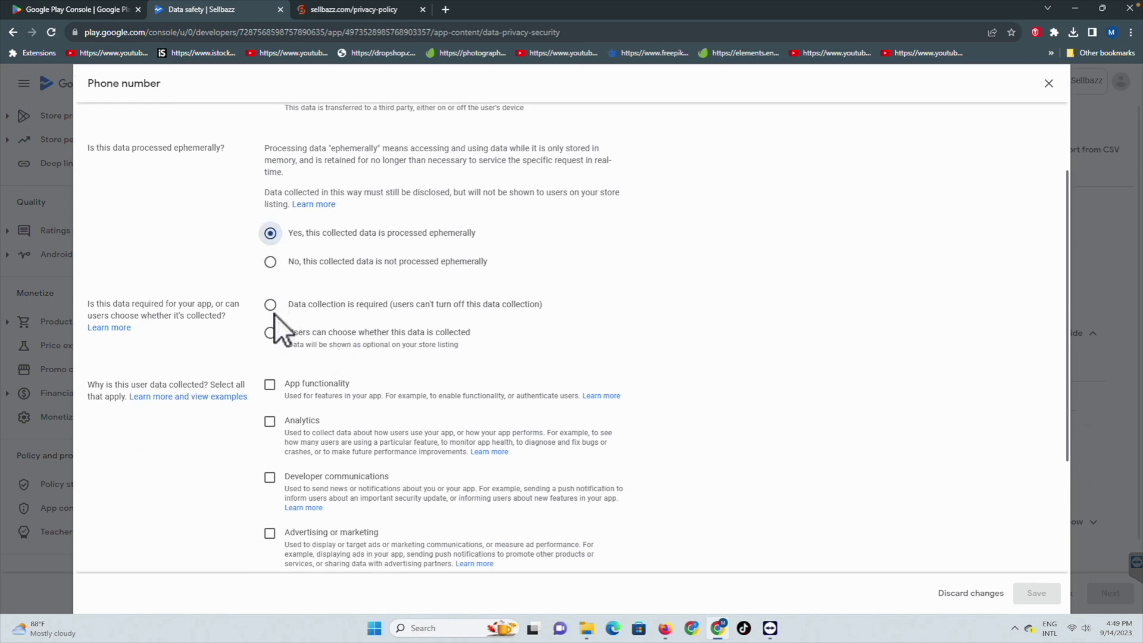
pyautogui.click(269, 385)
pyautogui.scroll(-2, 447, 319)
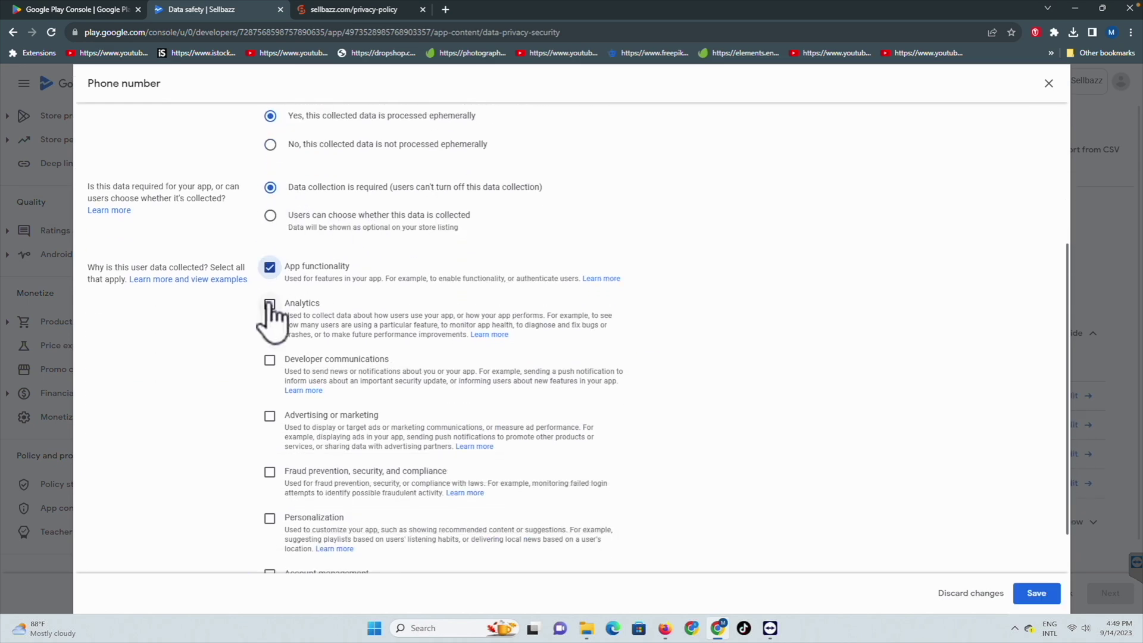
pyautogui.click(270, 304)
pyautogui.scroll(-1, 433, 298)
pyautogui.scroll(3, 404, 286)
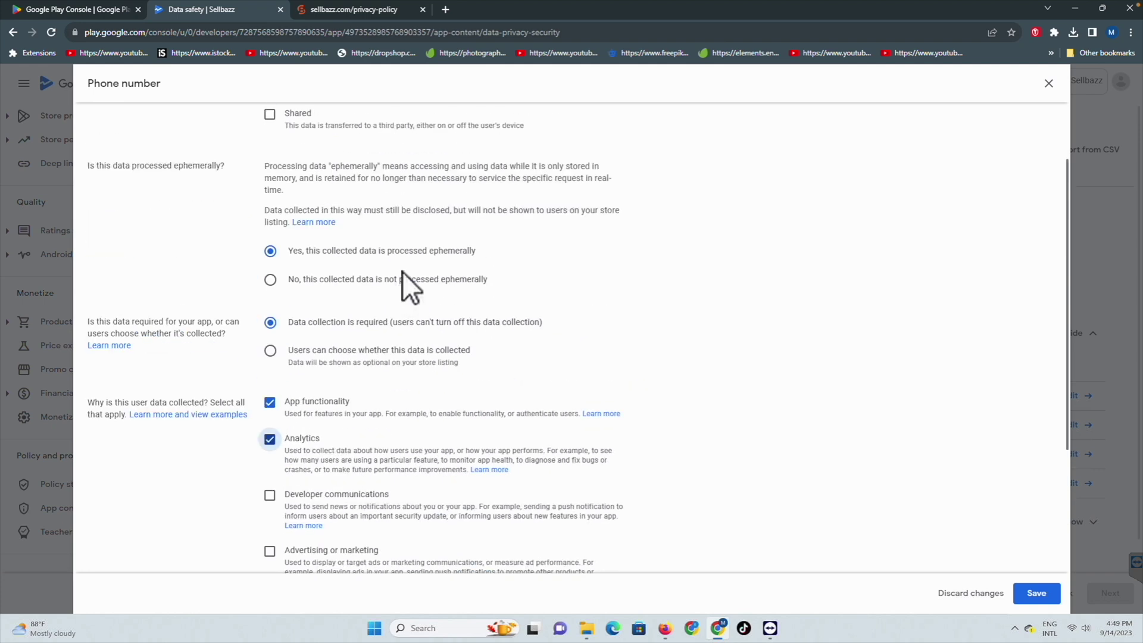
pyautogui.scroll(2, 407, 272)
pyautogui.click(1036, 594)
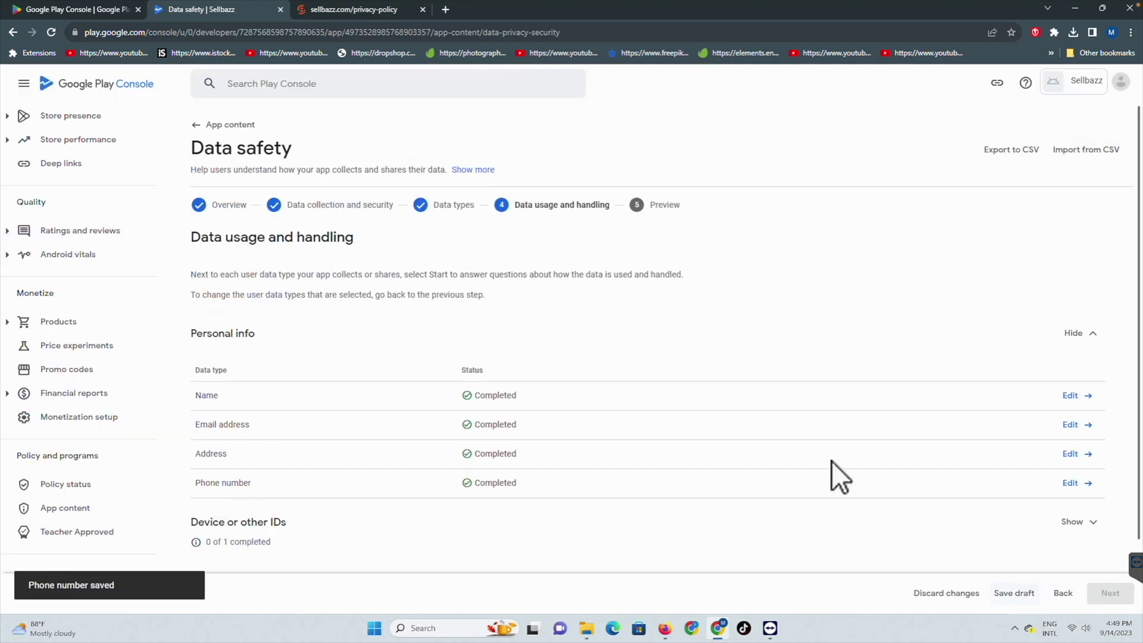
# Step: Declare Device or other IDs as collected, ephemeral, required, for App functionality and Analytics
pyautogui.scroll(-1, 788, 433)
pyautogui.click(1079, 440)
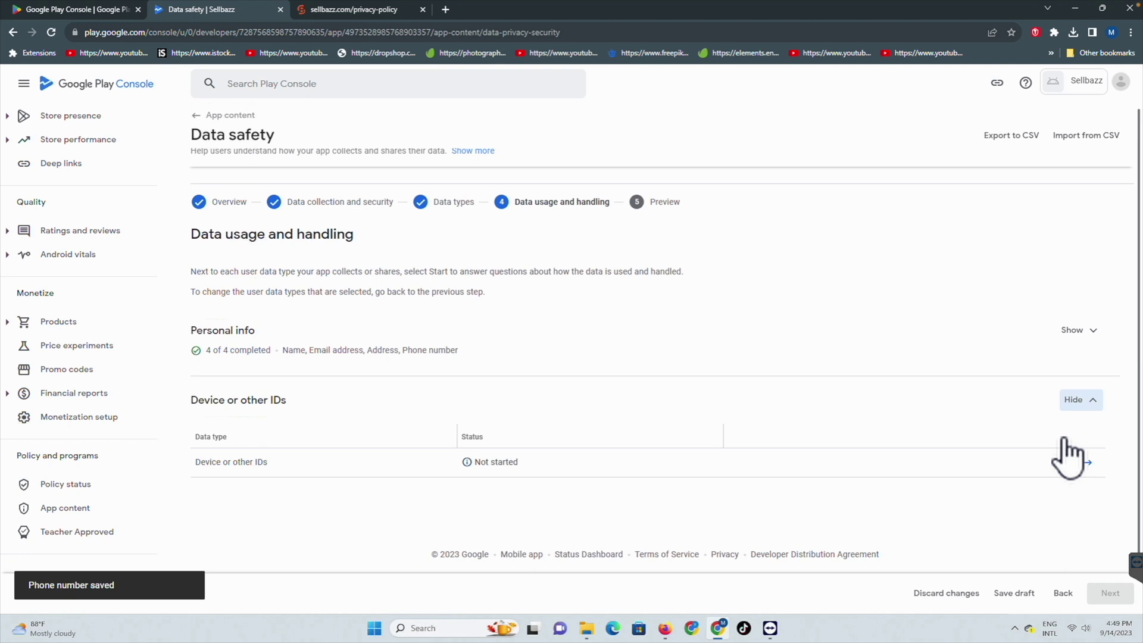
pyautogui.click(1070, 463)
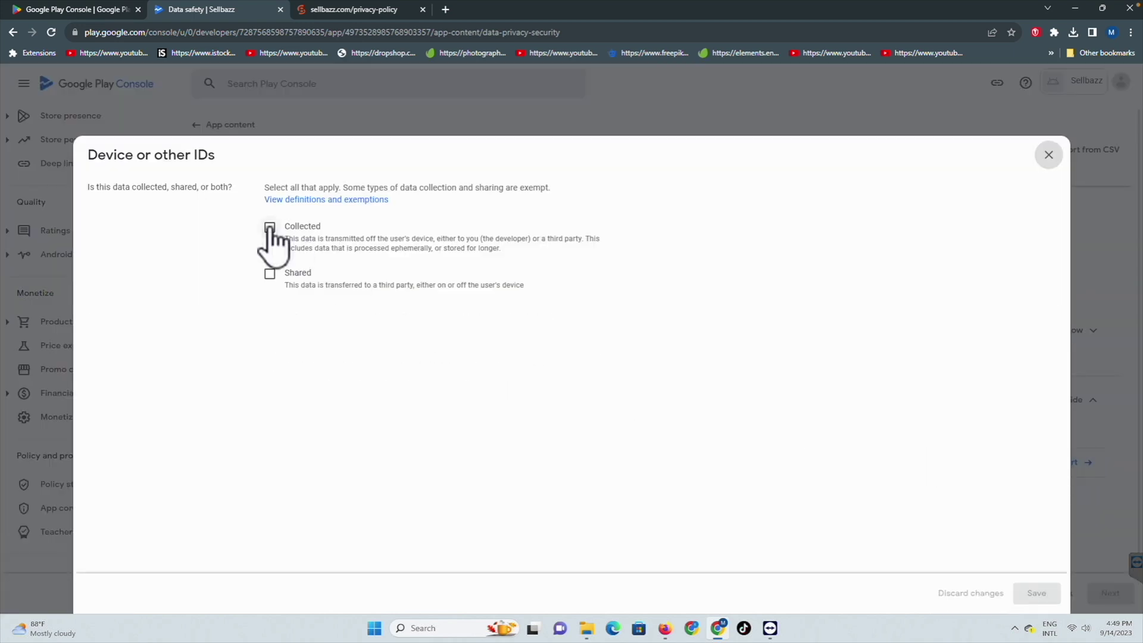
pyautogui.click(270, 227)
pyautogui.scroll(-2, 455, 262)
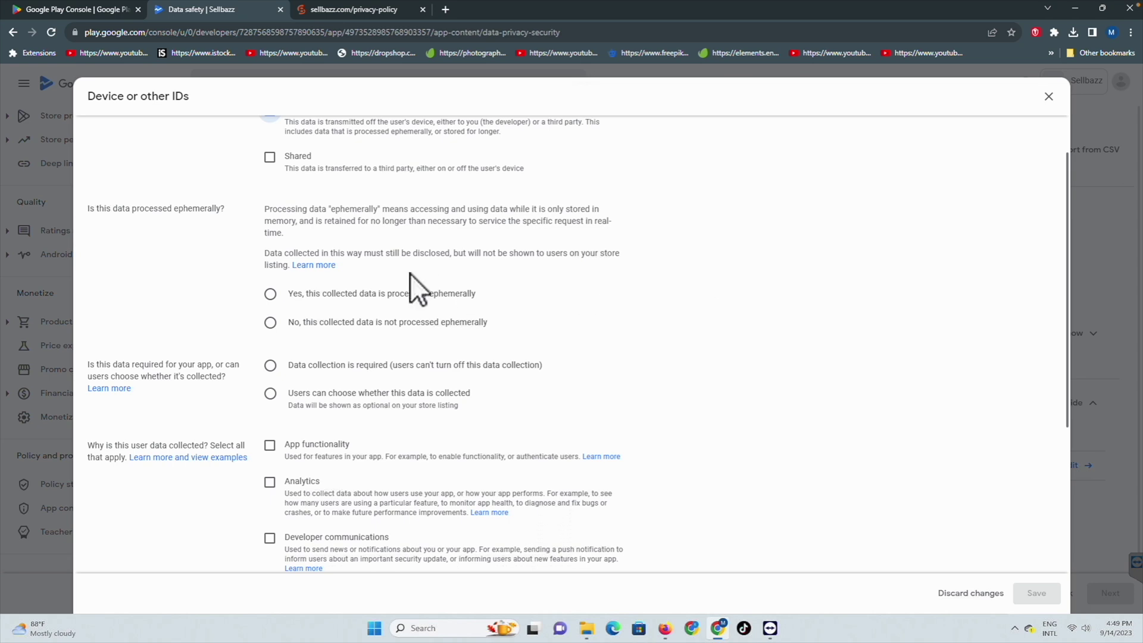
pyautogui.click(270, 293)
pyautogui.click(270, 365)
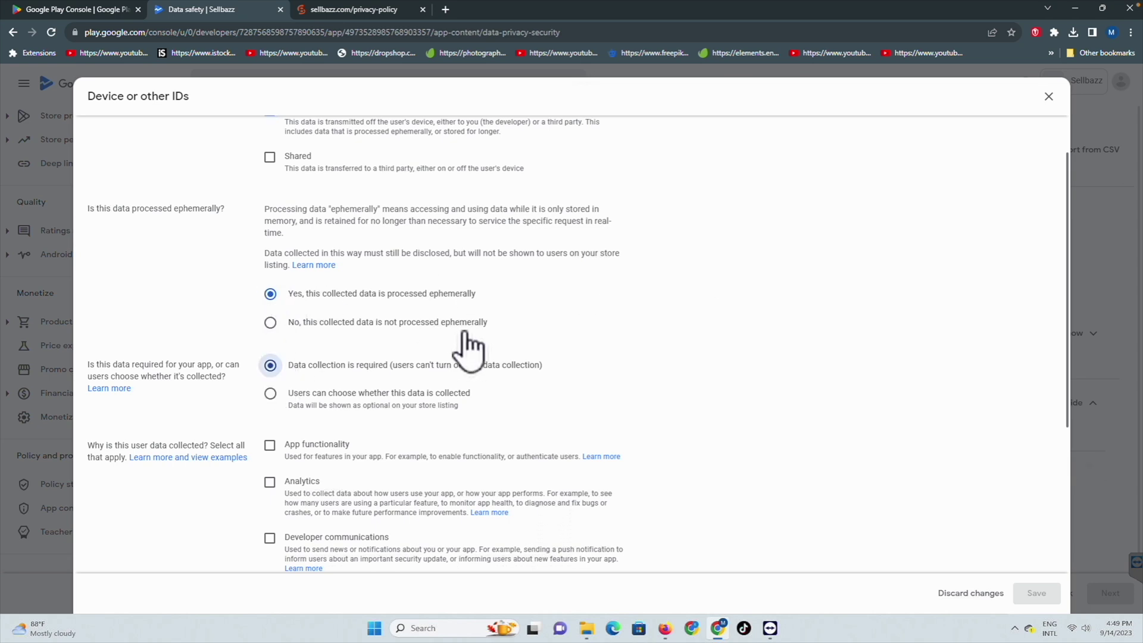
pyautogui.scroll(-3, 417, 342)
pyautogui.click(270, 259)
pyautogui.click(270, 296)
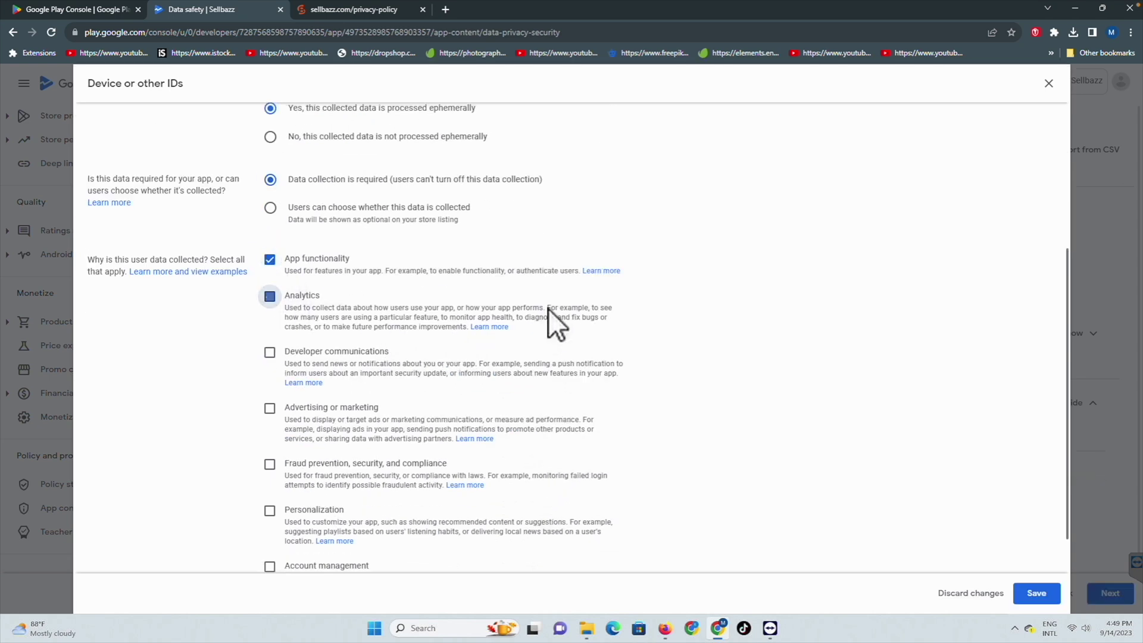
pyautogui.scroll(-1, 548, 321)
pyautogui.click(1039, 594)
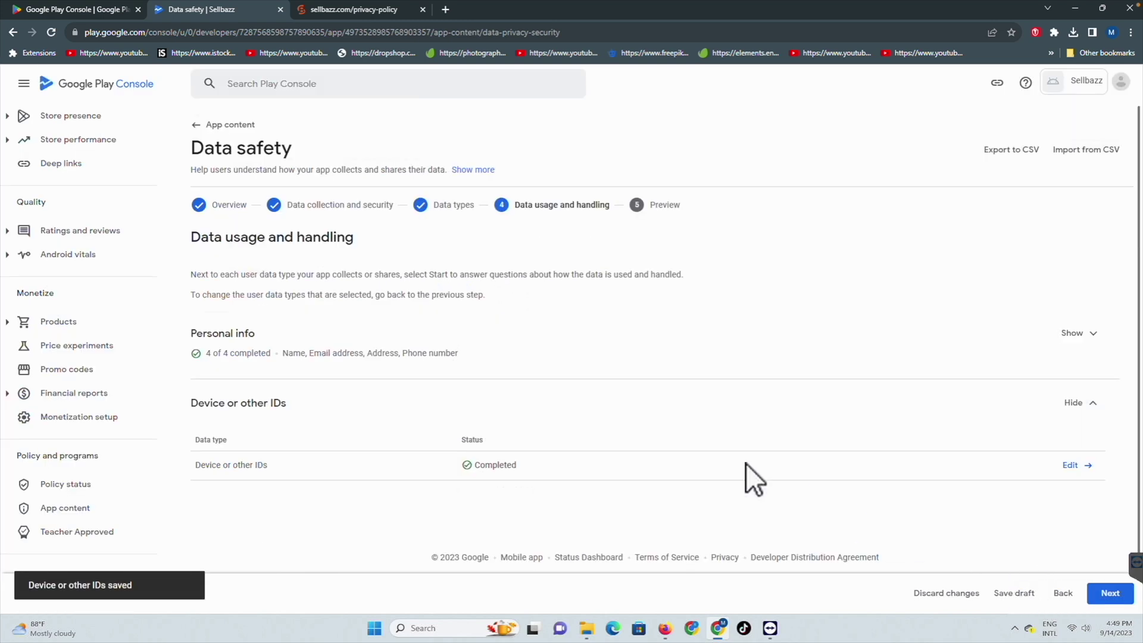
# Step: Review the device IDs answers, then save the Data safety declaration from its preview
pyautogui.click(1072, 462)
pyautogui.scroll(-5, 413, 370)
pyautogui.scroll(-1, 413, 371)
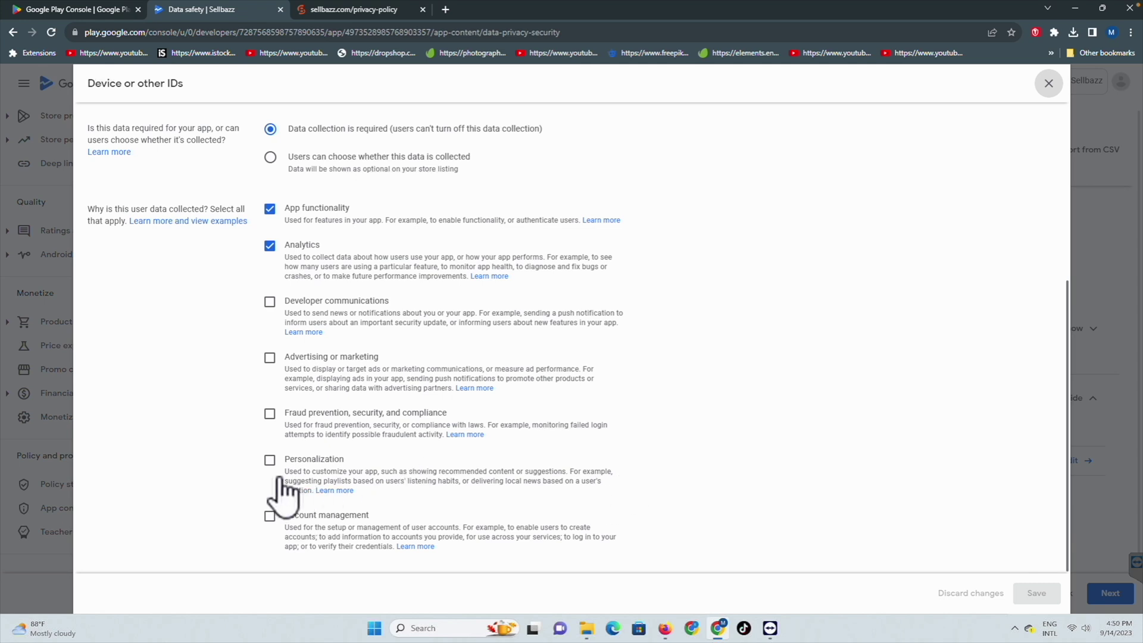
pyautogui.click(1048, 93)
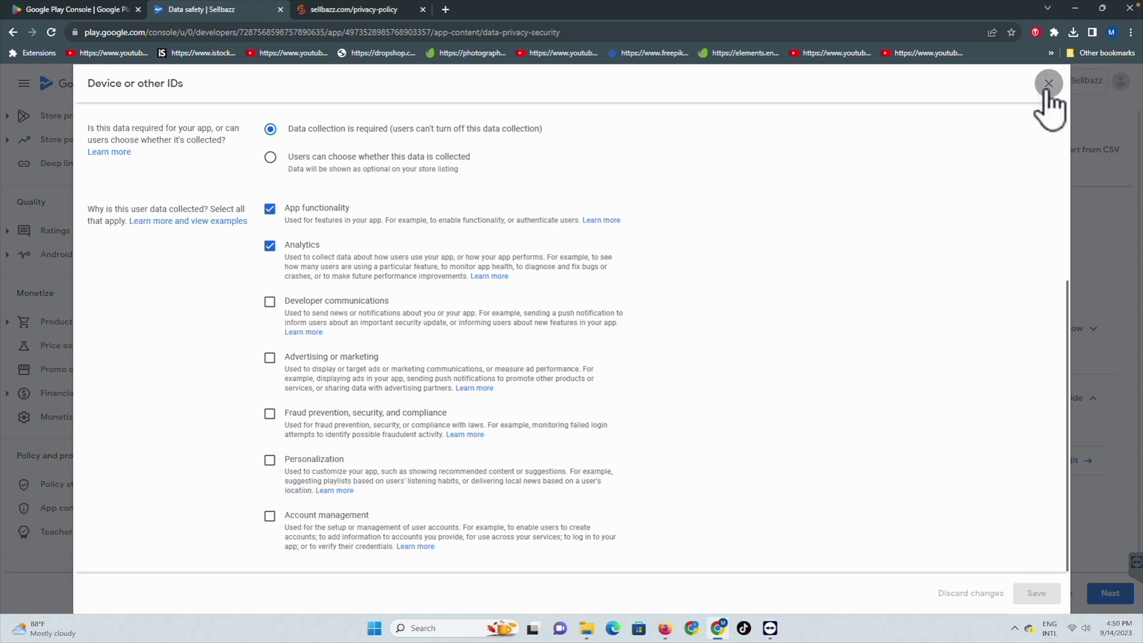
pyautogui.click(1110, 593)
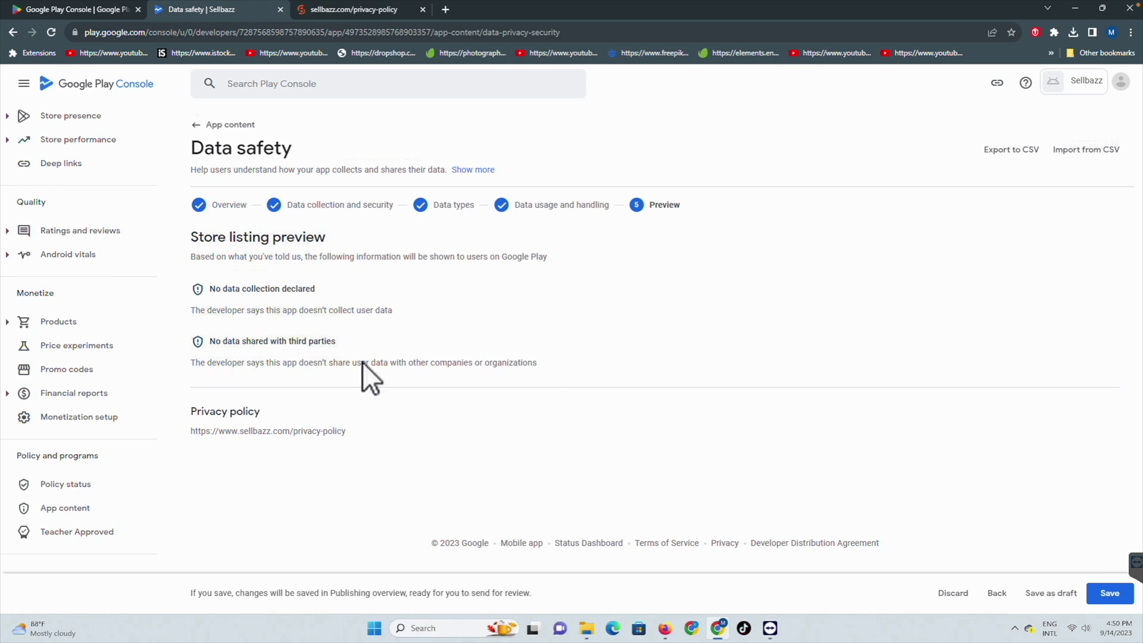
pyautogui.click(1112, 597)
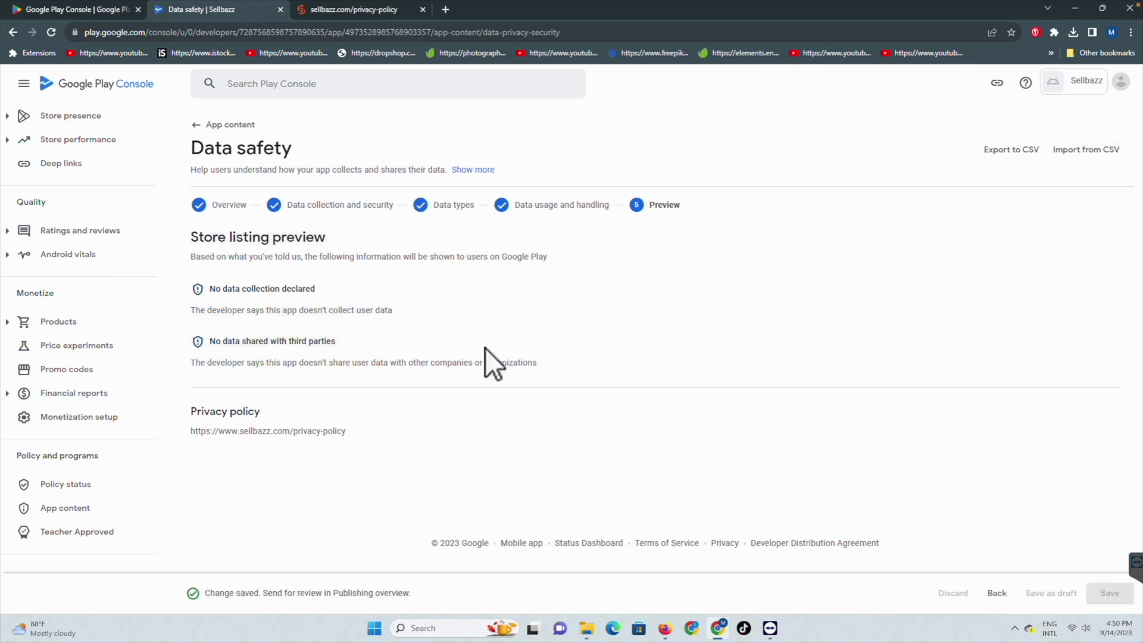
pyautogui.click(72, 511)
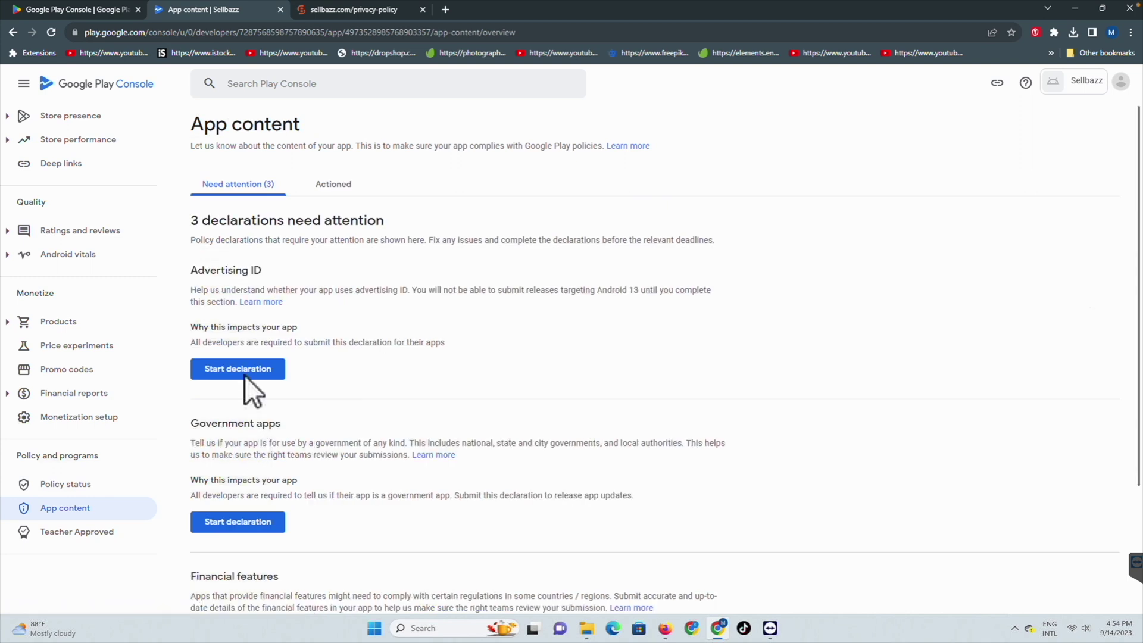
# Step: Declare Advertising ID use as Yes for App functionality and Analytics, and save it
pyautogui.click(245, 373)
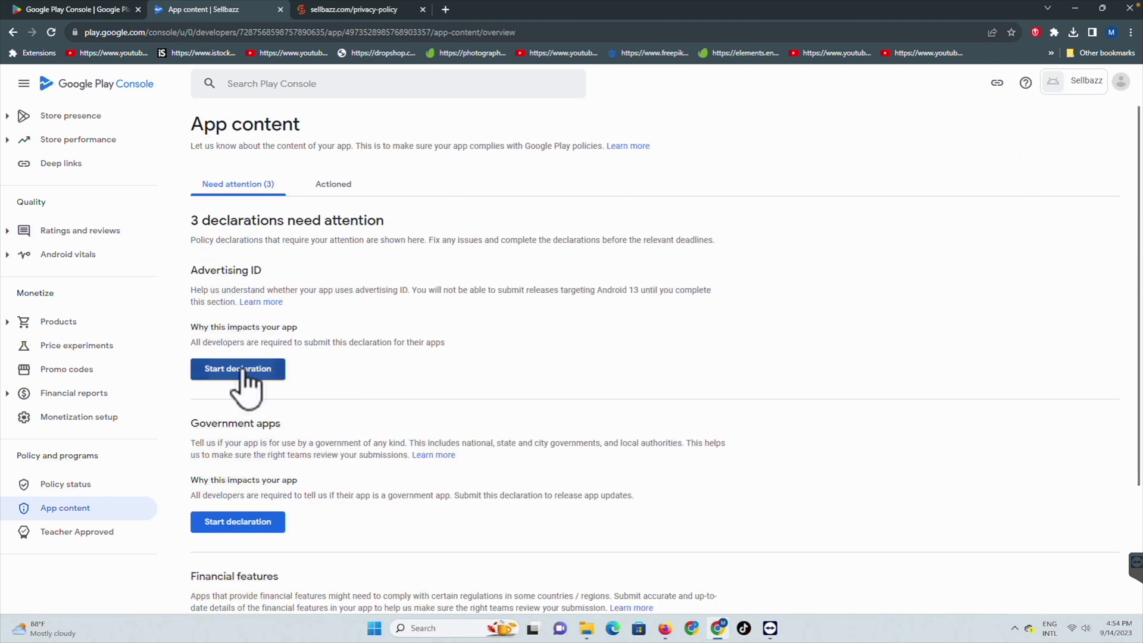
pyautogui.scroll(-2, 232, 402)
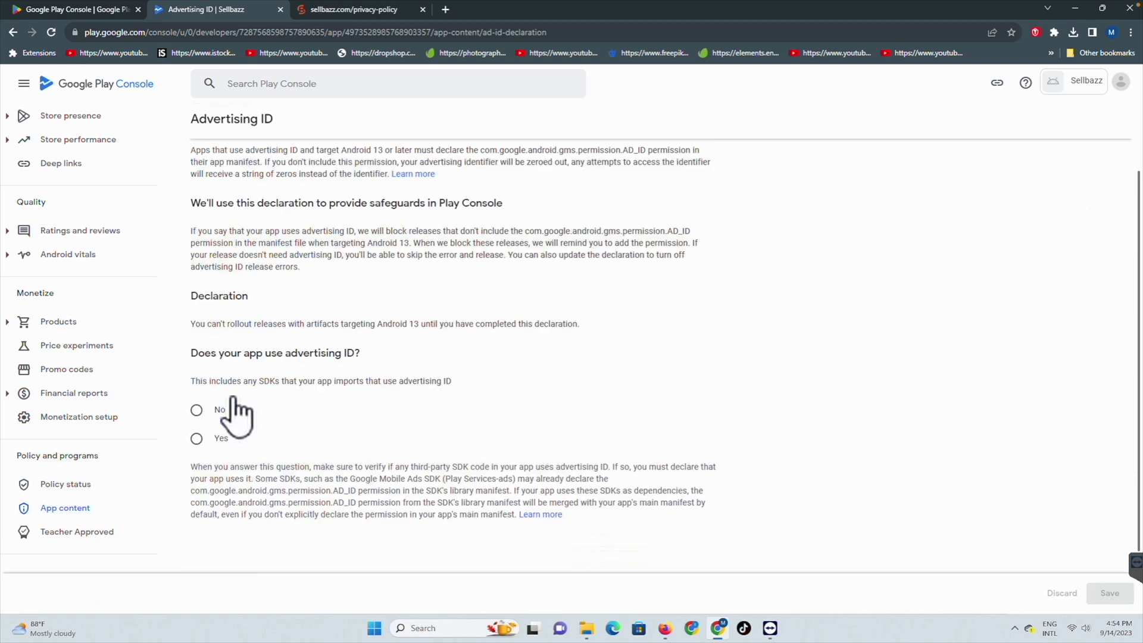
pyautogui.click(196, 439)
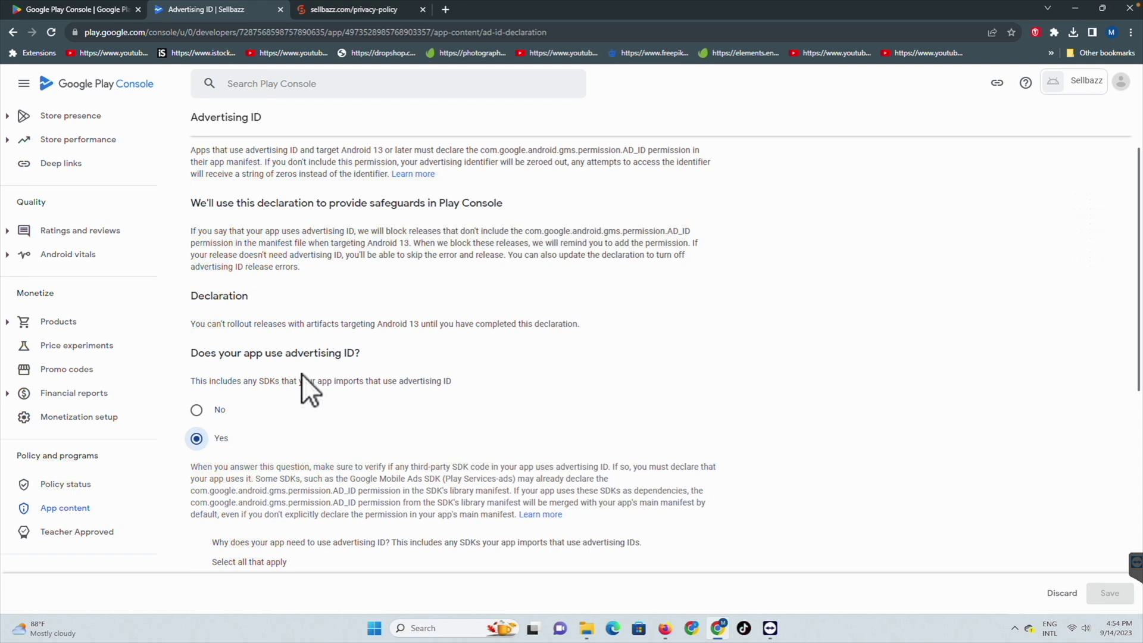
pyautogui.scroll(-5, 378, 393)
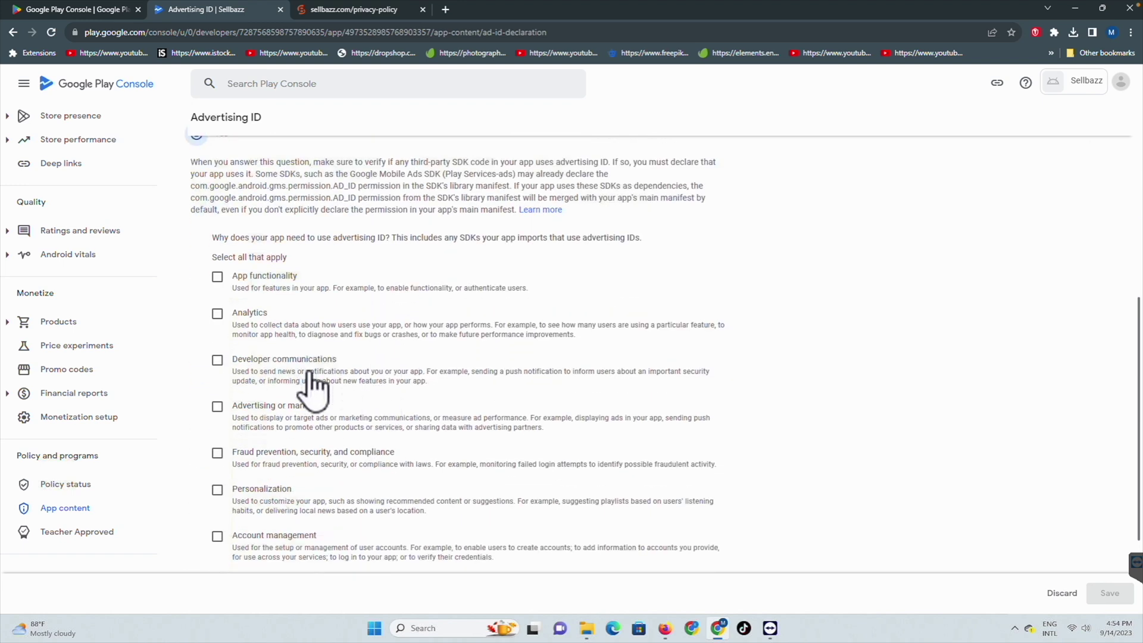
pyautogui.click(220, 277)
pyautogui.click(218, 314)
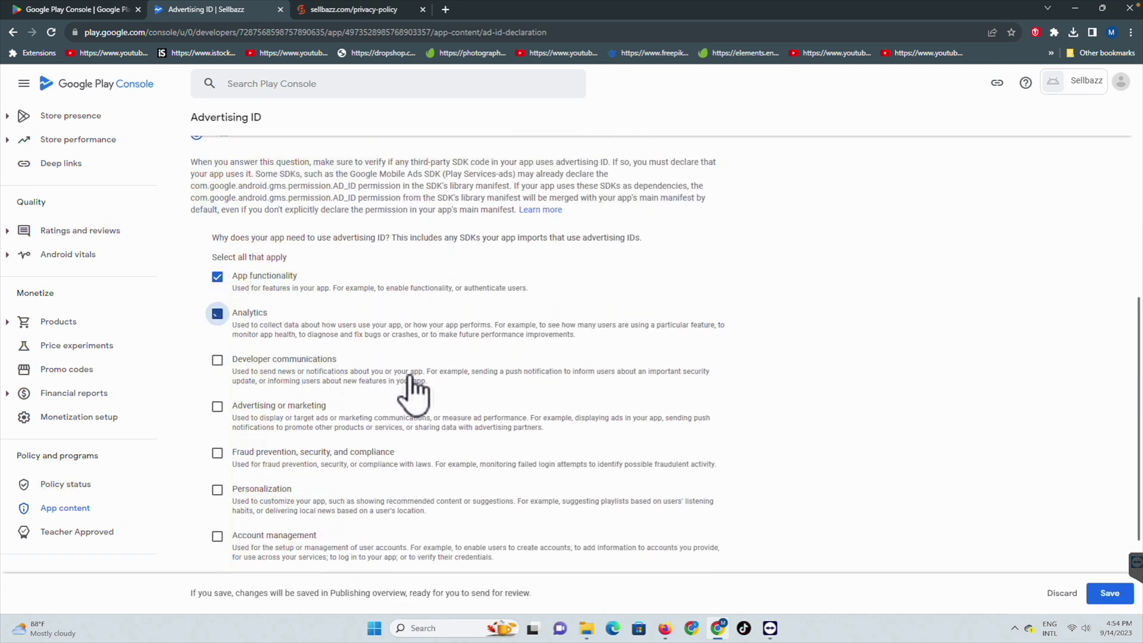
pyautogui.click(1110, 592)
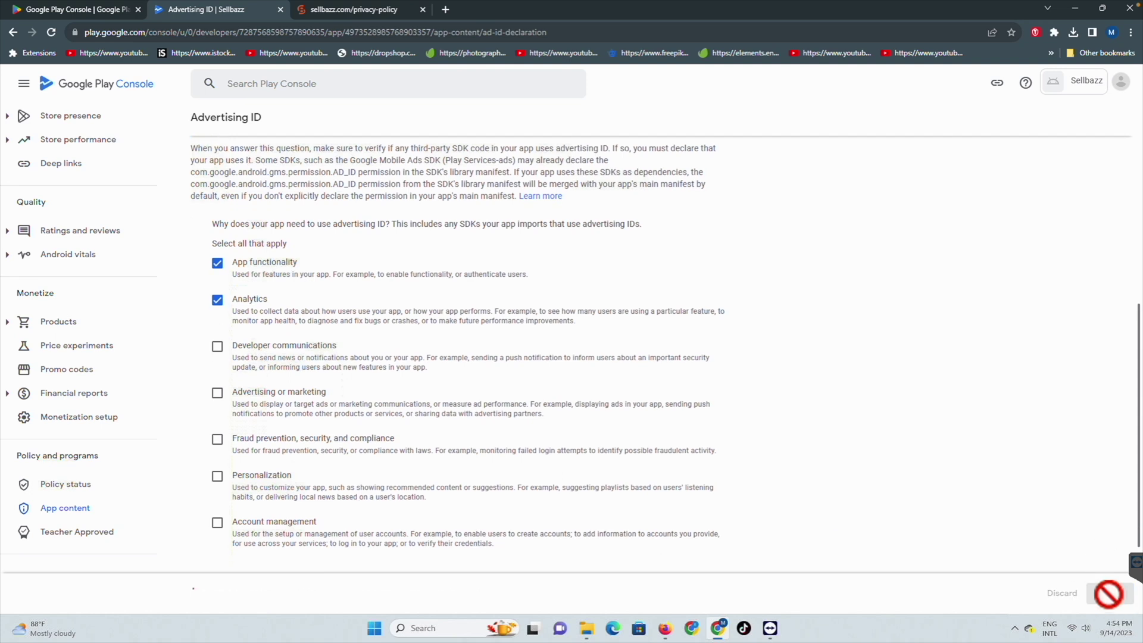
pyautogui.scroll(-3, 609, 390)
pyautogui.scroll(10, 595, 393)
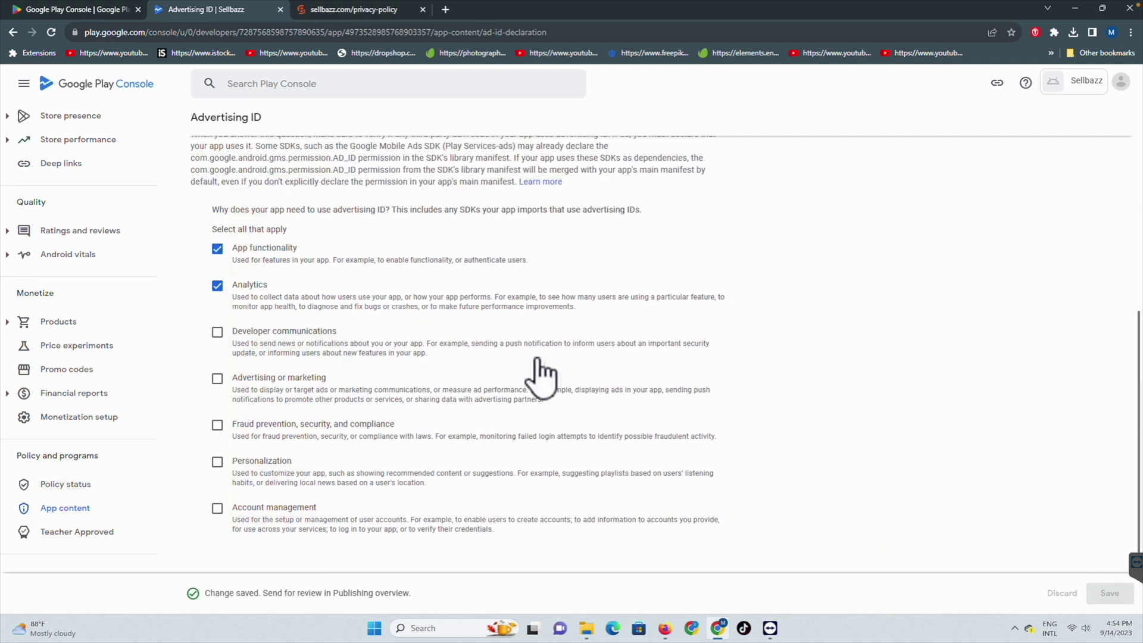
pyautogui.click(202, 125)
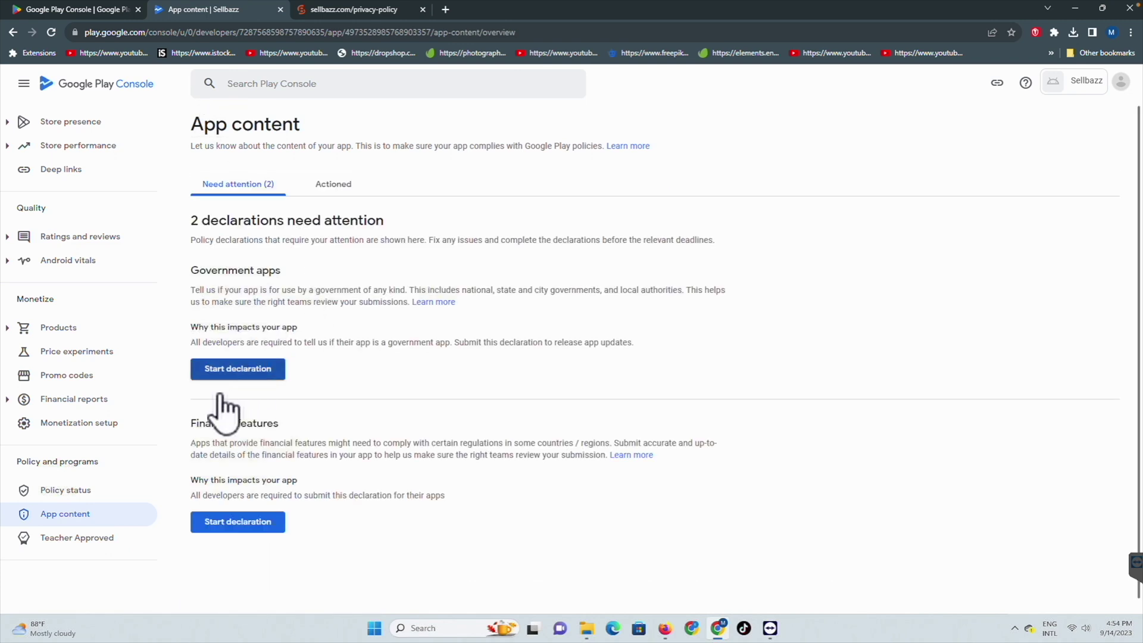
# Step: Answer No to the Government apps declaration and save it
pyautogui.click(226, 371)
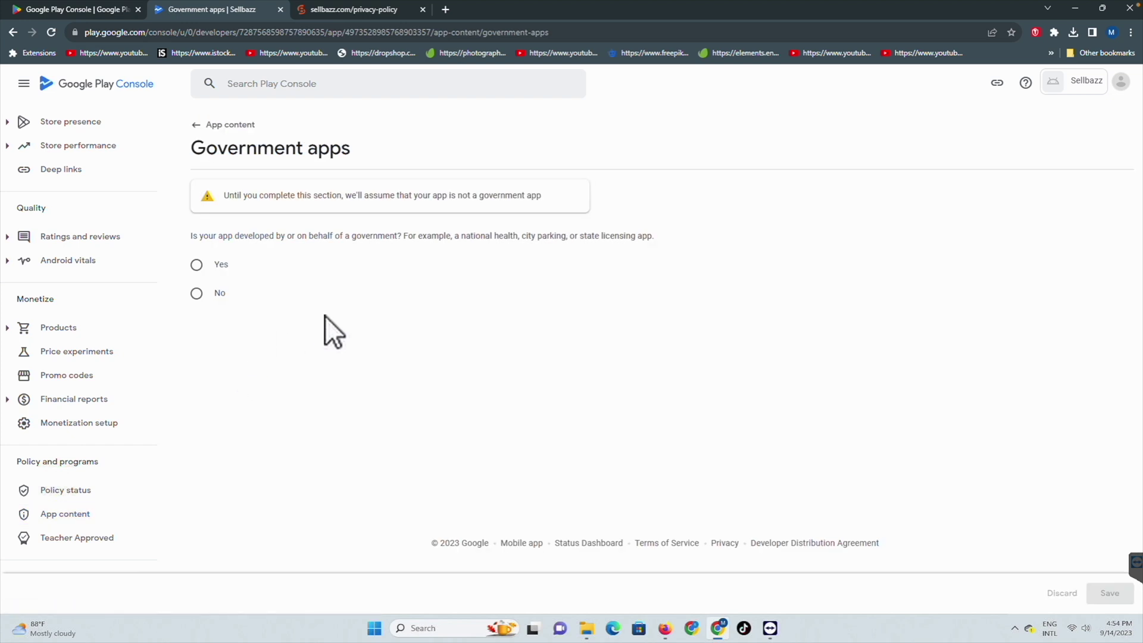
pyautogui.click(196, 293)
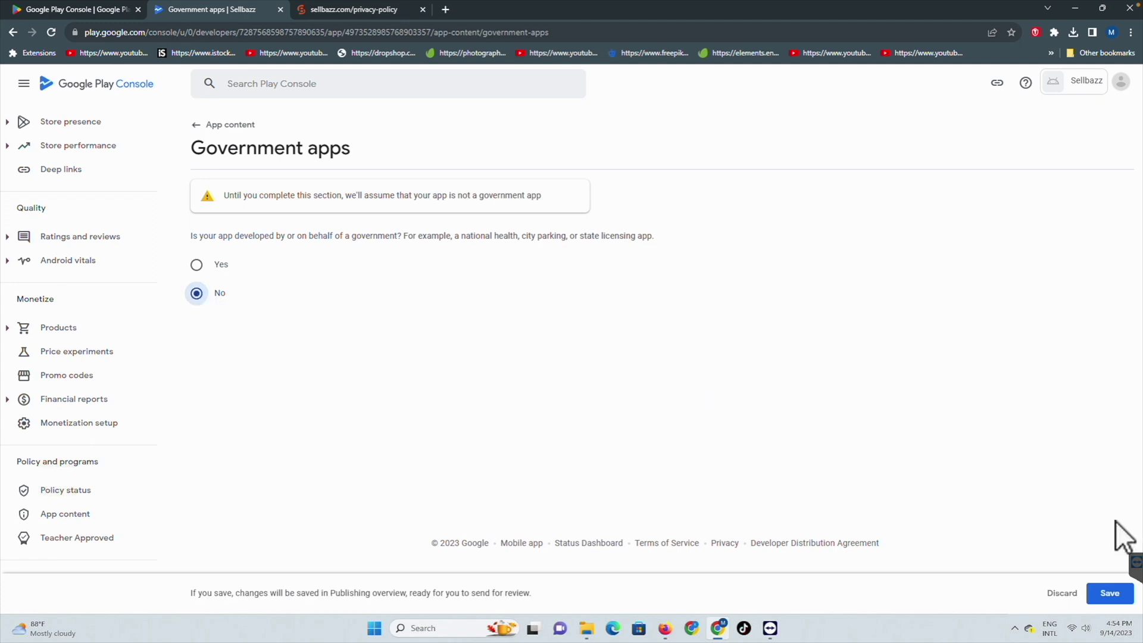
pyautogui.click(1120, 594)
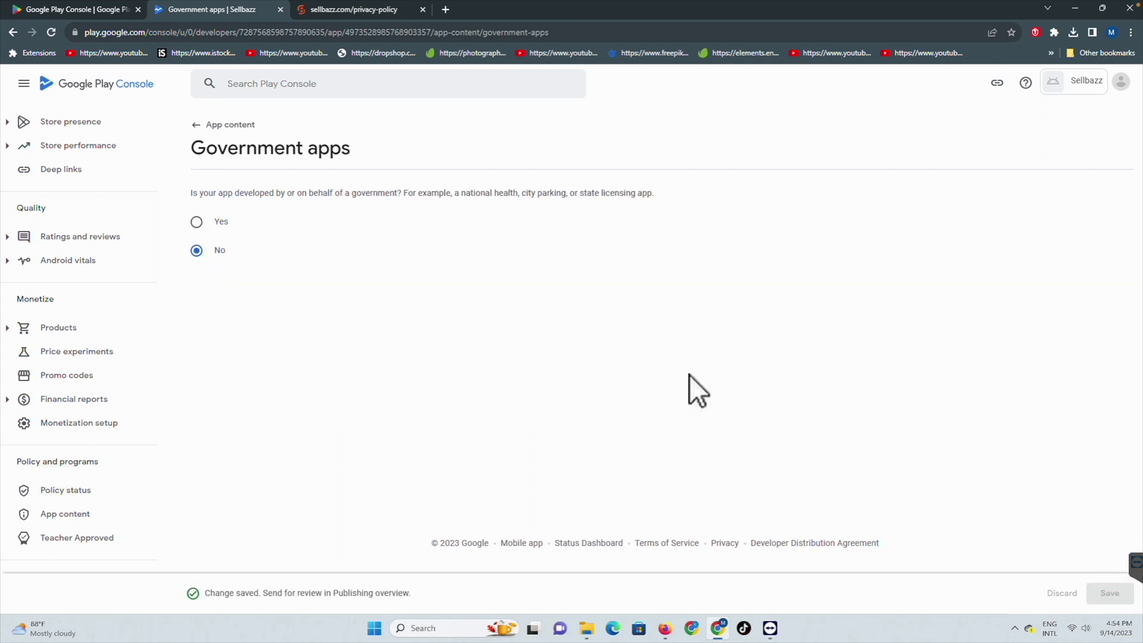
pyautogui.click(223, 125)
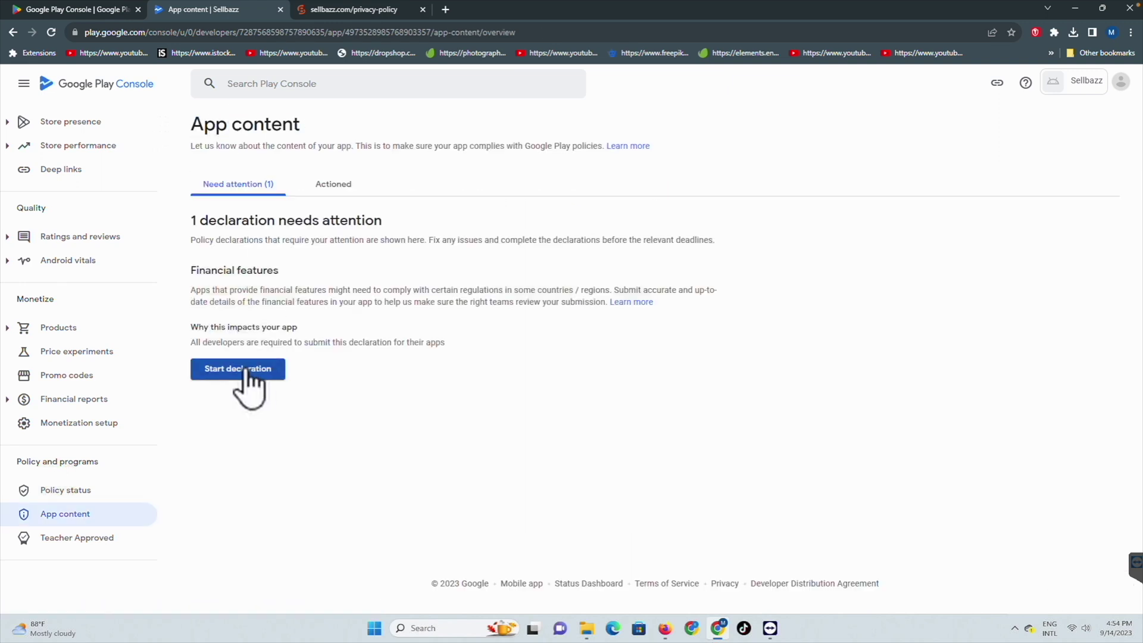
# Step: Declare 'My app doesn't provide any financial features' and save the Financial features declaration
pyautogui.click(246, 371)
pyautogui.scroll(-8, 265, 409)
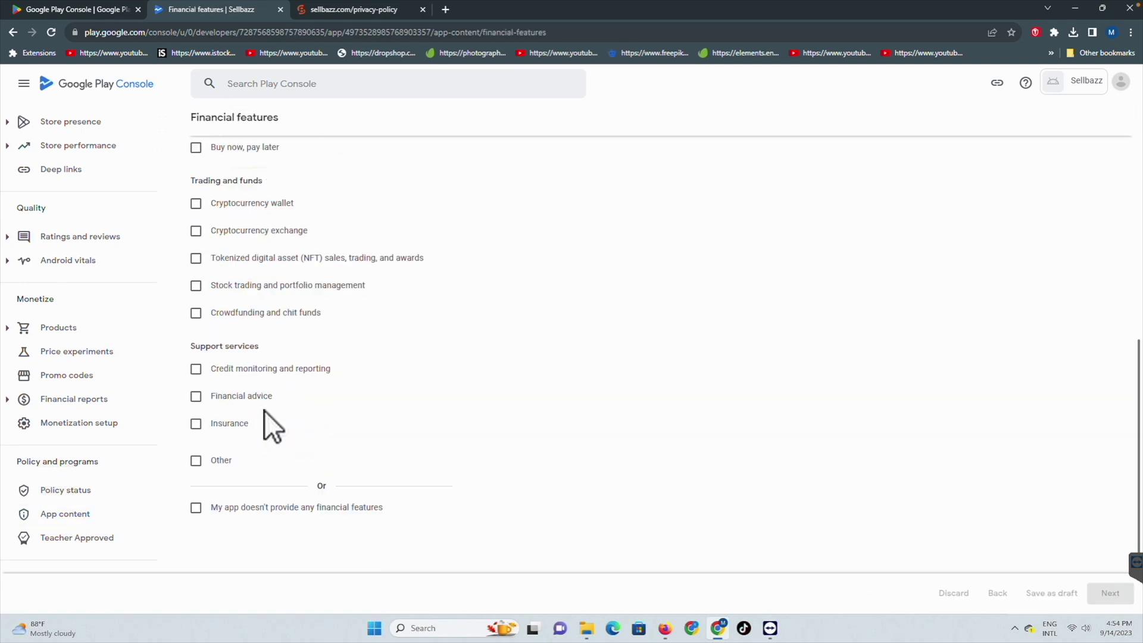
pyautogui.scroll(-2, 265, 409)
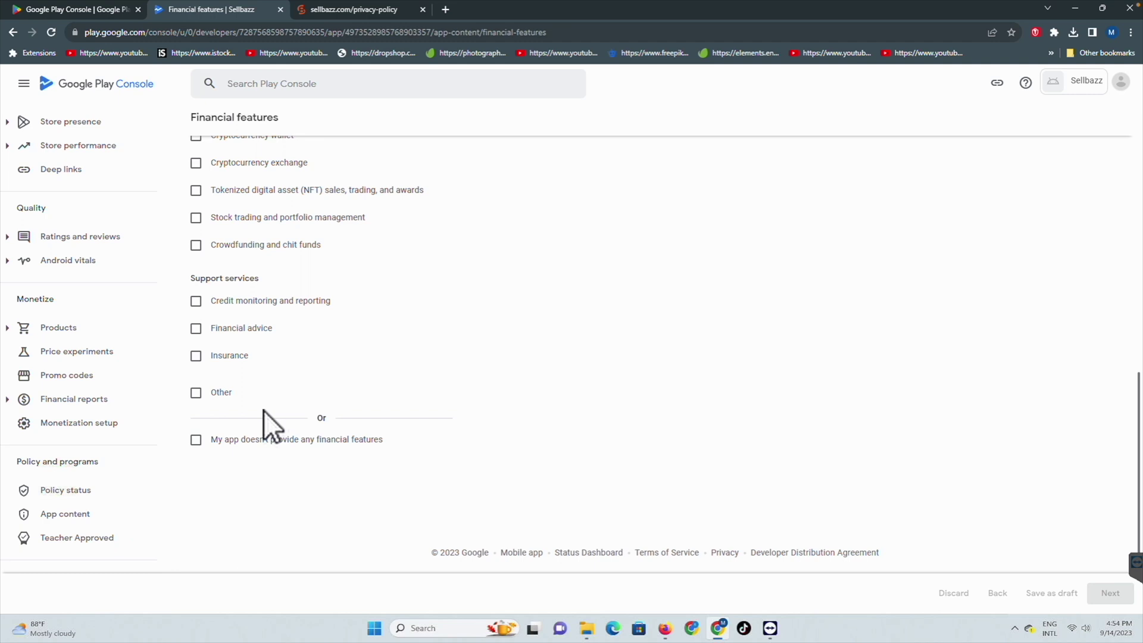
pyautogui.click(197, 440)
pyautogui.scroll(3, 268, 339)
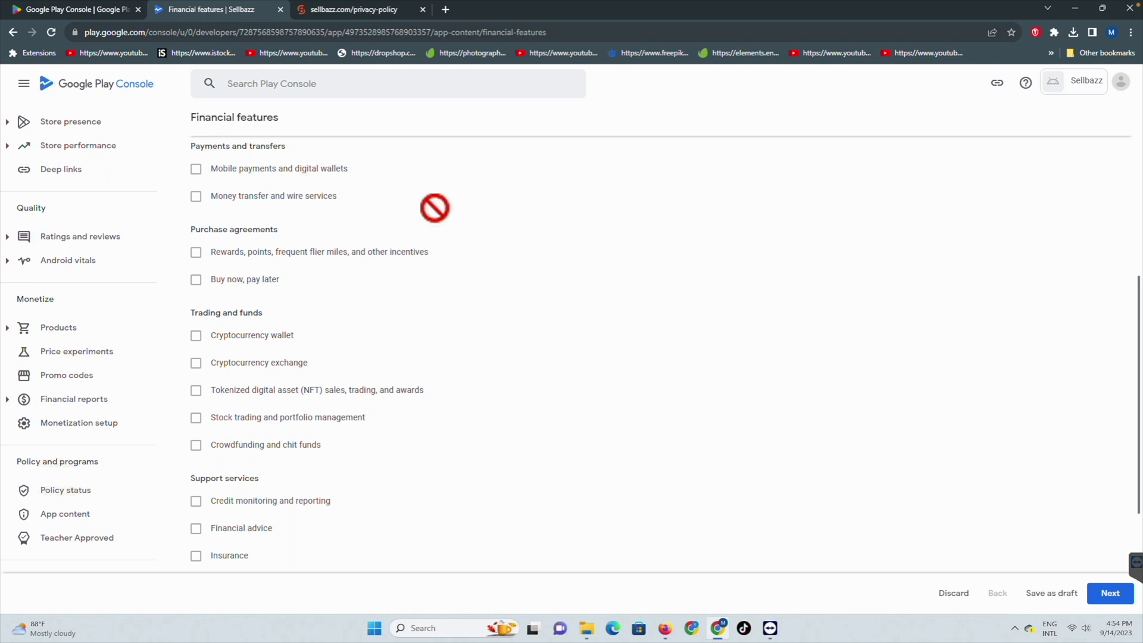
pyautogui.scroll(5, 402, 310)
pyautogui.scroll(1, 402, 310)
pyautogui.scroll(-2, 417, 312)
pyautogui.click(1106, 593)
pyautogui.click(1107, 604)
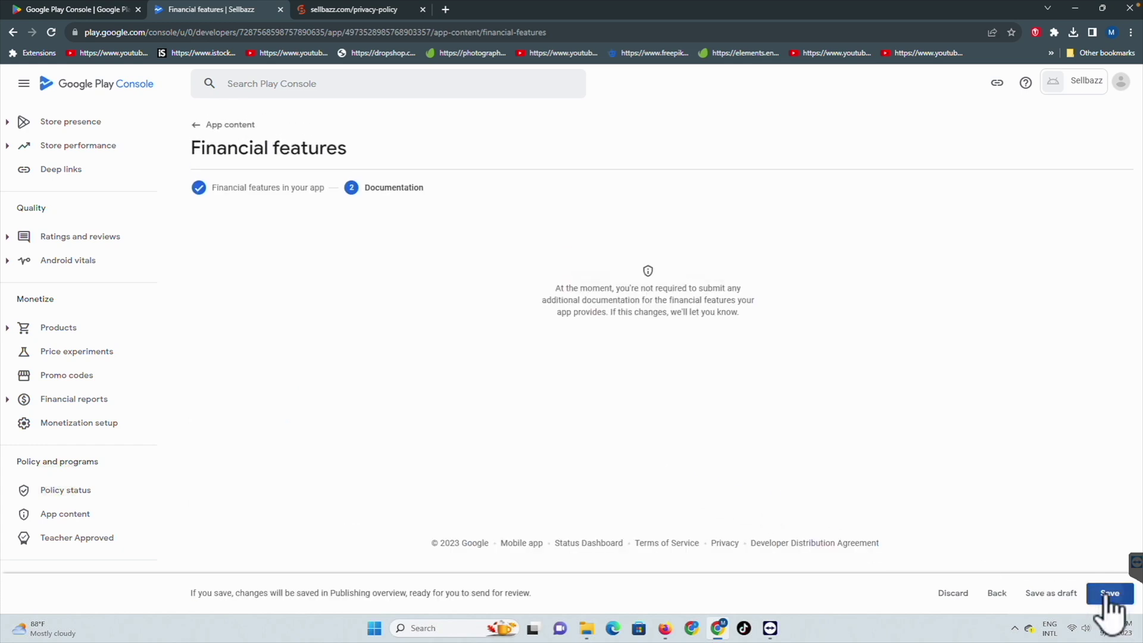
pyautogui.click(217, 126)
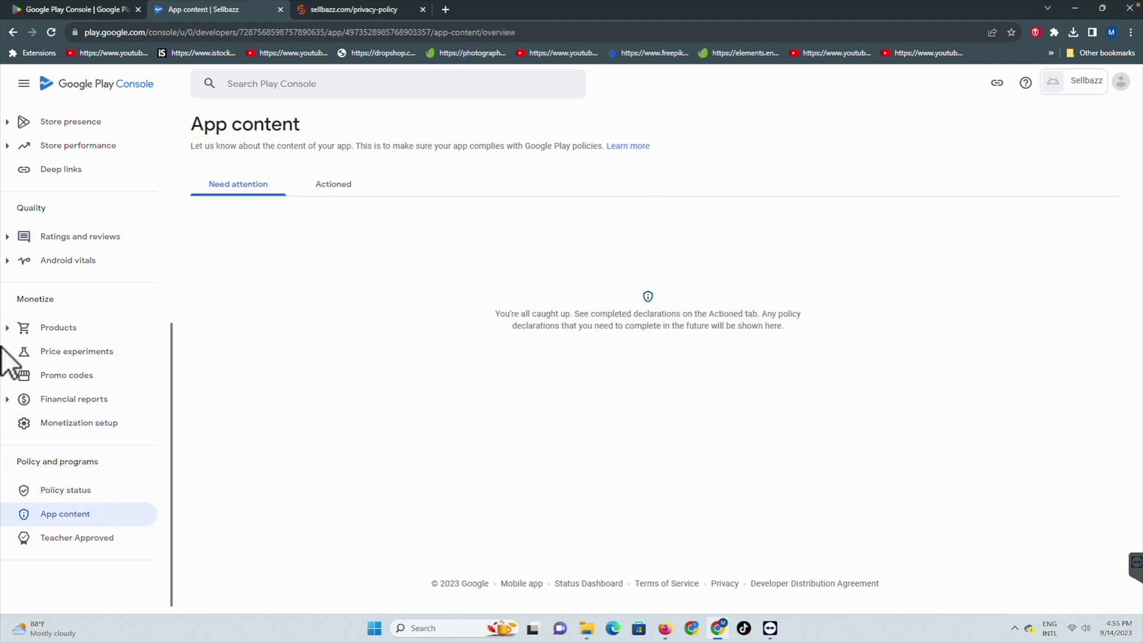
# Step: From the Dashboard, open the 'Select an app category and provide contact details' task
pyautogui.scroll(5, 114, 387)
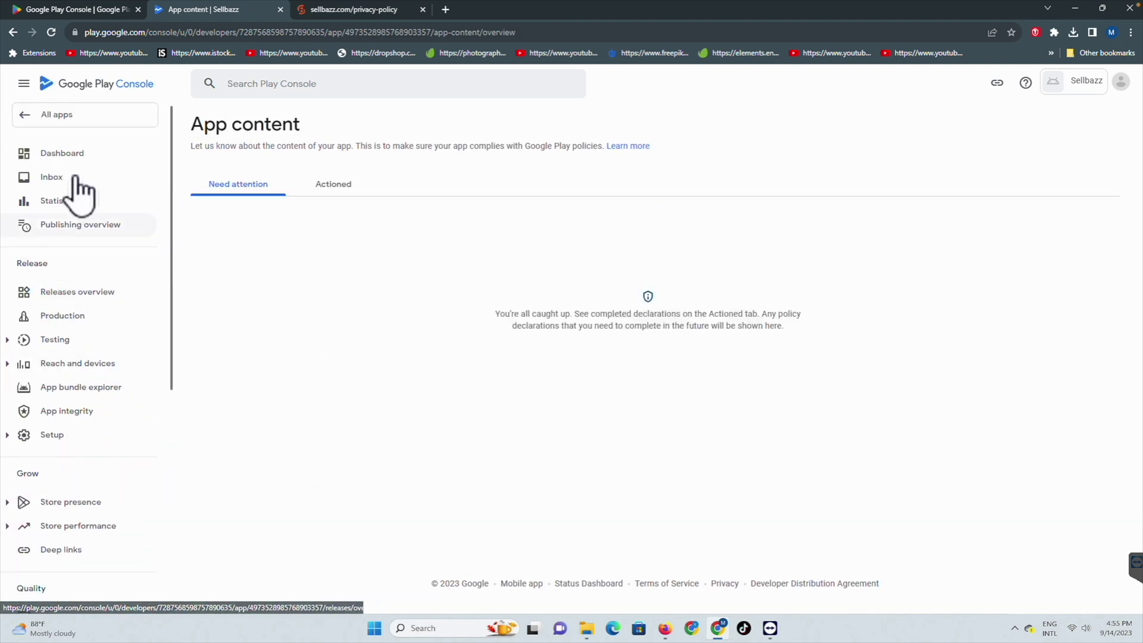
pyautogui.click(71, 157)
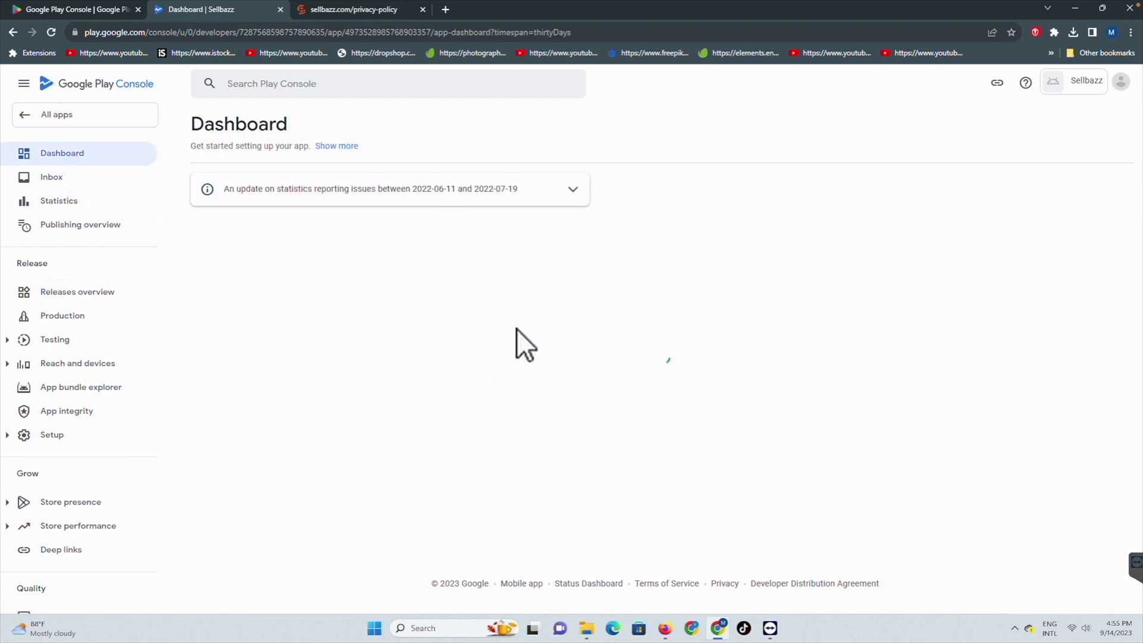
pyautogui.scroll(-3, 456, 357)
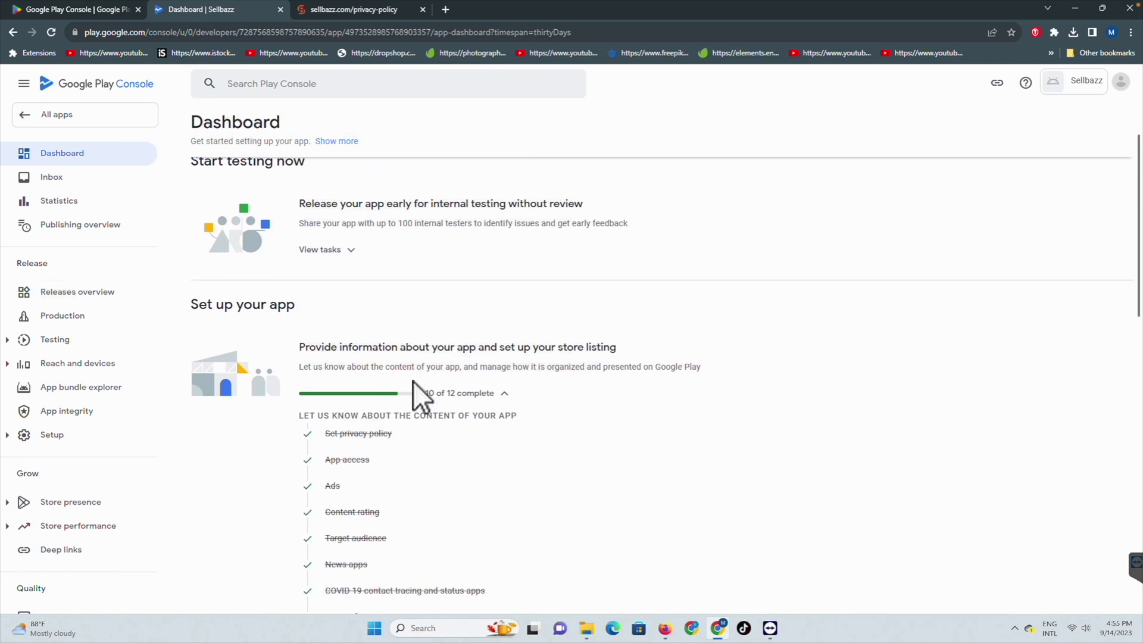
pyautogui.scroll(-1, 424, 373)
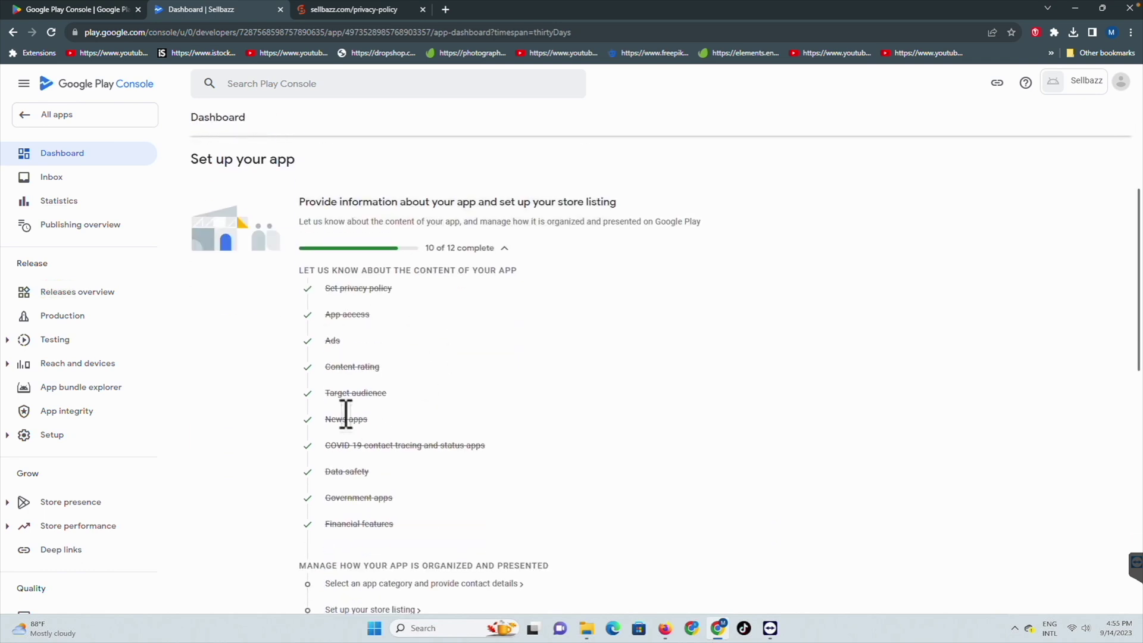
pyautogui.scroll(-2, 357, 387)
pyautogui.scroll(-3, 339, 393)
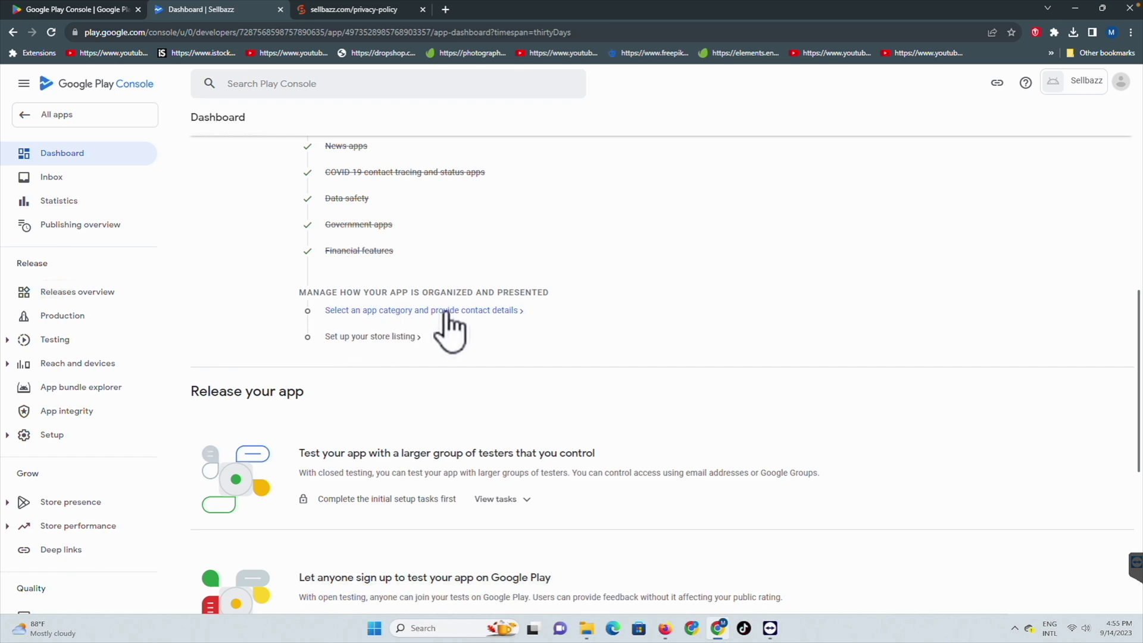
pyautogui.scroll(-1, 446, 315)
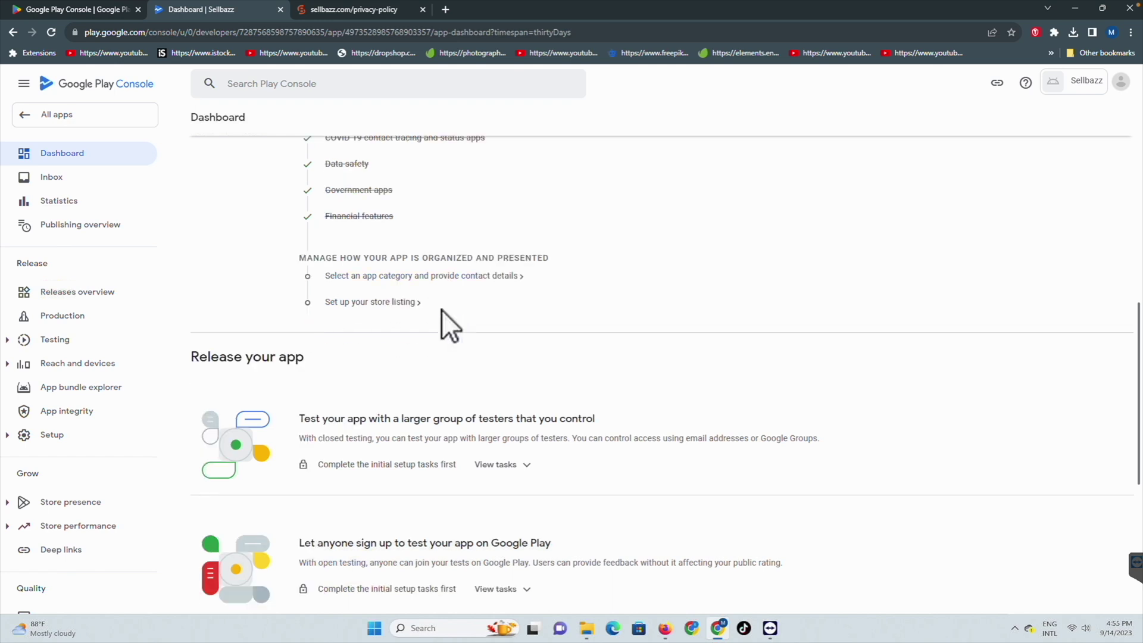
pyautogui.click(441, 263)
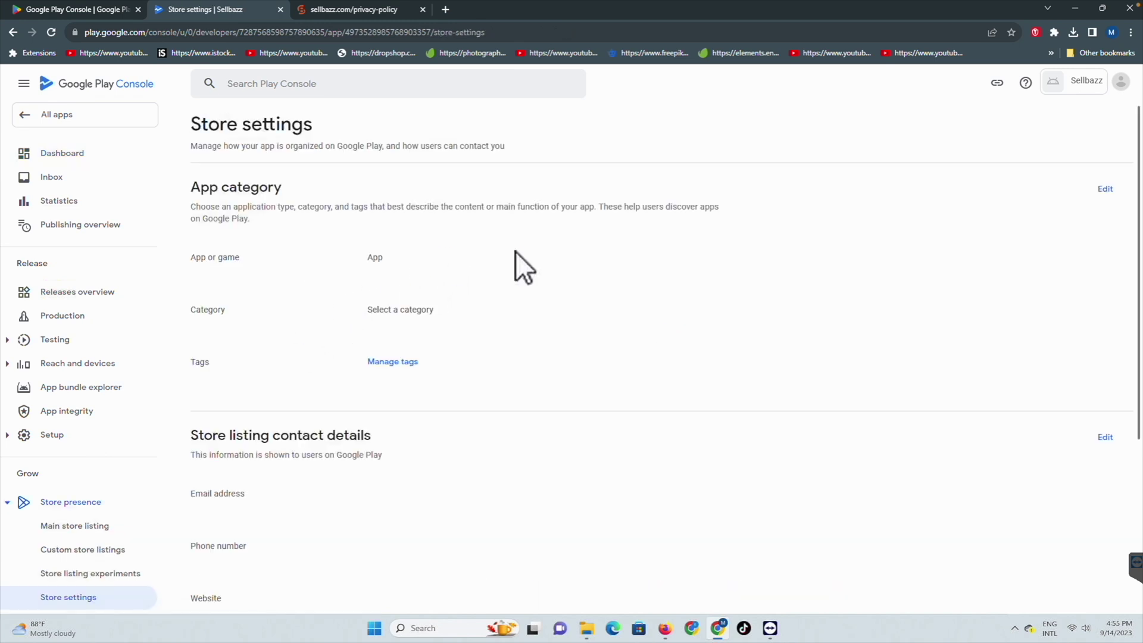
# Step: Set the app category to Shopping and save it
pyautogui.click(1105, 189)
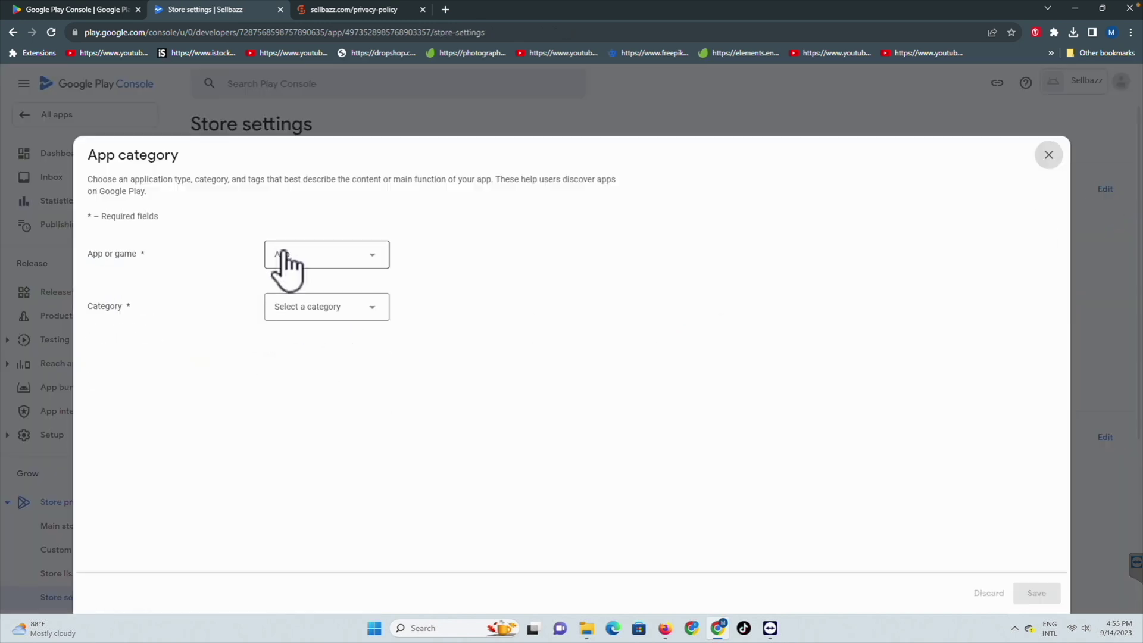
pyautogui.click(314, 309)
pyautogui.scroll(-6, 326, 506)
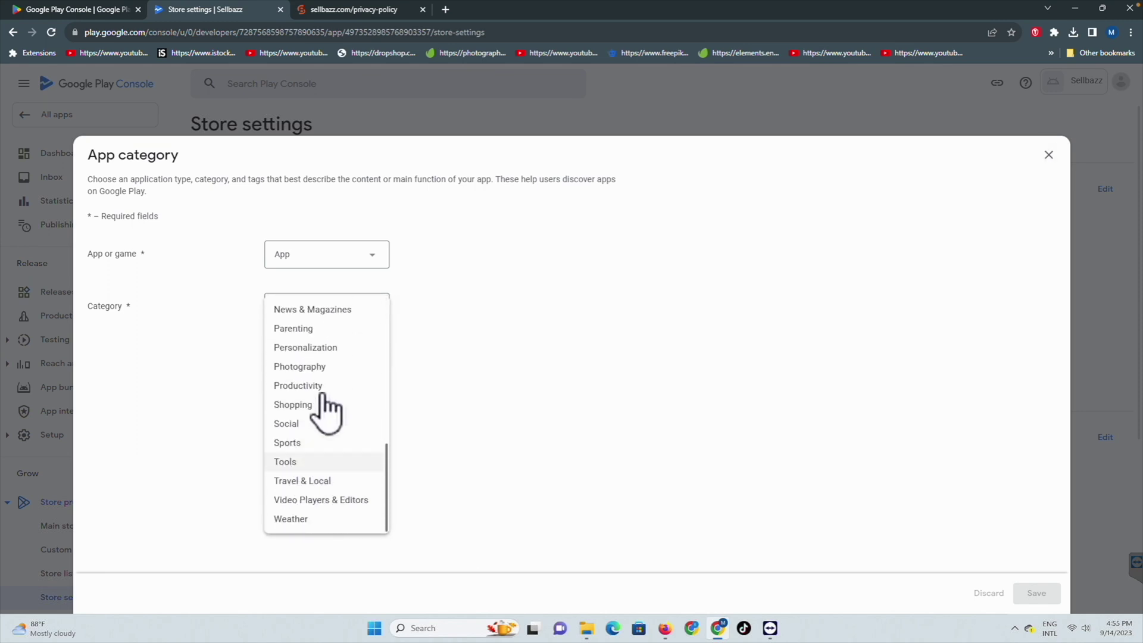
pyautogui.click(316, 404)
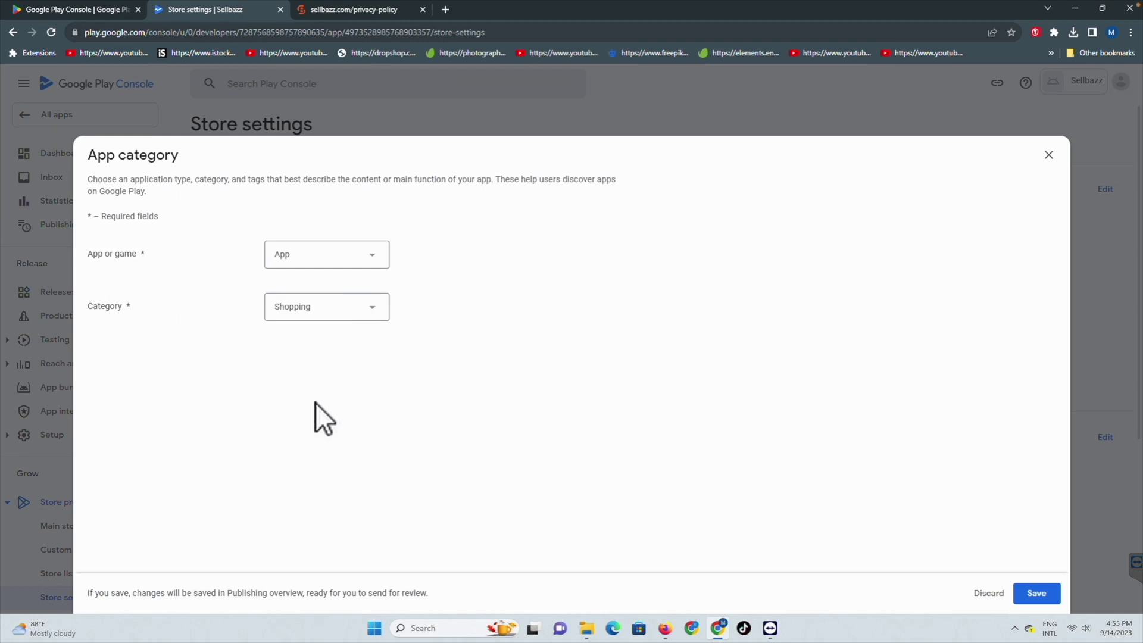
pyautogui.click(1035, 595)
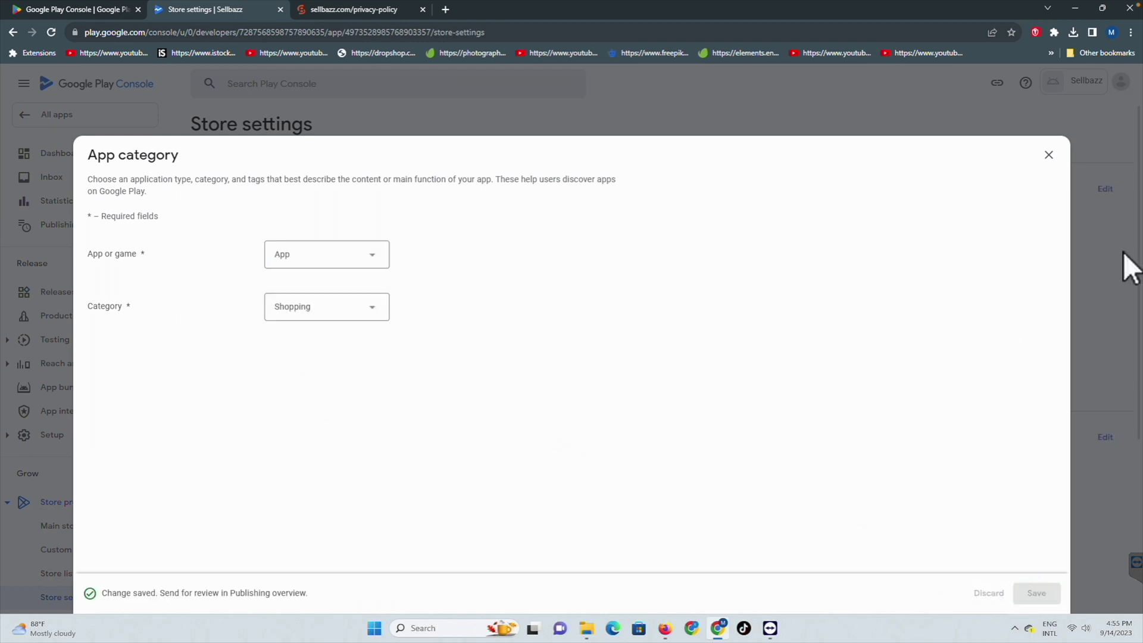
pyautogui.click(1049, 156)
# Step: Search the tags for 'shop' and apply the Shopping tag to the app
pyautogui.click(394, 362)
pyautogui.click(952, 228)
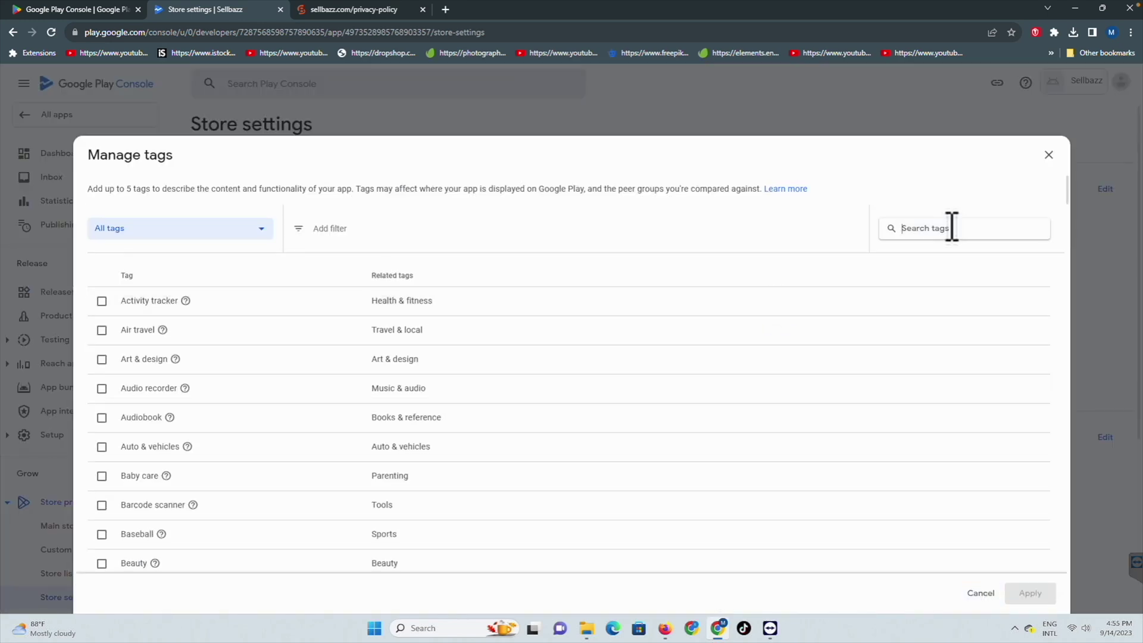
pyautogui.write('shool')
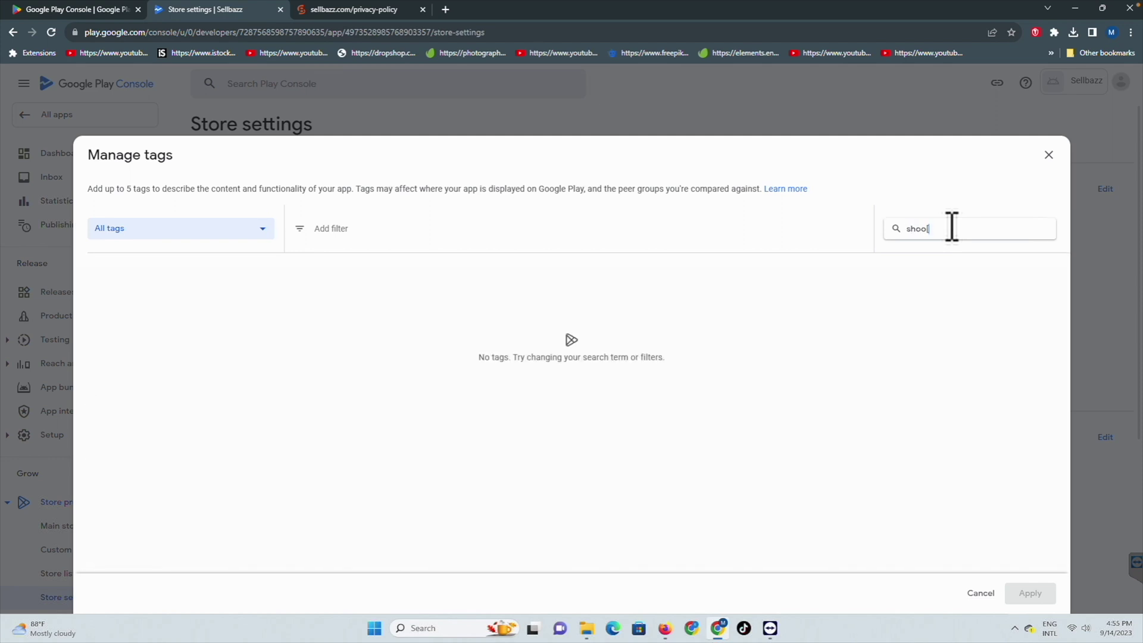
pyautogui.press('BackSpace')
pyautogui.write('pi')
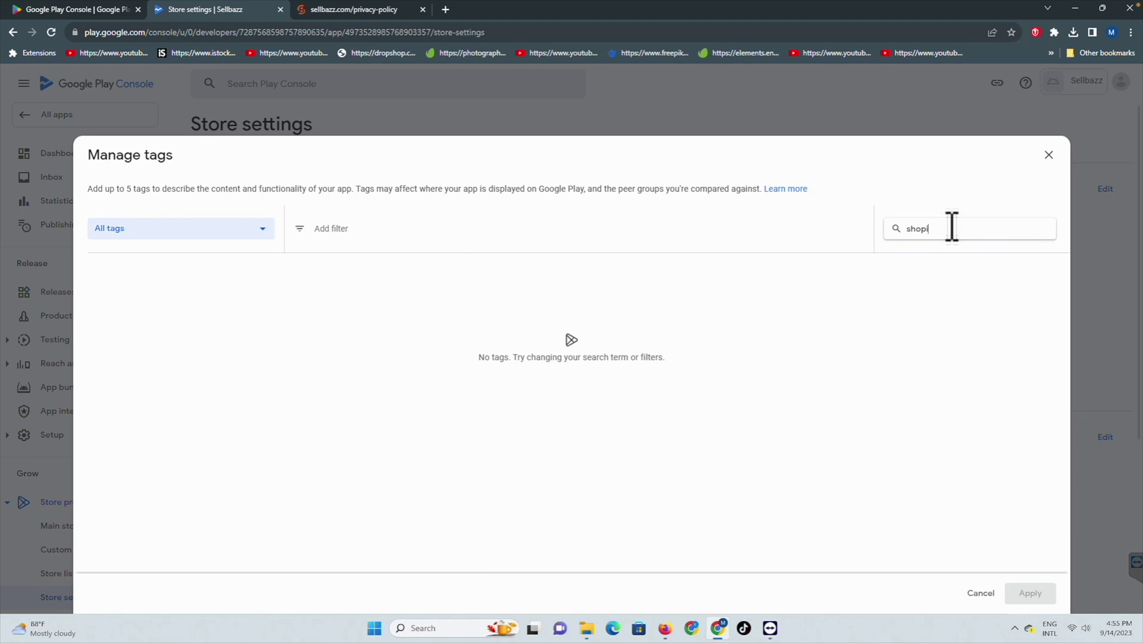
pyautogui.press('BackSpace')
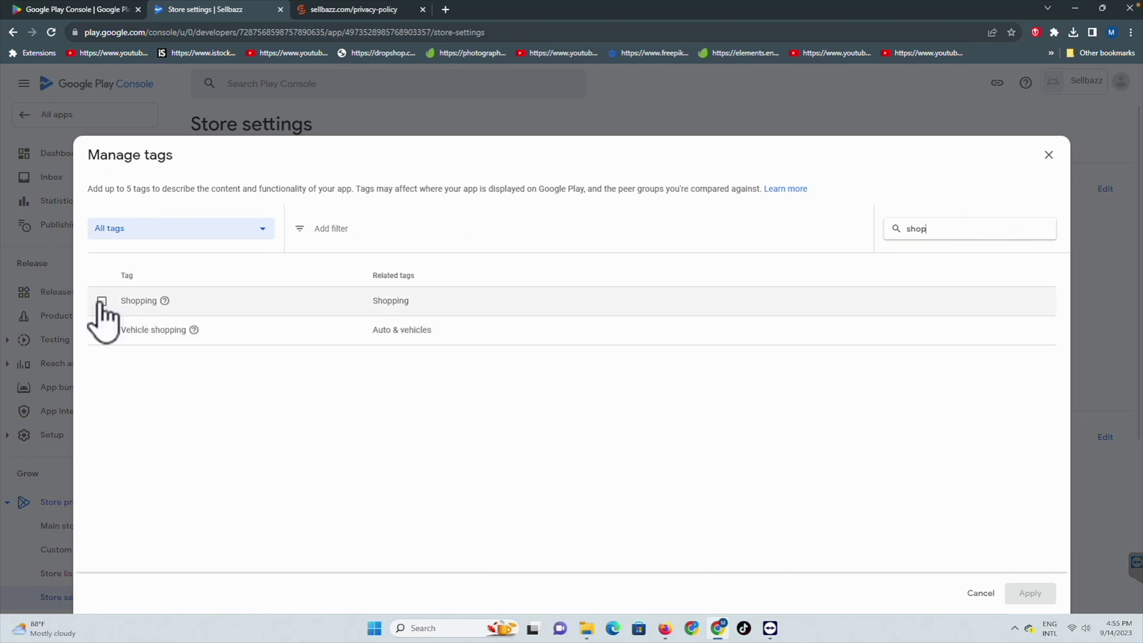
pyautogui.click(102, 301)
pyautogui.click(1033, 594)
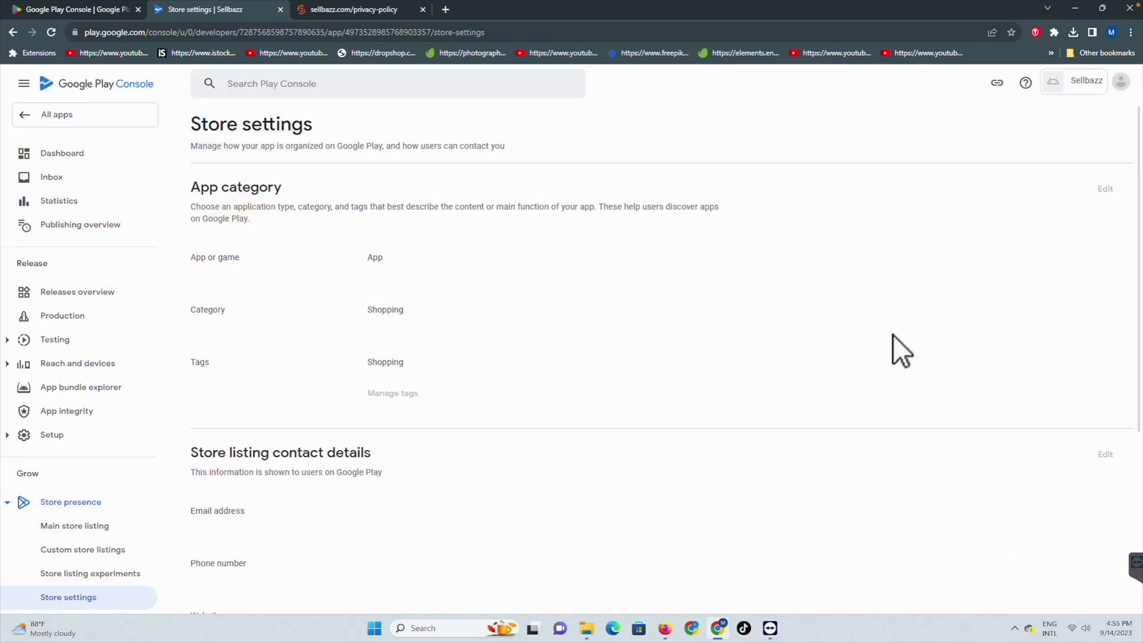
pyautogui.scroll(-4, 466, 383)
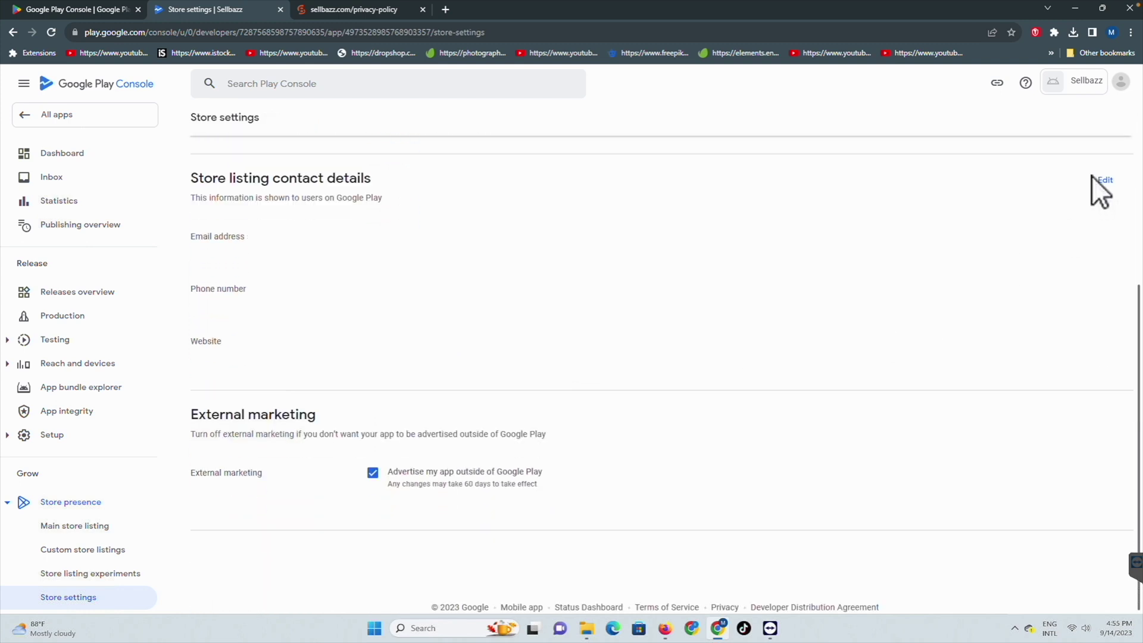
pyautogui.click(1105, 180)
pyautogui.click(323, 343)
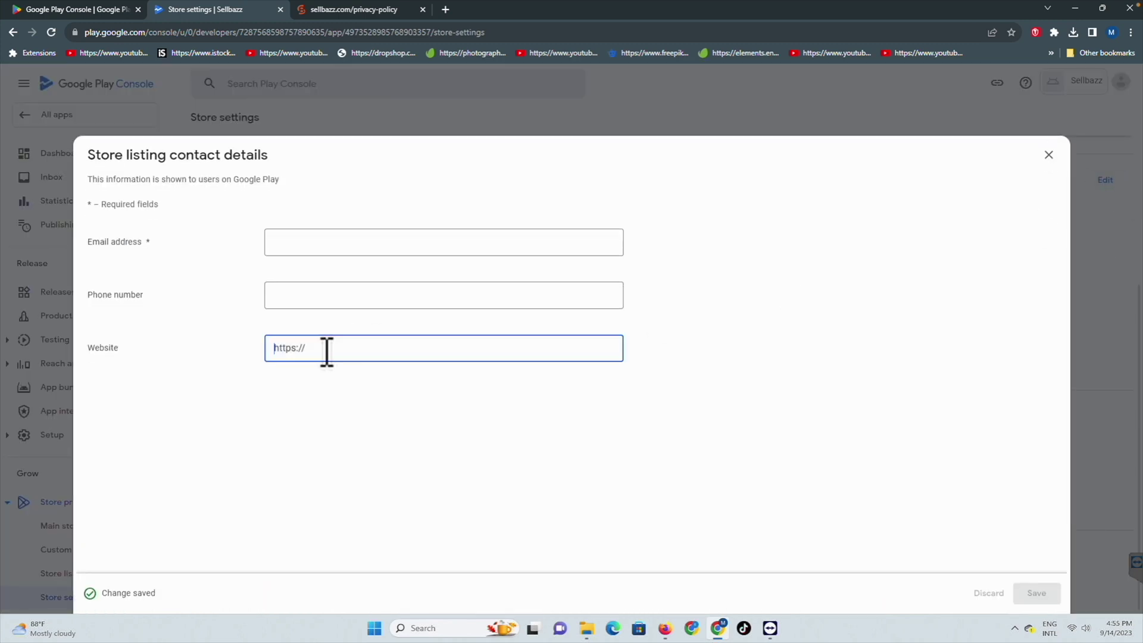
pyautogui.write('https://sellbazz.com')
pyautogui.click(301, 253)
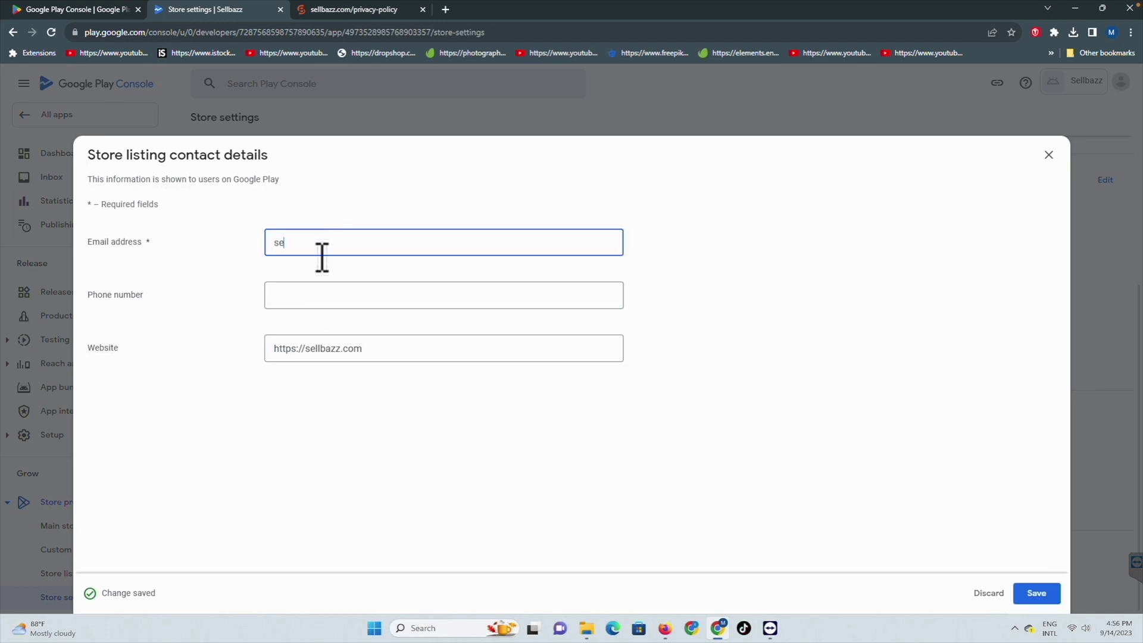
pyautogui.click(1035, 592)
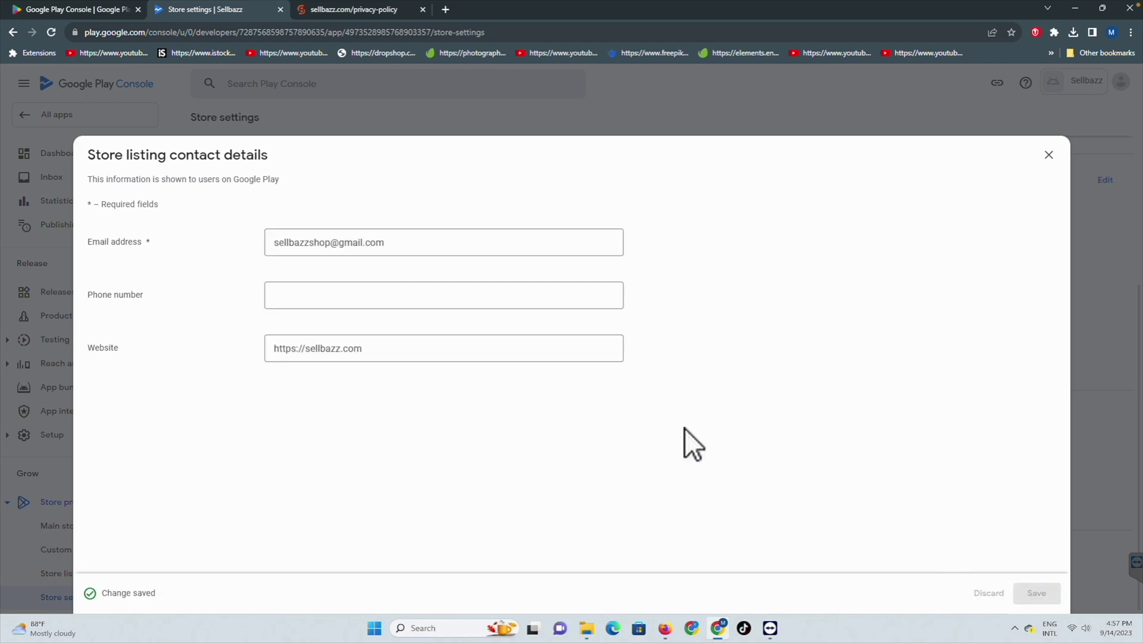
# Step: Leave the phone number blank, discarding the stray entry when closing the editor
pyautogui.hotkey('shift', 'Tab')
pyautogui.hotkey('shift', 'Tab')
pyautogui.write('0')
pyautogui.click(1048, 155)
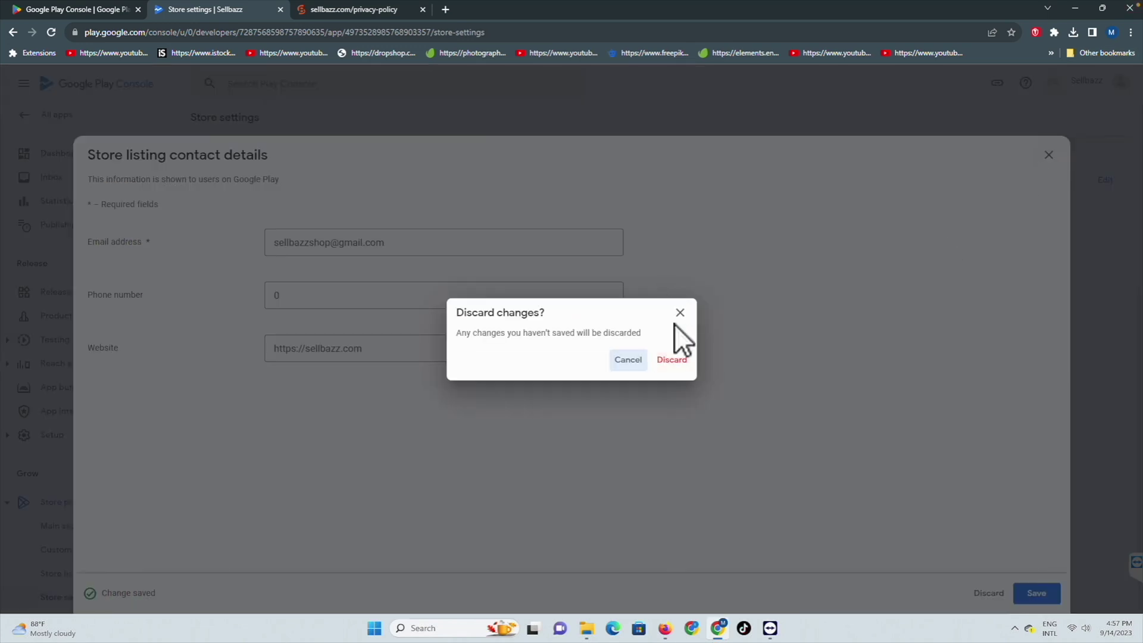
pyautogui.click(677, 359)
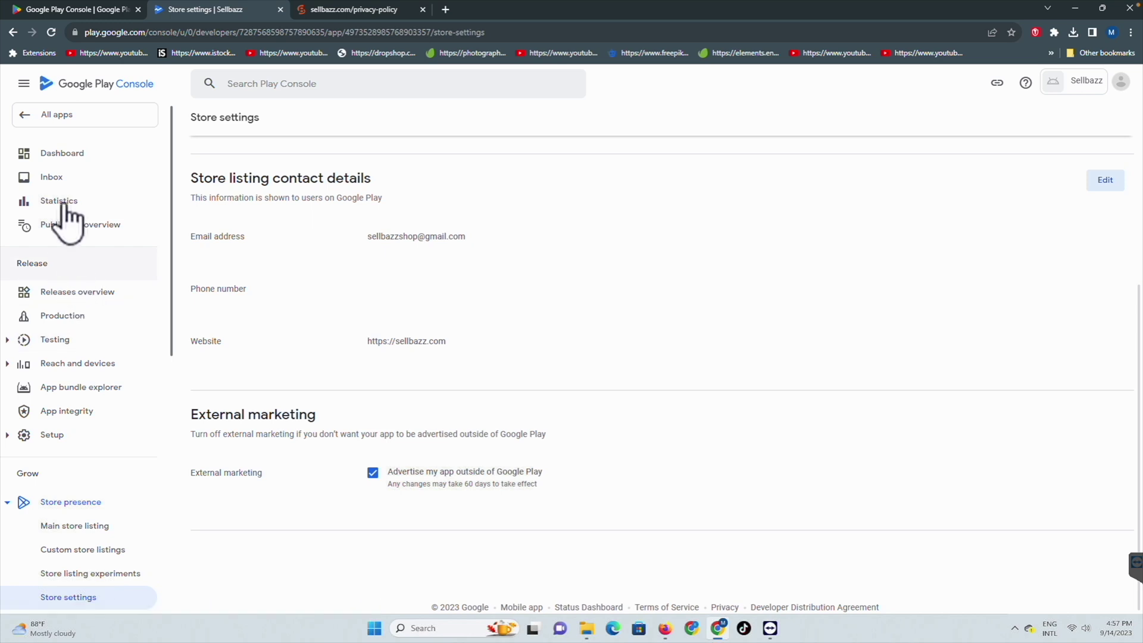
# Step: From the Dashboard, open the Main store listing and begin uploading the app icon image
pyautogui.click(62, 154)
pyautogui.scroll(-9, 547, 319)
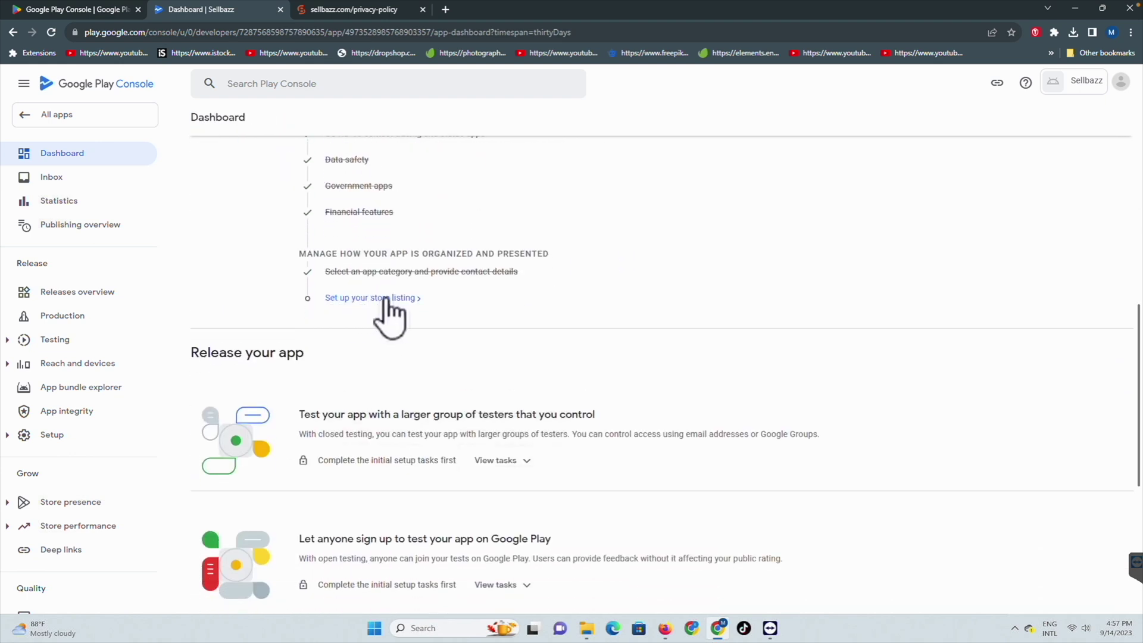
pyautogui.click(354, 297)
pyautogui.scroll(-6, 495, 306)
pyautogui.scroll(-3, 491, 327)
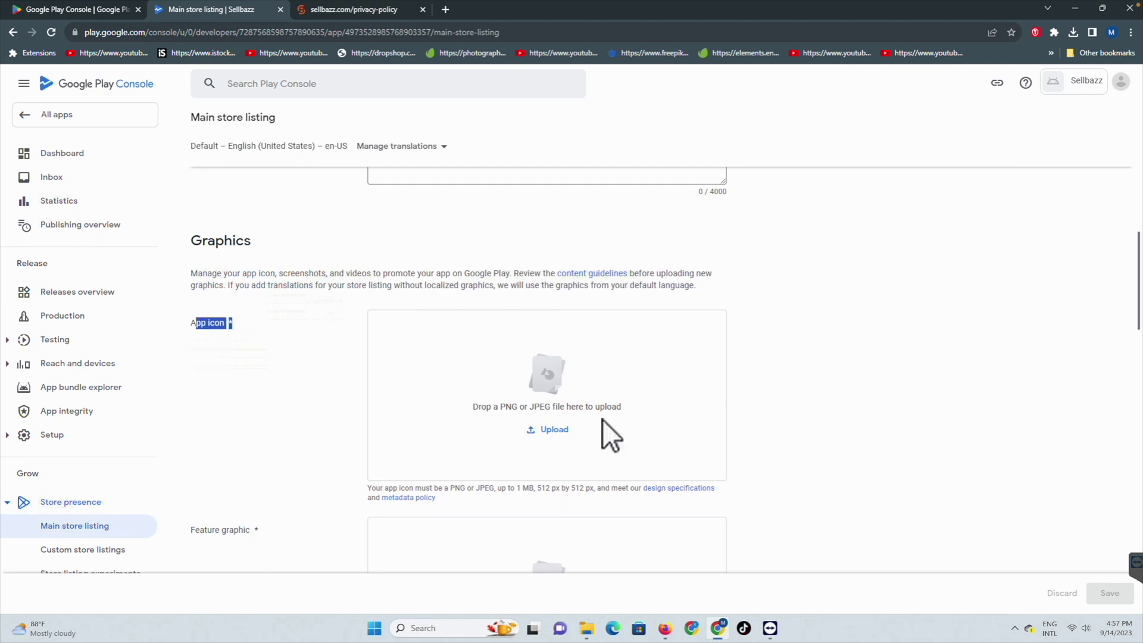
pyautogui.click(545, 429)
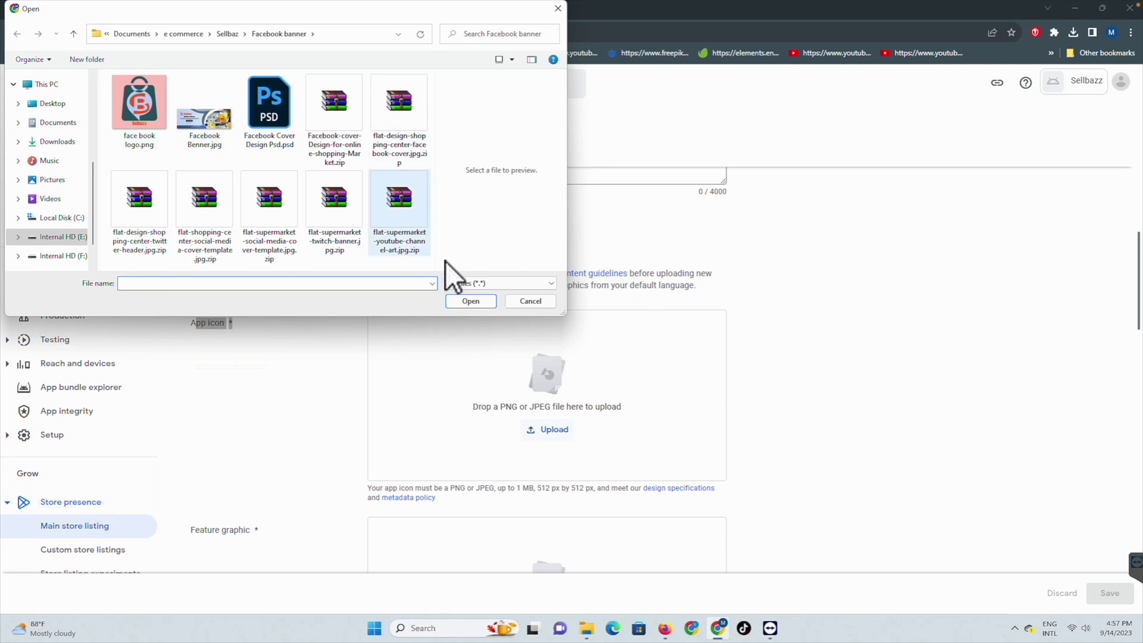
# Step: Set the shopping-bag logo from Desktop > Sellbazz apps file as the app icon
pyautogui.click(46, 104)
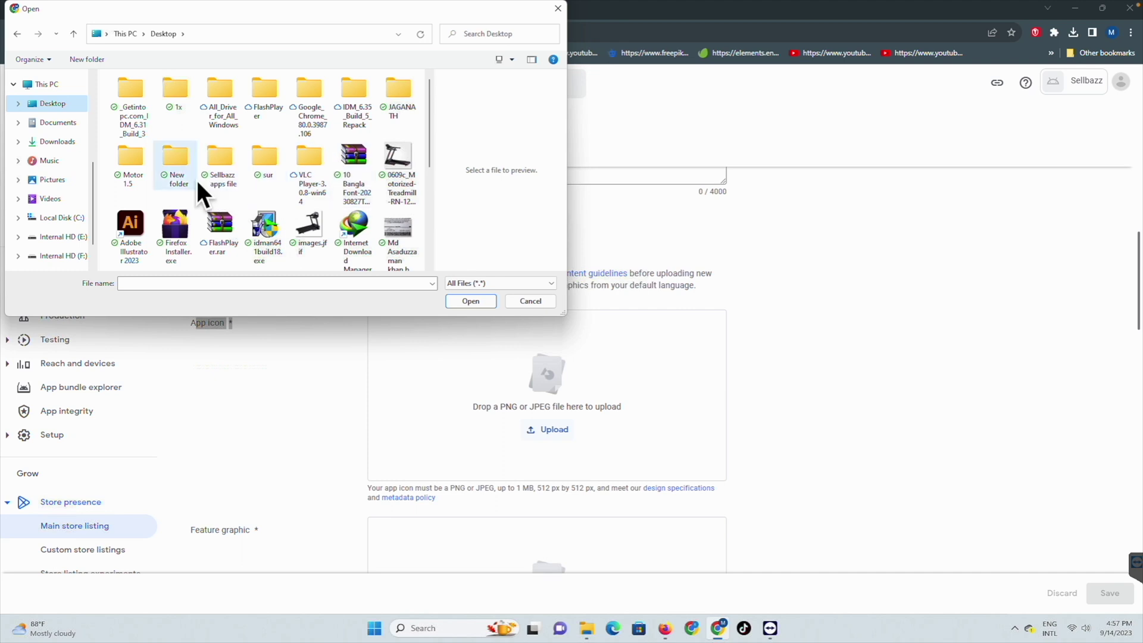
pyautogui.doubleClick(216, 157)
pyautogui.click(266, 113)
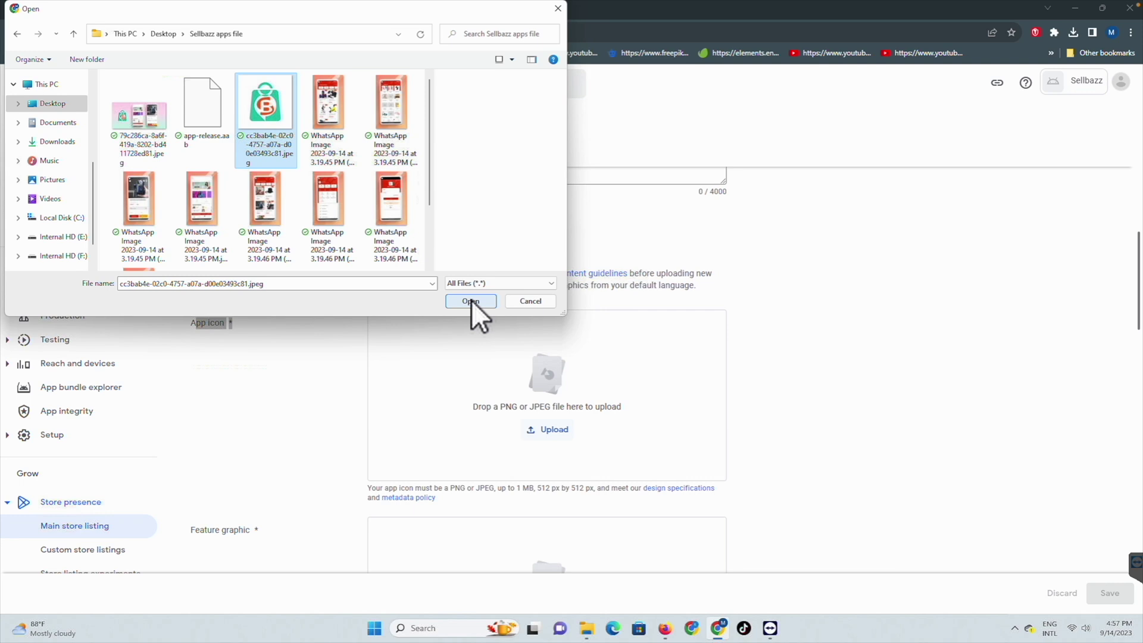
pyautogui.click(470, 301)
# Step: Upload the pink promotional banner image as the feature graphic
pyautogui.scroll(-1, 428, 417)
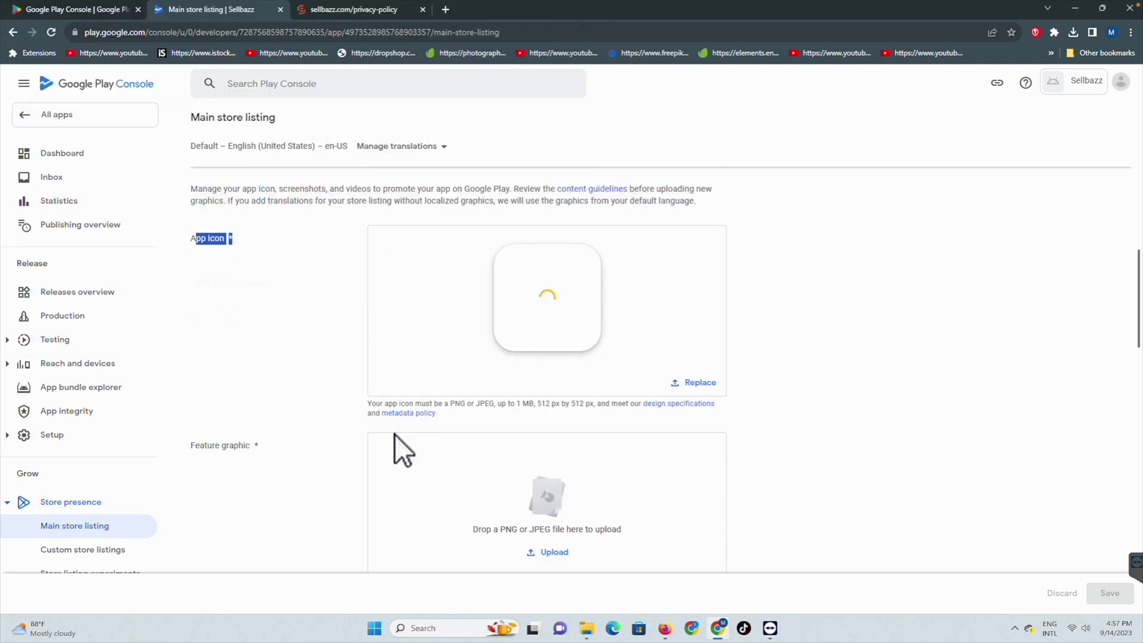
pyautogui.scroll(-1, 417, 443)
pyautogui.click(547, 489)
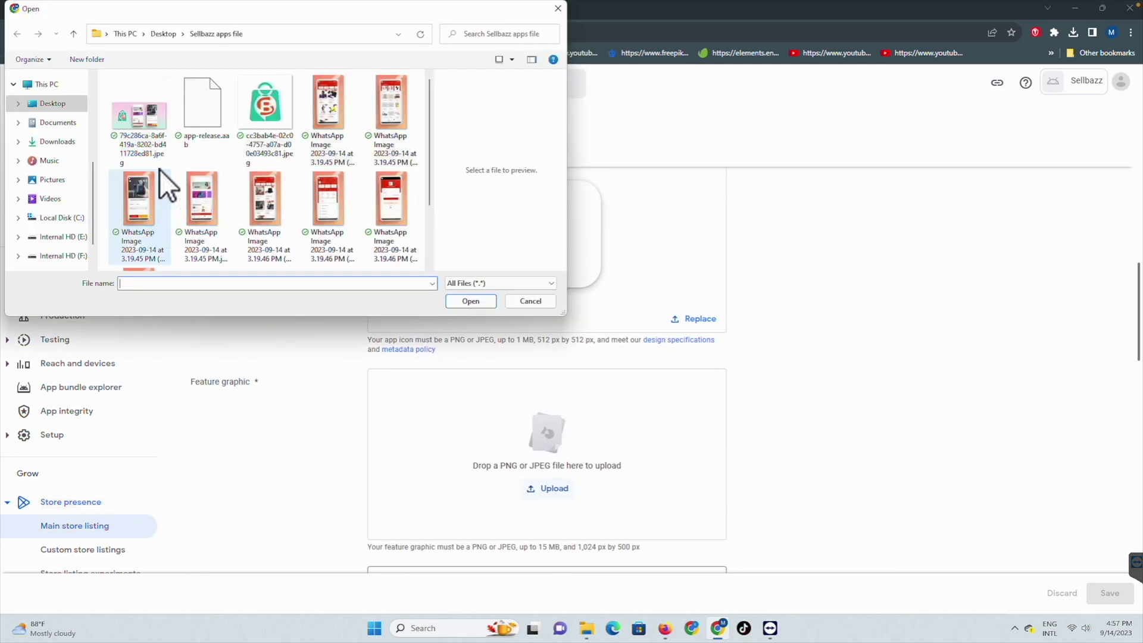
pyautogui.click(138, 119)
pyautogui.click(470, 301)
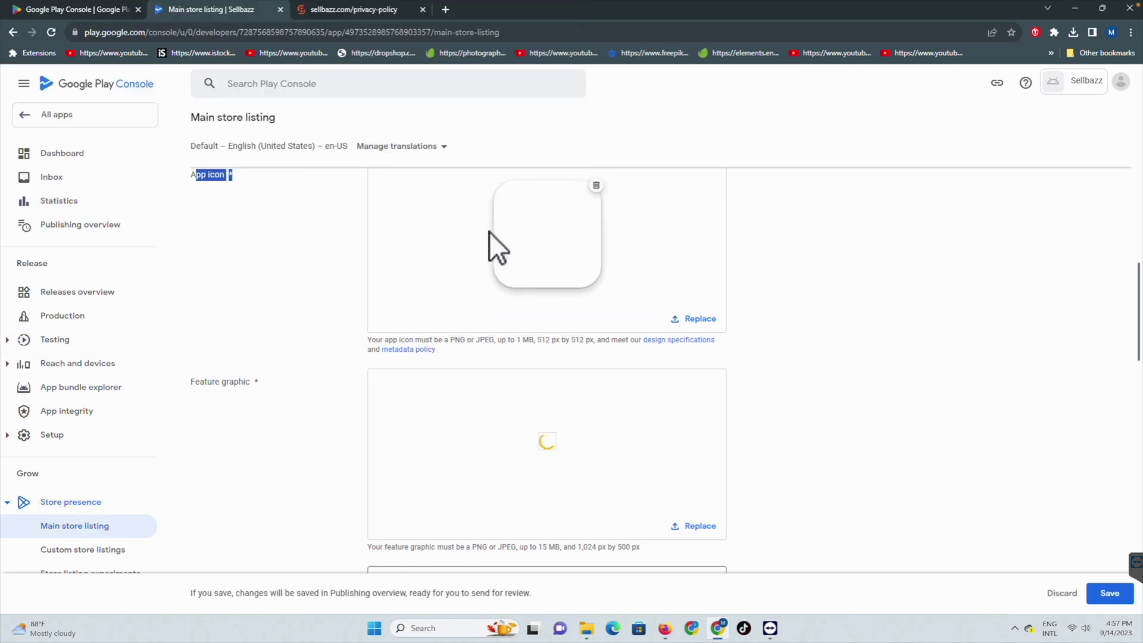
pyautogui.scroll(-1, 454, 313)
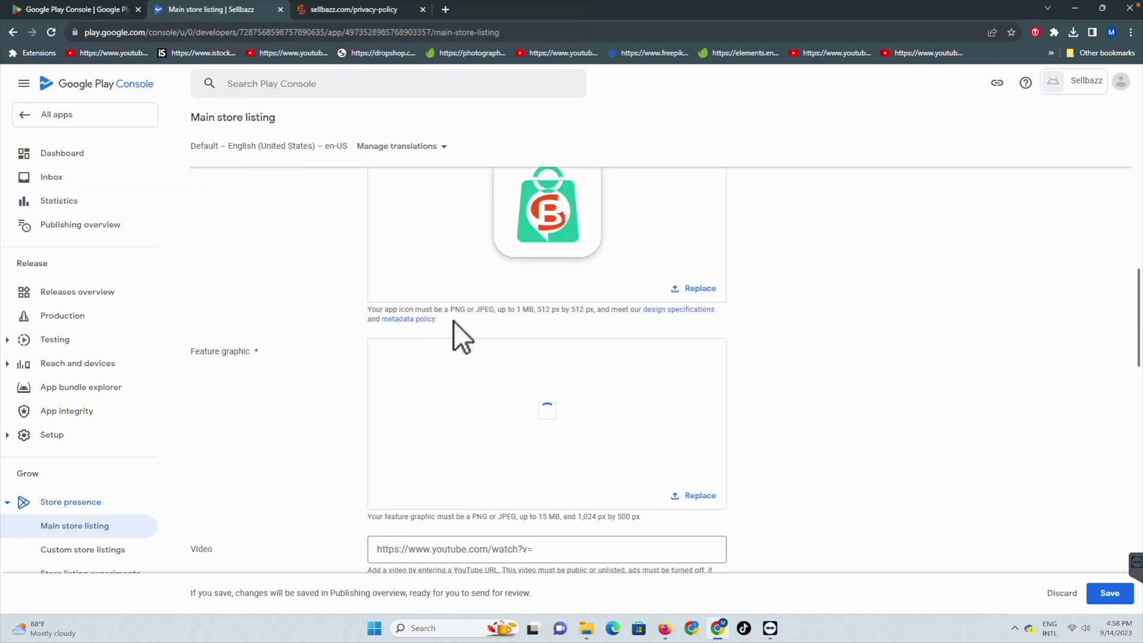
pyautogui.scroll(1, 454, 320)
pyautogui.moveTo(454, 320); pyautogui.dragTo(499, 224)
pyautogui.scroll(-4, 445, 293)
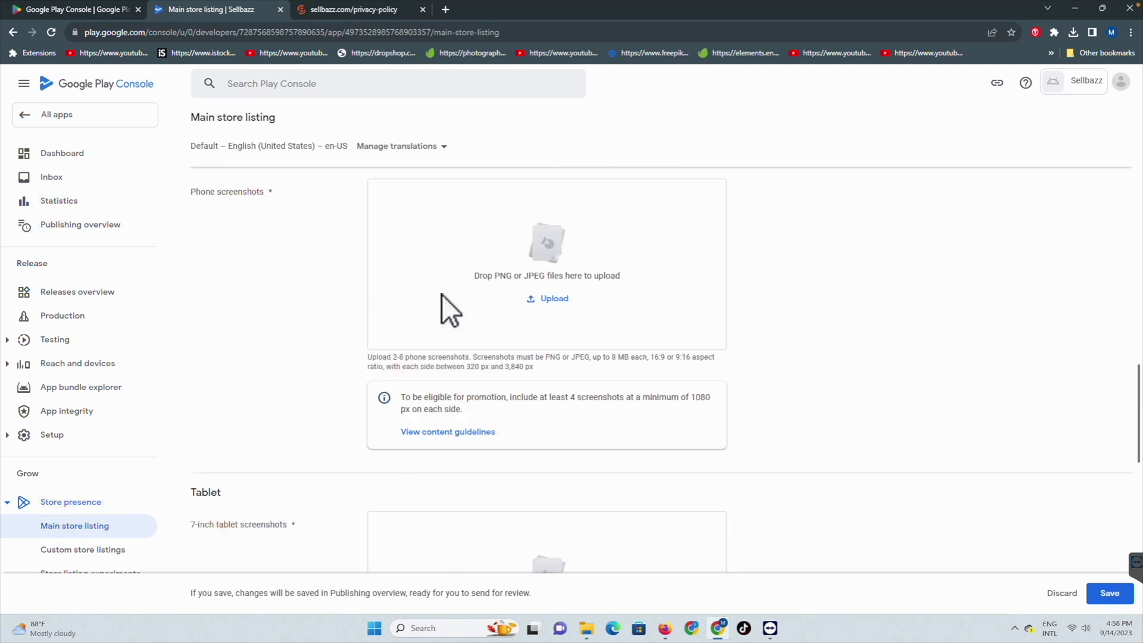
# Step: Upload the five bottom-row app screens as phone screenshots
pyautogui.click(548, 298)
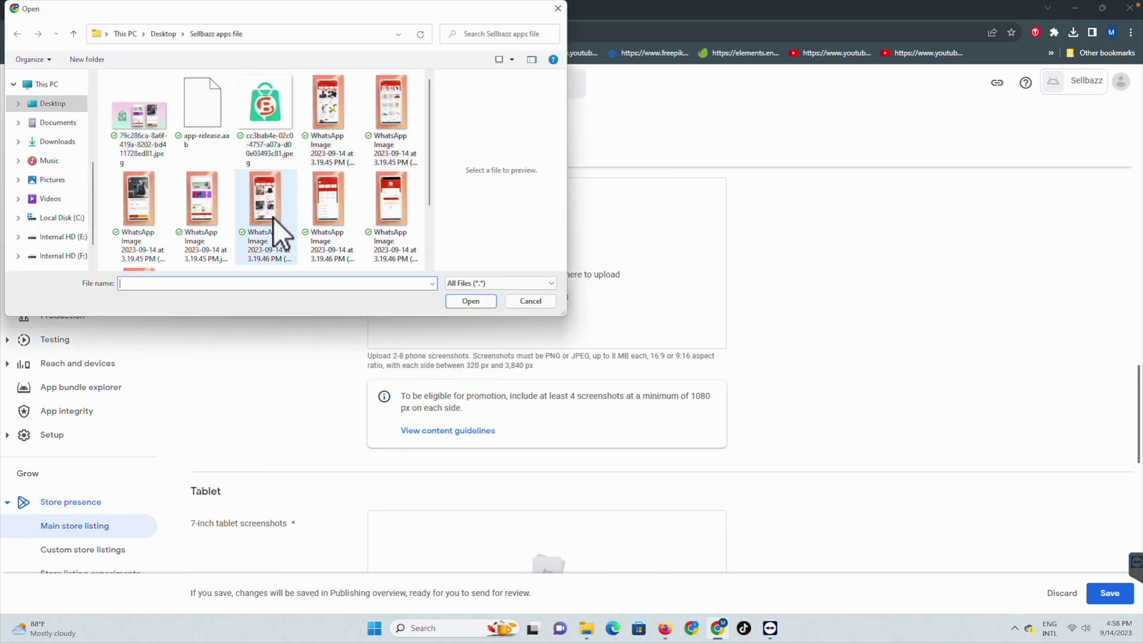
pyautogui.moveTo(305, 80); pyautogui.dragTo(387, 231)
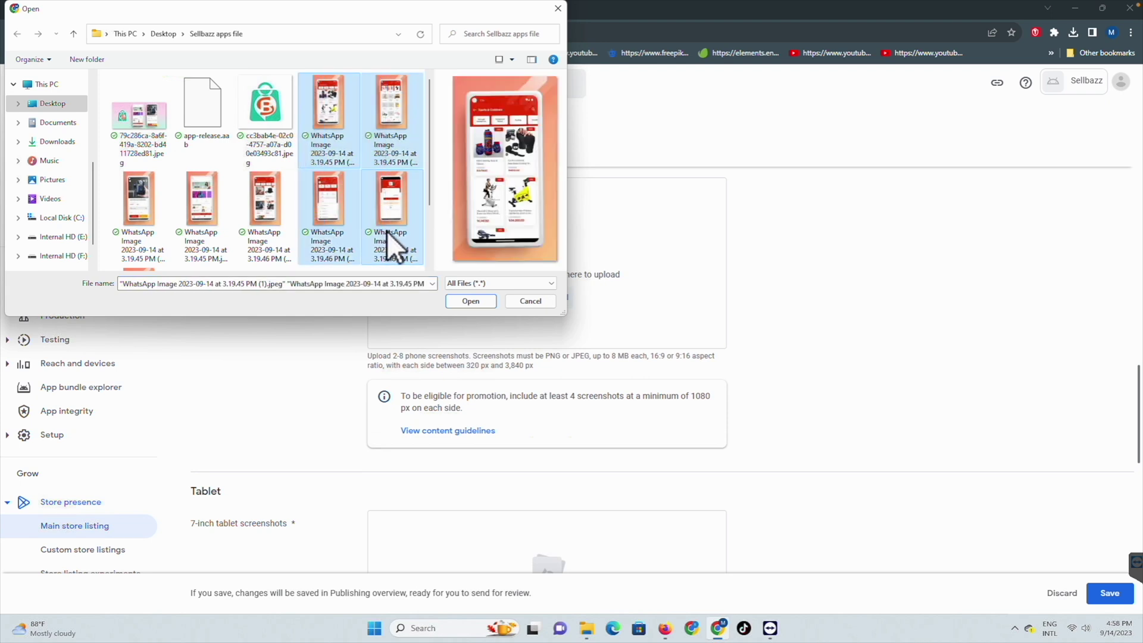
pyautogui.moveTo(113, 181); pyautogui.dragTo(390, 212)
pyautogui.click(395, 105)
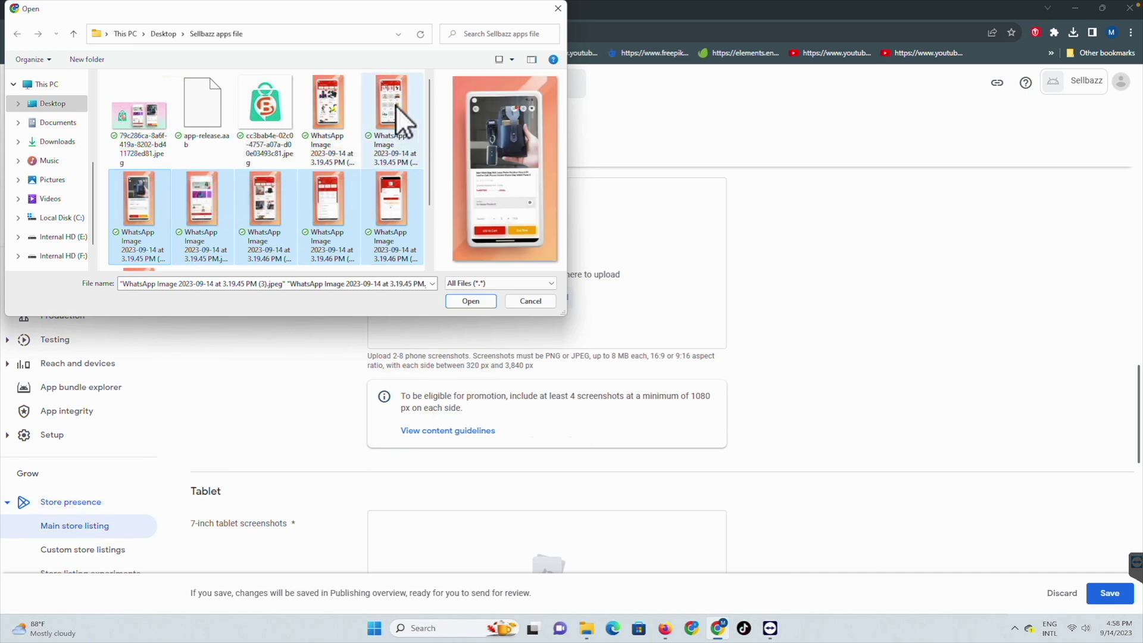
pyautogui.click(339, 90)
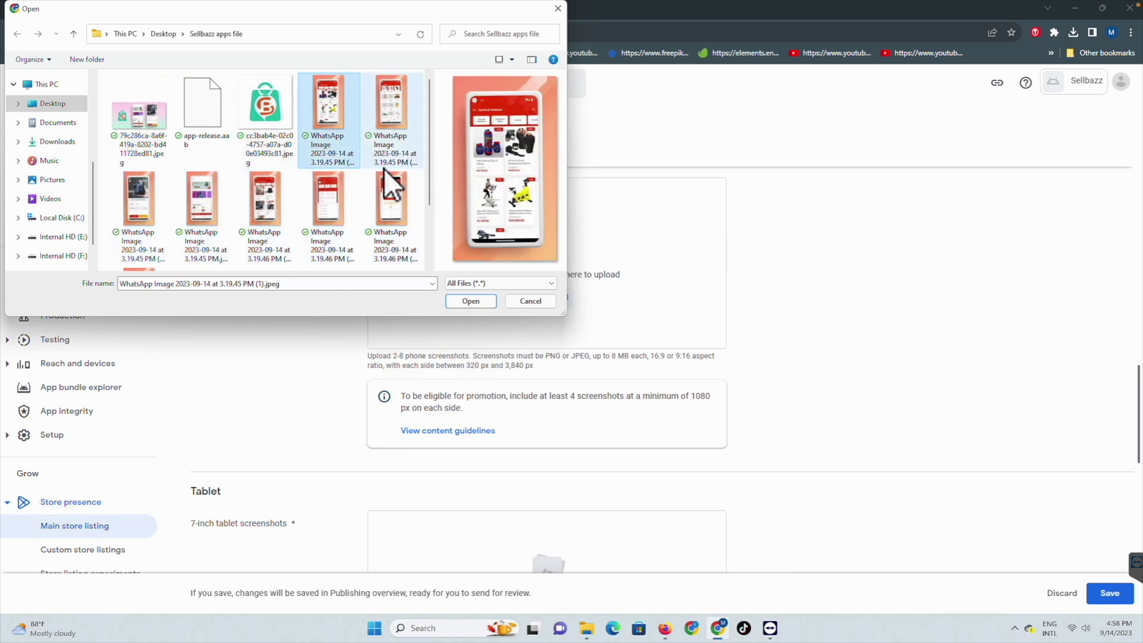
pyautogui.moveTo(107, 191); pyautogui.dragTo(412, 235)
pyautogui.click(471, 301)
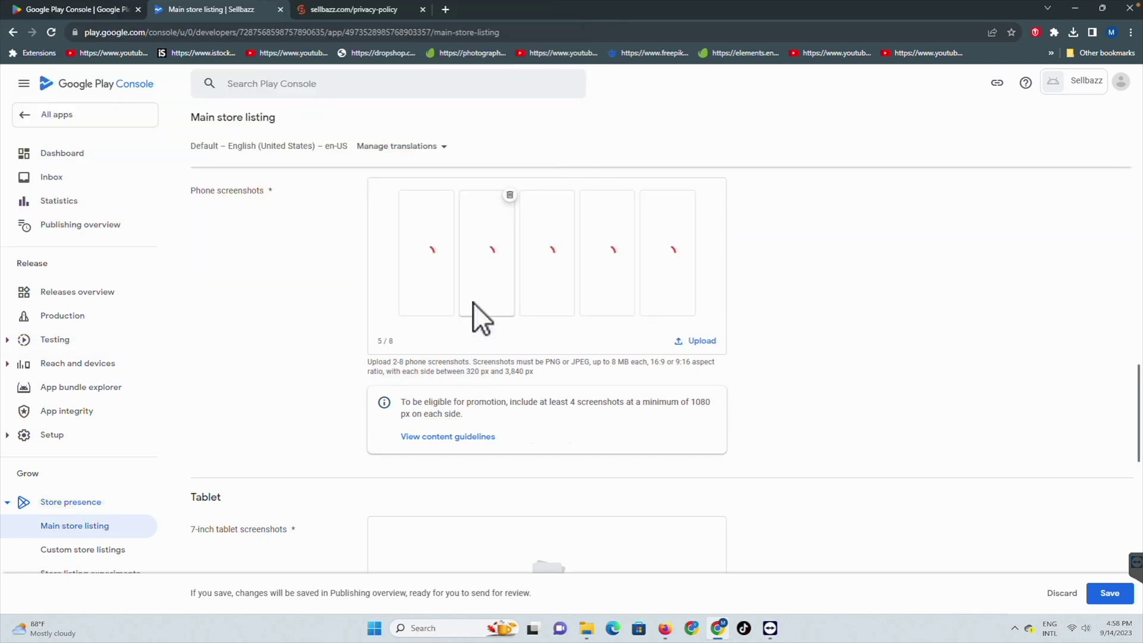
# Step: Add two more top-row screens and one final screen, filling all eight screenshot slots
pyautogui.click(693, 340)
pyautogui.moveTo(305, 103); pyautogui.dragTo(404, 129)
pyautogui.click(468, 302)
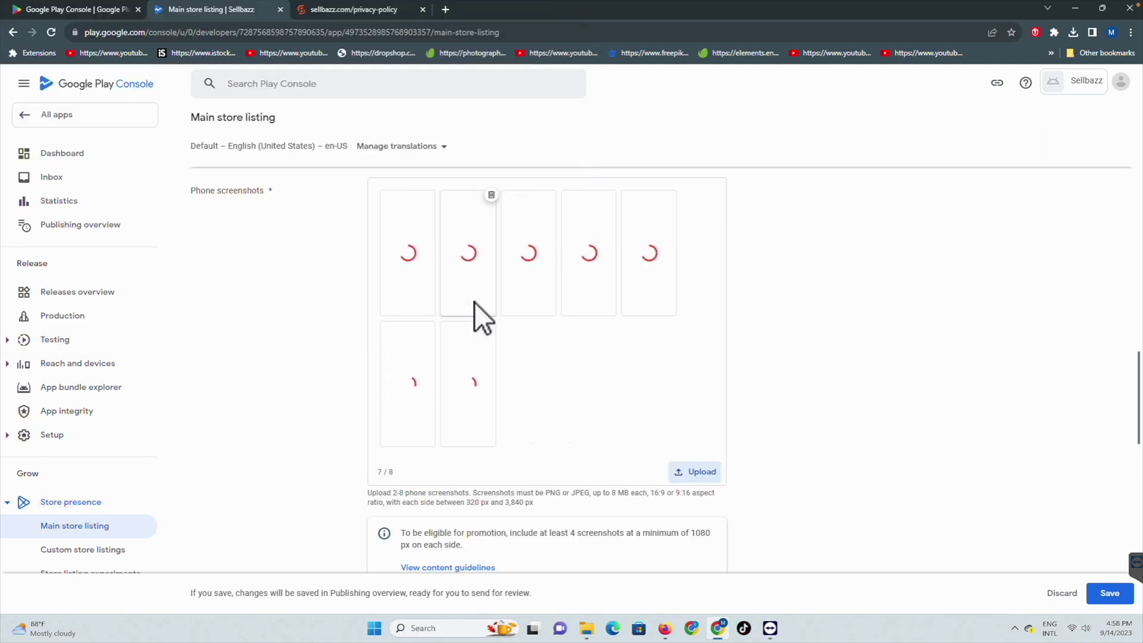
pyautogui.click(693, 472)
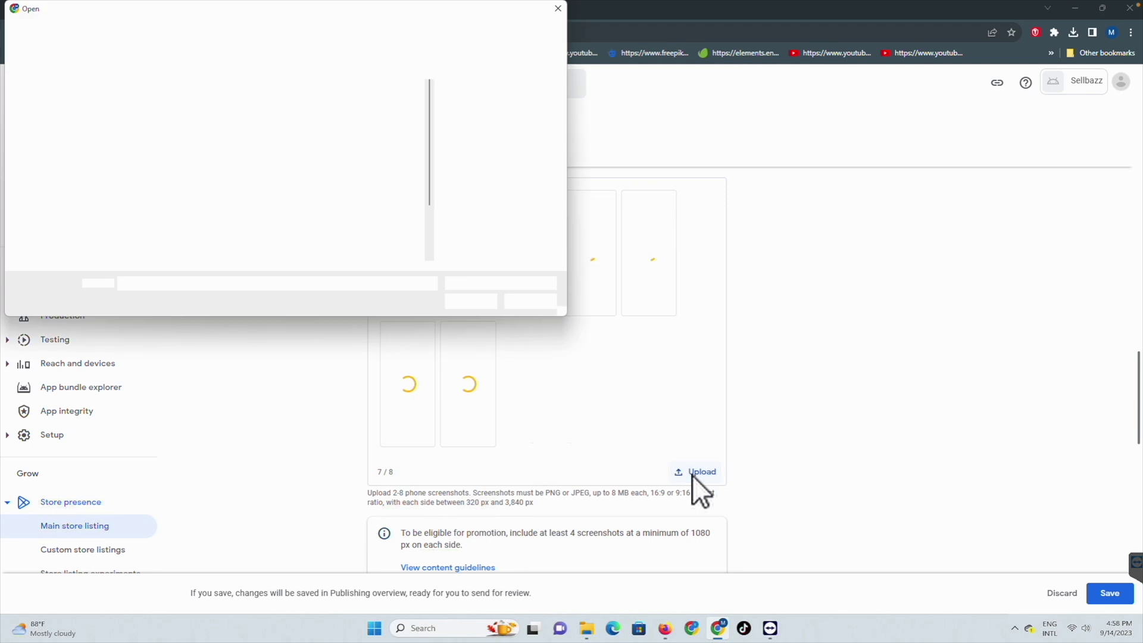
pyautogui.scroll(-2, 181, 174)
pyautogui.click(134, 197)
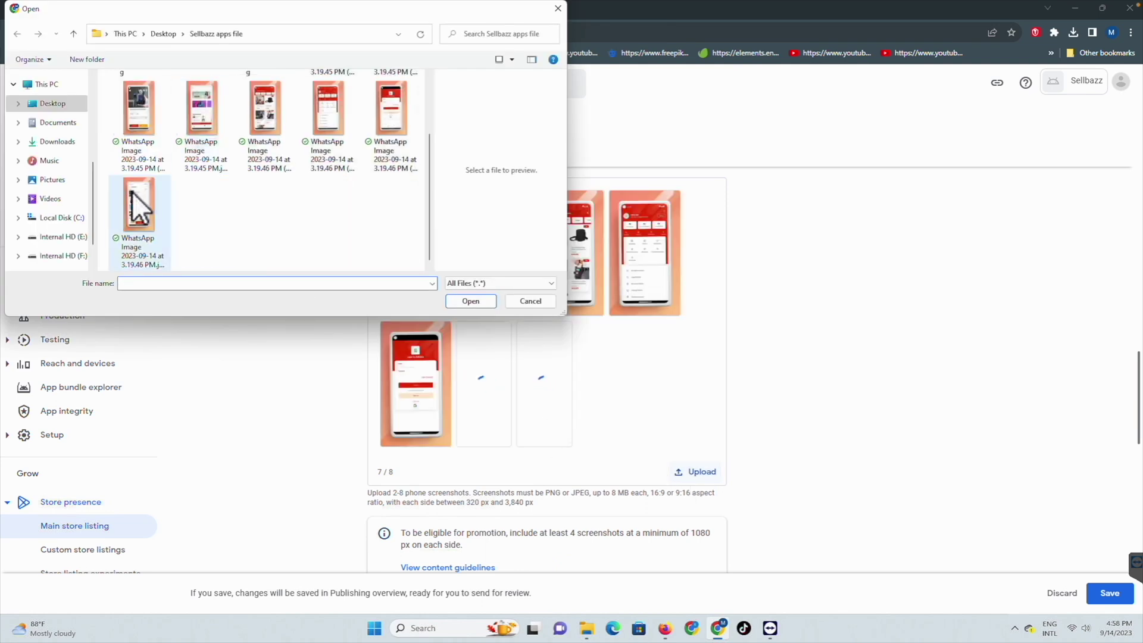
pyautogui.click(471, 301)
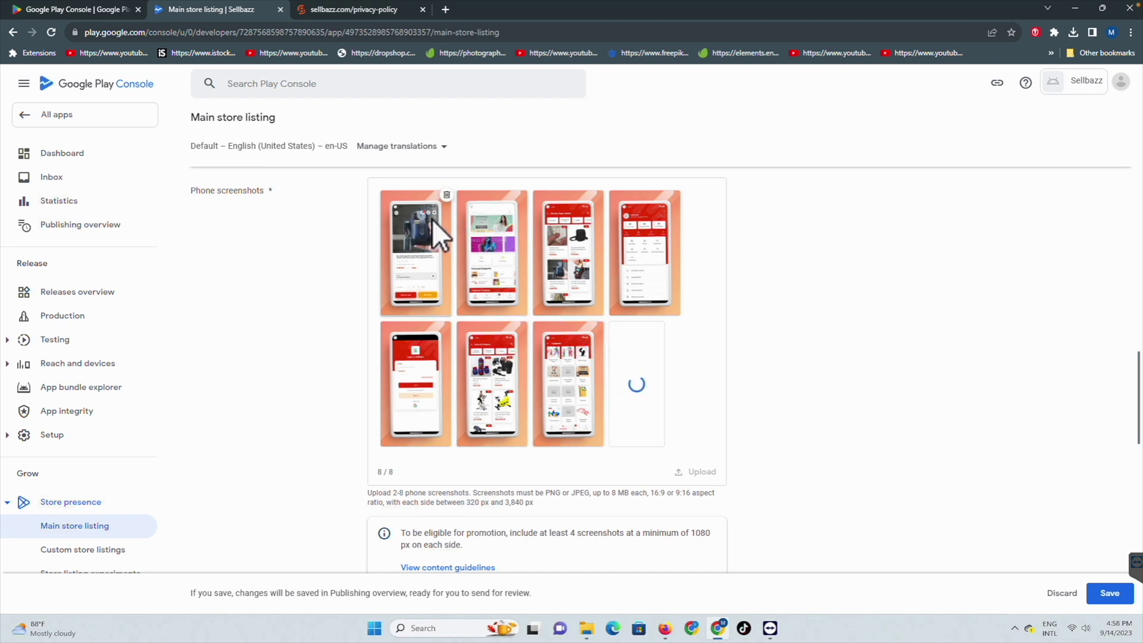
# Step: Drag the second screenshot into first position, then return to the short description
pyautogui.moveTo(485, 226); pyautogui.dragTo(392, 229)
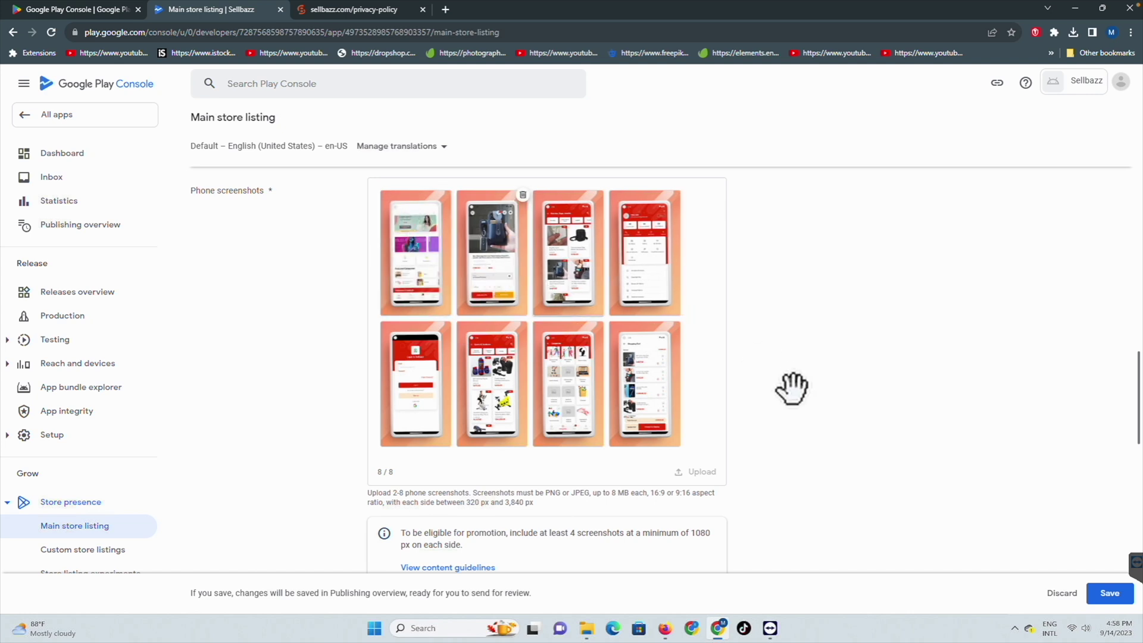
pyautogui.scroll(3, 795, 392)
pyautogui.scroll(10, 795, 391)
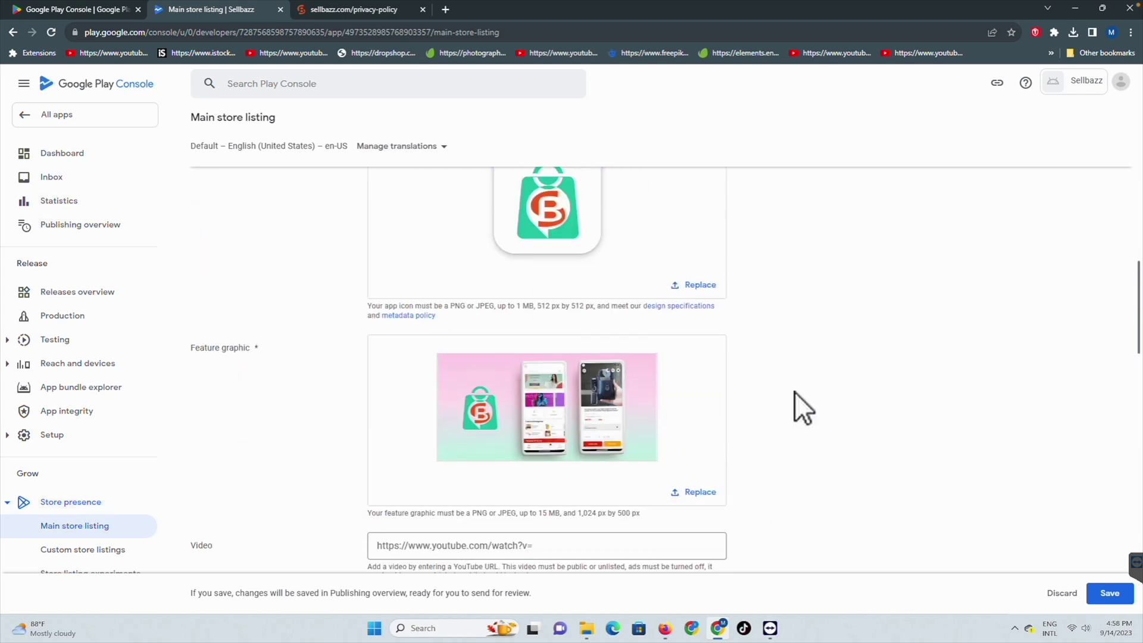
pyautogui.scroll(1, 795, 392)
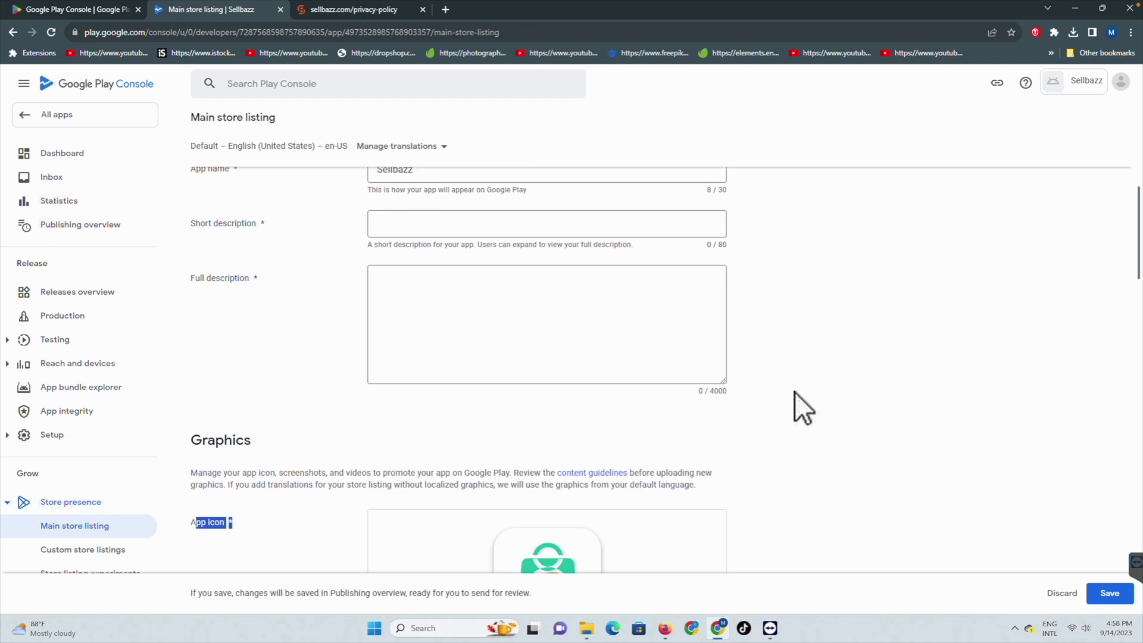
pyautogui.scroll(2, 795, 392)
pyautogui.scroll(-1, 463, 279)
pyautogui.click(406, 250)
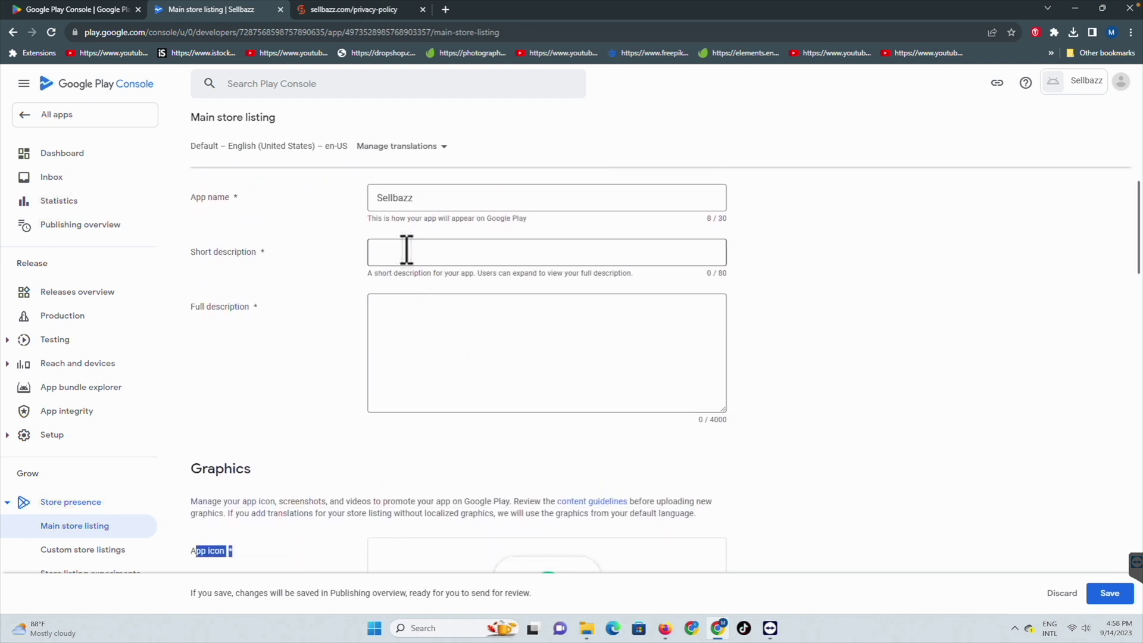
pyautogui.click(572, 326)
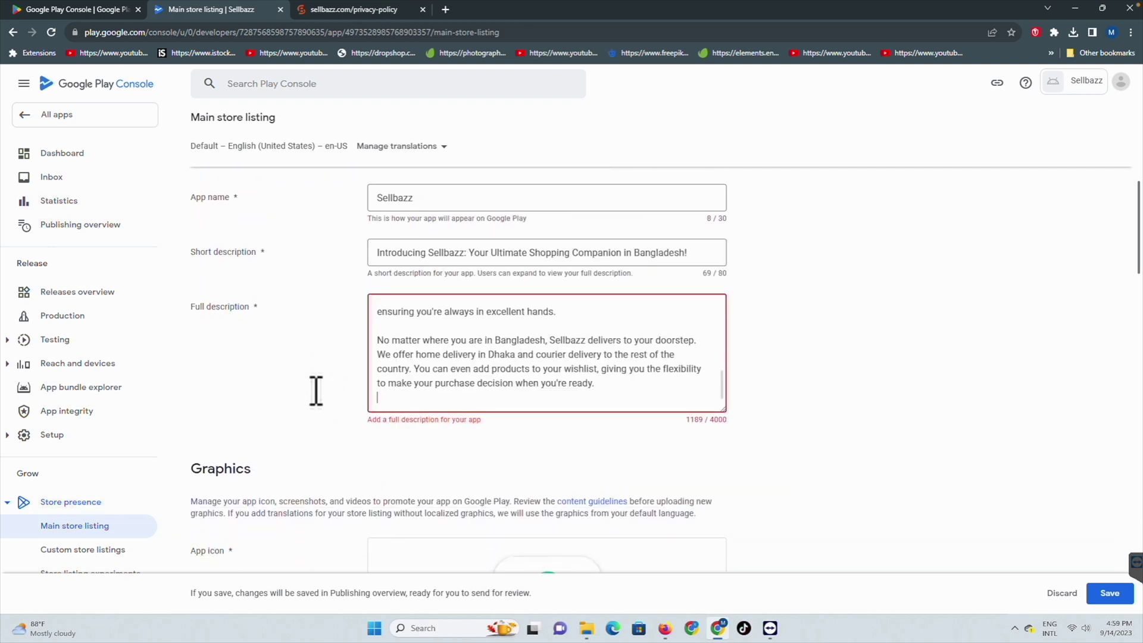
# Step: Review the full description text on the main store listing
pyautogui.click(315, 391)
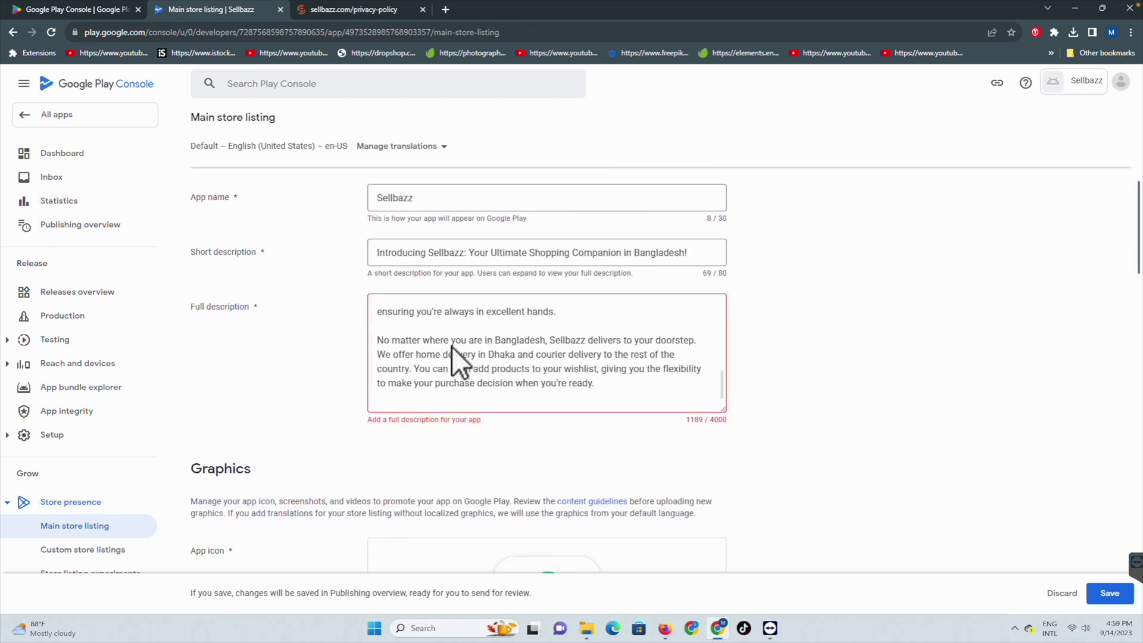
pyautogui.scroll(8, 486, 337)
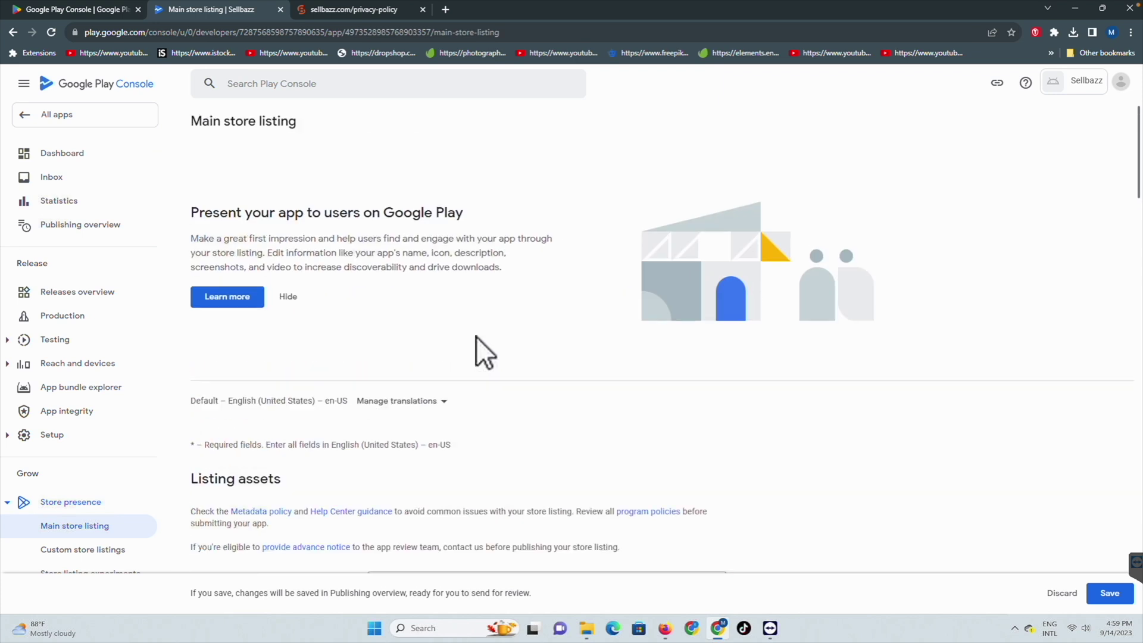
pyautogui.scroll(-2, 480, 336)
pyautogui.scroll(-3, 518, 336)
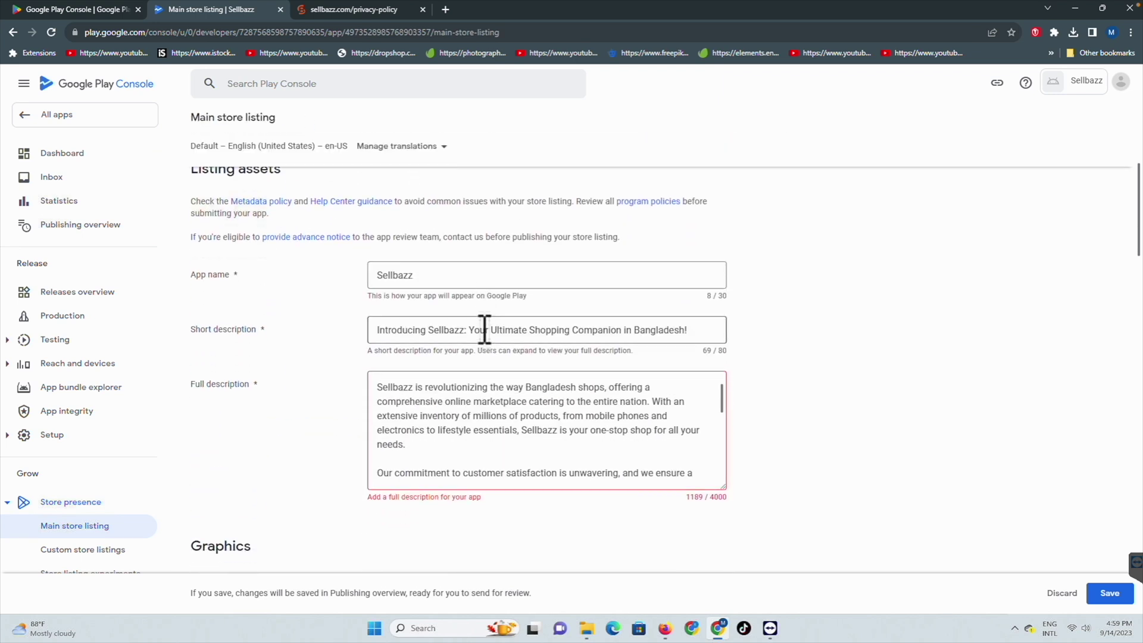
pyautogui.scroll(5, 439, 401)
pyautogui.scroll(-4, 428, 381)
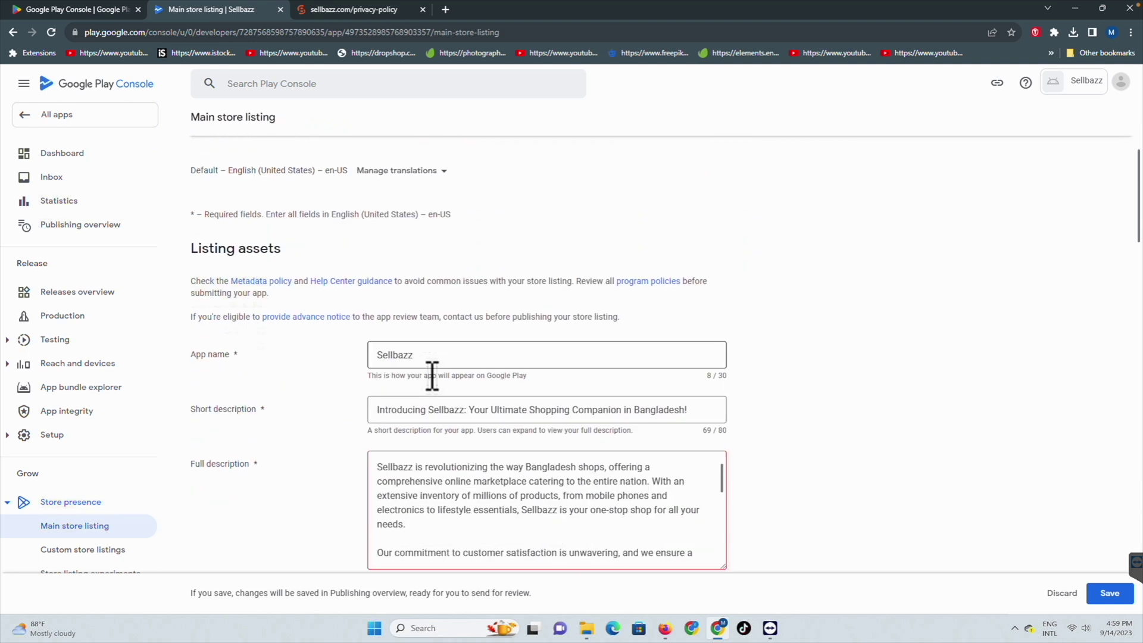
pyautogui.click(415, 393)
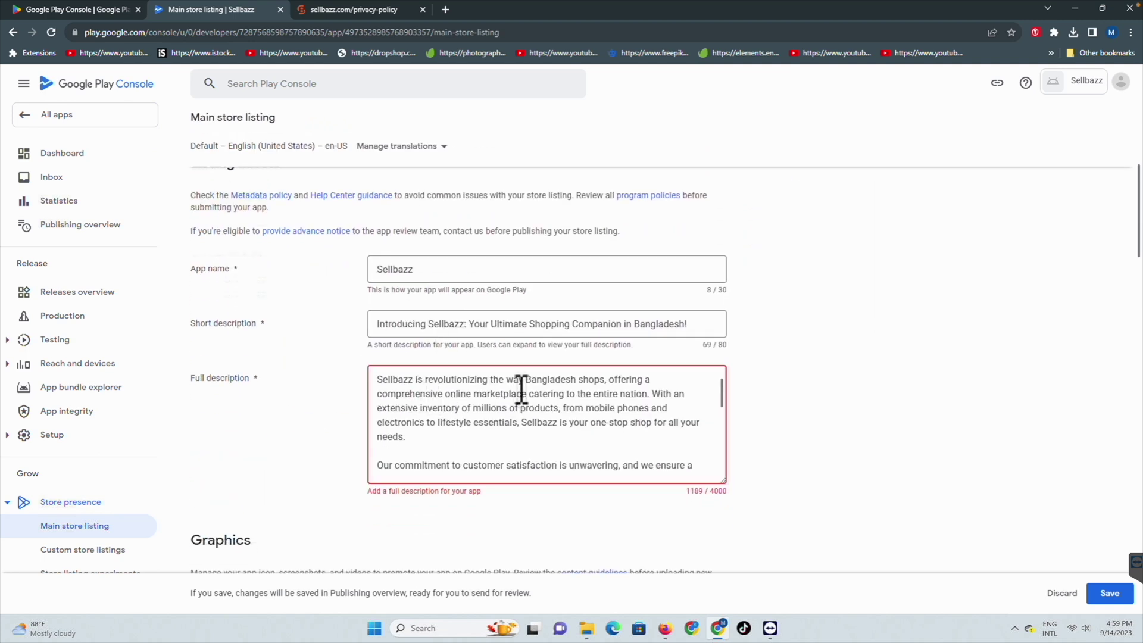
pyautogui.click(779, 428)
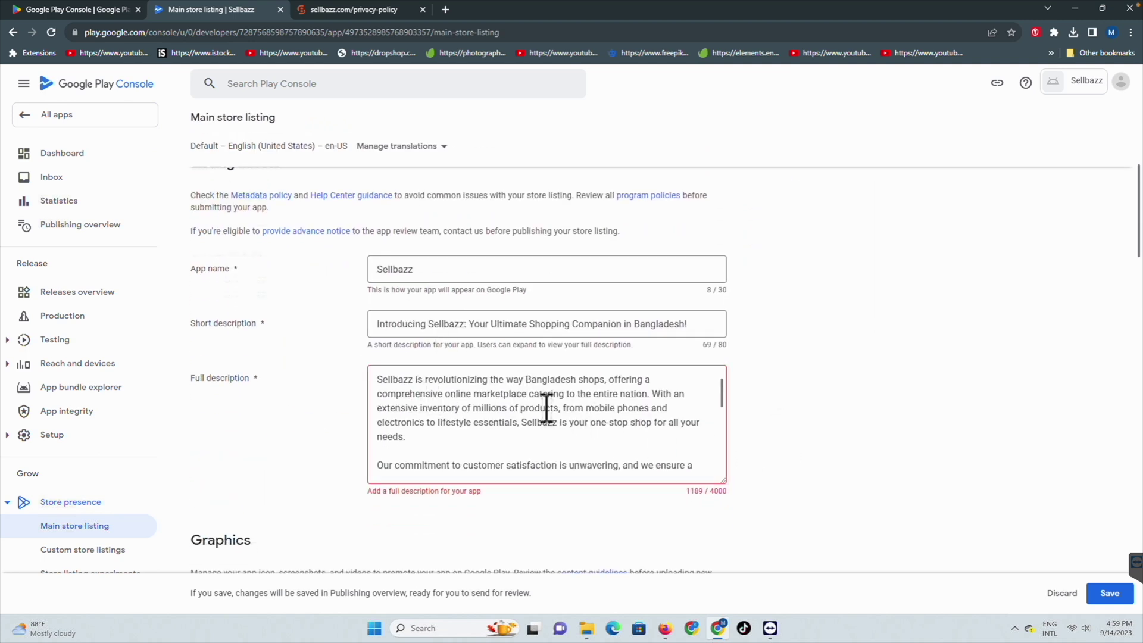
# Step: Check the app icon, feature graphic and screenshots, then save the main store listing
pyautogui.scroll(-5, 734, 424)
pyautogui.scroll(5, 735, 424)
pyautogui.scroll(2, 734, 423)
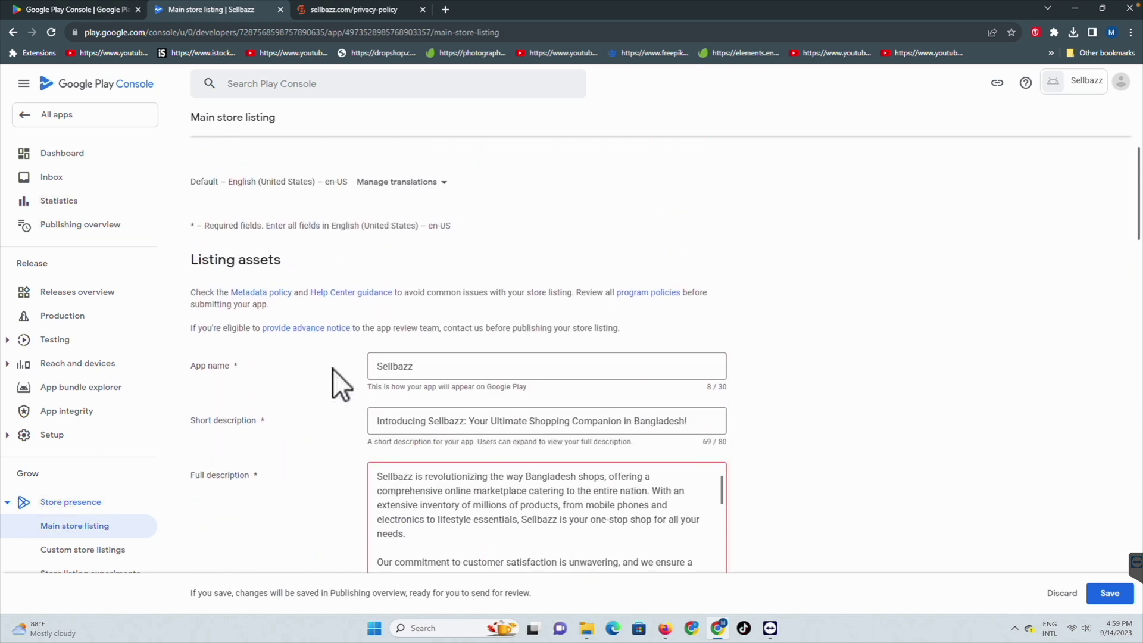
pyautogui.scroll(-1, 237, 397)
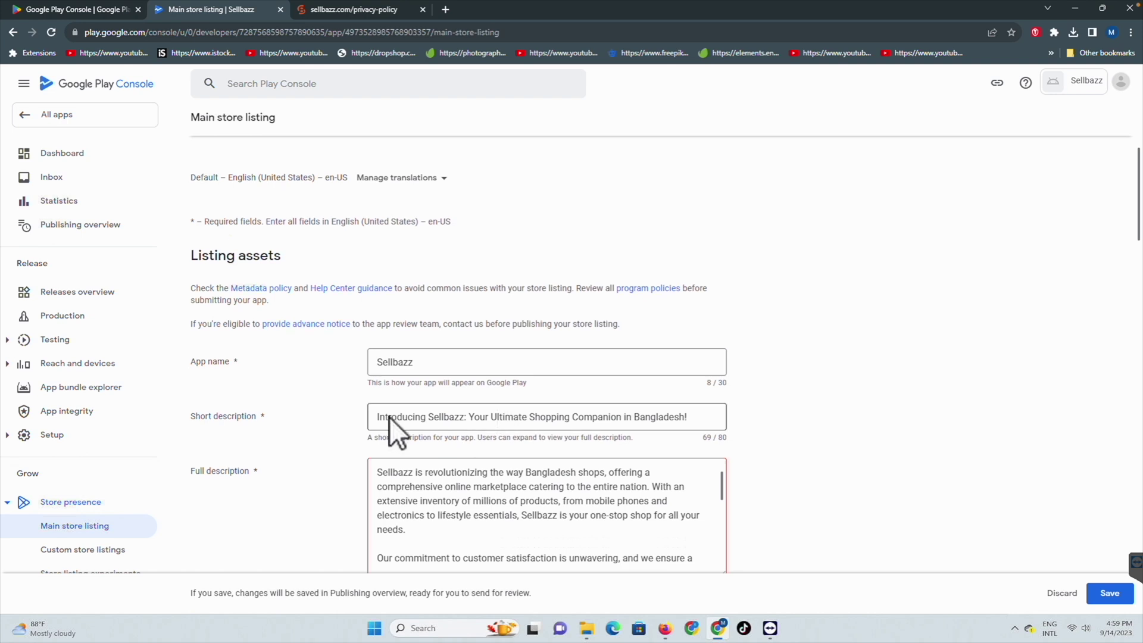
pyautogui.scroll(-3, 390, 417)
pyautogui.scroll(-4, 381, 427)
pyautogui.scroll(-7, 411, 406)
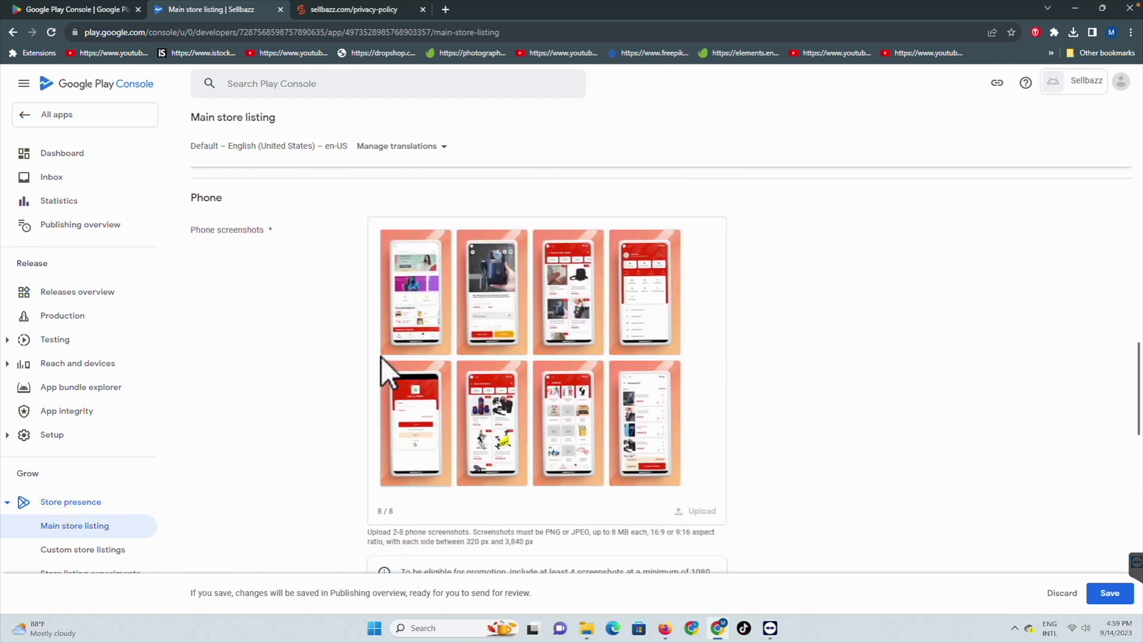
pyautogui.scroll(1, 357, 309)
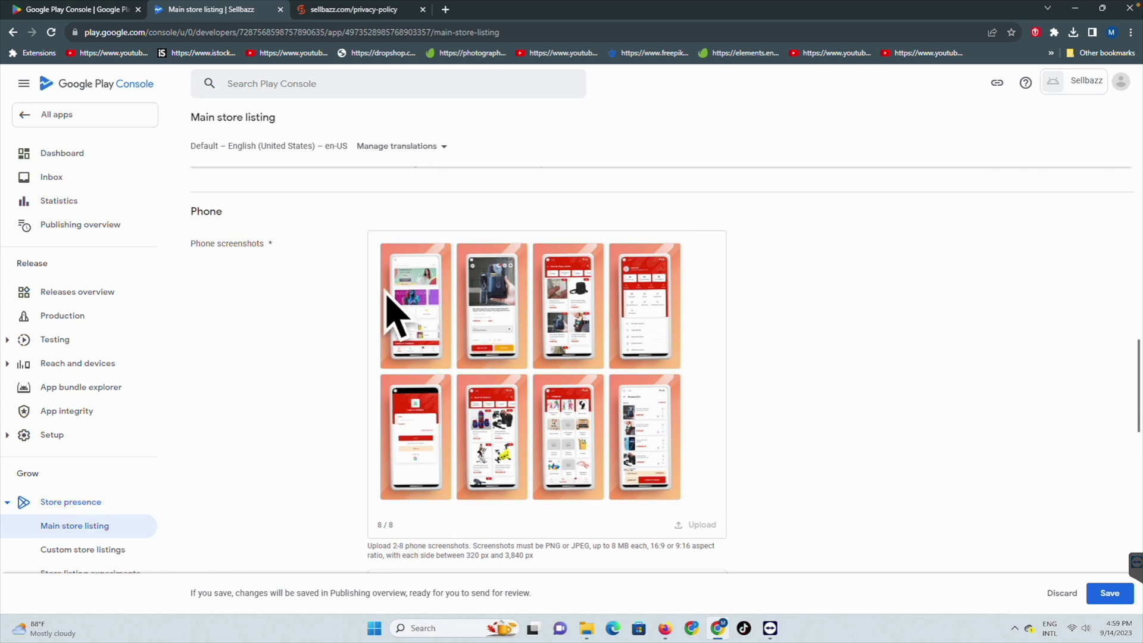
pyautogui.scroll(-6, 529, 402)
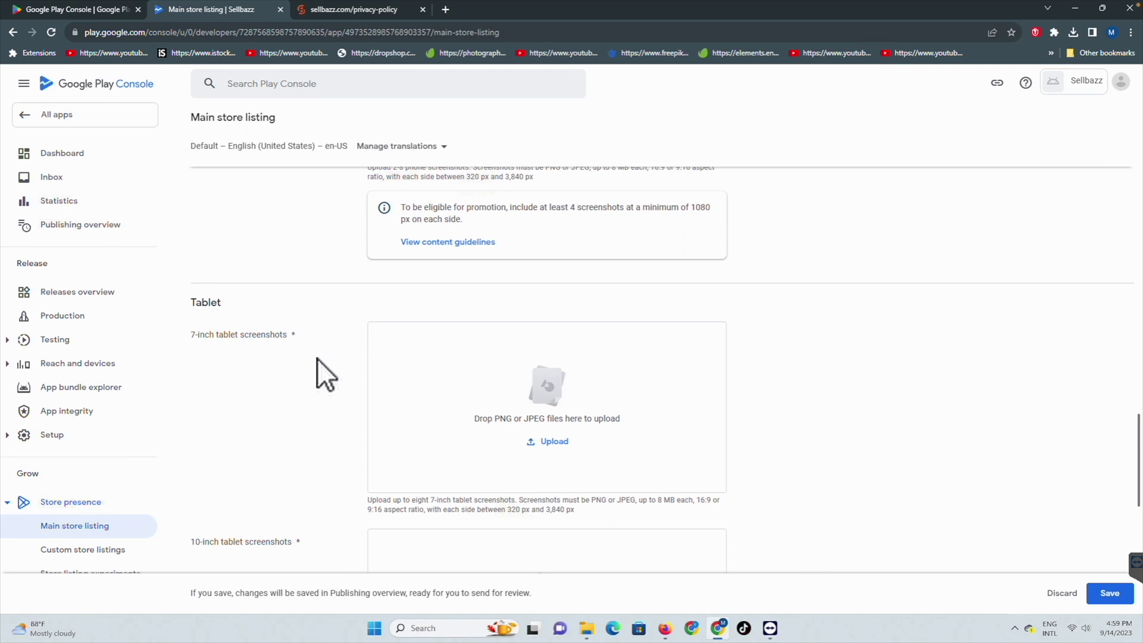
pyautogui.scroll(-2, 299, 380)
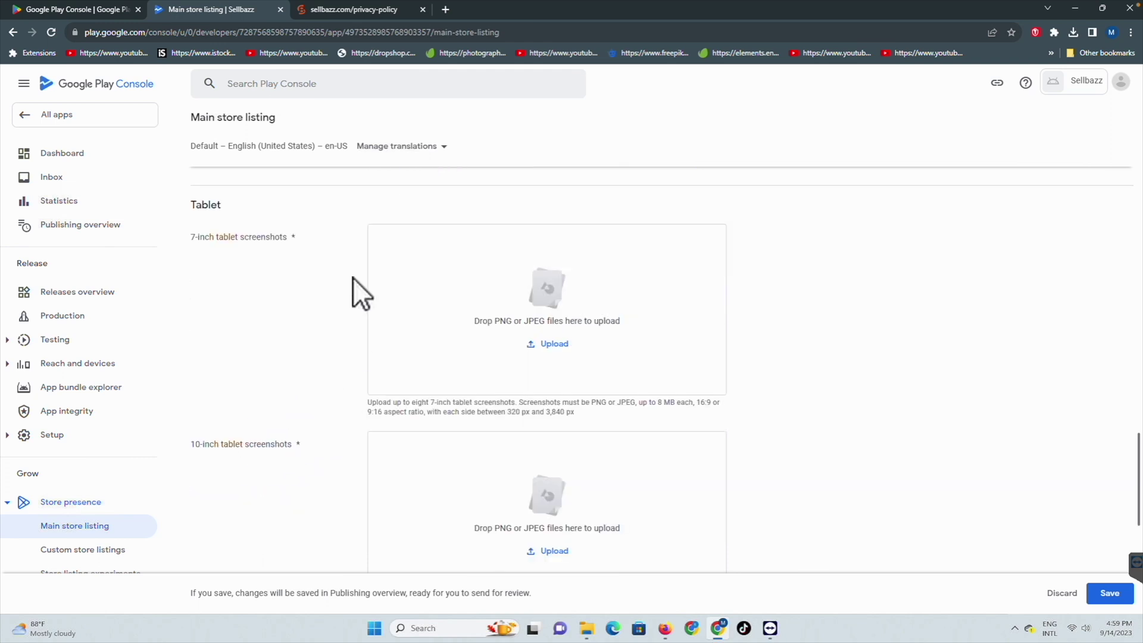
pyautogui.scroll(8, 352, 278)
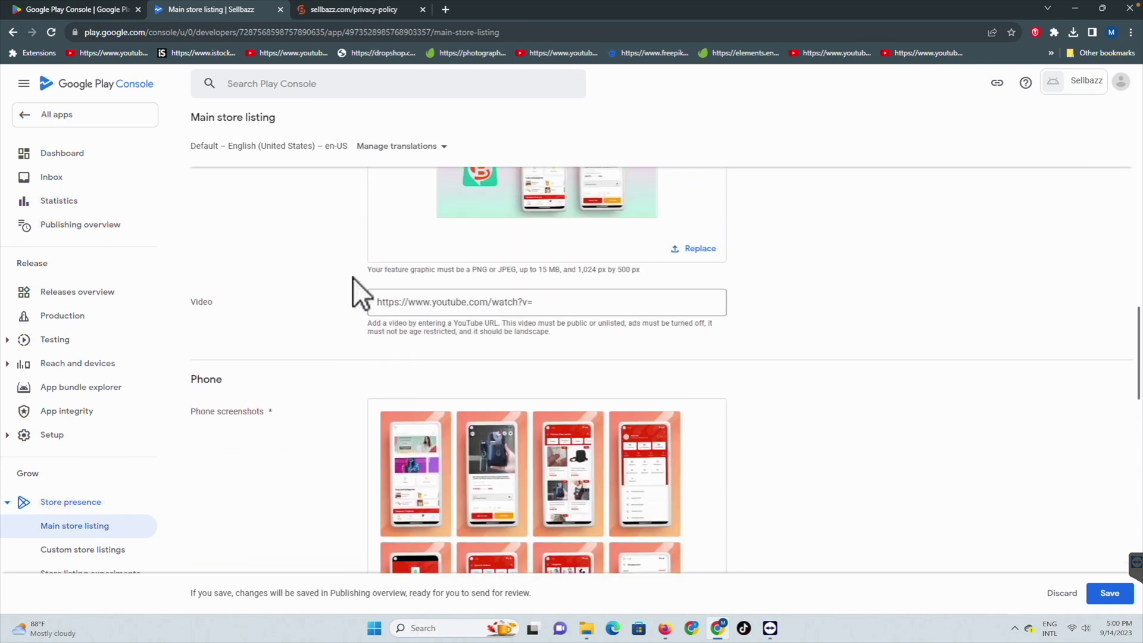
pyautogui.scroll(5, 353, 277)
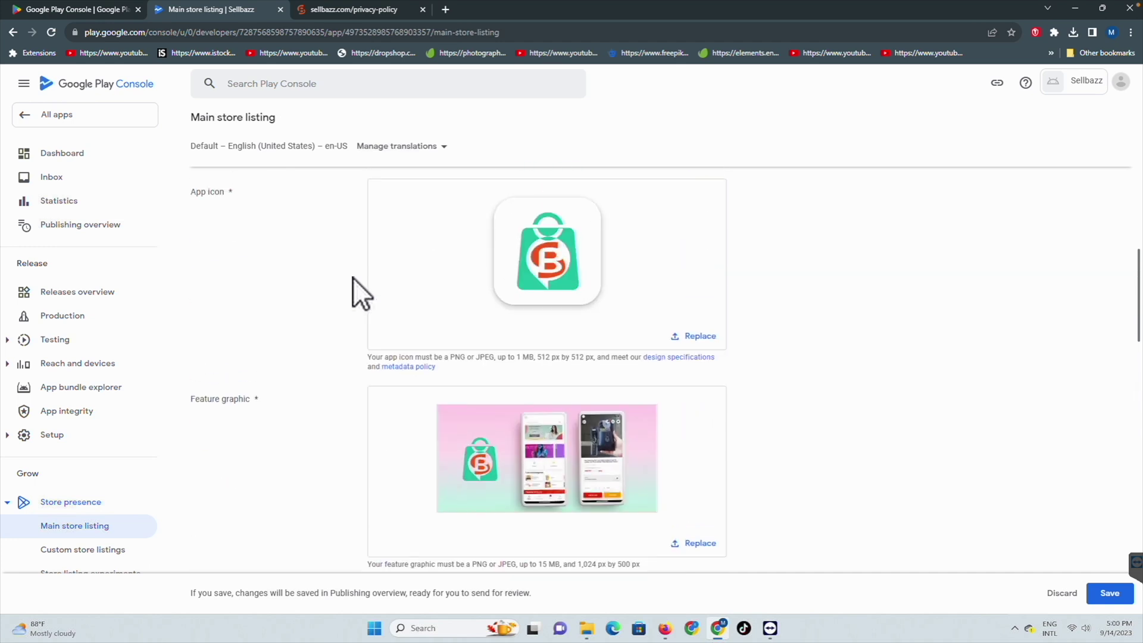
pyautogui.scroll(-3, 816, 453)
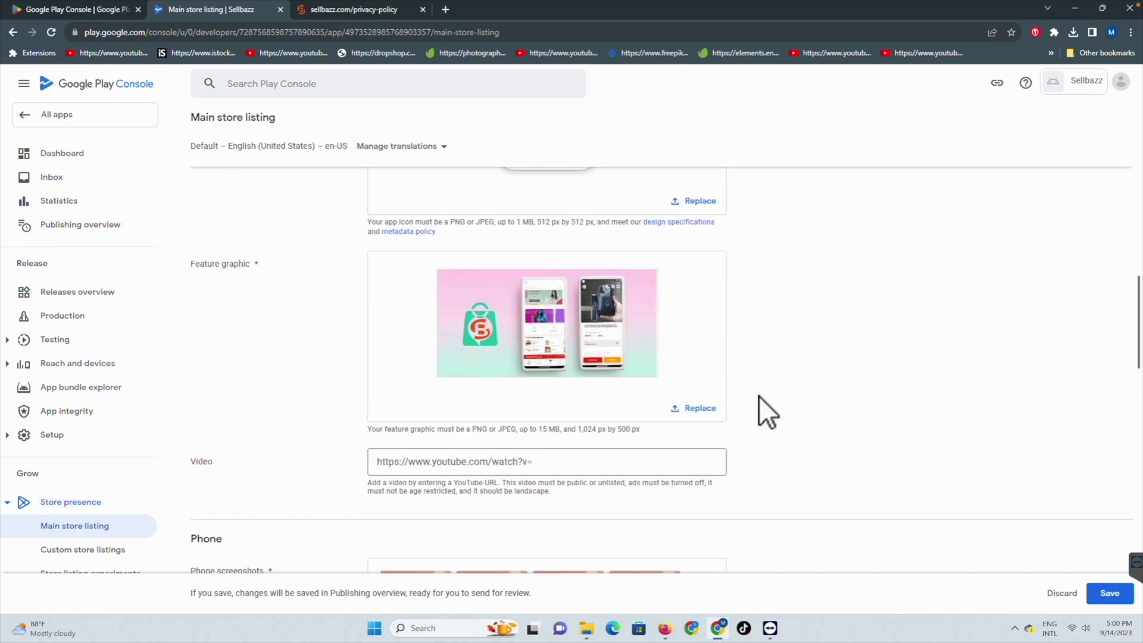
pyautogui.scroll(-1, 694, 459)
pyautogui.scroll(-2, 699, 474)
pyautogui.scroll(6, 682, 432)
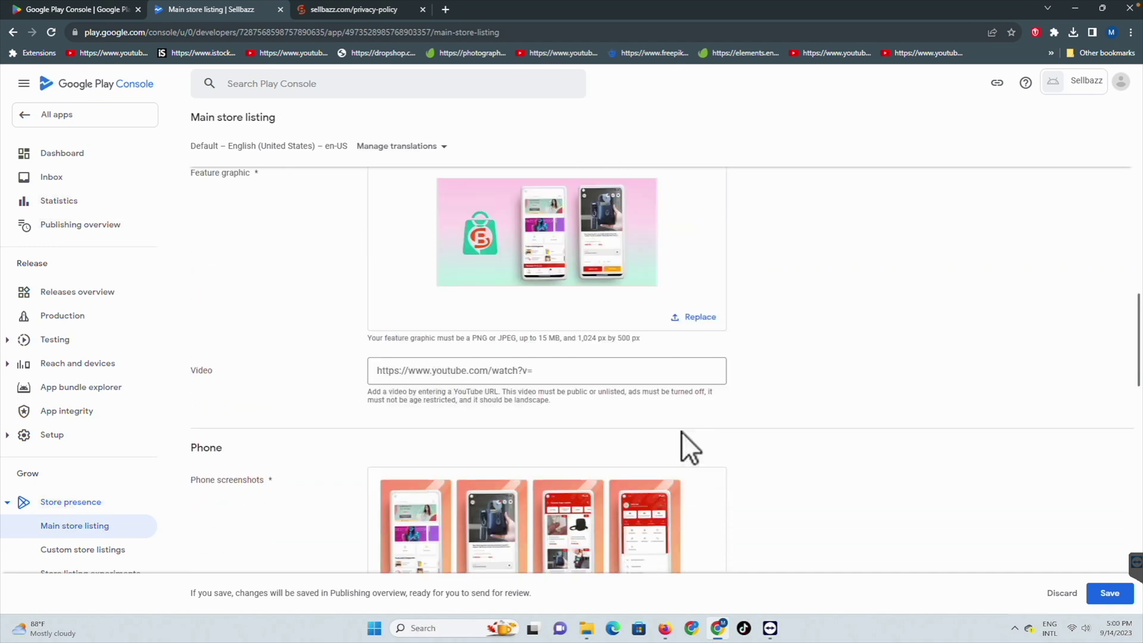
pyautogui.click(1108, 593)
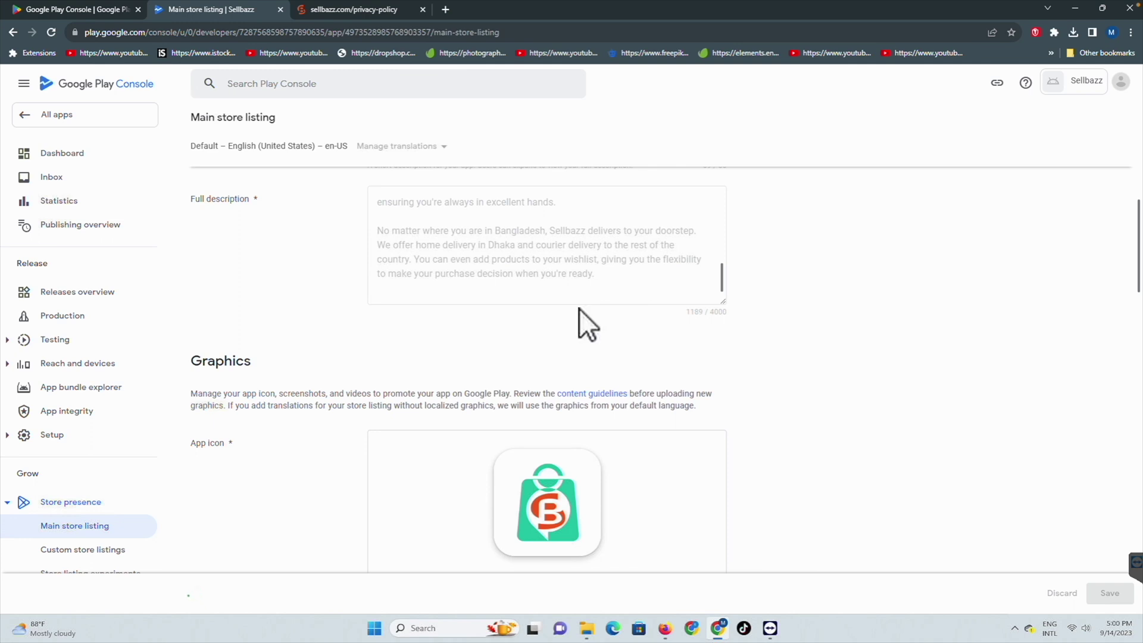
# Step: Go to the Production track page
pyautogui.scroll(10, 290, 288)
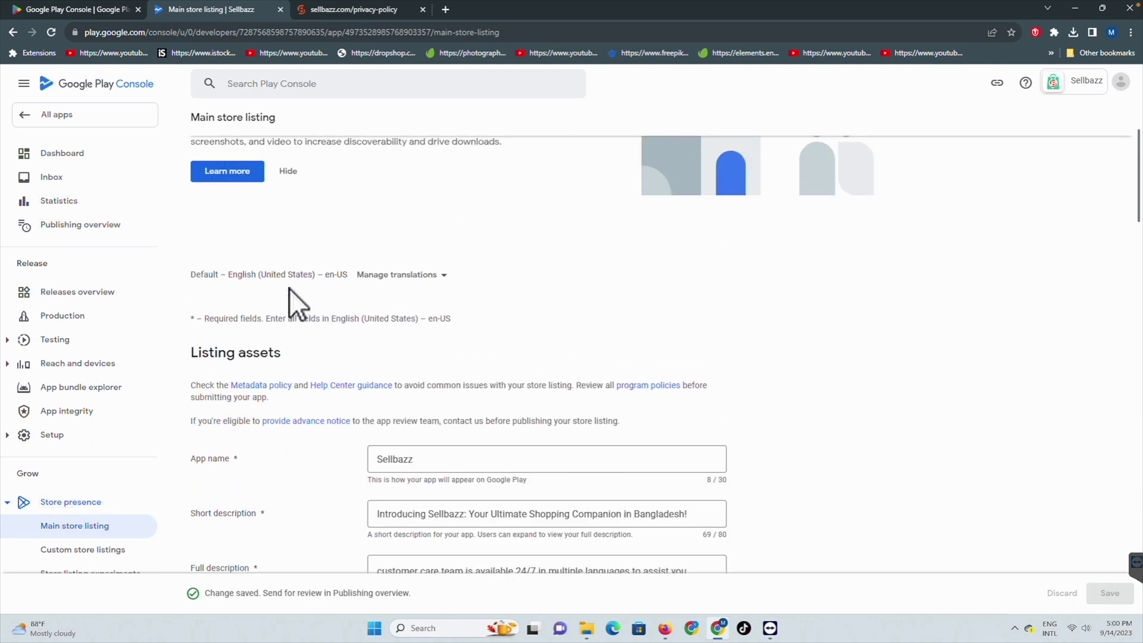
pyautogui.scroll(-10, 289, 288)
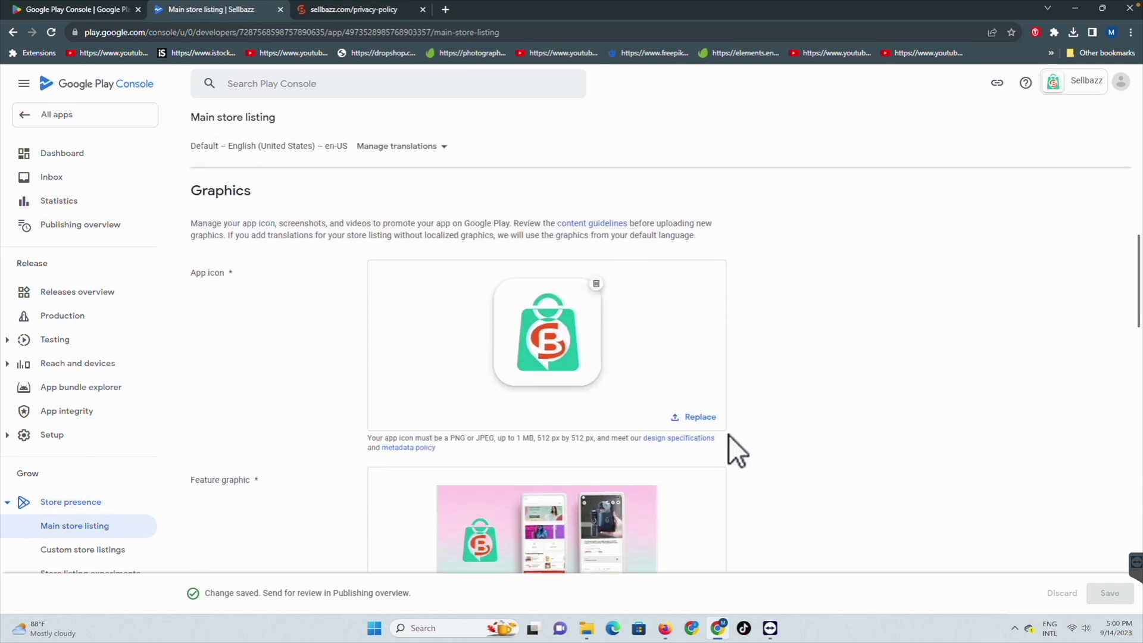
pyautogui.click(59, 317)
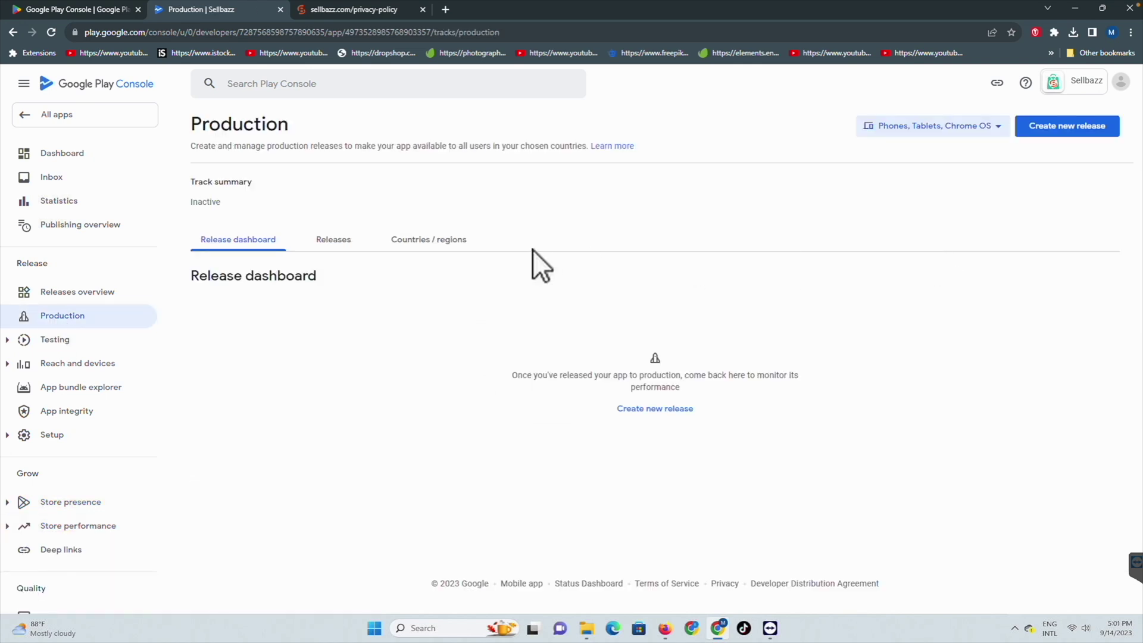
# Step: Target all 177 countries/regions for Production, save, and show the Releases tab
pyautogui.click(426, 243)
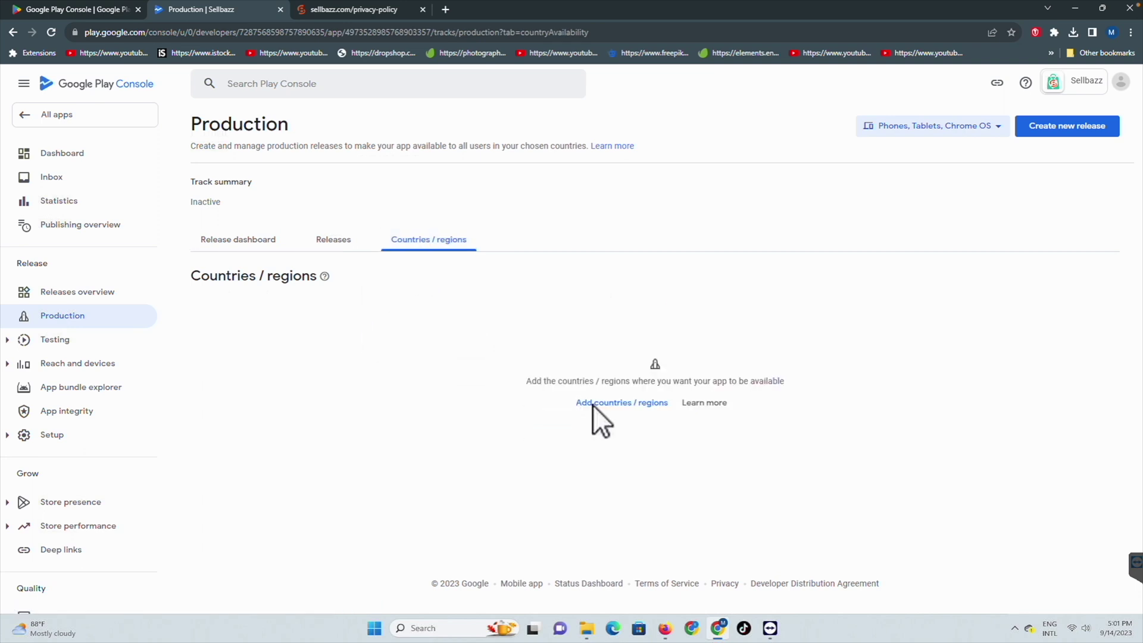
pyautogui.click(593, 404)
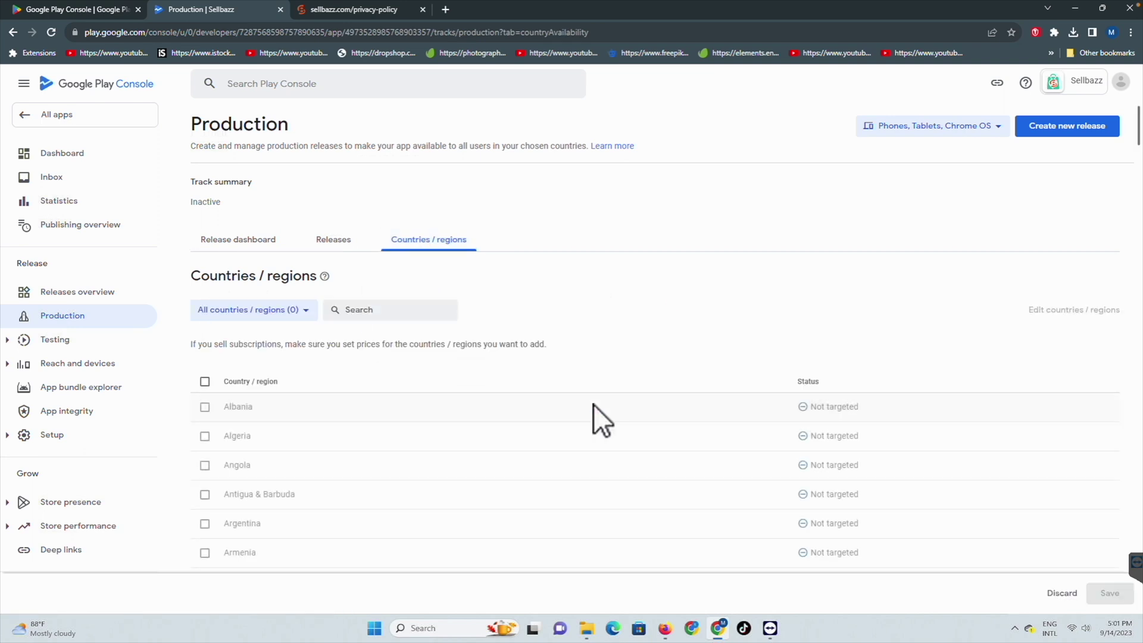
pyautogui.click(205, 382)
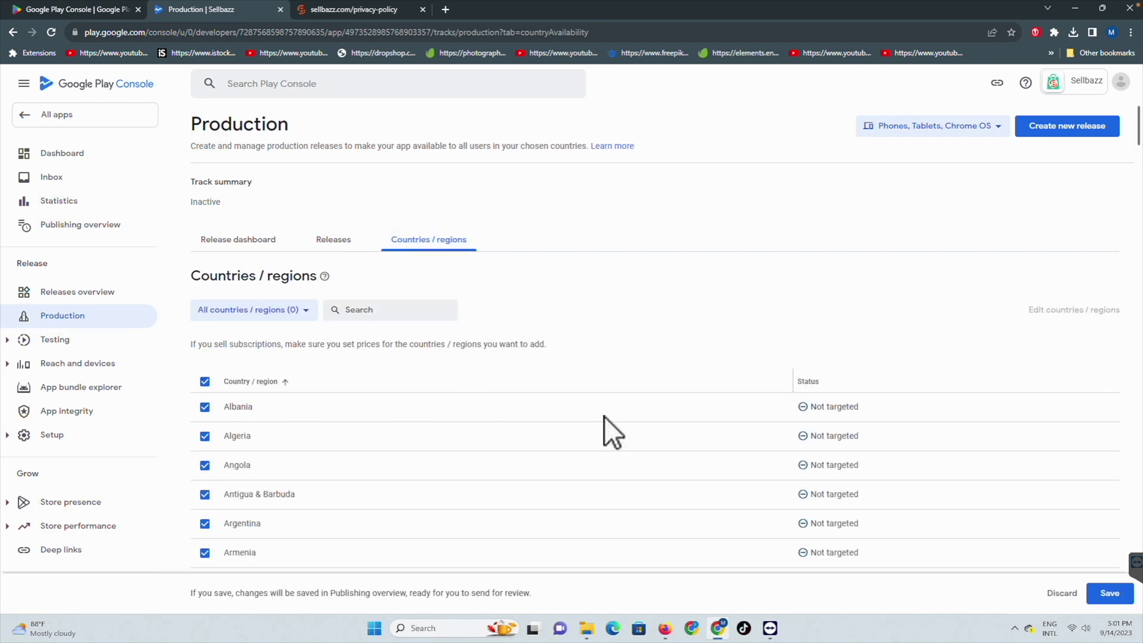
pyautogui.click(1119, 595)
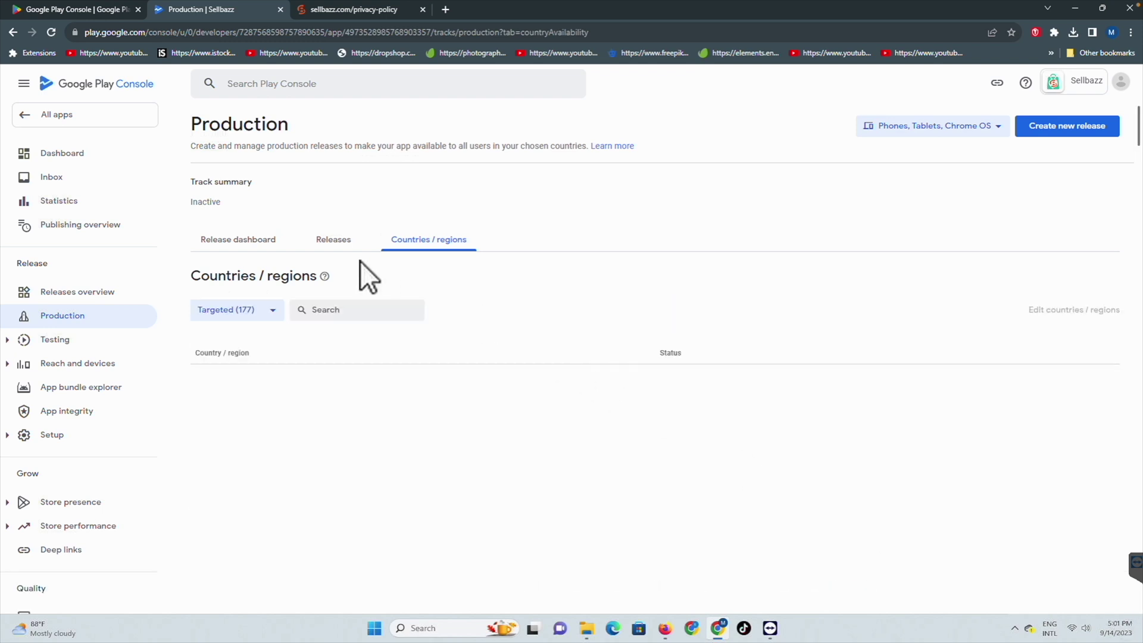
pyautogui.click(335, 240)
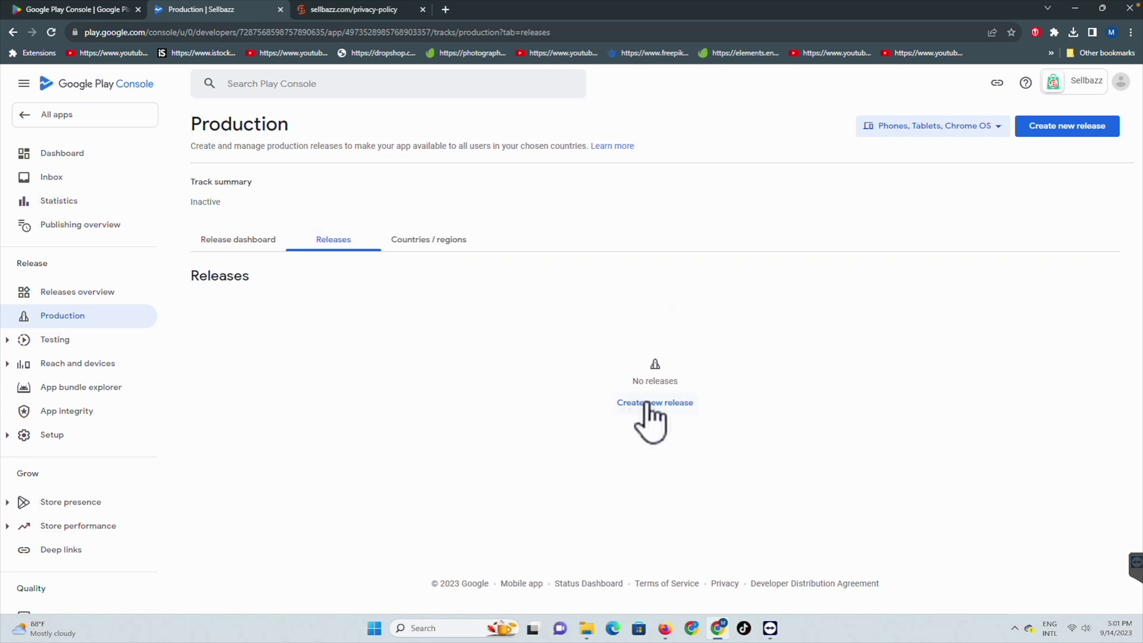
# Step: Create a new production release draft using a Google-generated app signing key
pyautogui.click(1045, 127)
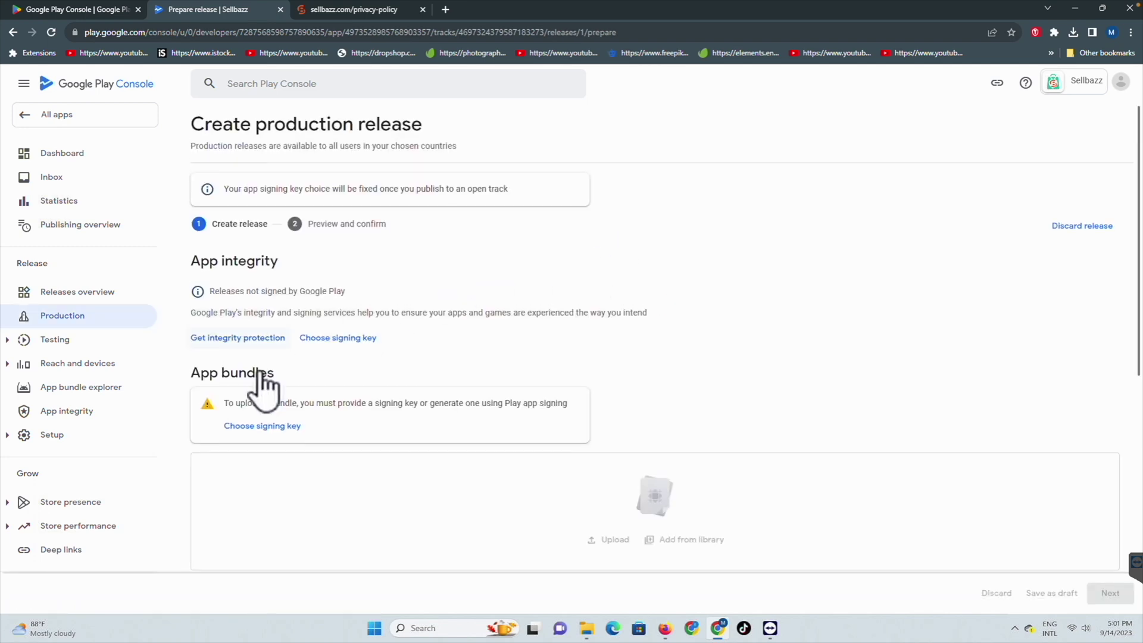
pyautogui.click(256, 427)
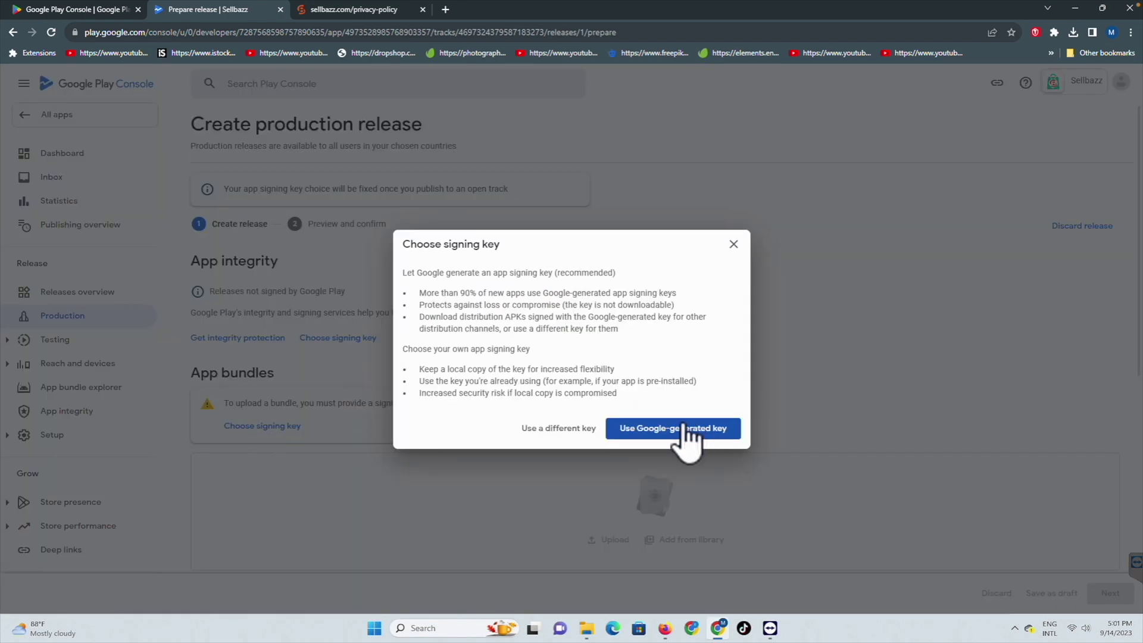
pyautogui.click(683, 427)
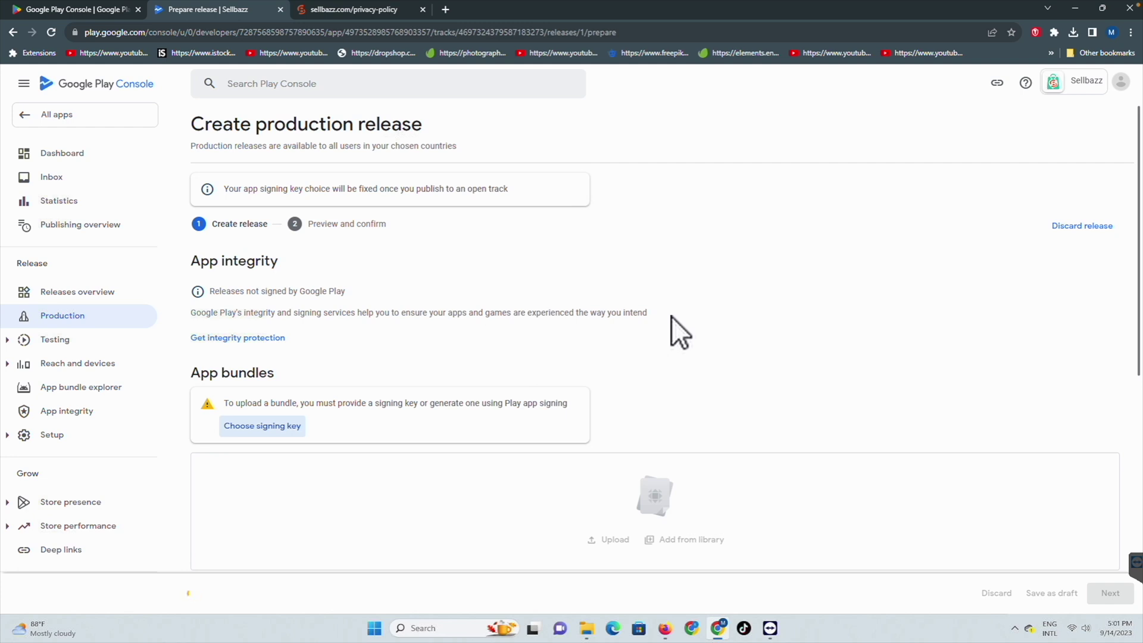
pyautogui.scroll(-3, 671, 316)
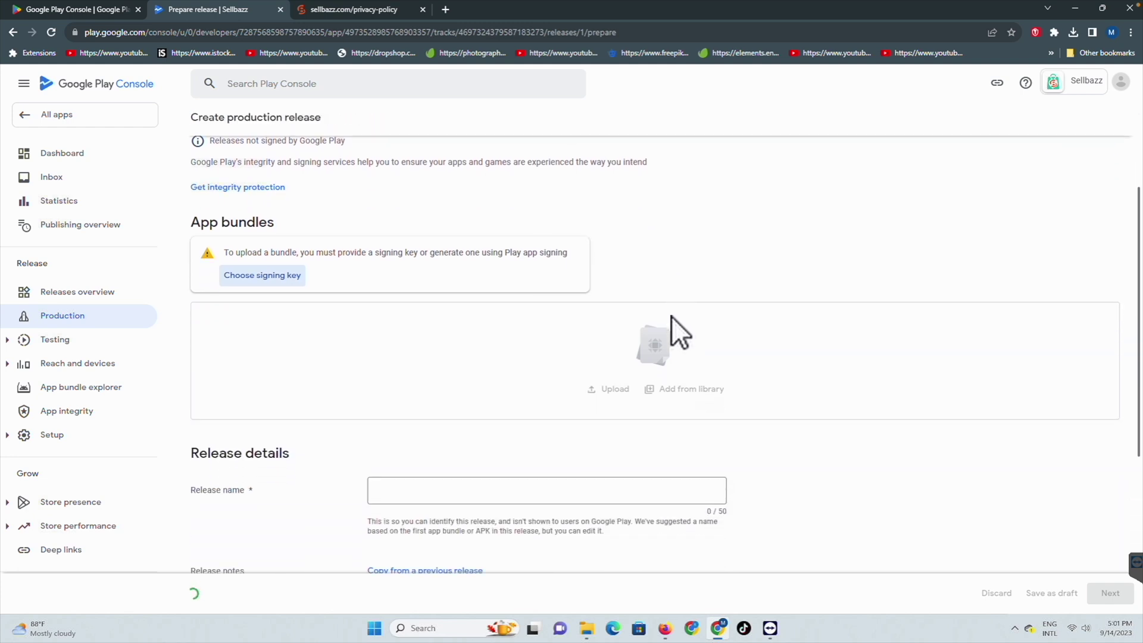
pyautogui.scroll(-1, 672, 316)
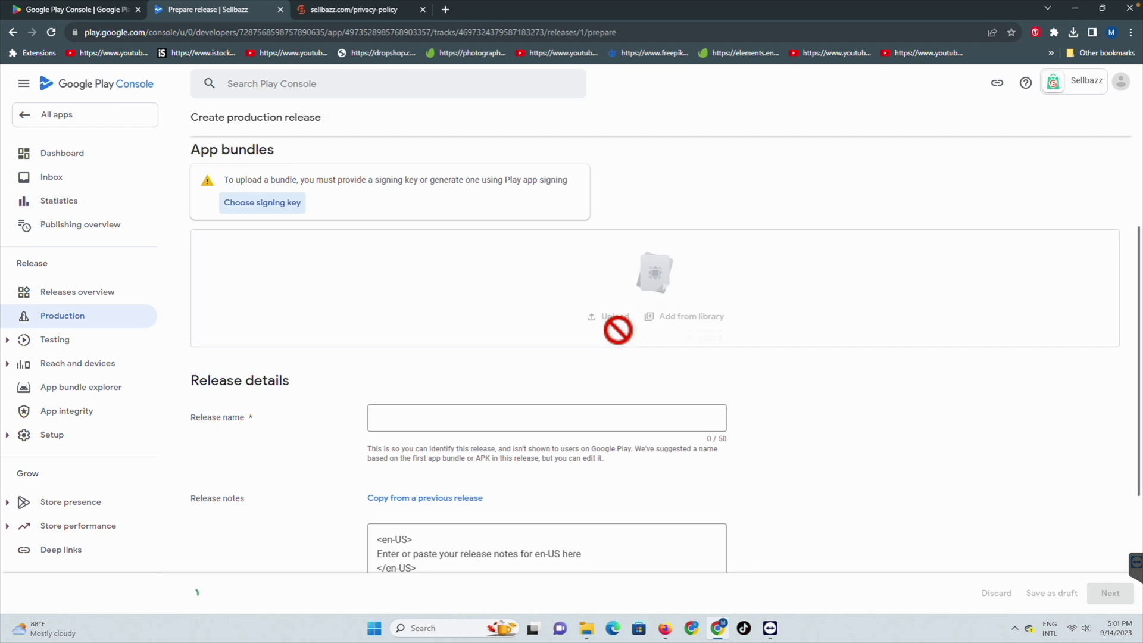
# Step: Start uploading app-release.aab as the release's app bundle
pyautogui.click(613, 266)
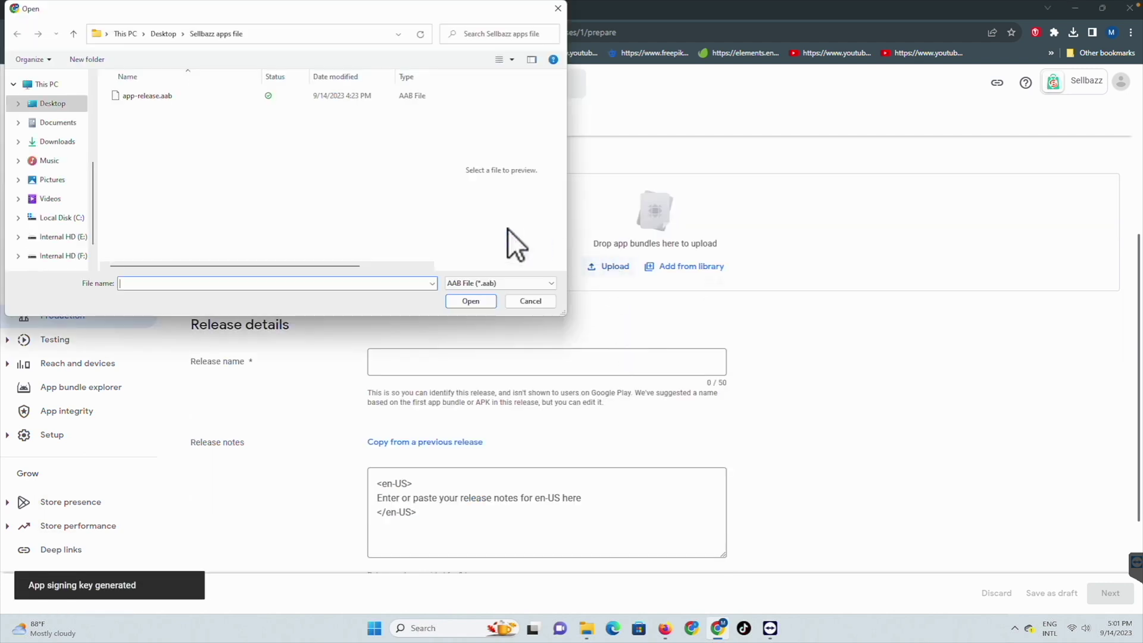
pyautogui.click(134, 98)
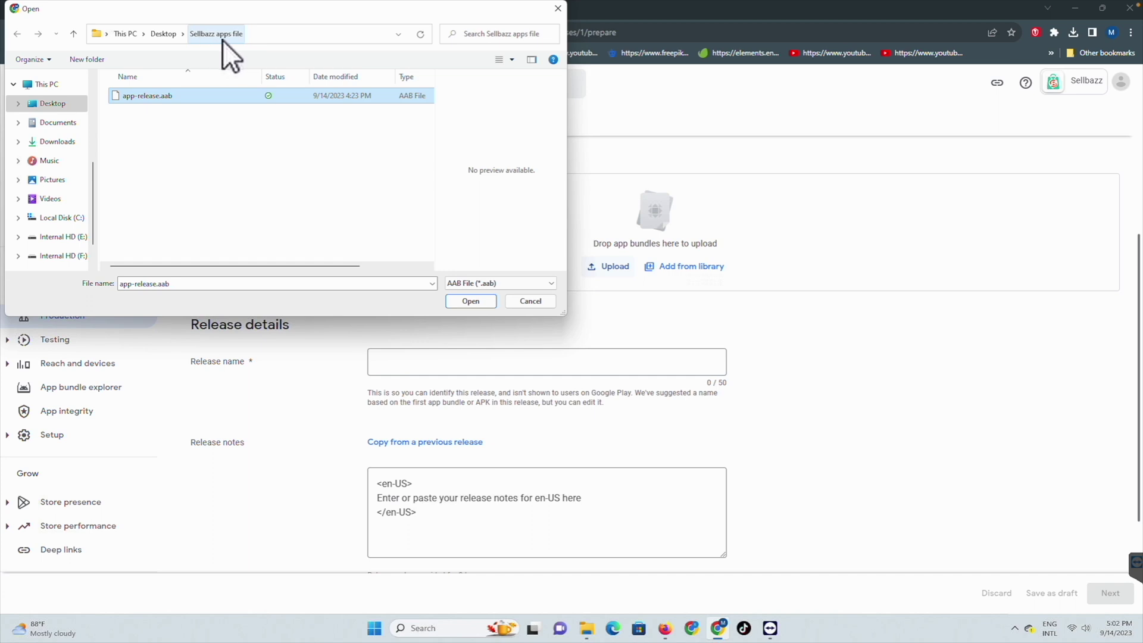
pyautogui.click(470, 302)
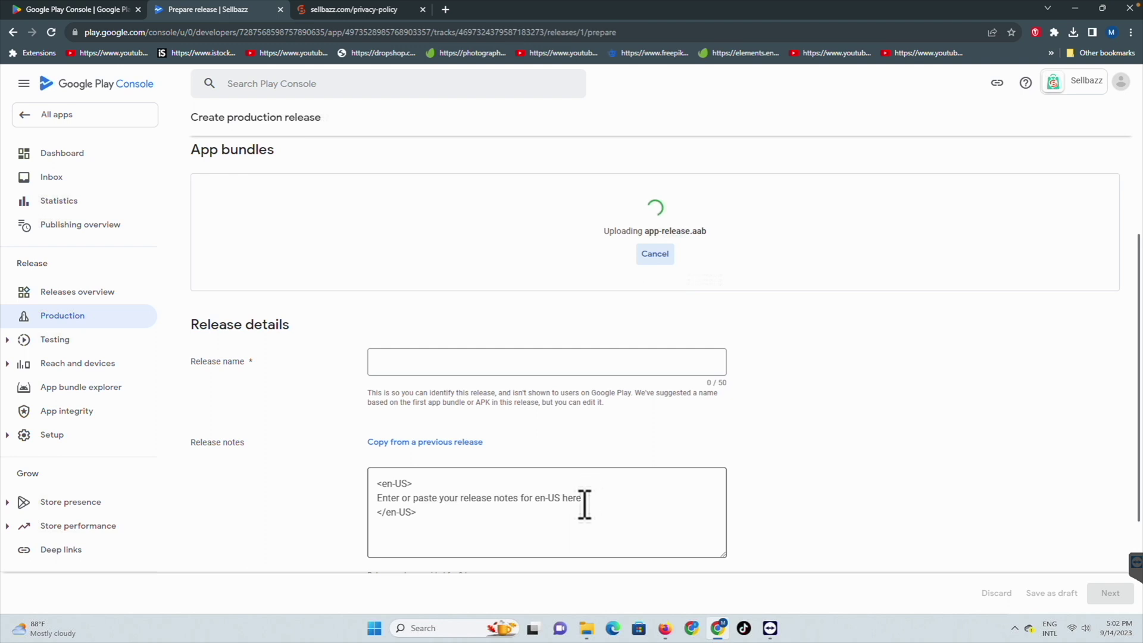
# Step: Select the release notes placeholder and copy the description document's title line
pyautogui.moveTo(586, 500); pyautogui.dragTo(301, 497)
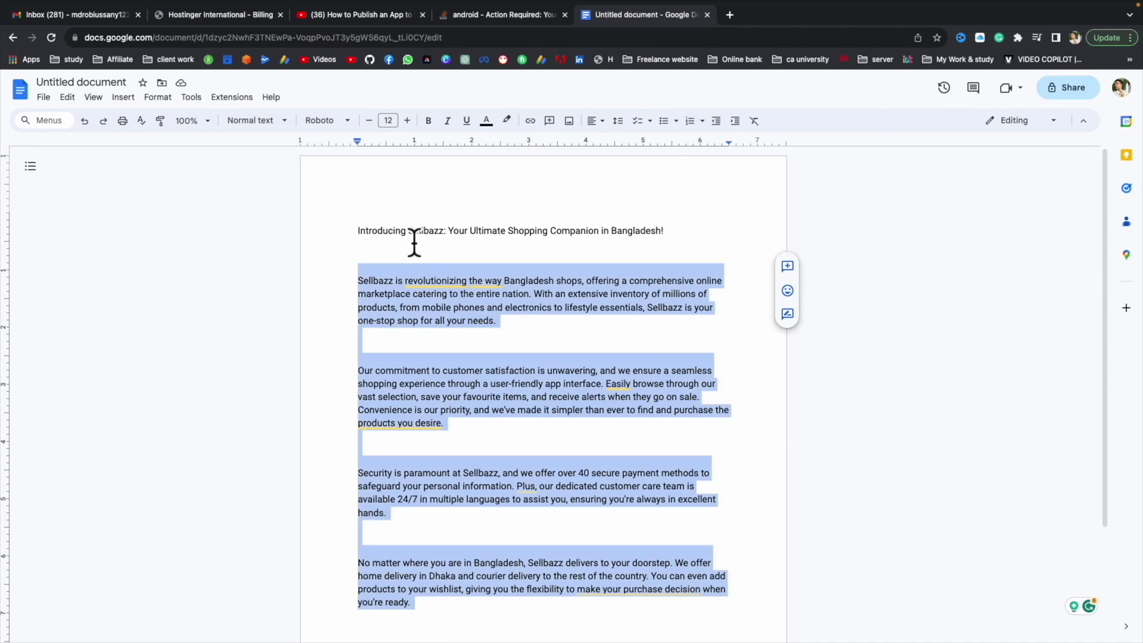
pyautogui.click(416, 241)
pyautogui.moveTo(673, 239); pyautogui.dragTo(311, 245)
pyautogui.hotkey('ctrl', 'c')
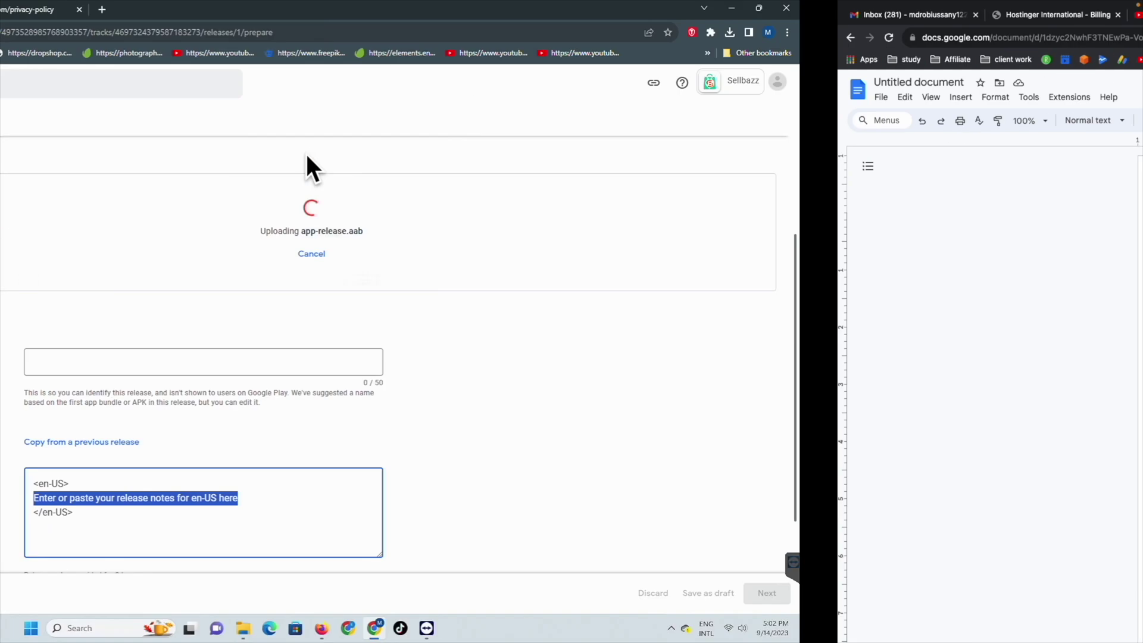
# Step: Paste "Introducing Sellbazz: Your Ultimate Shopping Companion in Bangladesh!" as the en-US release notes
pyautogui.rightClick(426, 499)
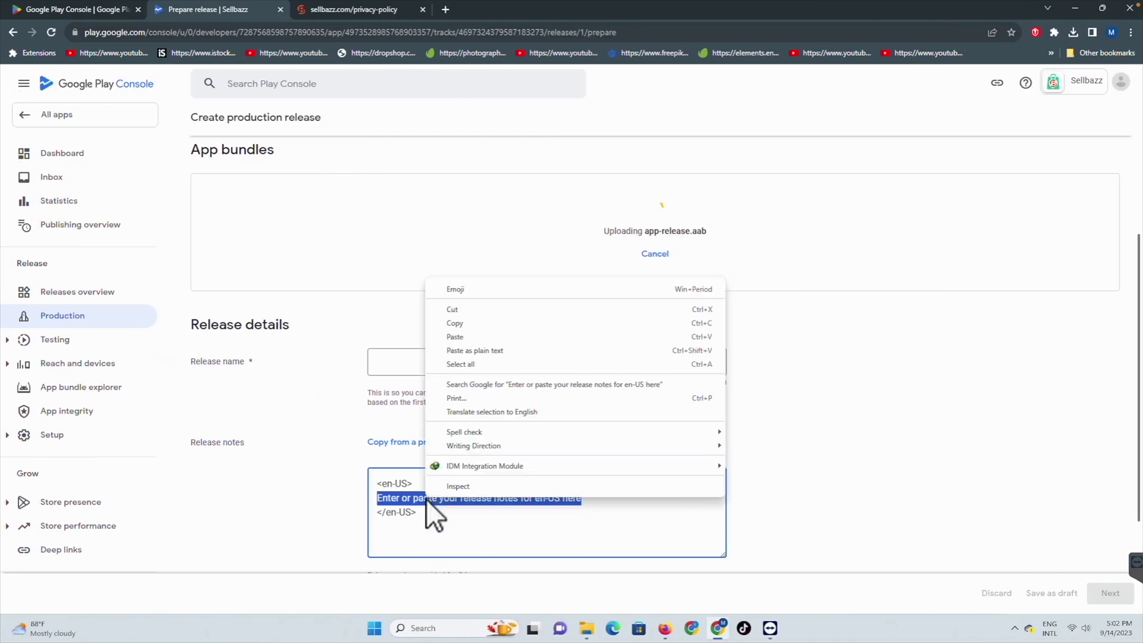
pyautogui.click(454, 337)
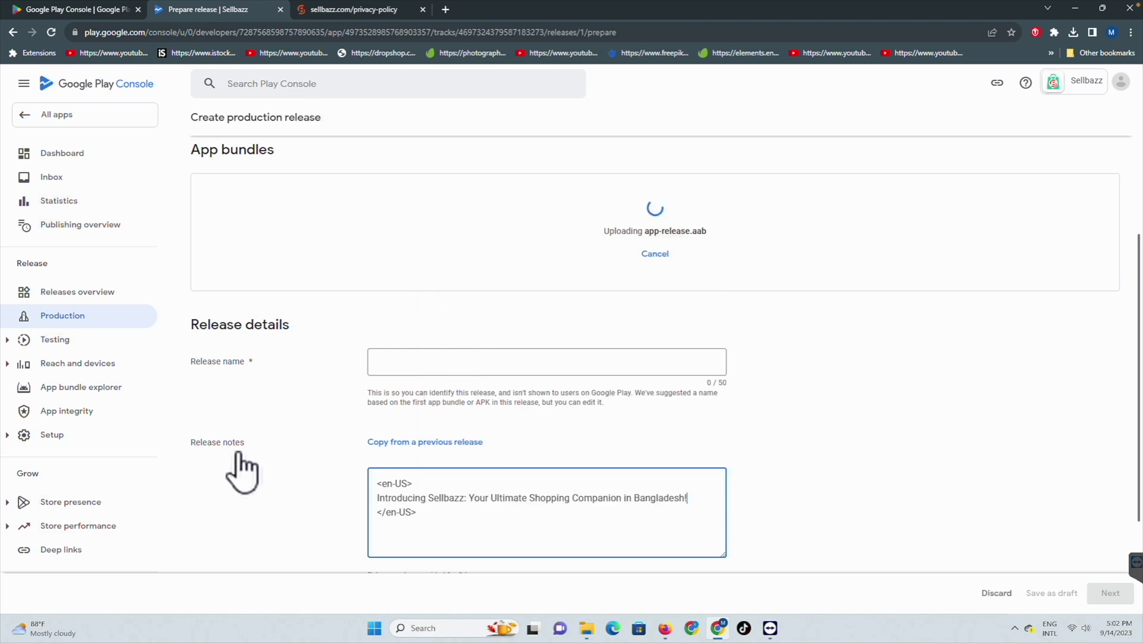
pyautogui.scroll(-1, 1006, 434)
pyautogui.scroll(3, 849, 438)
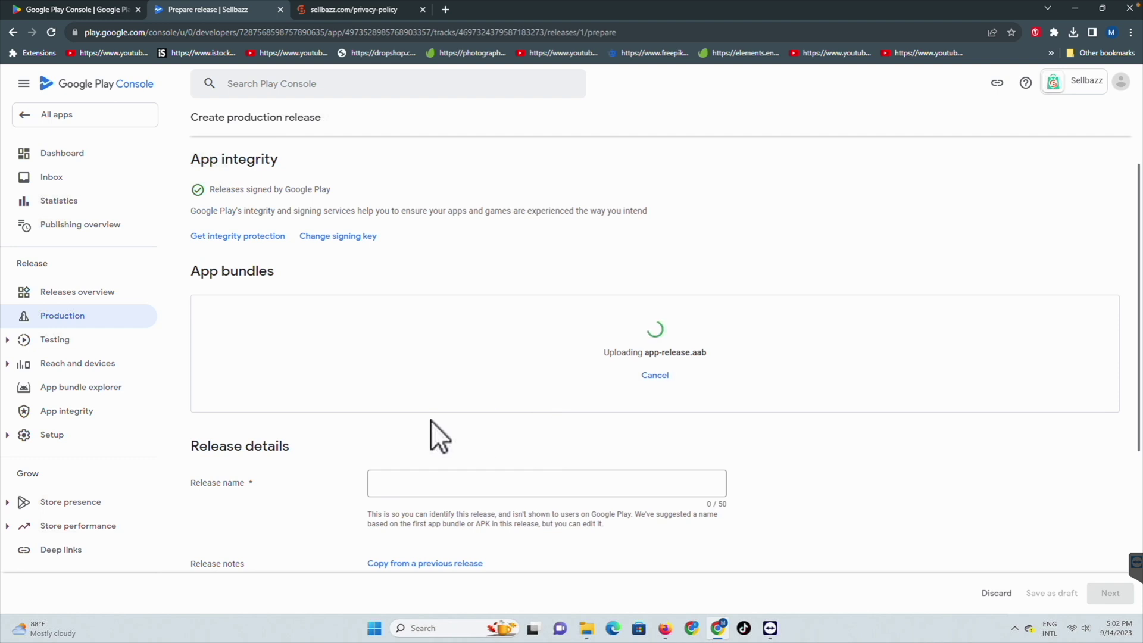
pyautogui.scroll(-1, 431, 420)
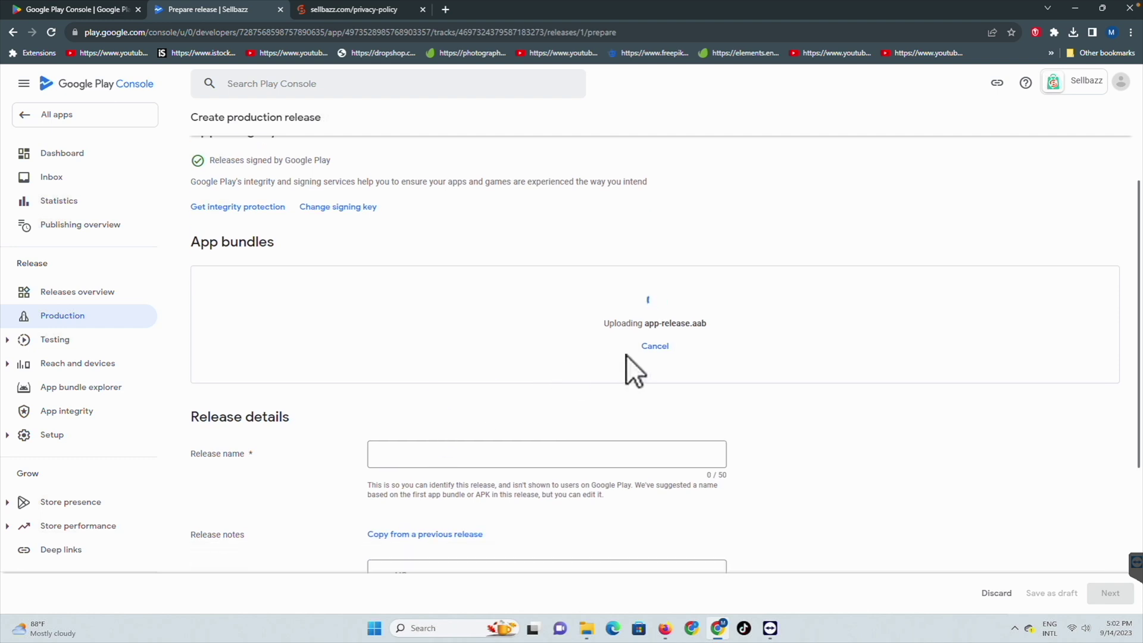
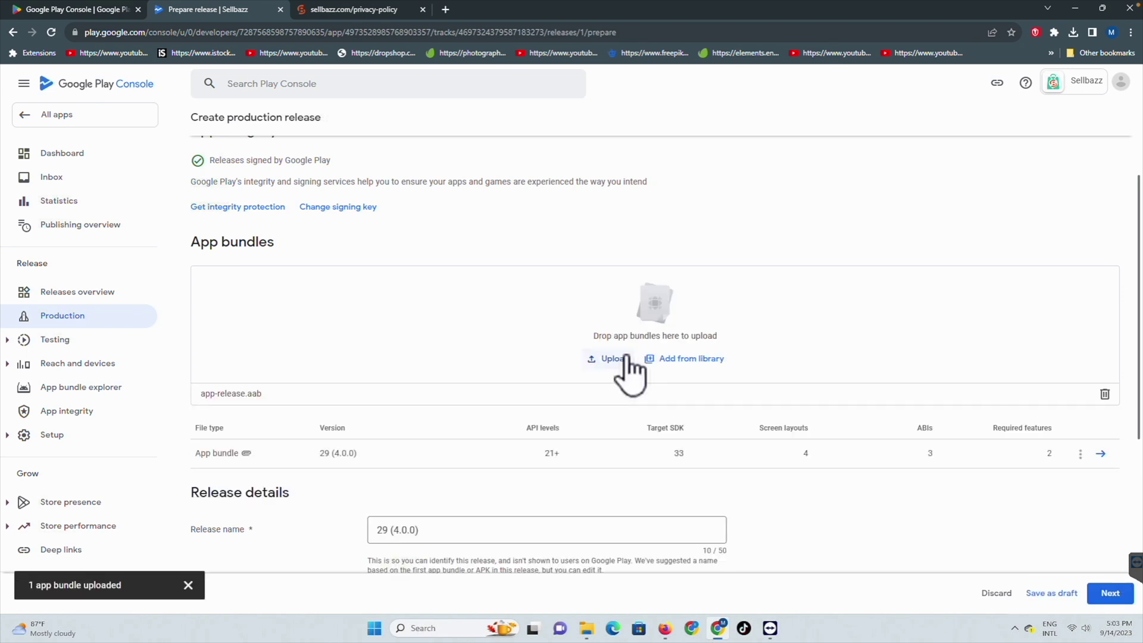
# Step: Advance production release 29 (4.0.0) past the release notes to its Preview and confirm step
pyautogui.scroll(-2, 607, 365)
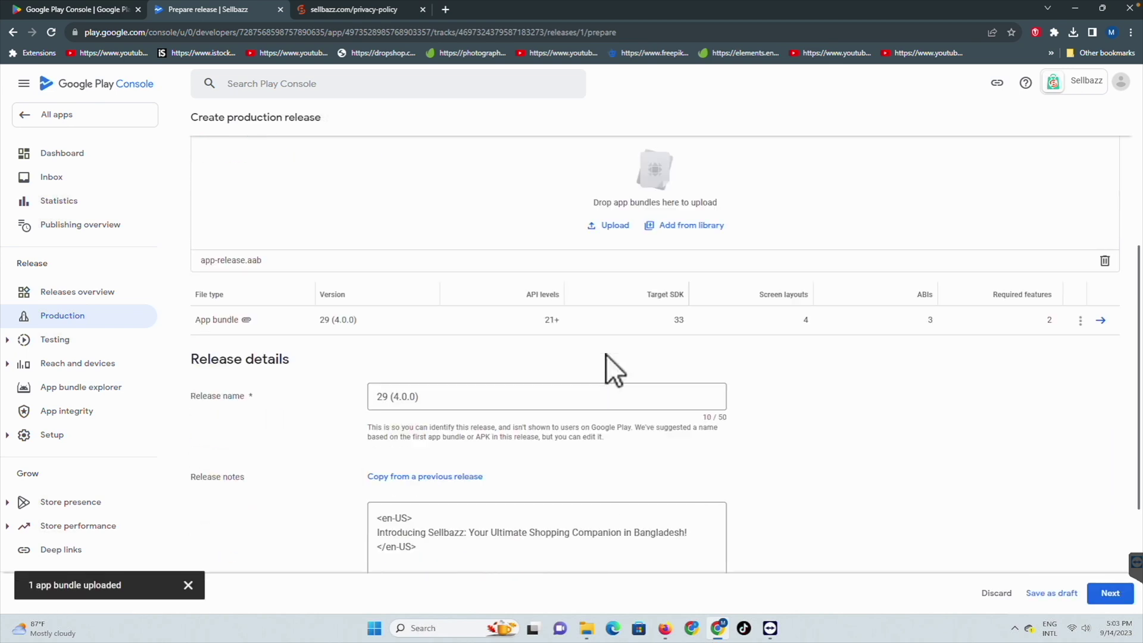
pyautogui.scroll(-2, 548, 404)
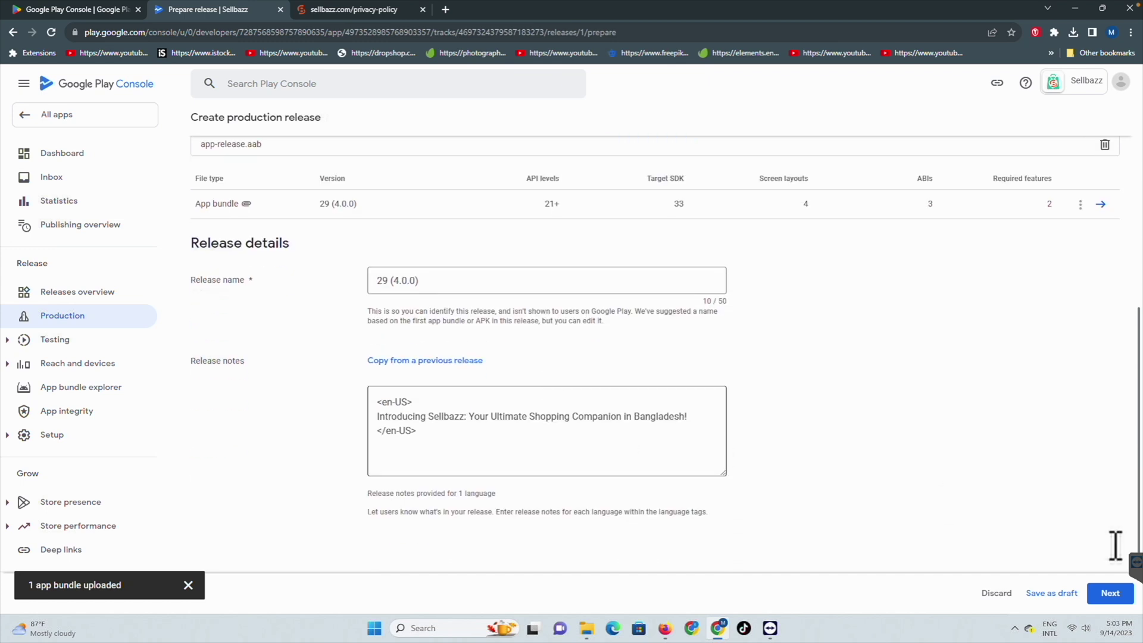
pyautogui.click(1113, 592)
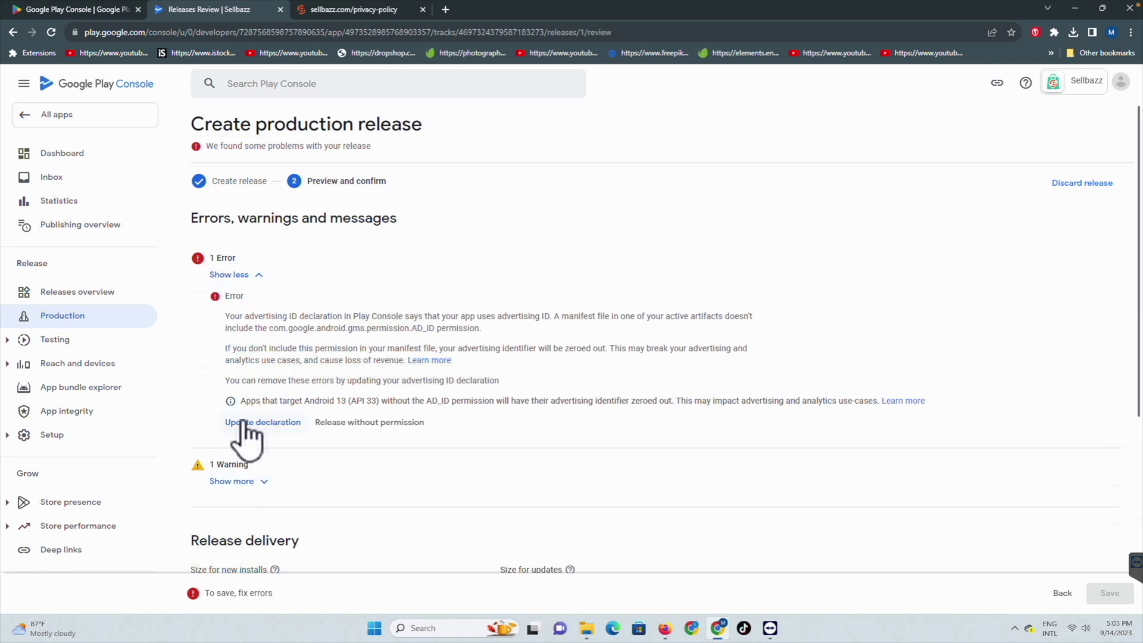
# Step: Turn off the AD_ID release errors in the Advertising ID declaration and save it
pyautogui.click(271, 423)
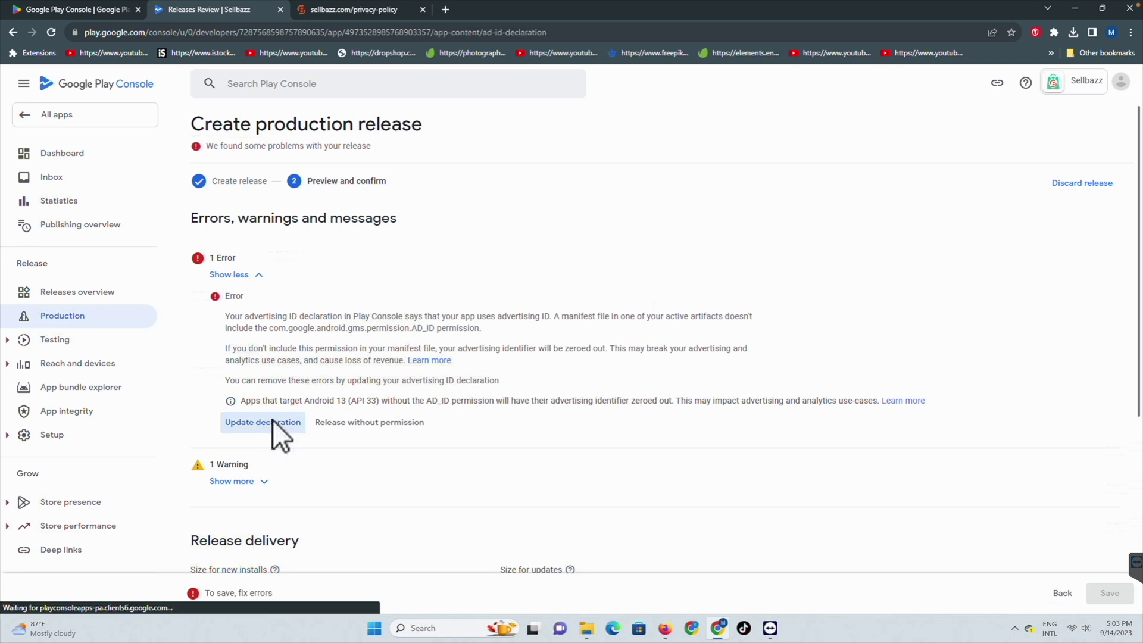
pyautogui.scroll(-1, 239, 420)
pyautogui.scroll(-15, 239, 420)
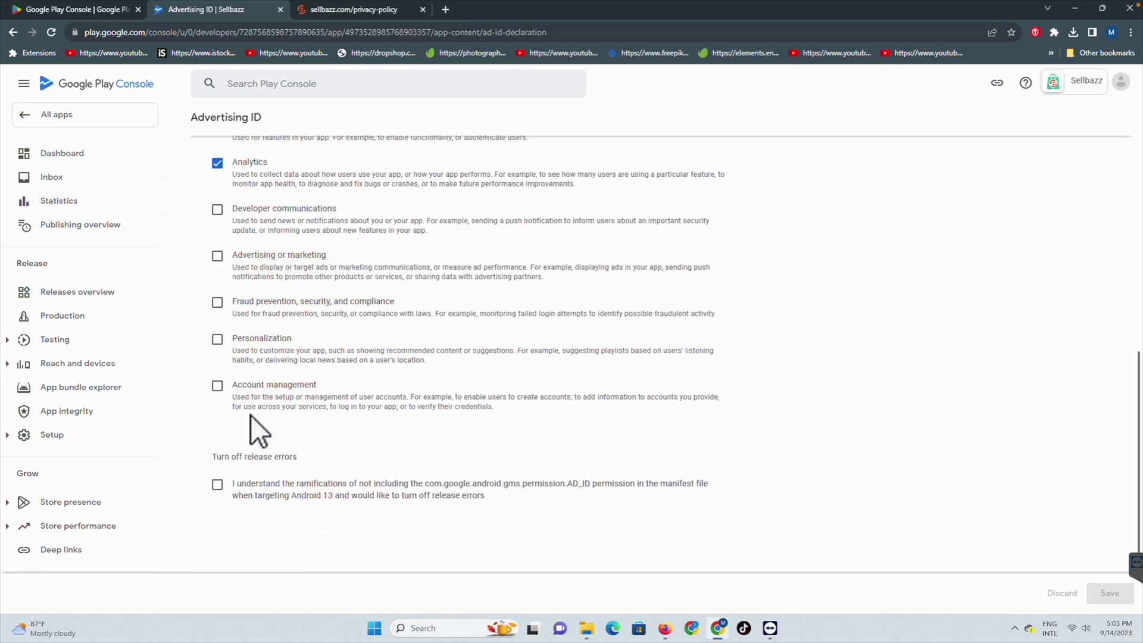
pyautogui.click(217, 411)
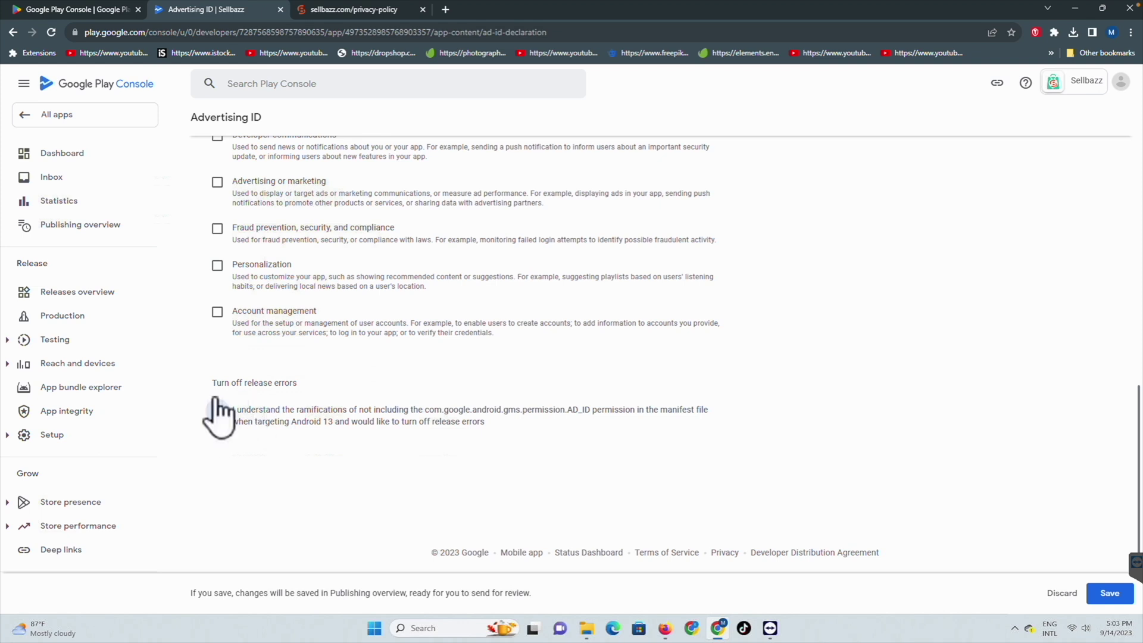
pyautogui.click(1105, 593)
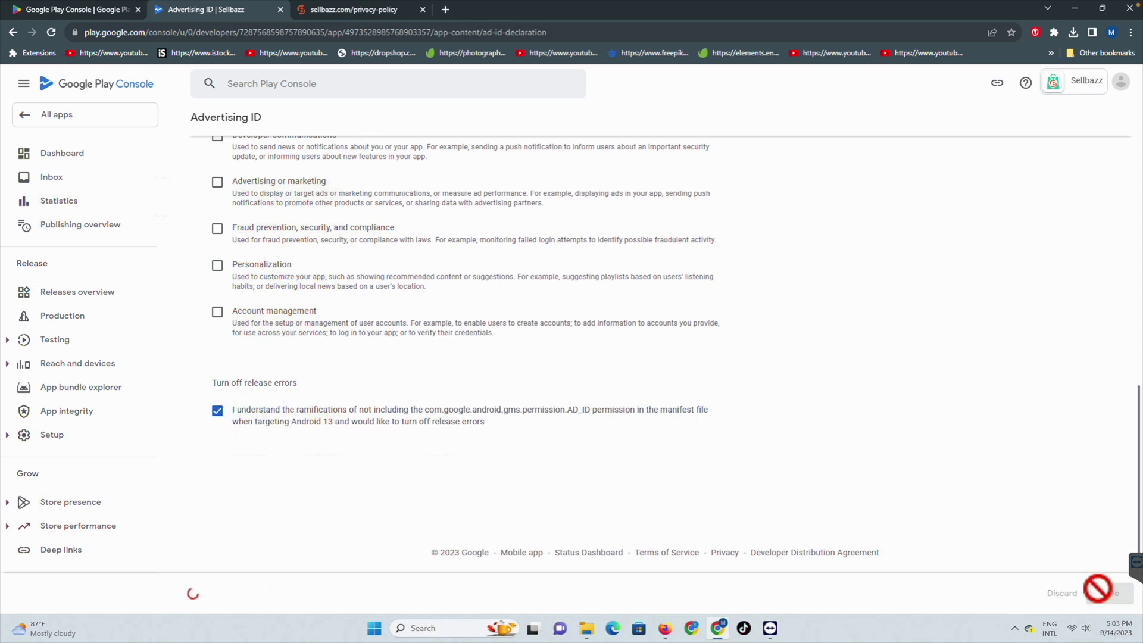
# Step: Reopen the production release from the Production track and advance to its preview step
pyautogui.click(83, 319)
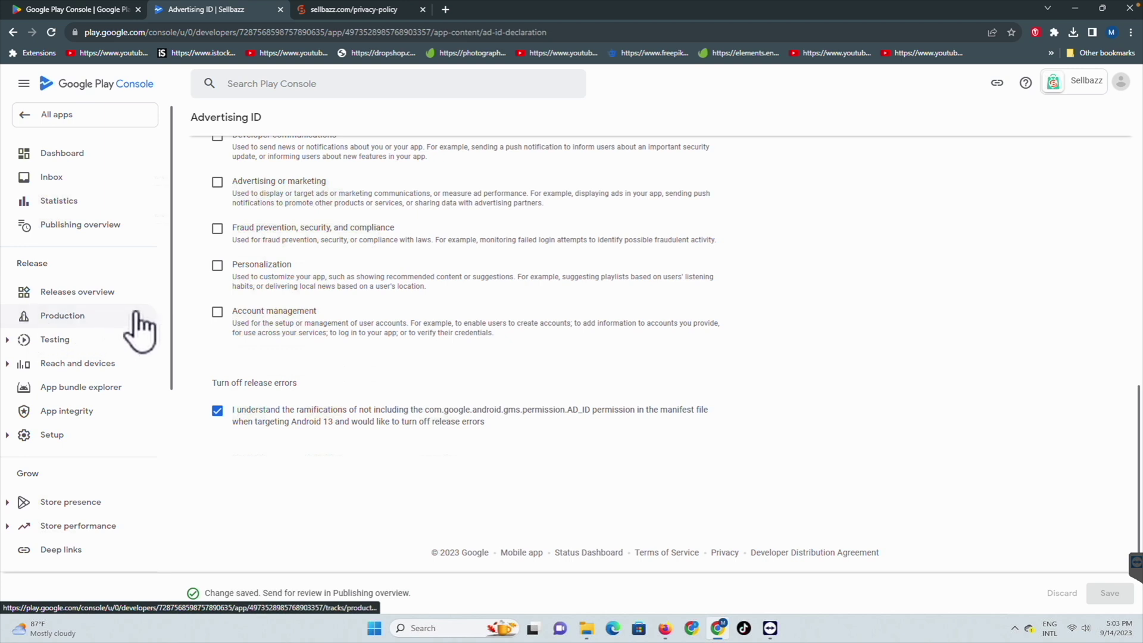
pyautogui.click(1070, 124)
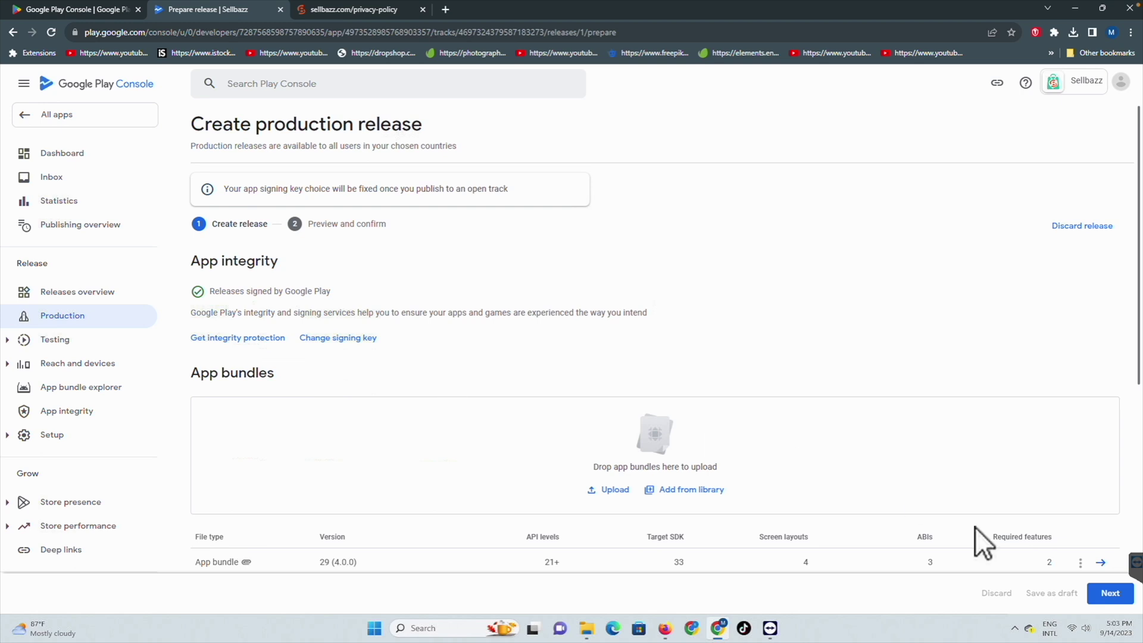
pyautogui.click(1111, 594)
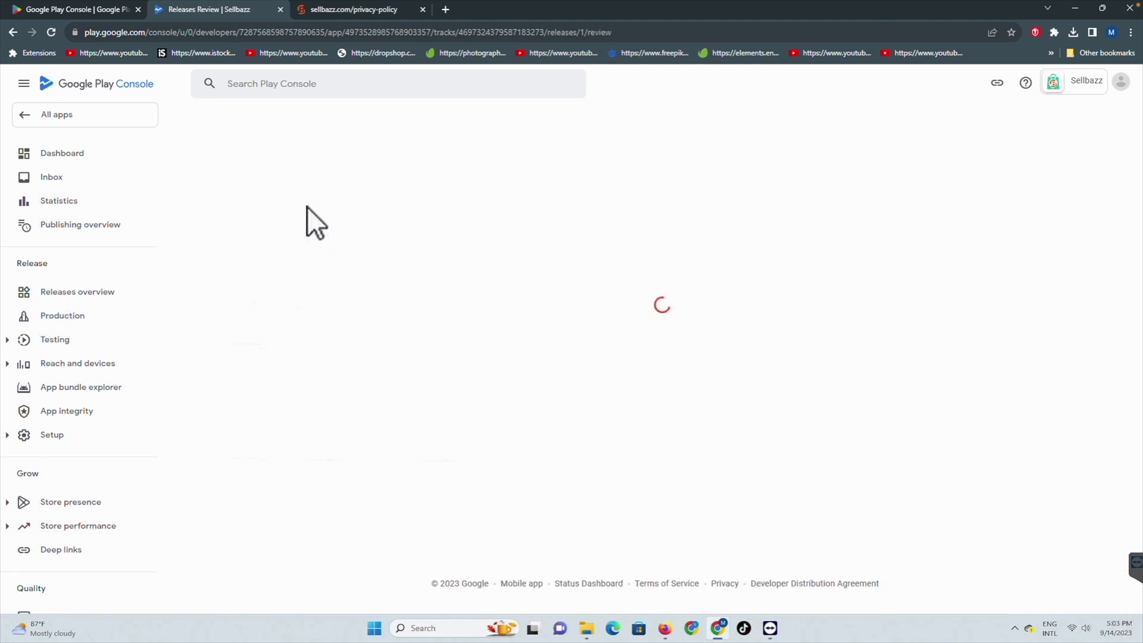
# Step: Add Advertising or marketing as an advertising ID purpose, save, then reopen the production release
pyautogui.click(239, 276)
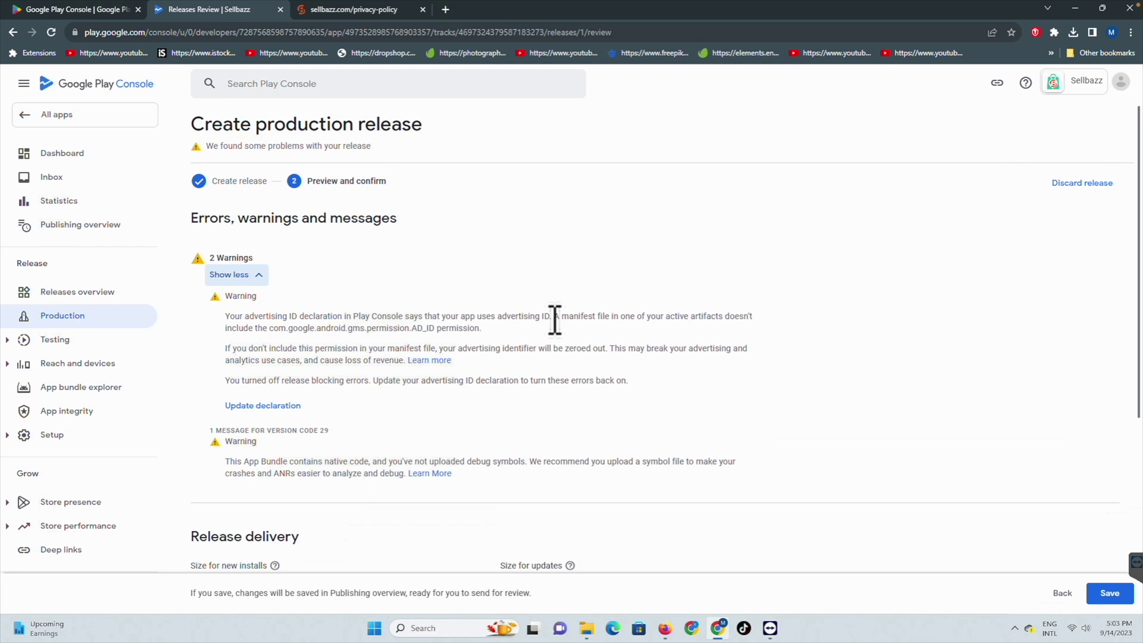
pyautogui.click(246, 407)
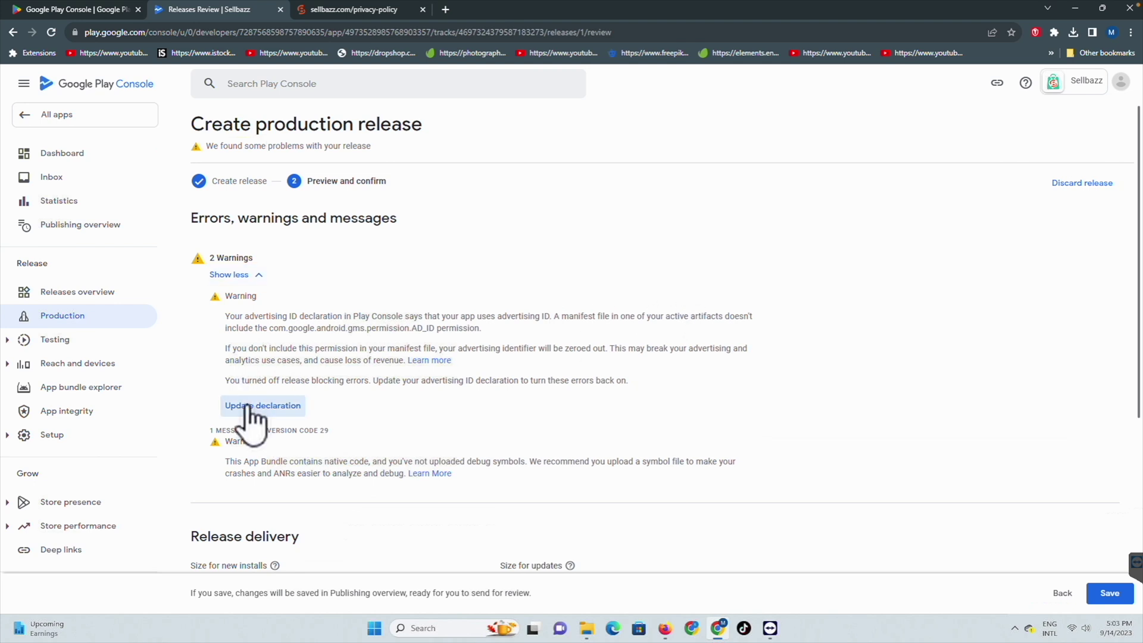
pyautogui.scroll(-5, 321, 450)
pyautogui.scroll(-1, 330, 456)
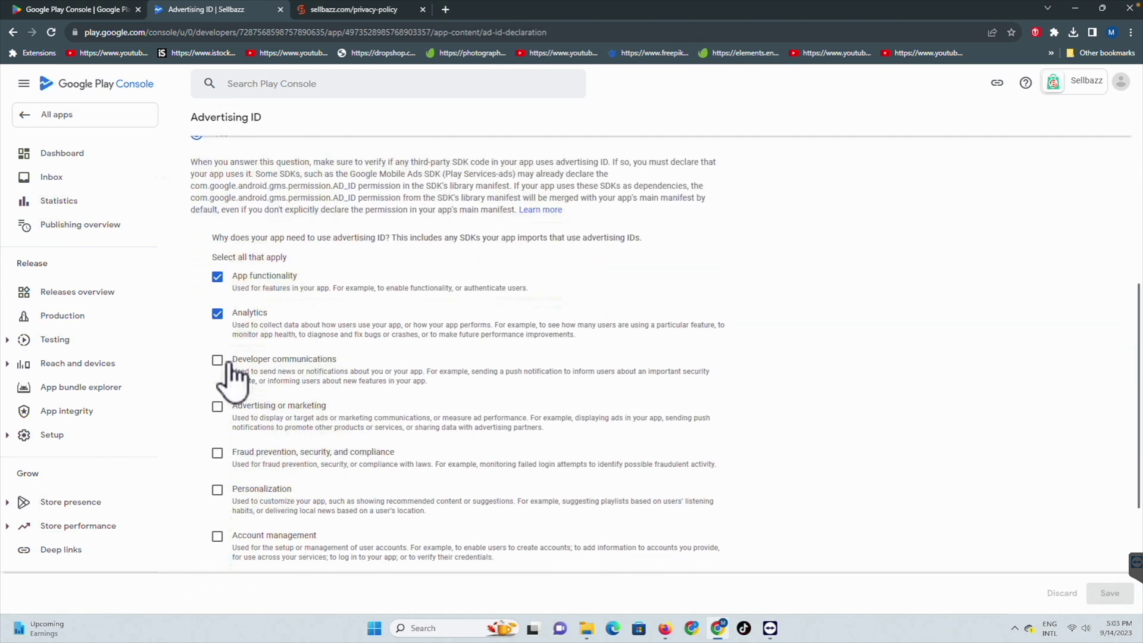
pyautogui.click(217, 407)
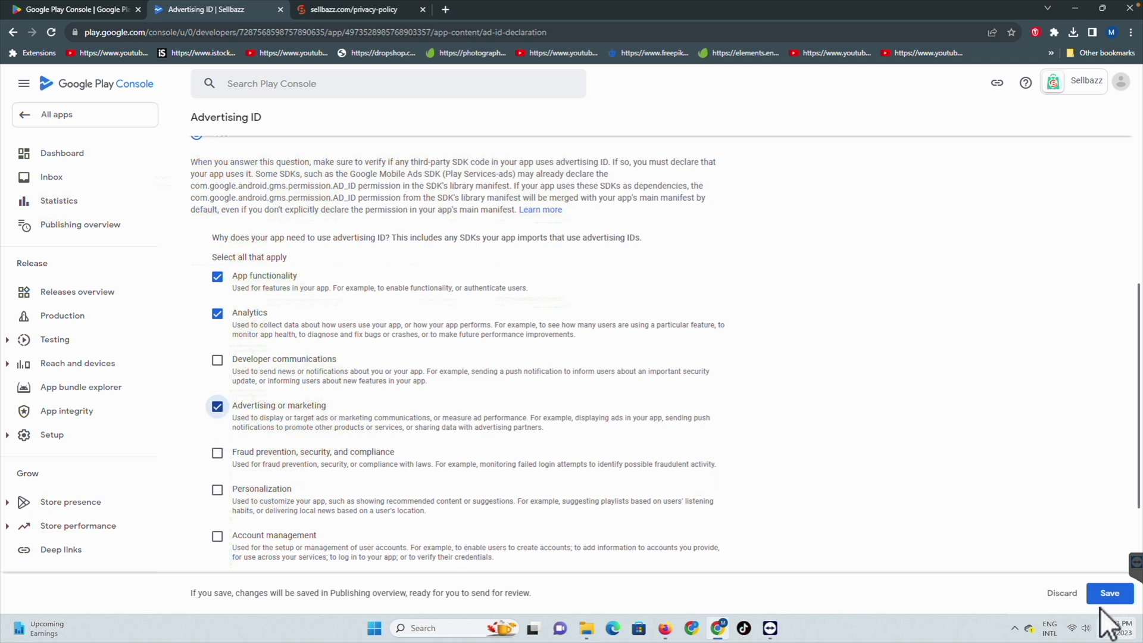
pyautogui.click(1108, 594)
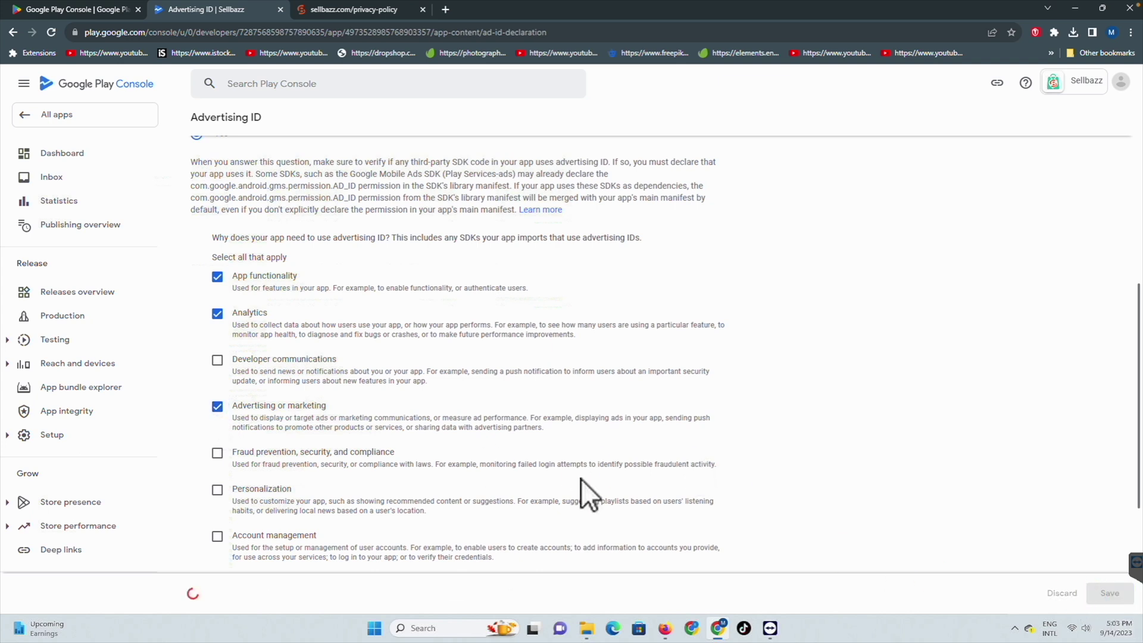
pyautogui.click(71, 317)
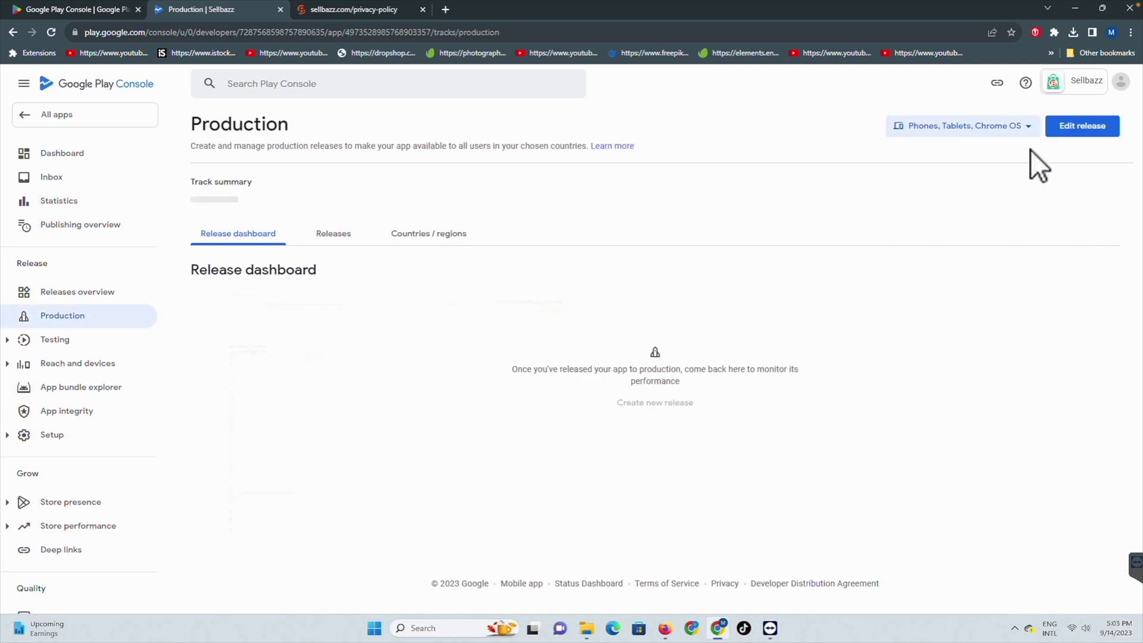
pyautogui.click(1076, 130)
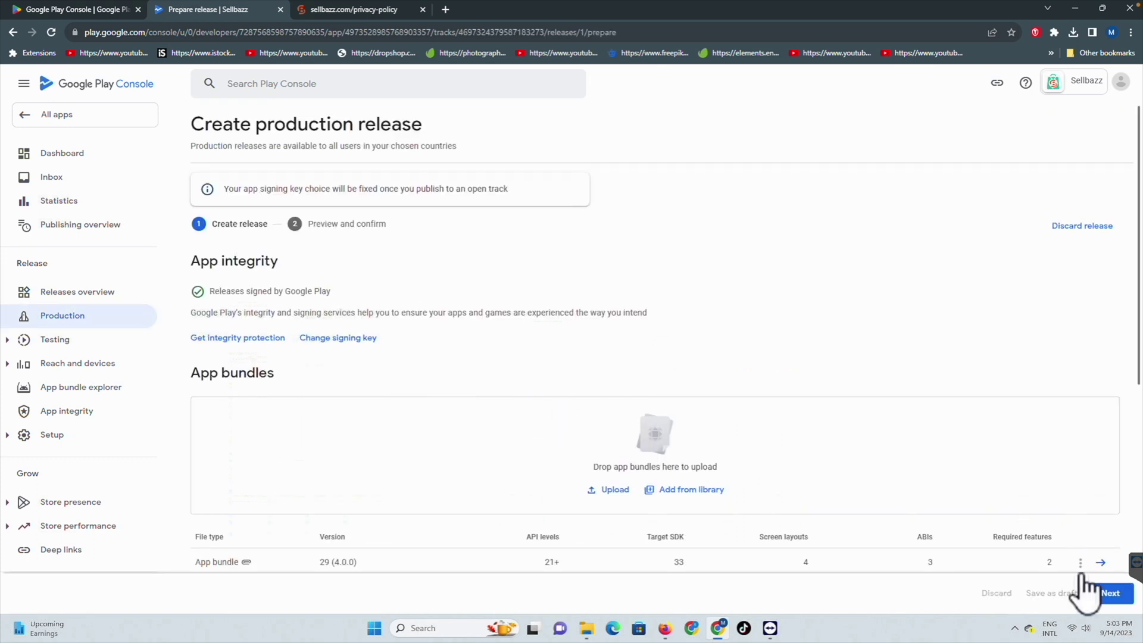
# Step: Review the warnings on release 29 (4.0.0) and save it as ready to send for review
pyautogui.click(1109, 593)
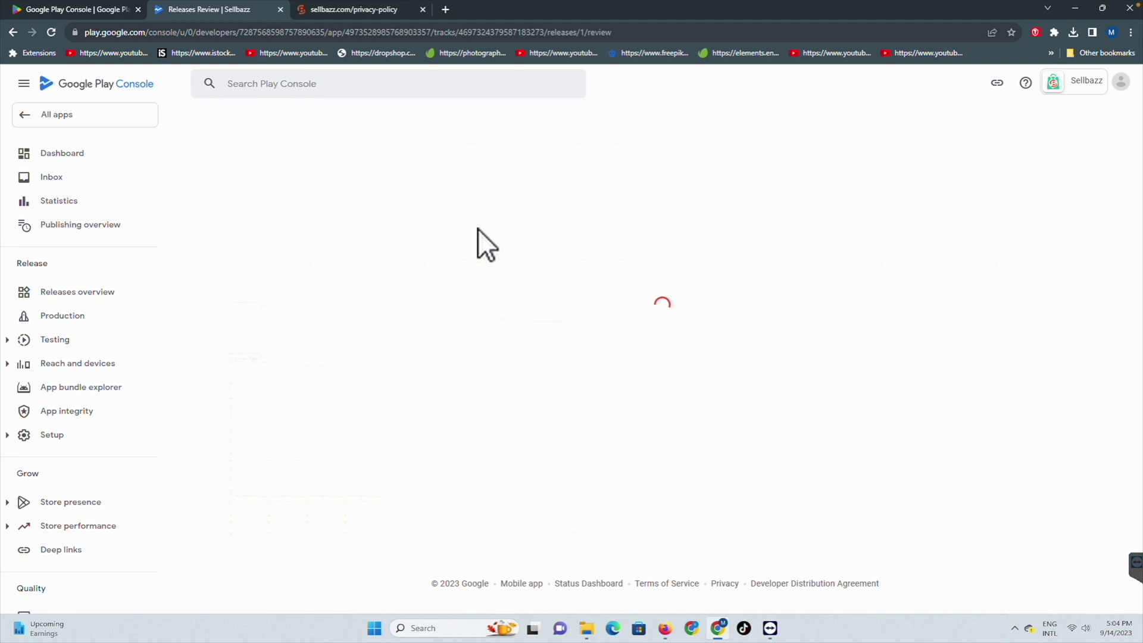
pyautogui.click(240, 274)
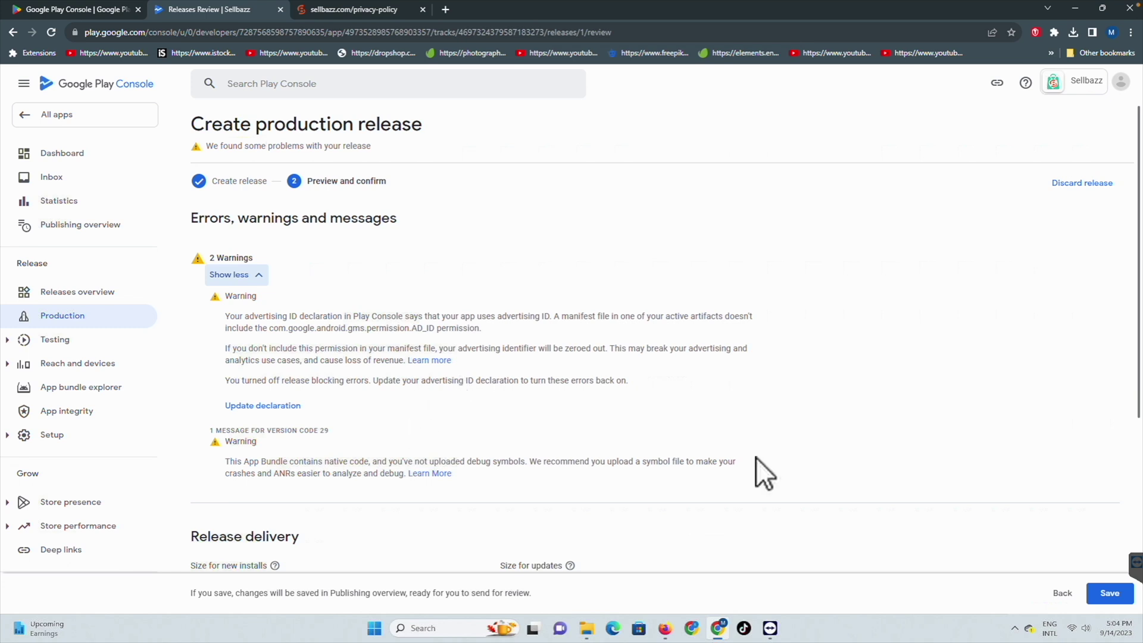
pyautogui.click(1111, 595)
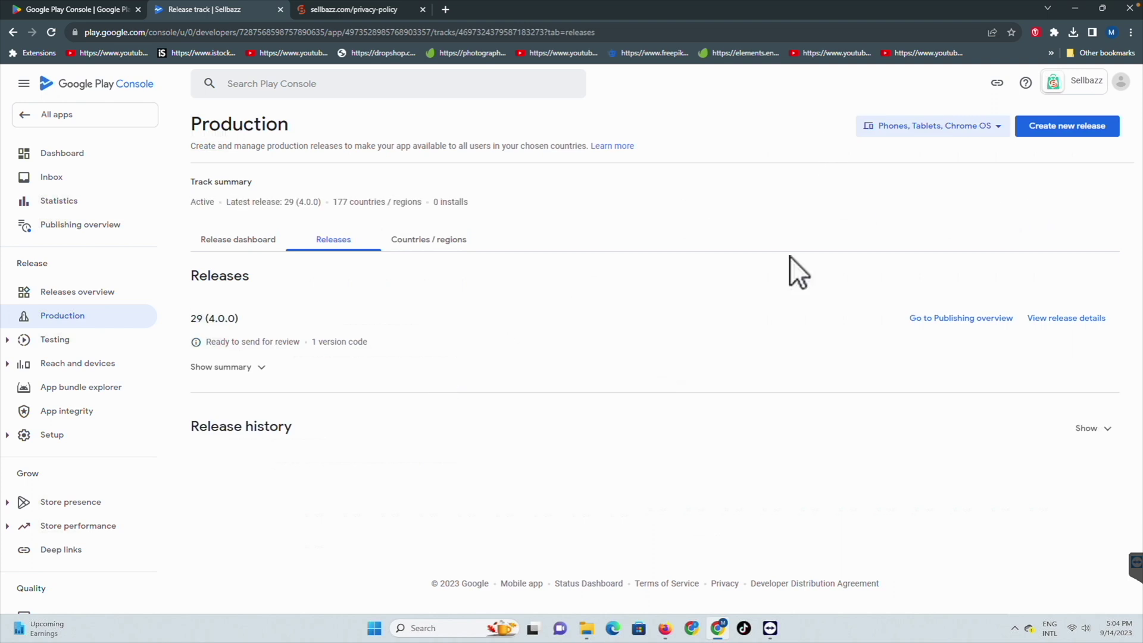
pyautogui.click(72, 154)
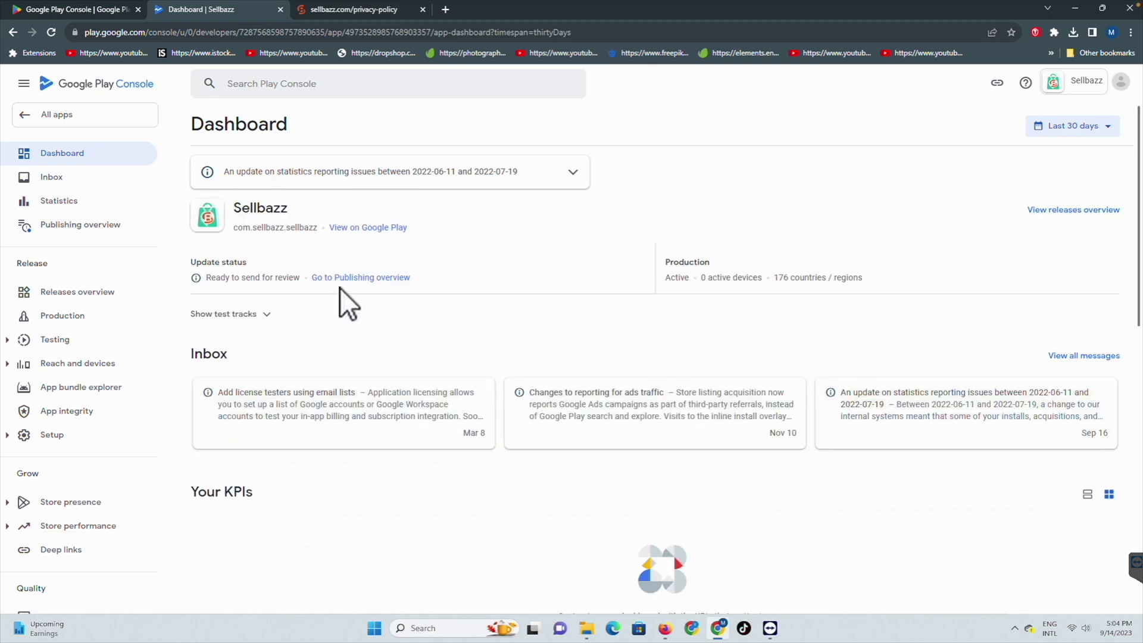
# Step: Send all 14 pending changes for review from the Publishing overview
pyautogui.click(373, 280)
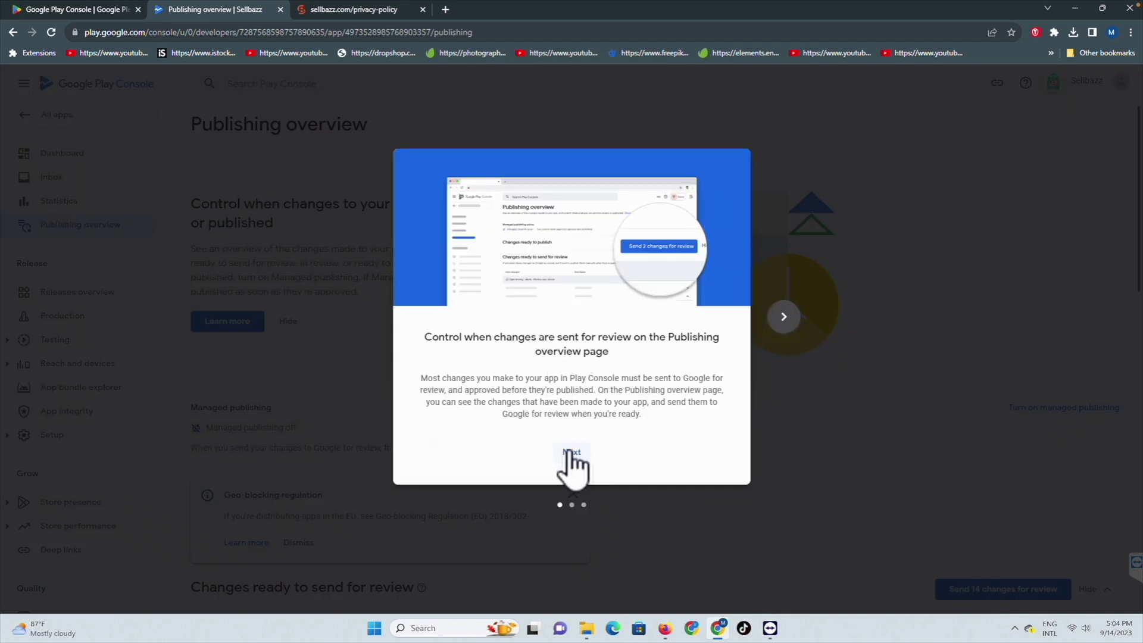
pyautogui.click(569, 453)
pyautogui.click(783, 314)
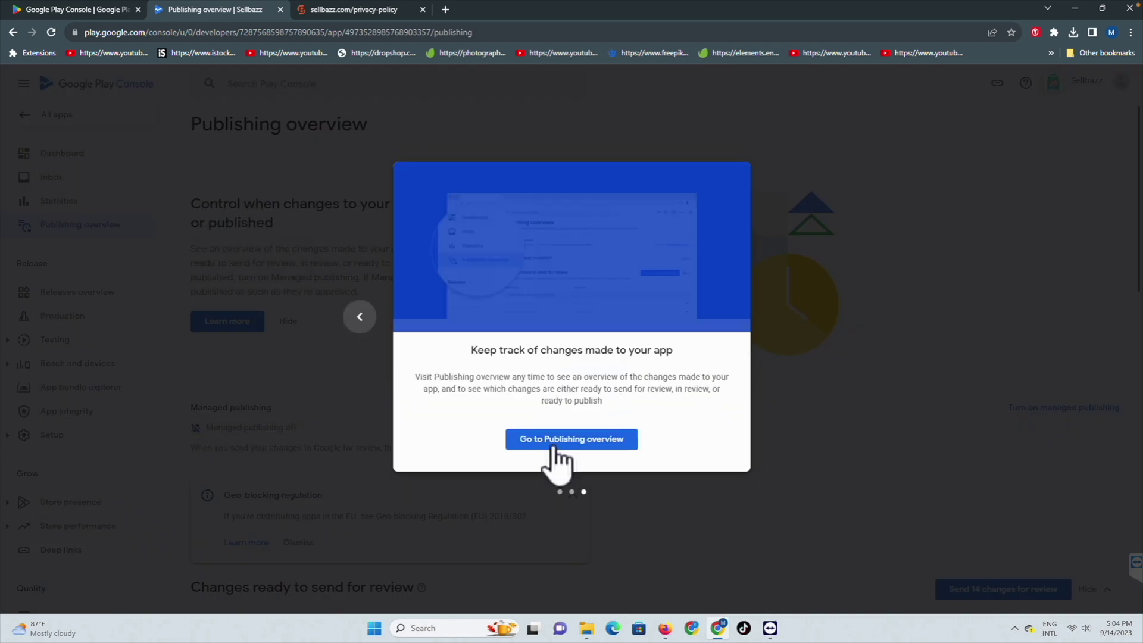
pyautogui.click(557, 444)
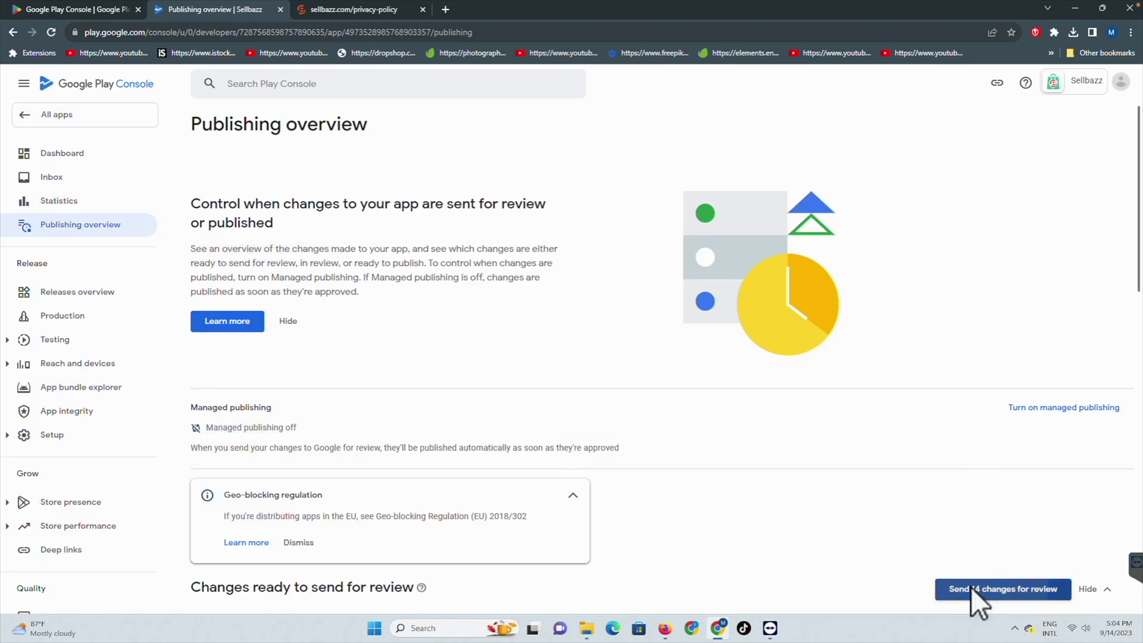
pyautogui.click(970, 587)
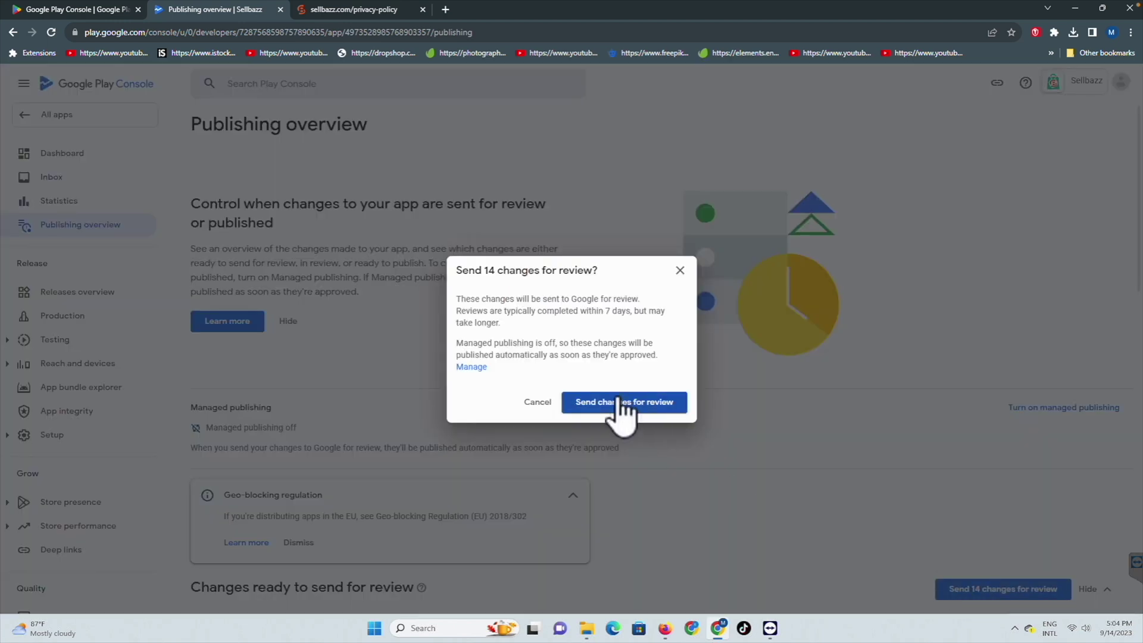
pyautogui.click(620, 402)
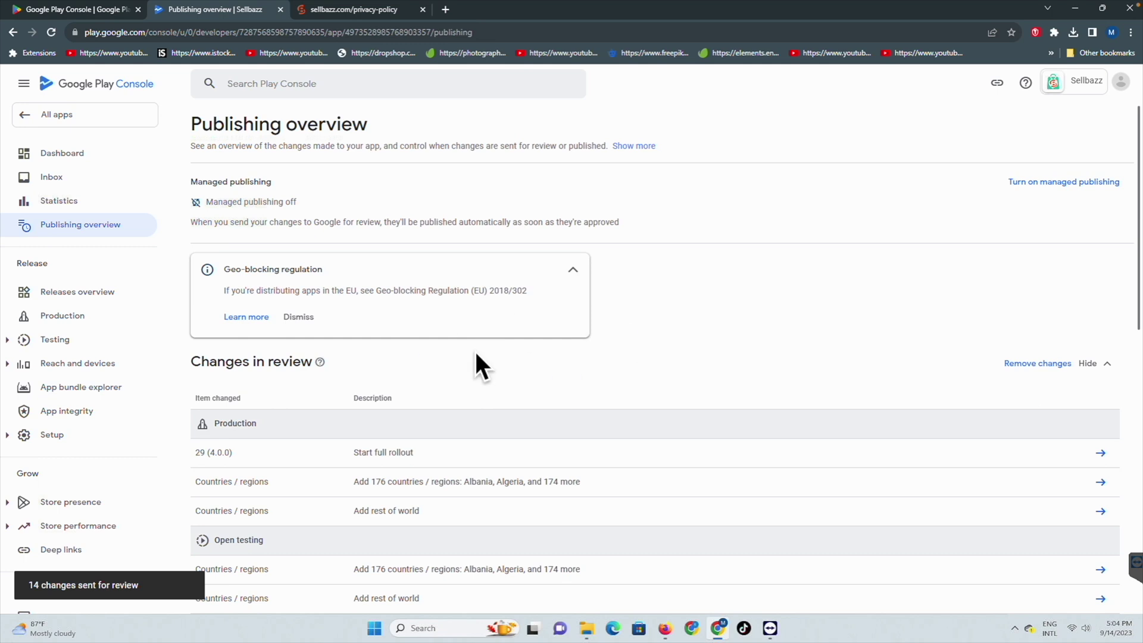
# Step: Return through the app dashboard to the All apps list
pyautogui.scroll(-11, 476, 364)
pyautogui.scroll(6, 223, 197)
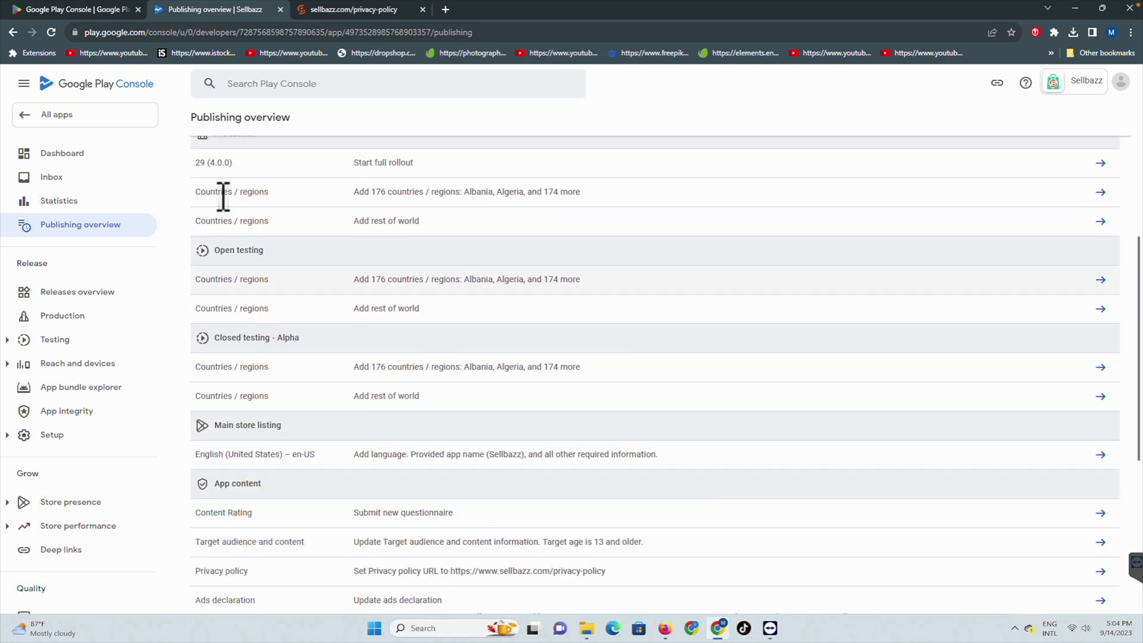
pyautogui.click(68, 156)
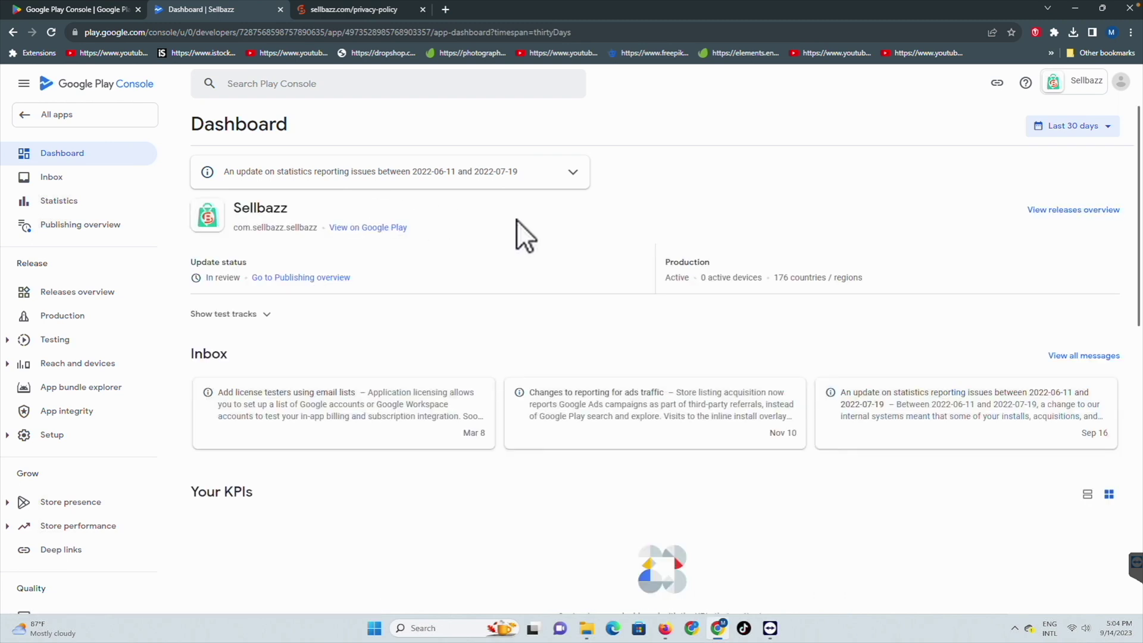
pyautogui.click(36, 117)
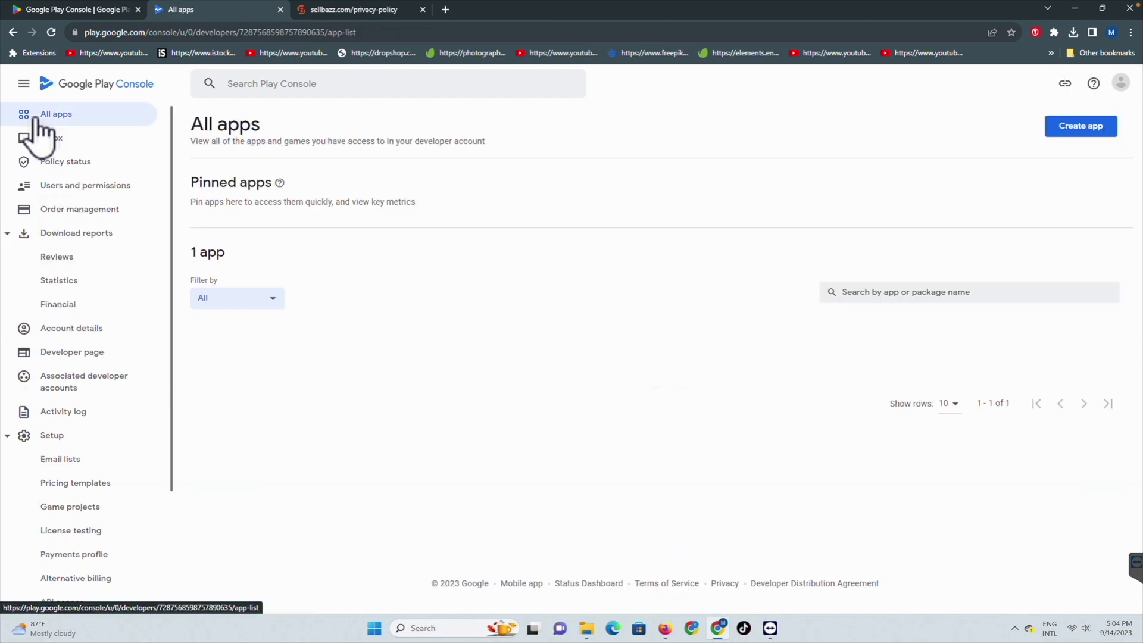